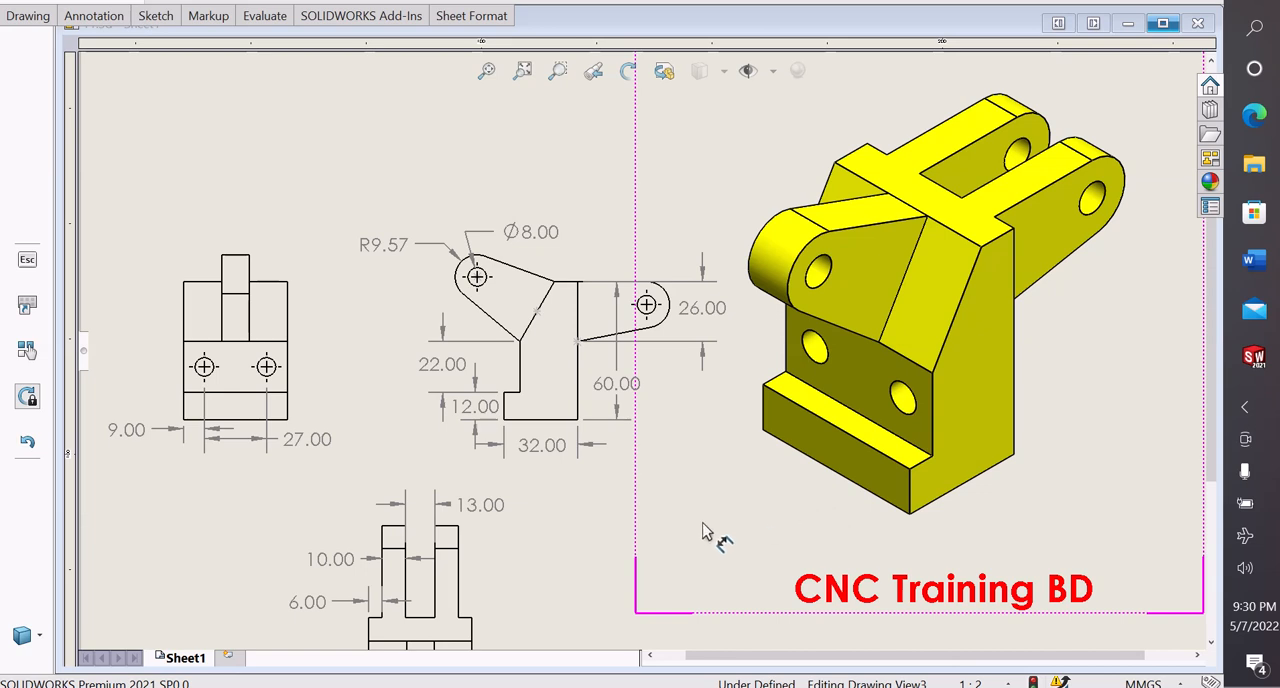
Examine the drawing's front, side and top views, their dimensions and the isometric view of the bracket
scroll(705, 533, up, 3)
scroll(660, 500, down, 3)
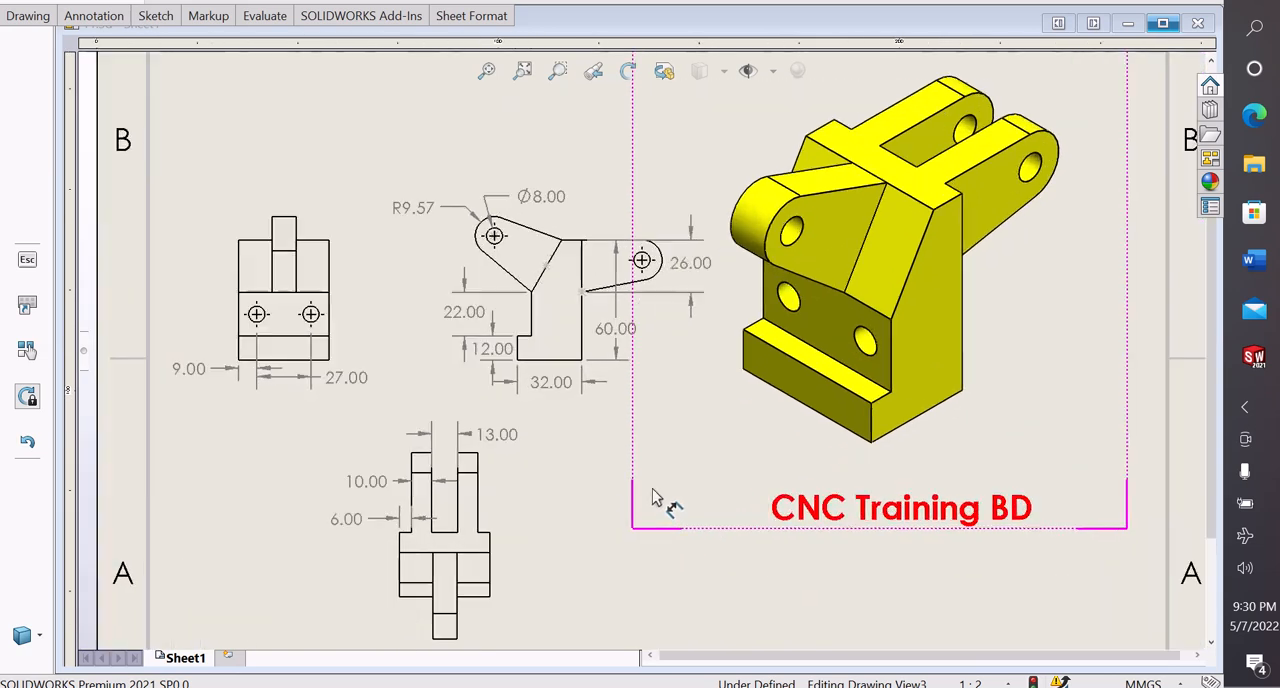
click(592, 386)
scroll(605, 312, down, 1)
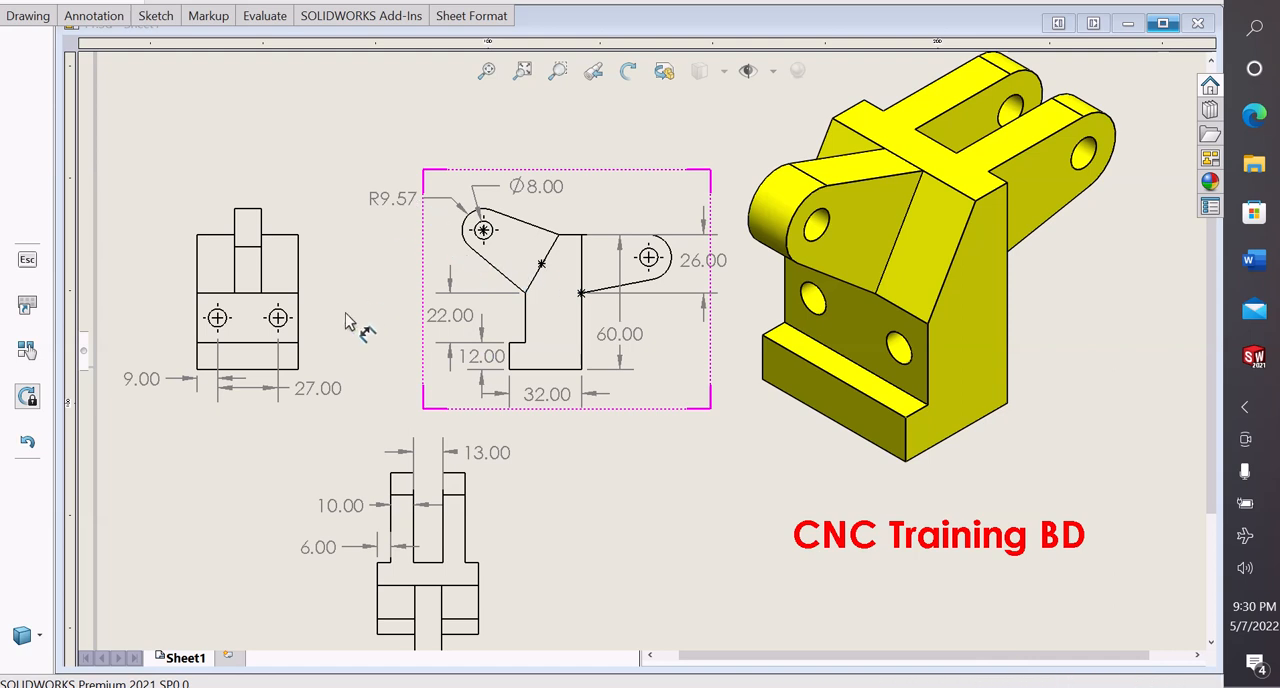
click(230, 362)
click(560, 341)
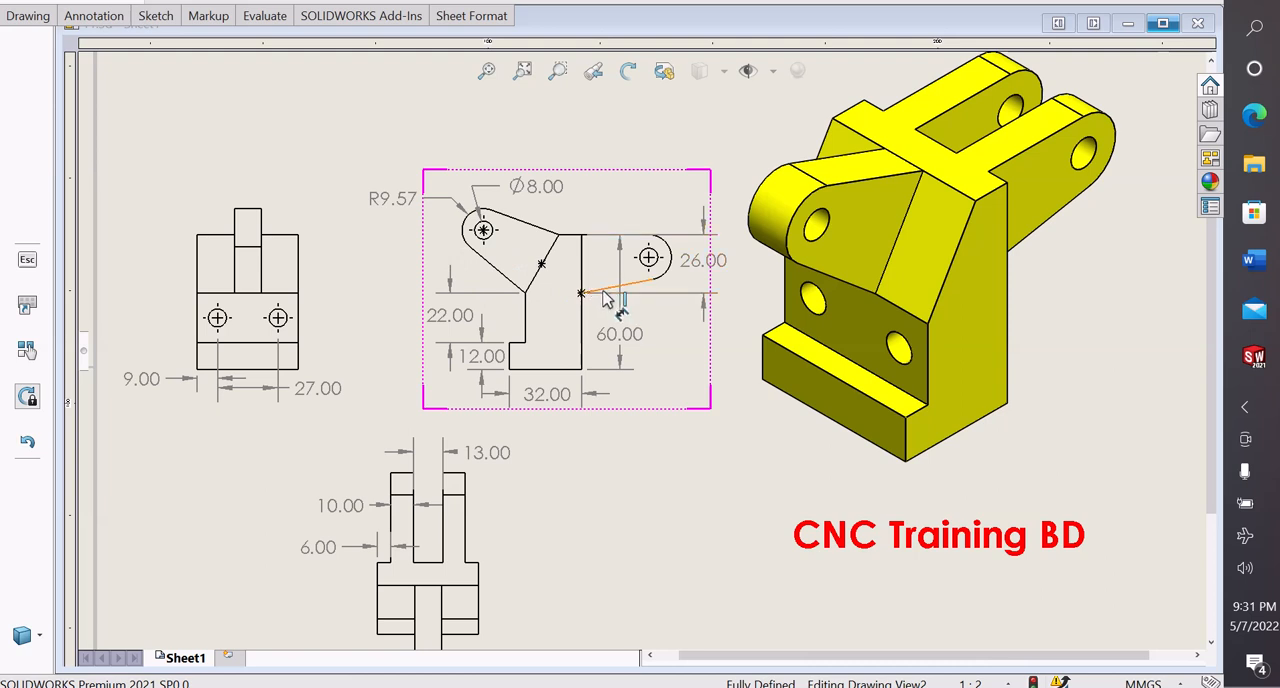
scroll(603, 292, down, 1)
scroll(502, 482, down, 1)
scroll(504, 482, up, 1)
scroll(512, 480, down, 1)
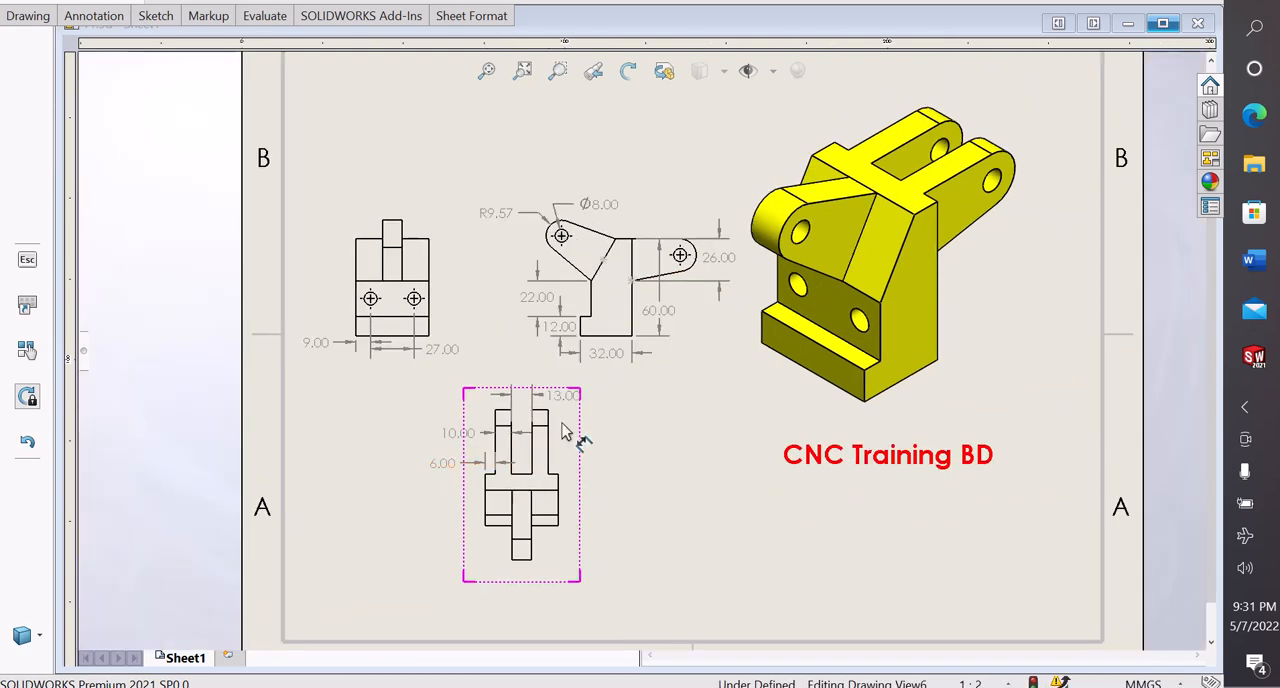
scroll(755, 320, up, 1)
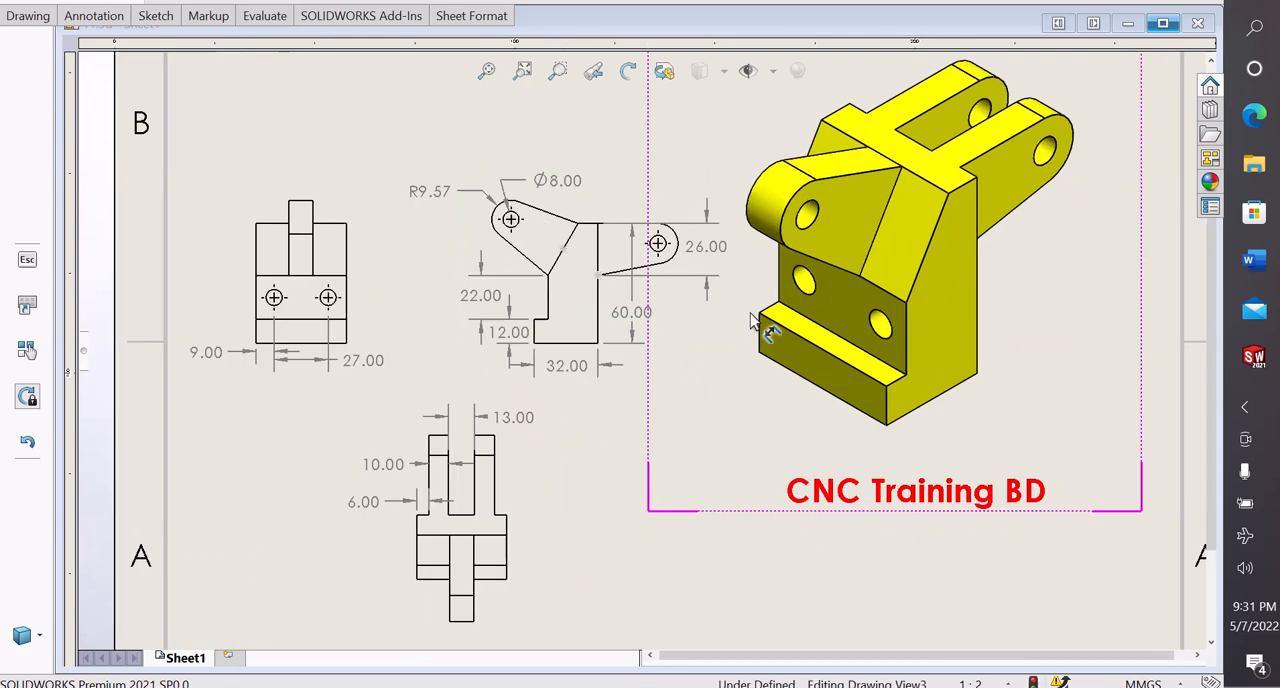
Switch to the Part4 document and start a sketch on the Right Plane
mouse_move(1256, 358)
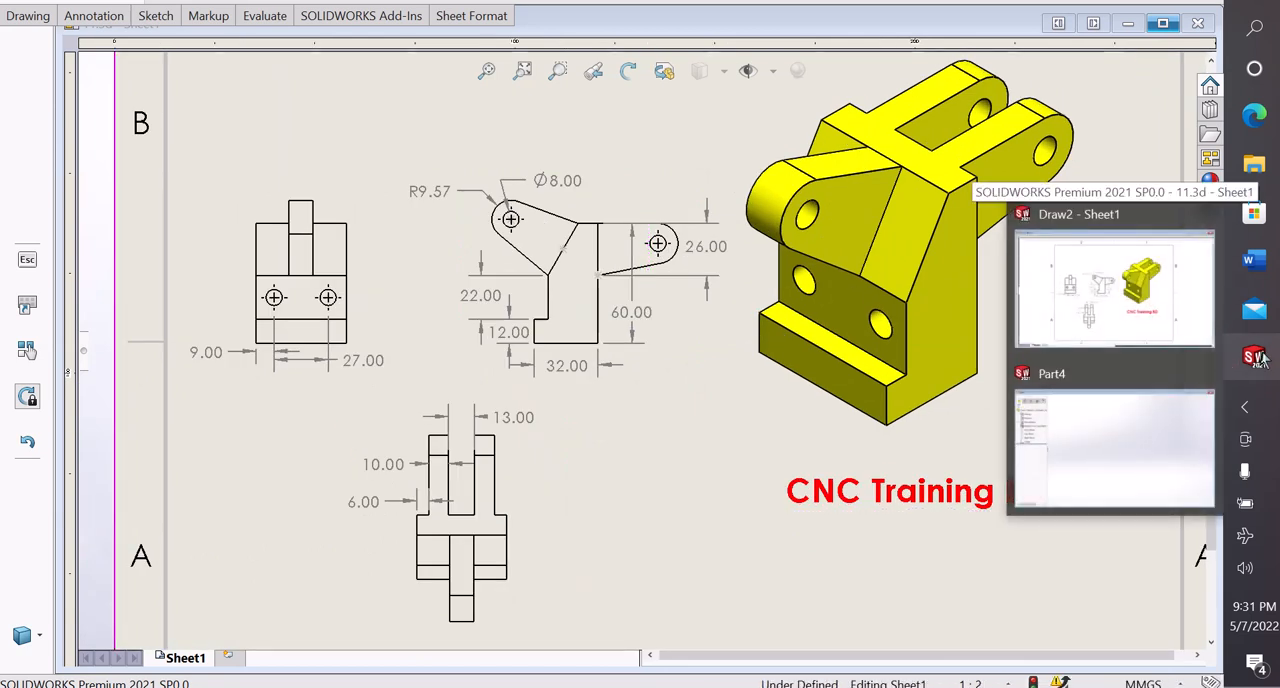
click(1118, 450)
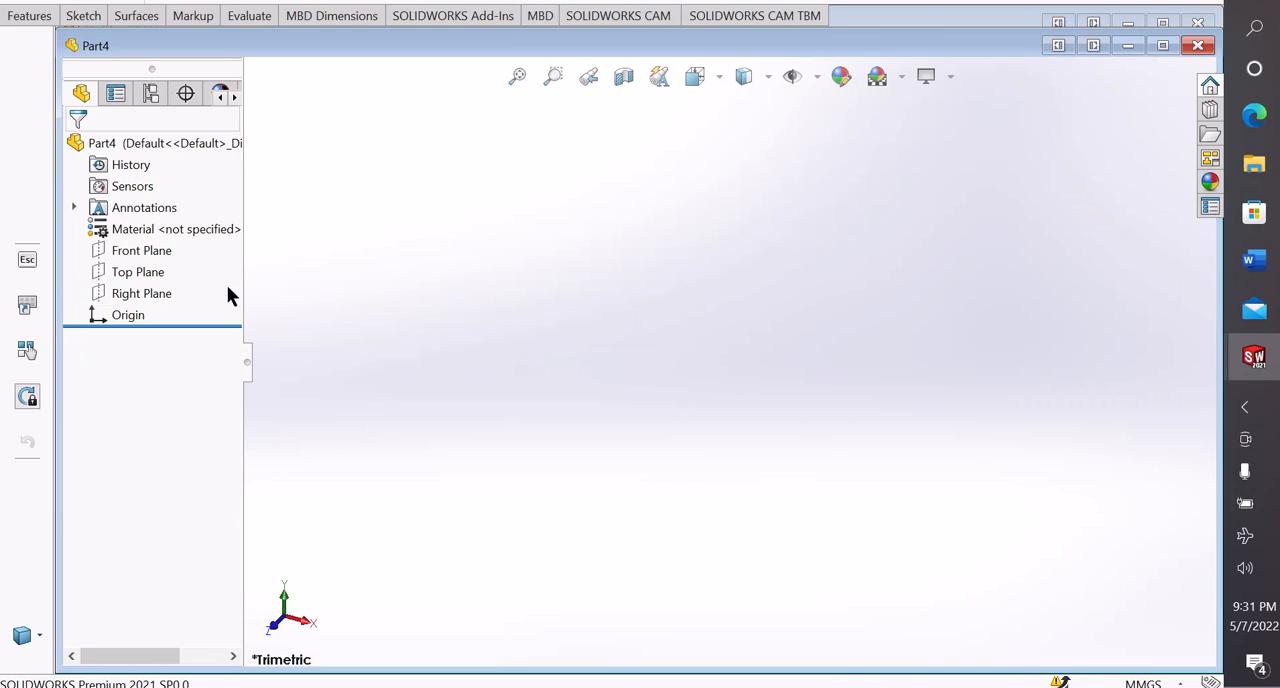
click(146, 293)
click(160, 265)
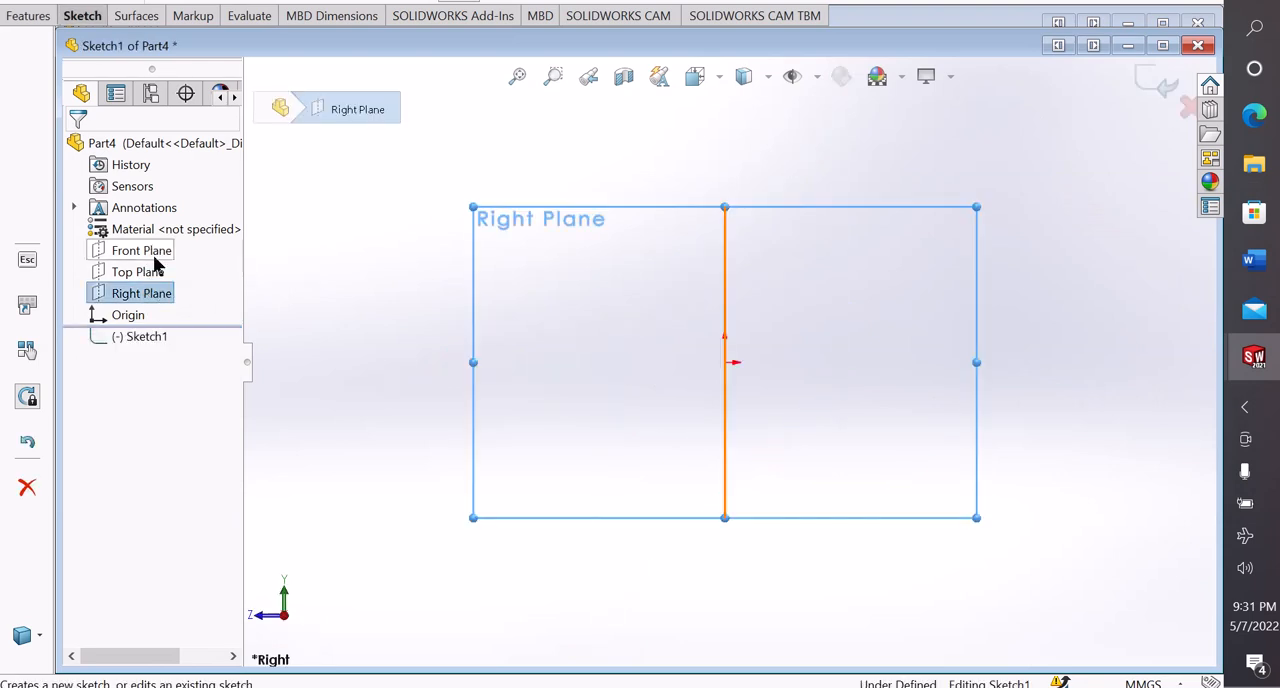
Sketch a horizontal base line about 69 mm long from the origin, a vertical line up from its end and a short horizontal top line
click(88, 20)
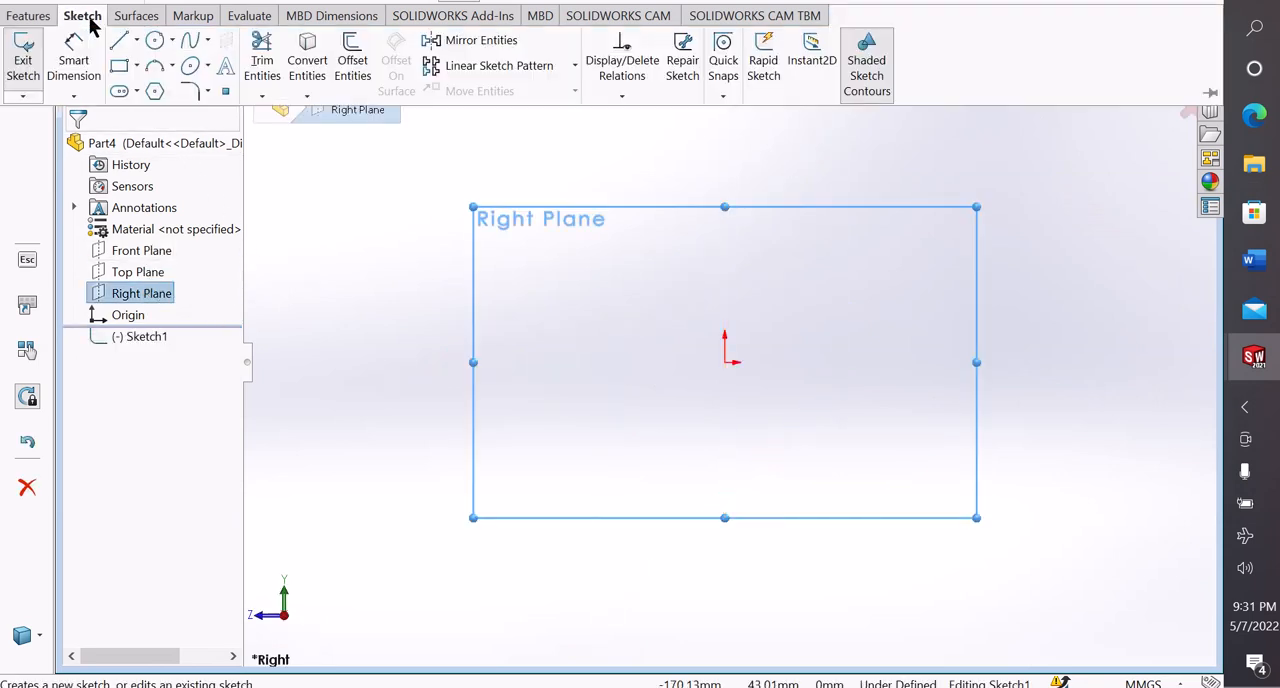
click(136, 40)
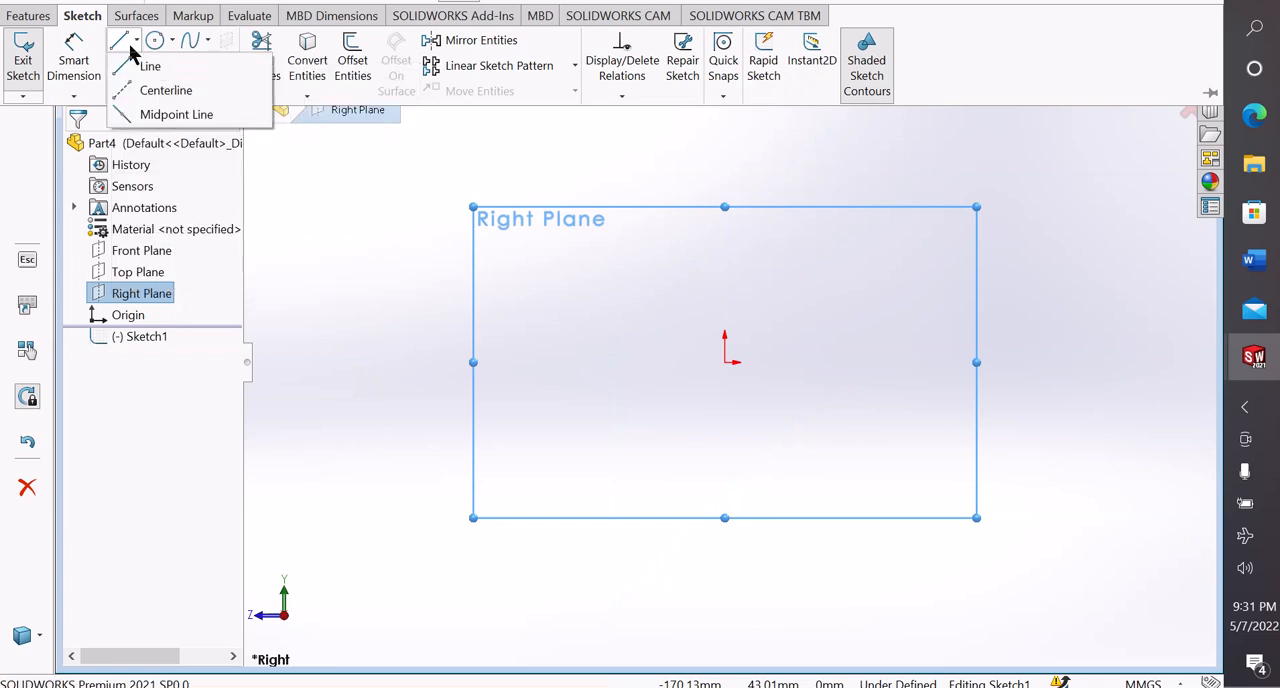
click(150, 68)
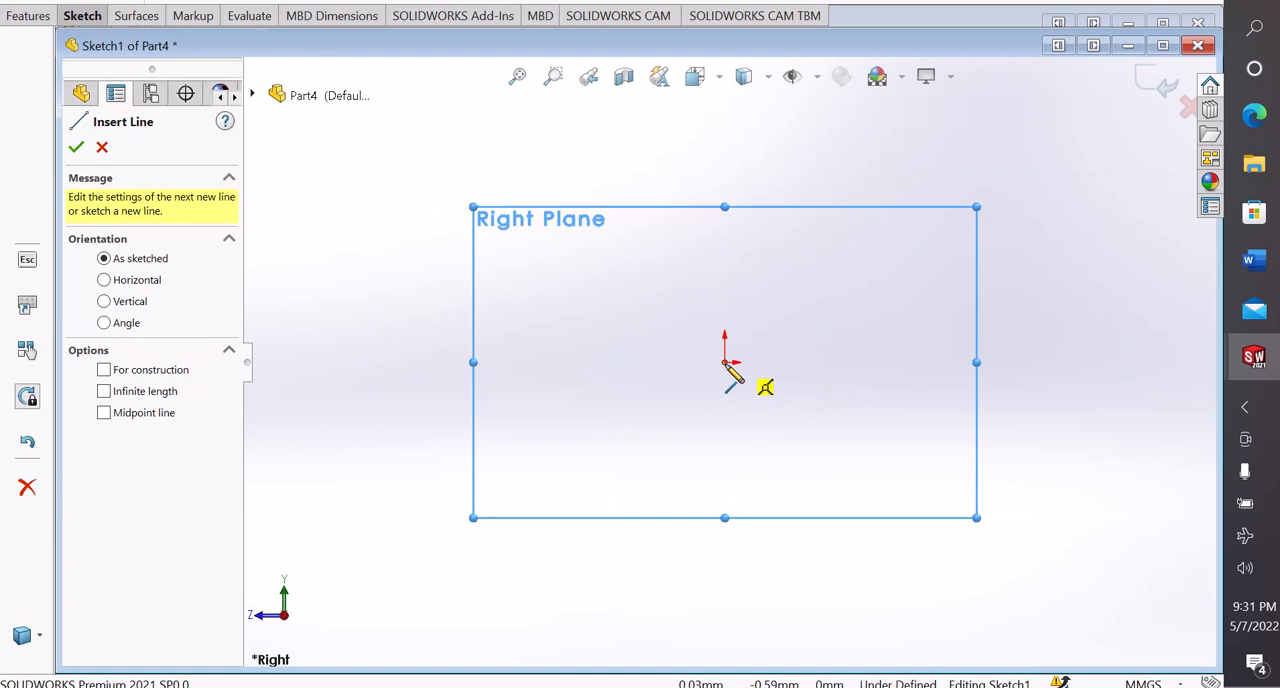
click(727, 363)
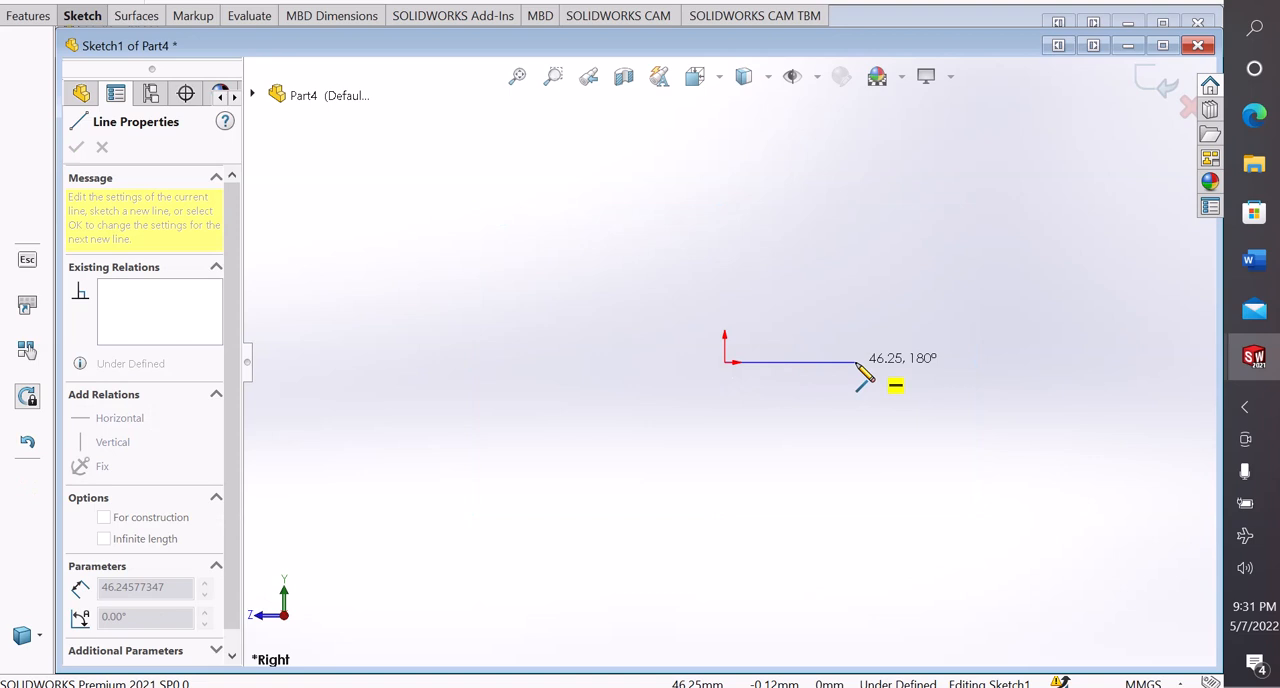
click(922, 364)
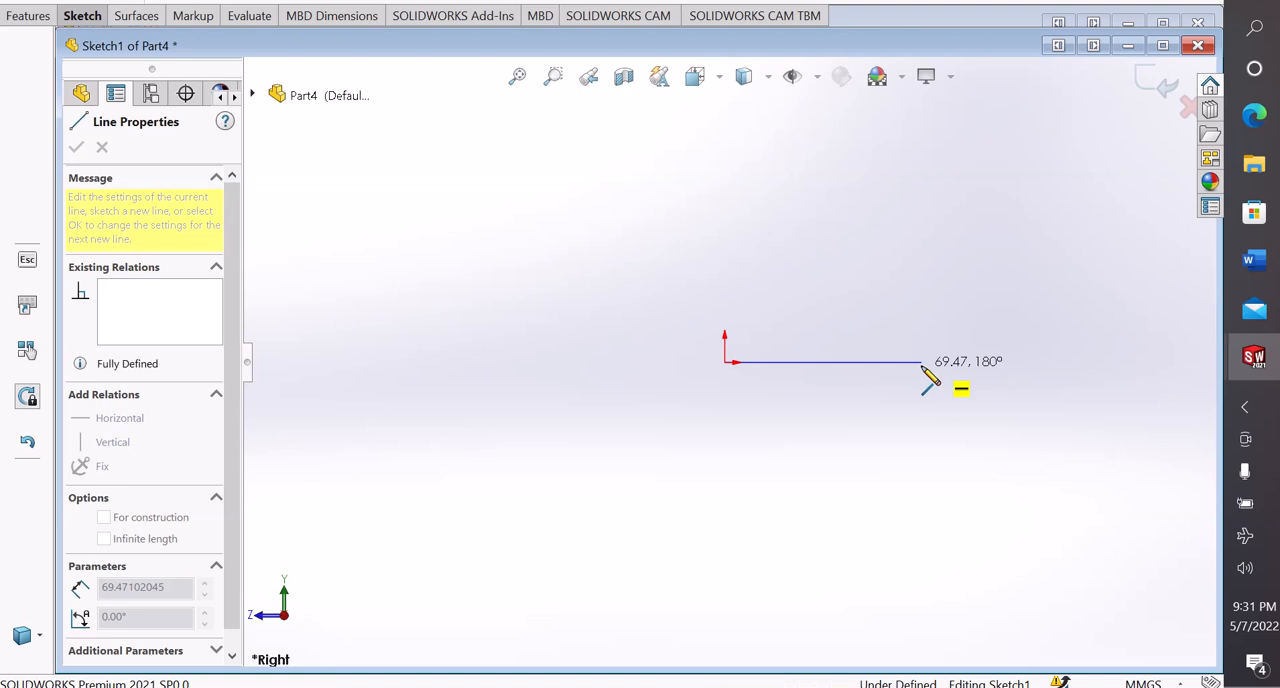
click(889, 118)
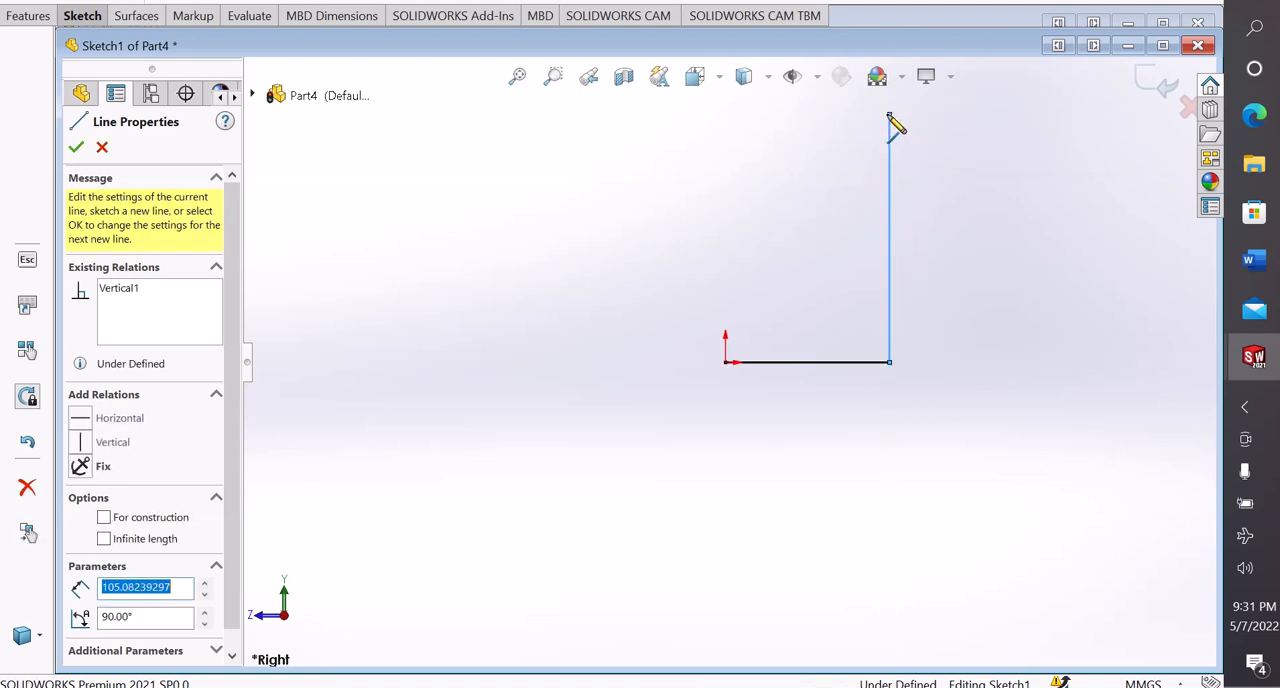
click(836, 116)
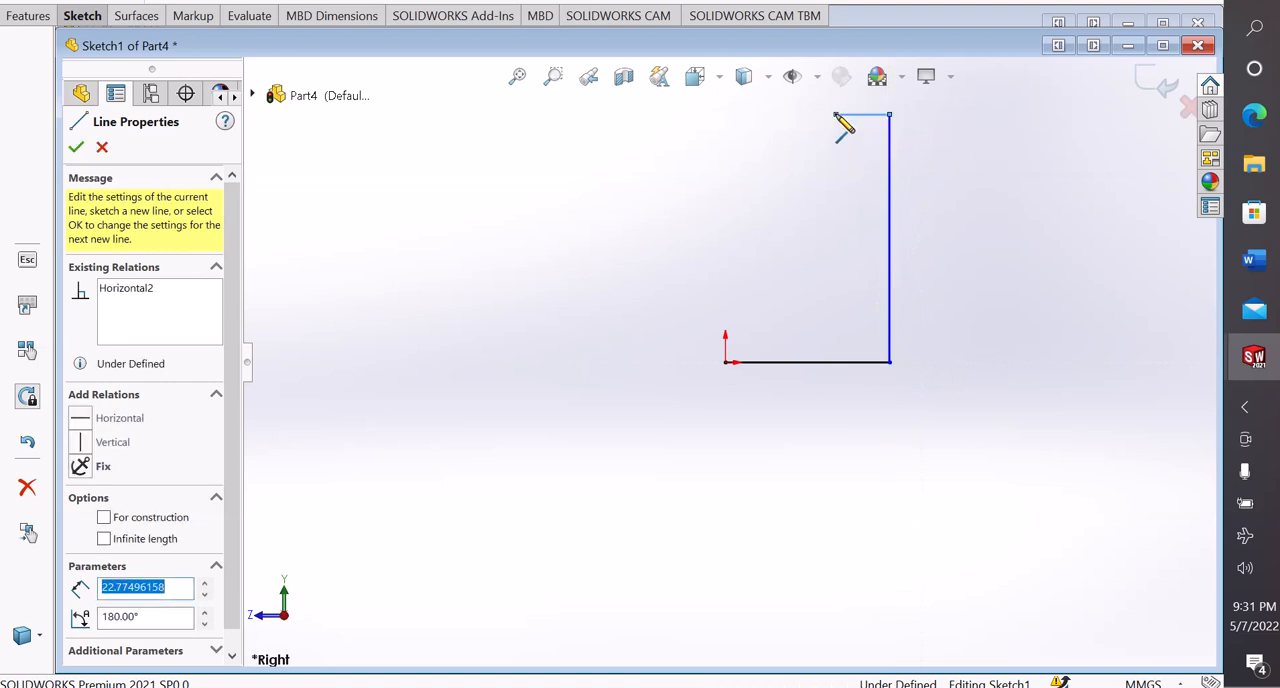
Close the profile with a slanted line about 63 mm long, a vertical line, a horizontal ledge and a vertical line about 20 mm long to the origin
click(767, 245)
click(767, 316)
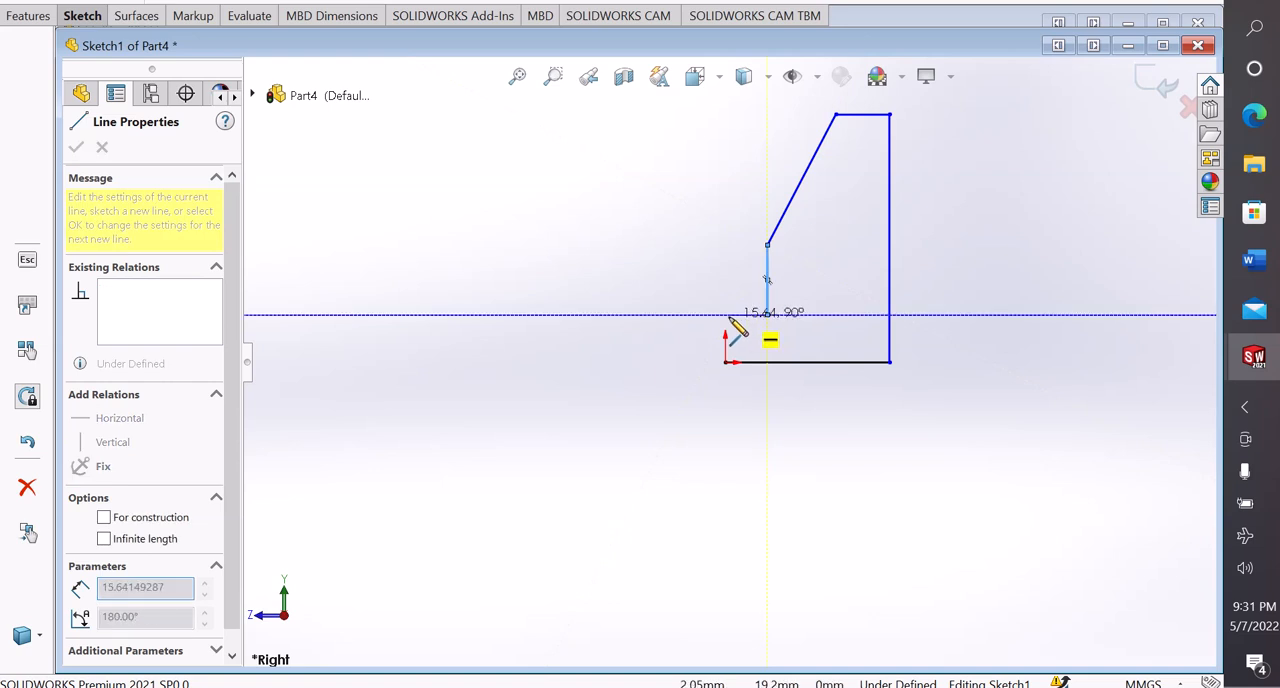
click(725, 315)
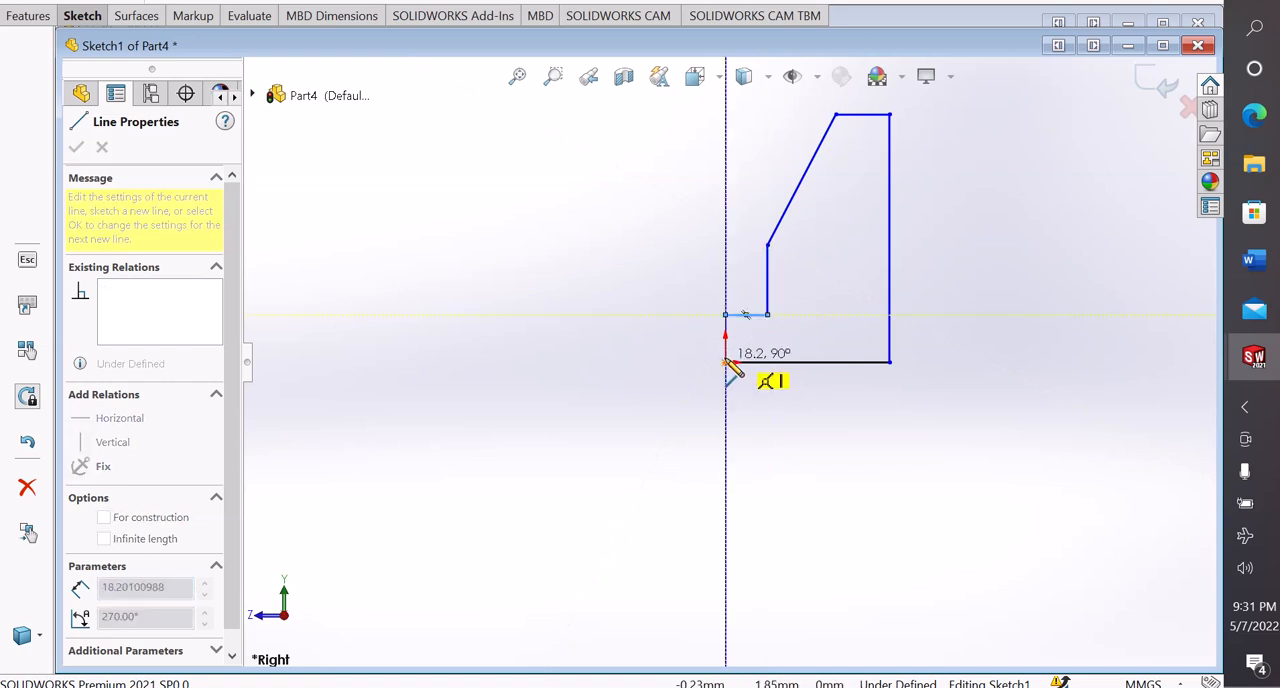
click(725, 361)
right_click(728, 362)
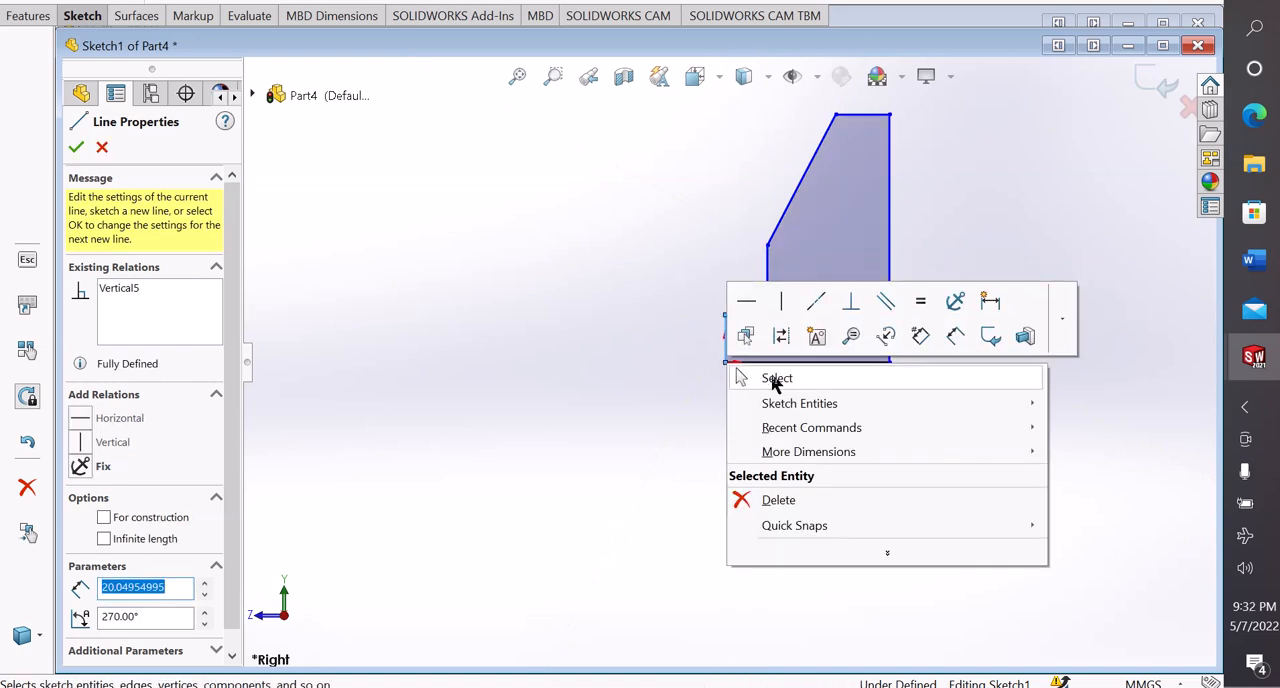
click(773, 378)
Dimension the profile's base line and set its length to 32 mm
scroll(898, 236, up, 2)
scroll(762, 344, down, 3)
scroll(762, 344, up, 1)
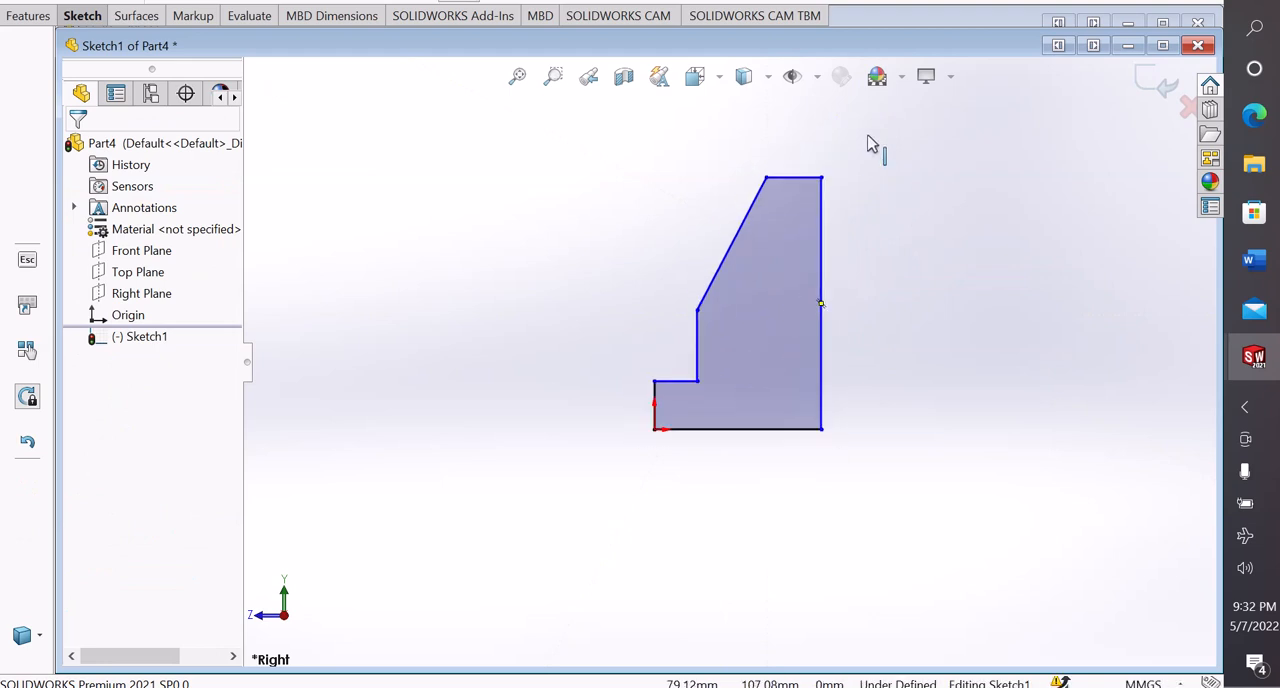
scroll(868, 143, down, 2)
scroll(729, 406, up, 1)
scroll(729, 406, down, 1)
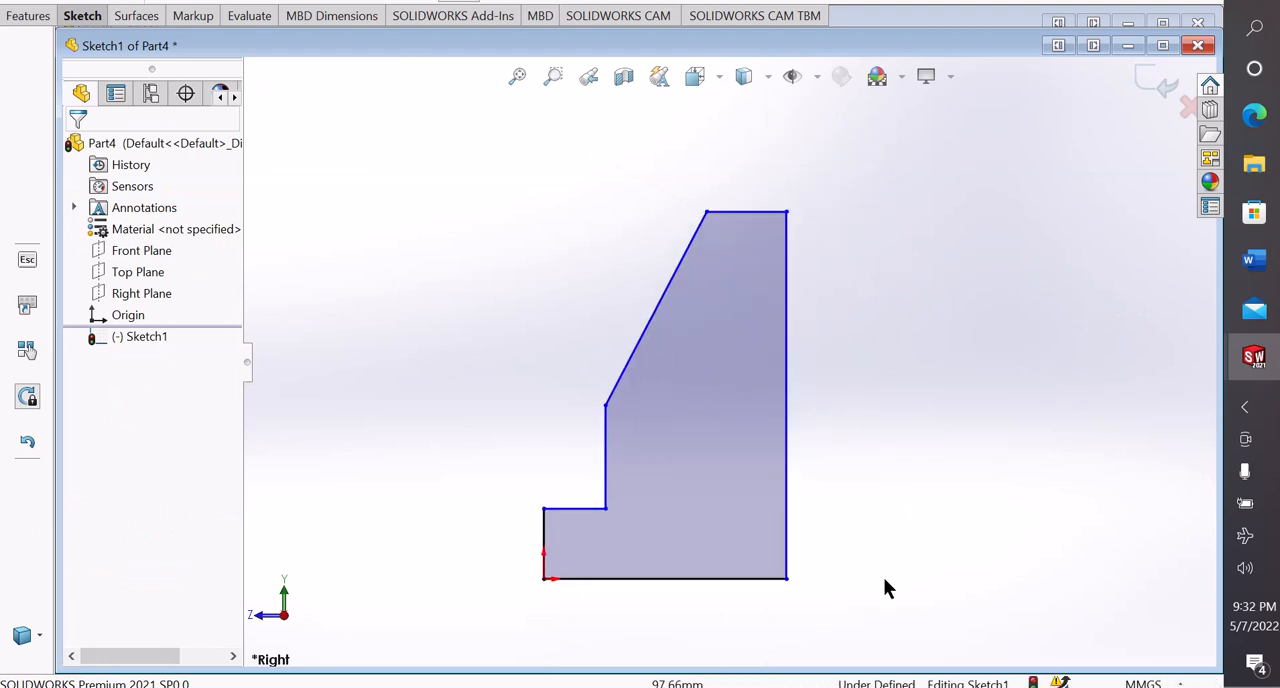
right_drag(884, 580, 857, 371)
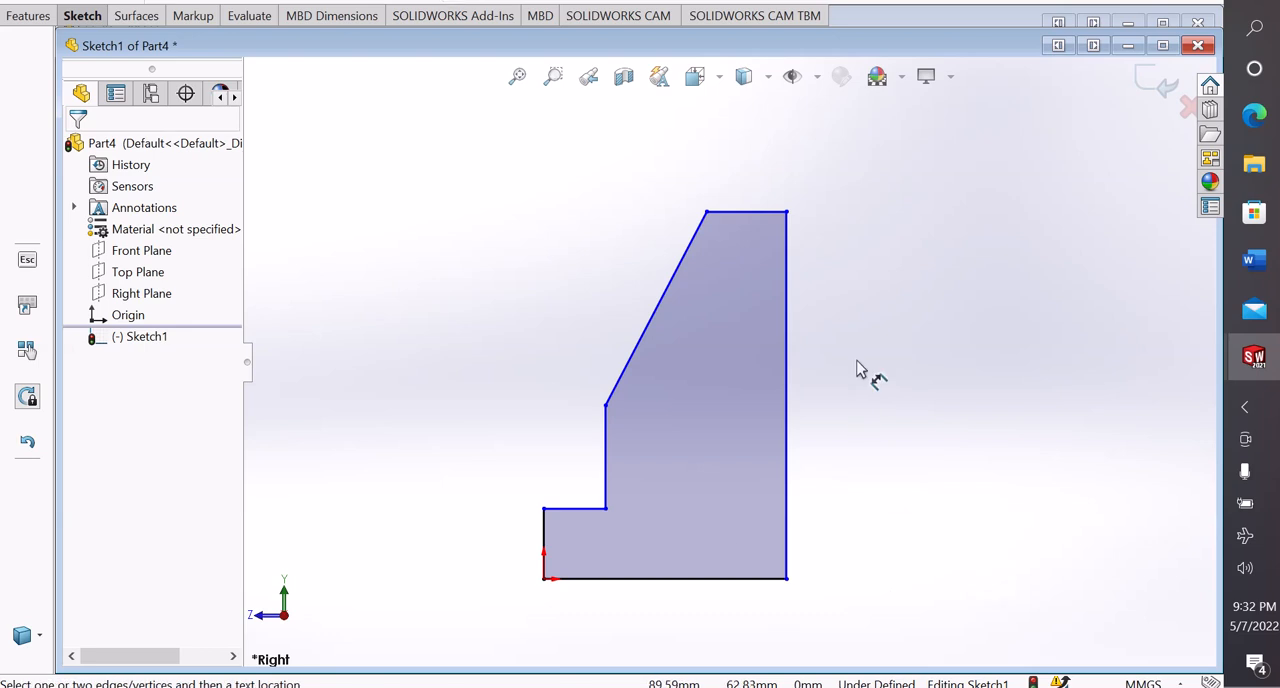
click(731, 598)
click(701, 622)
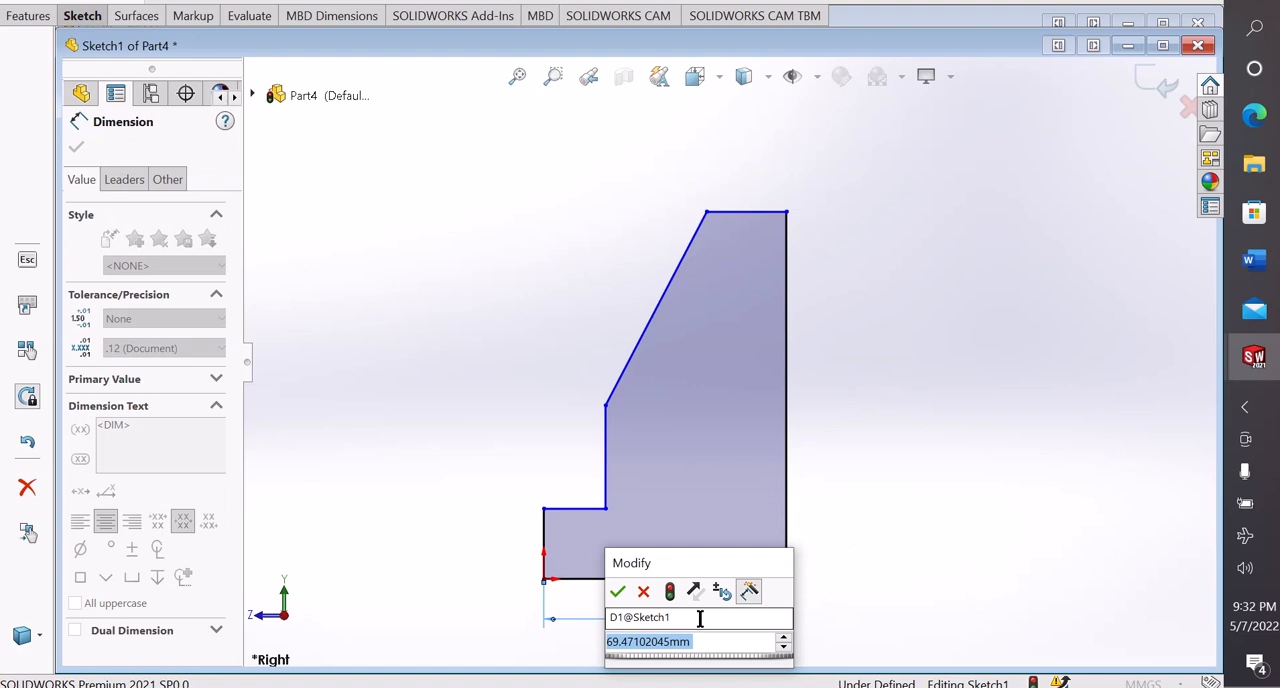
text(32)
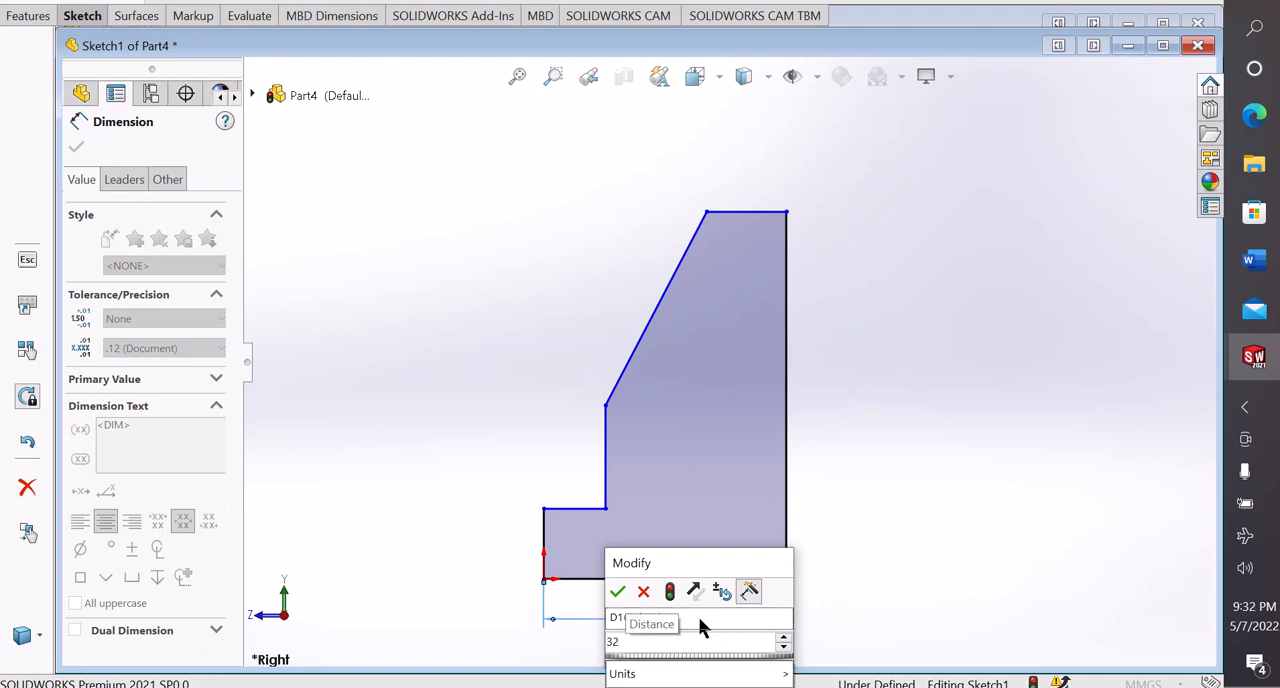
key(Return)
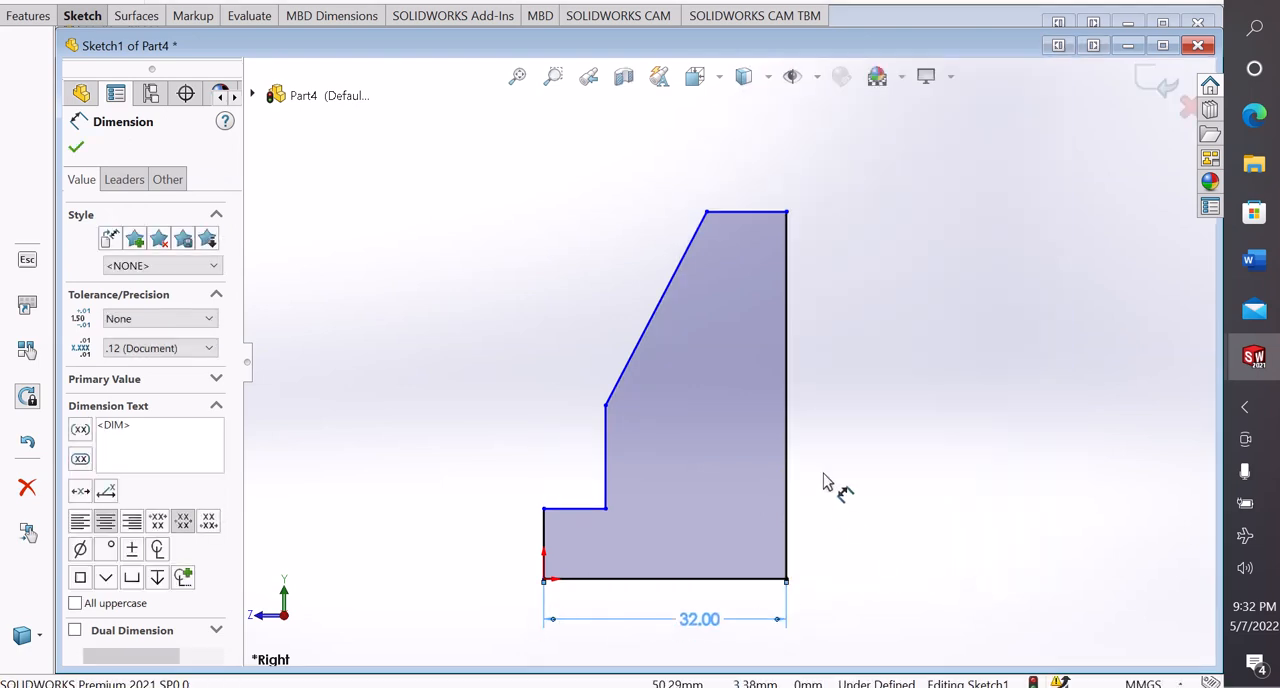
Dimension the profile's tall vertical edge and set its height to 60 mm
click(789, 422)
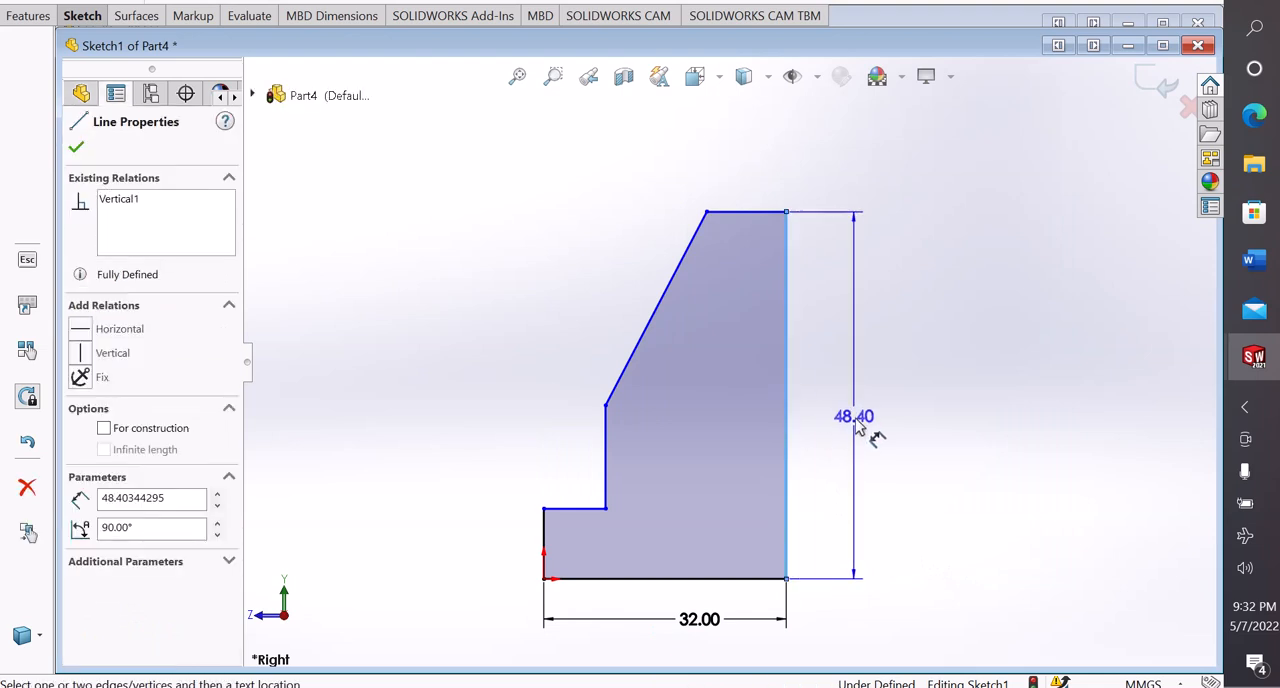
click(850, 425)
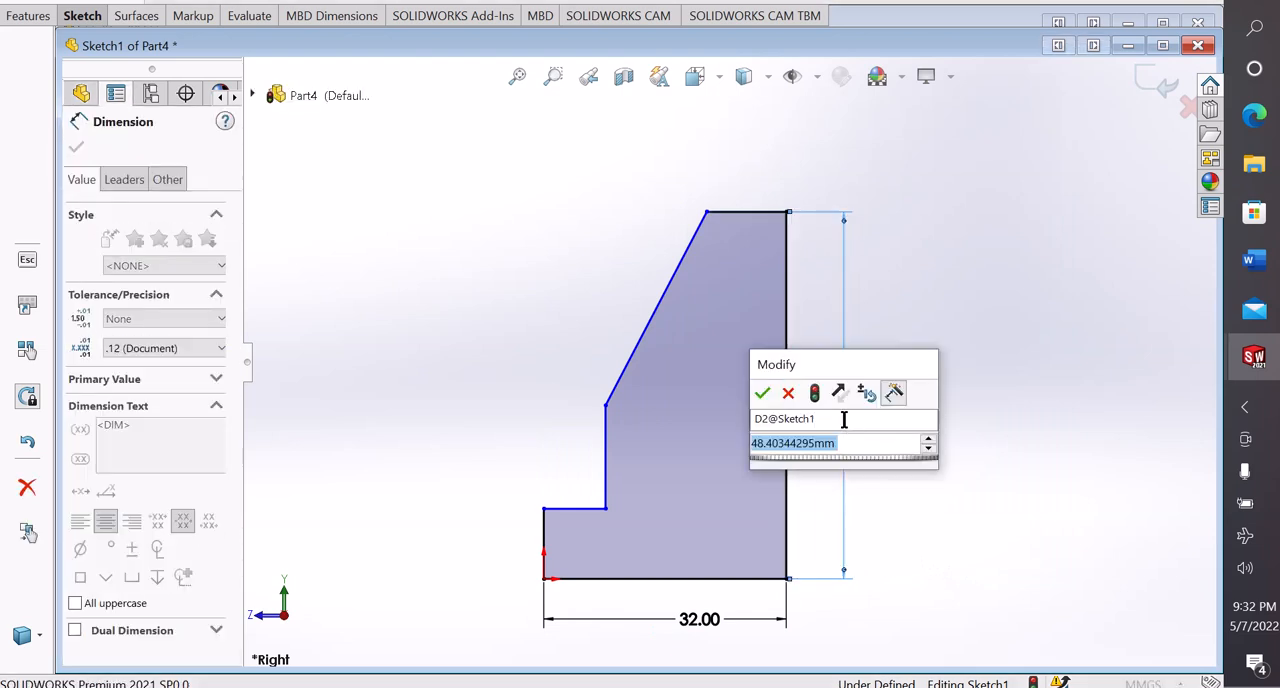
text(60)
key(Return)
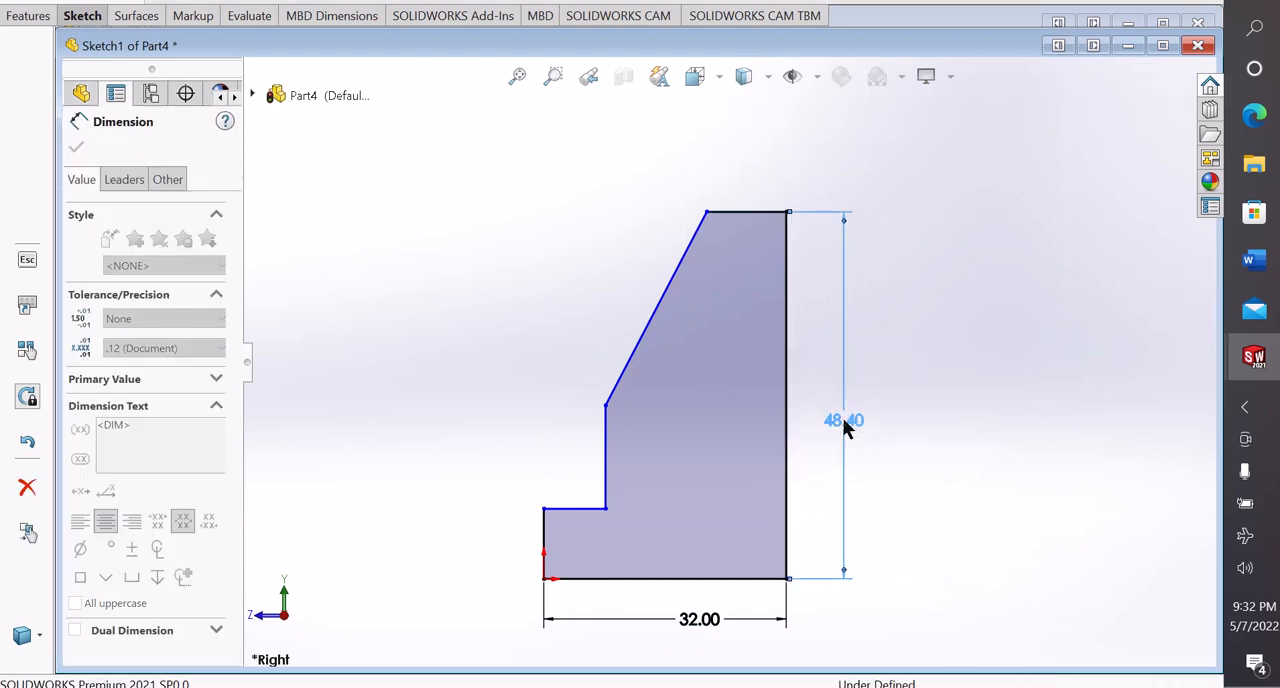
click(940, 403)
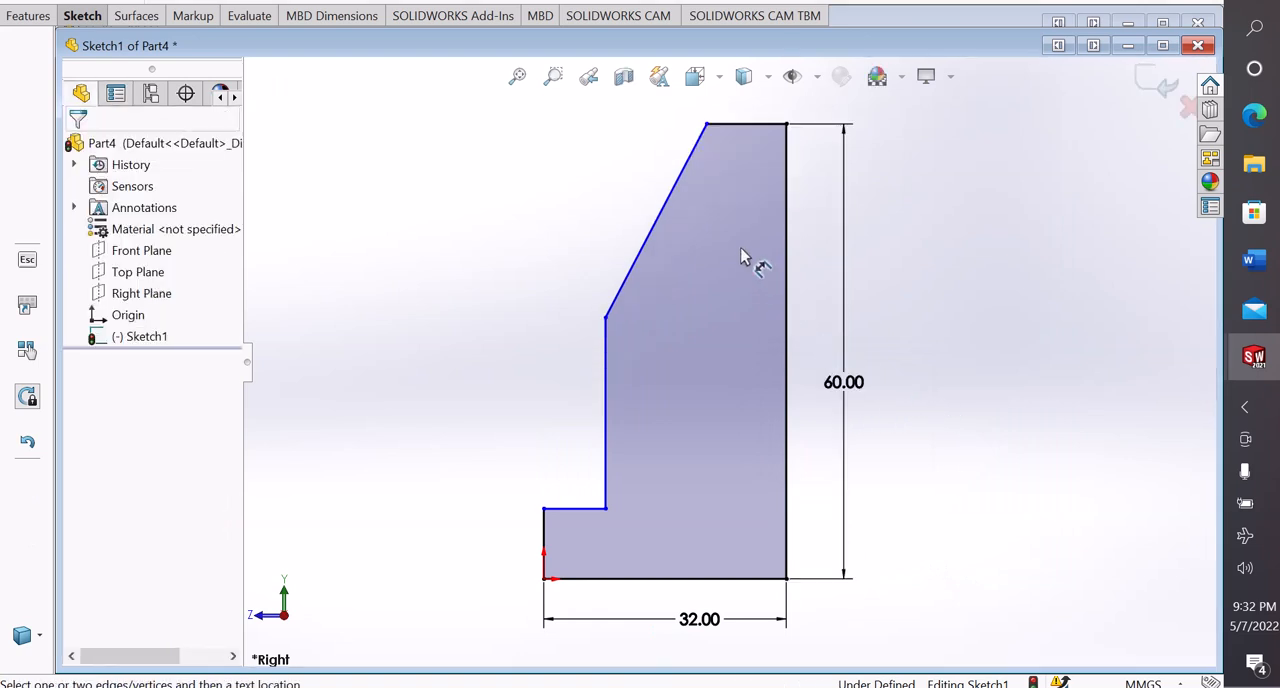
Dimension the short vertical edge at the origin and set its height to 12 mm
scroll(757, 297, up, 2)
scroll(777, 420, down, 1)
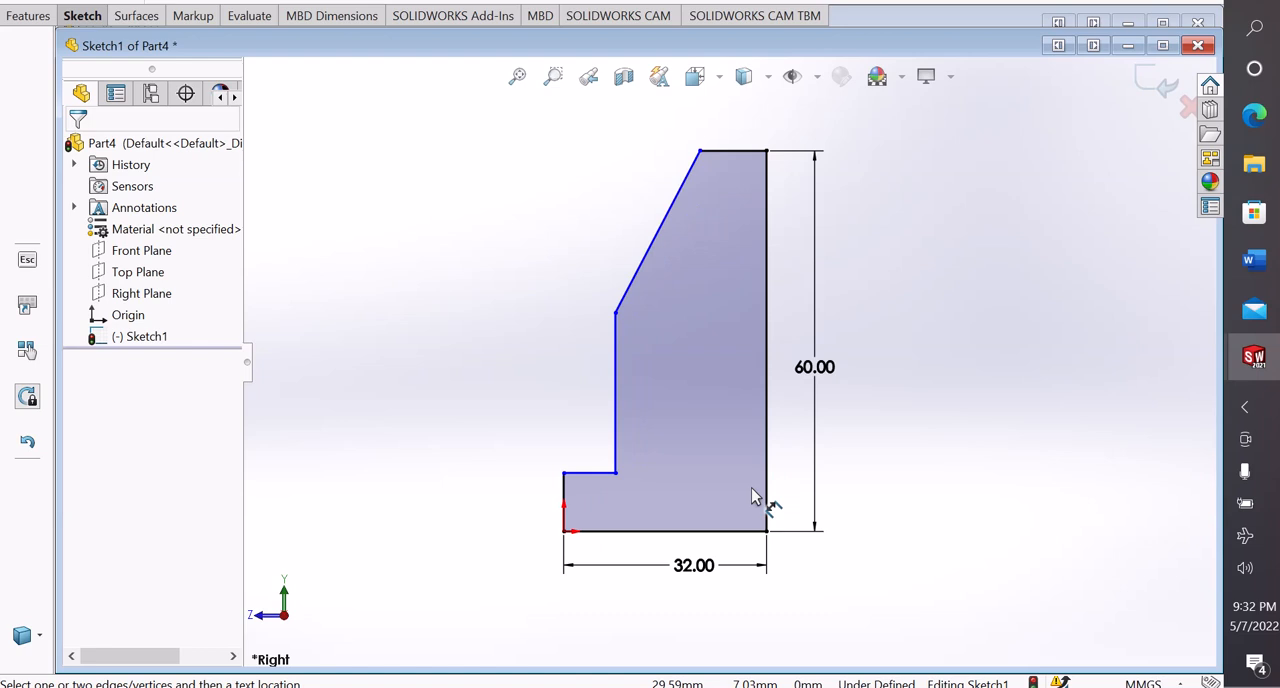
click(566, 503)
click(506, 492)
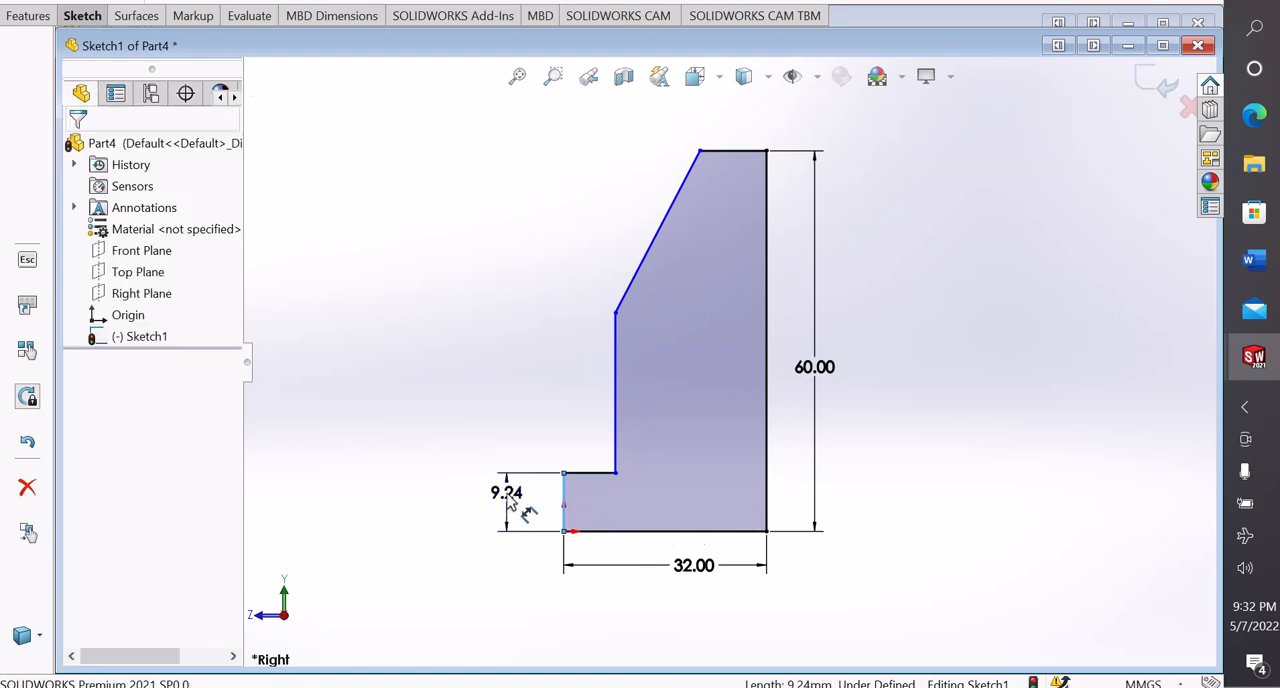
text(12)
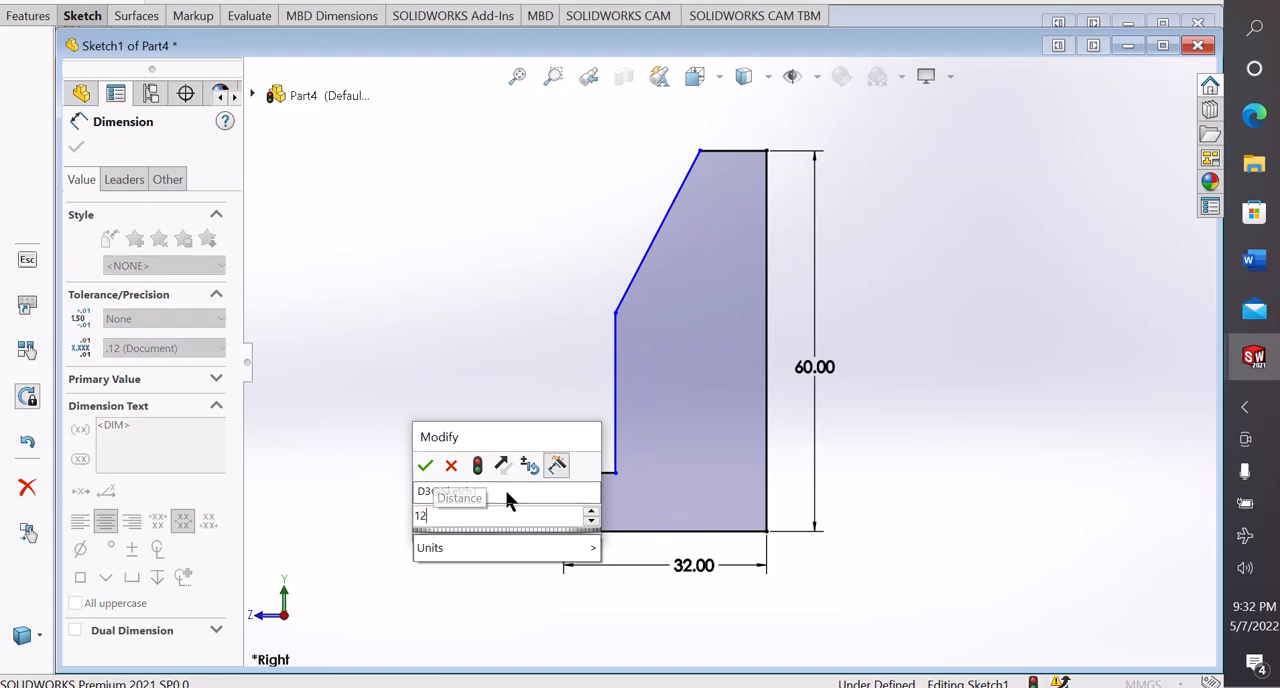
key(Return)
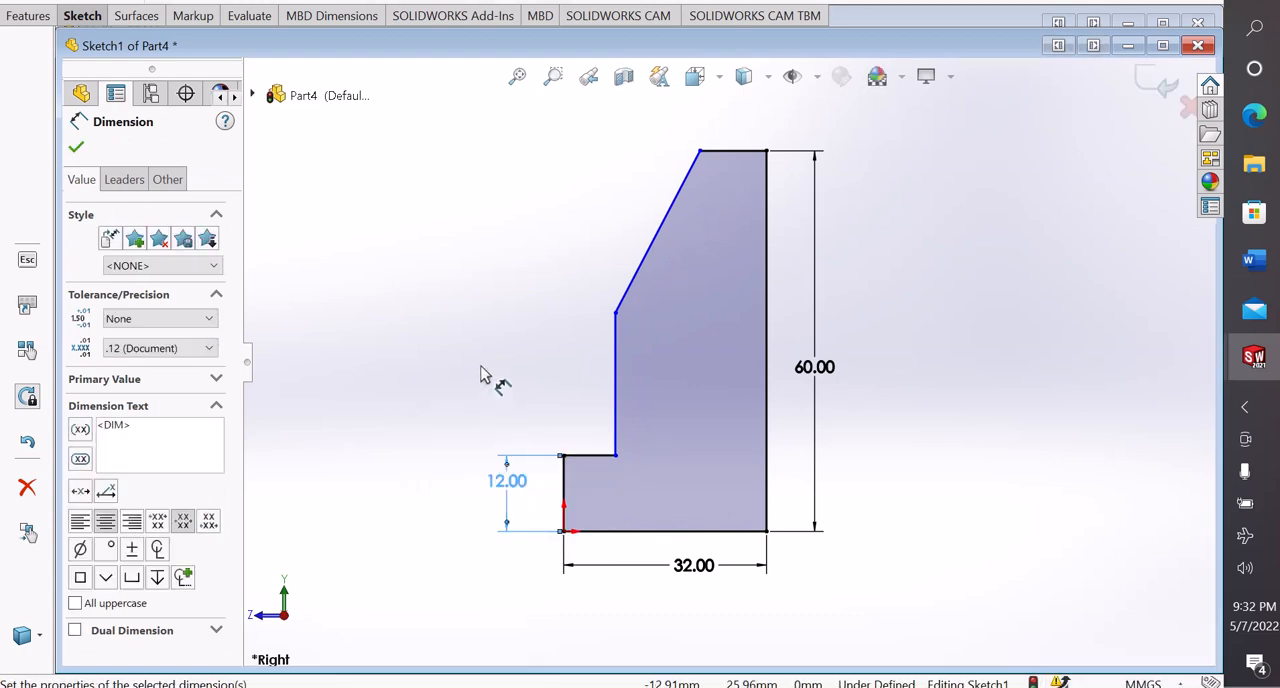
click(487, 375)
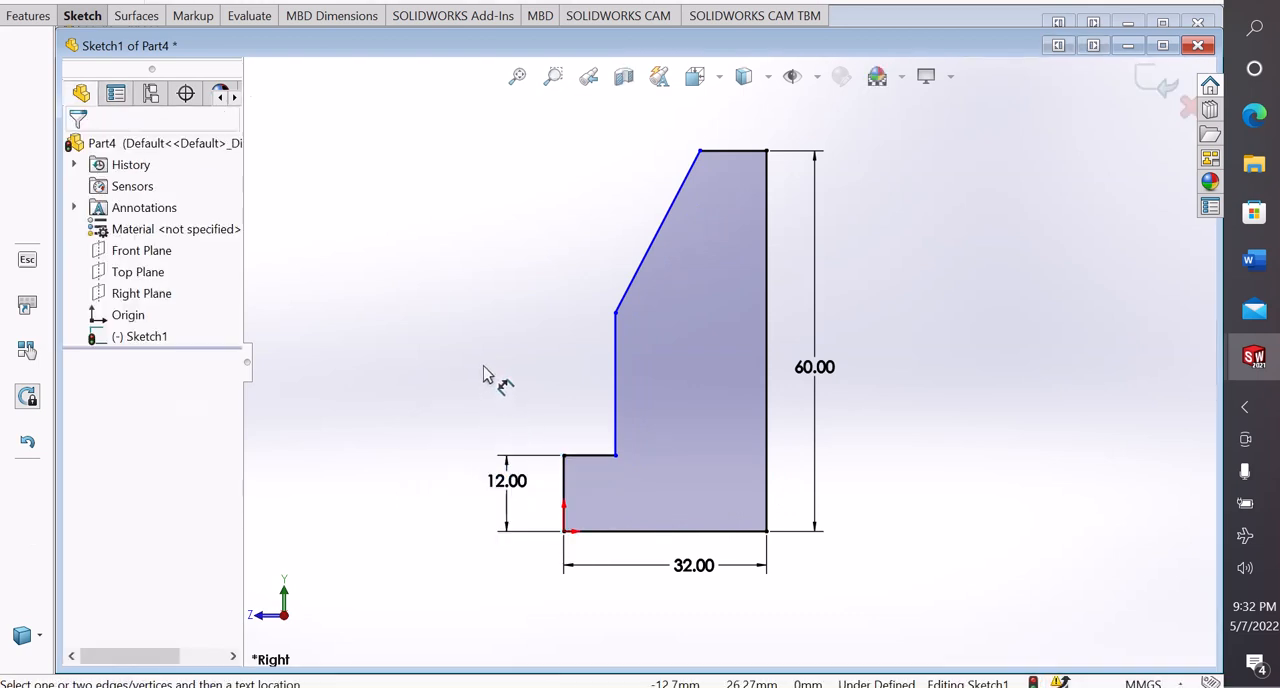
Dimension the profile's horizontal ledge and set its length to 12 mm
click(577, 457)
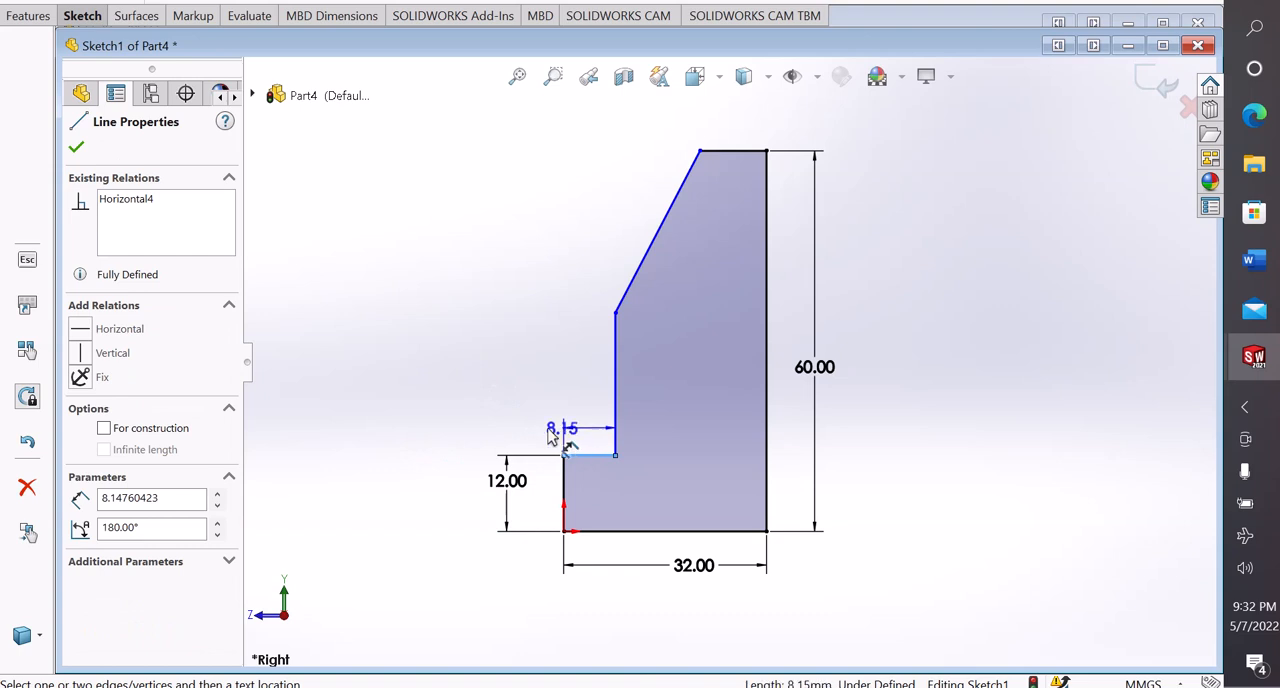
click(519, 430)
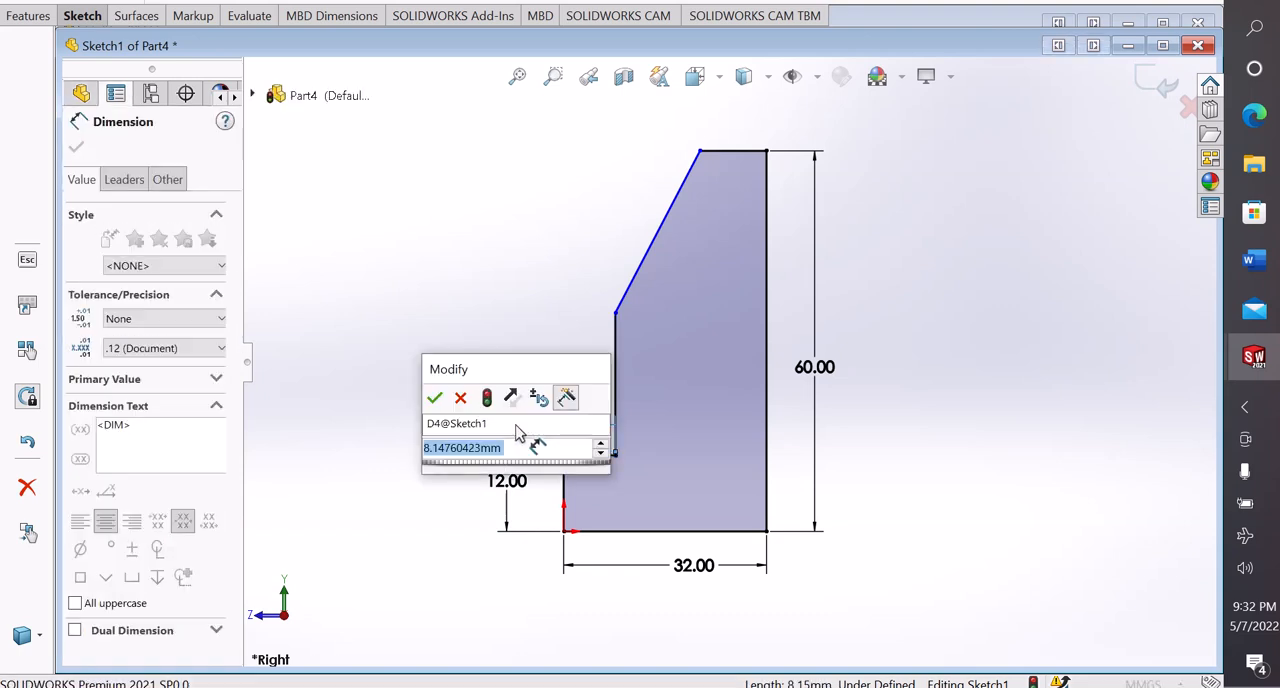
text(12)
key(Return)
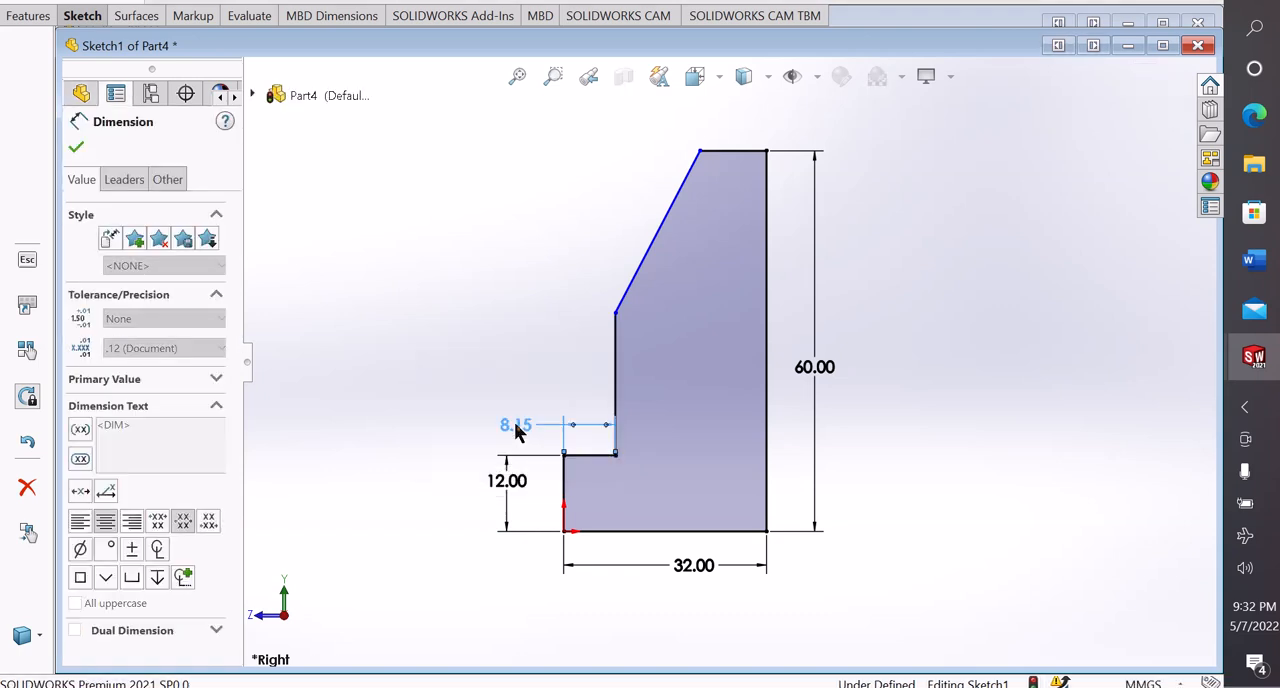
click(940, 422)
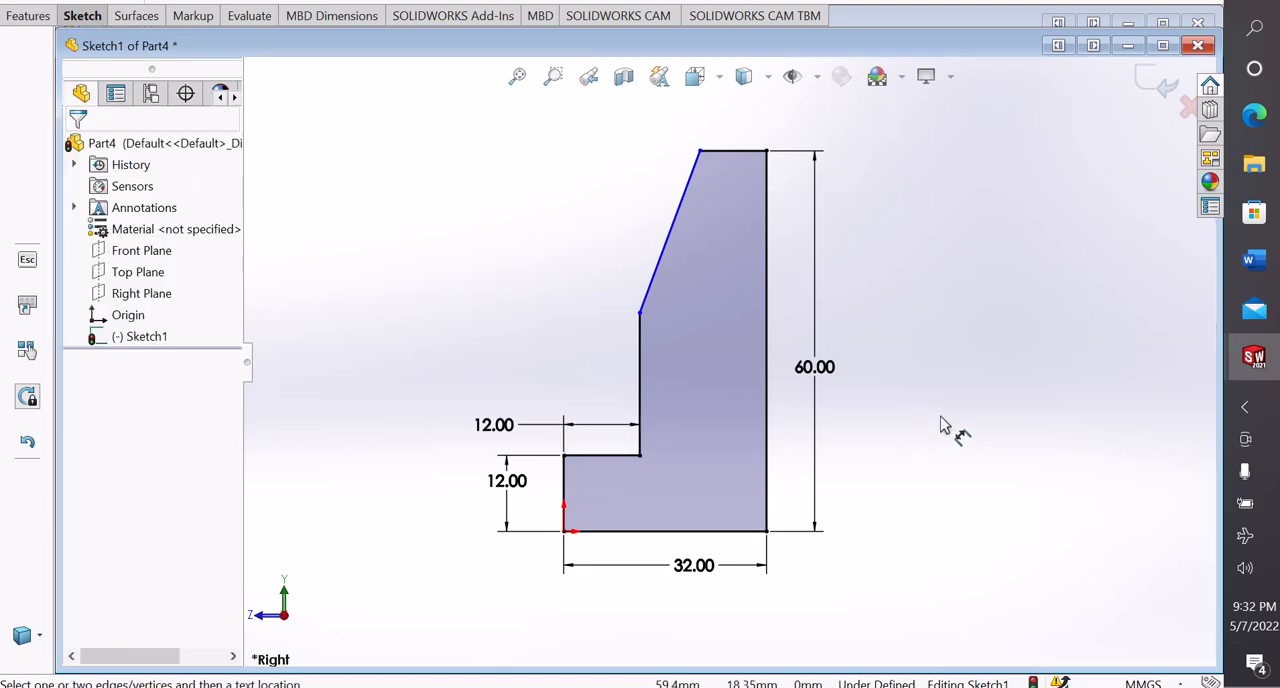
Change the horizontal ledge's length dimension to 7 mm and end dimensioning
double_click(497, 426)
text(12)
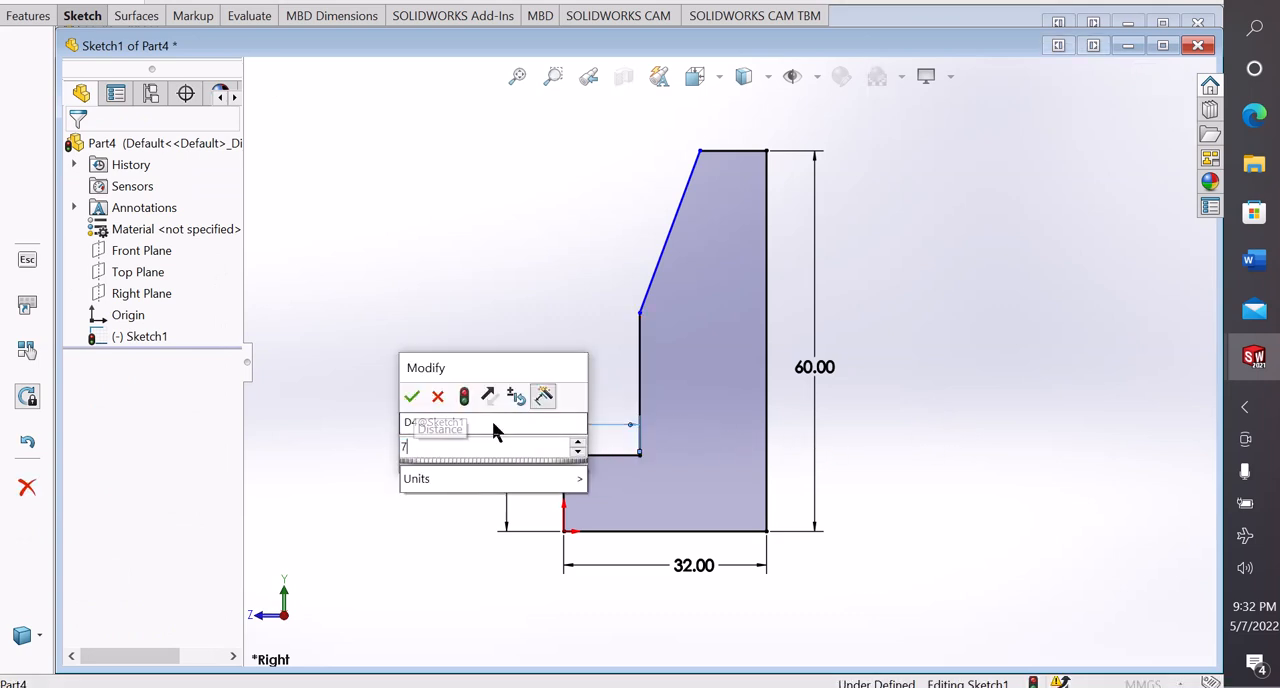
key(Return)
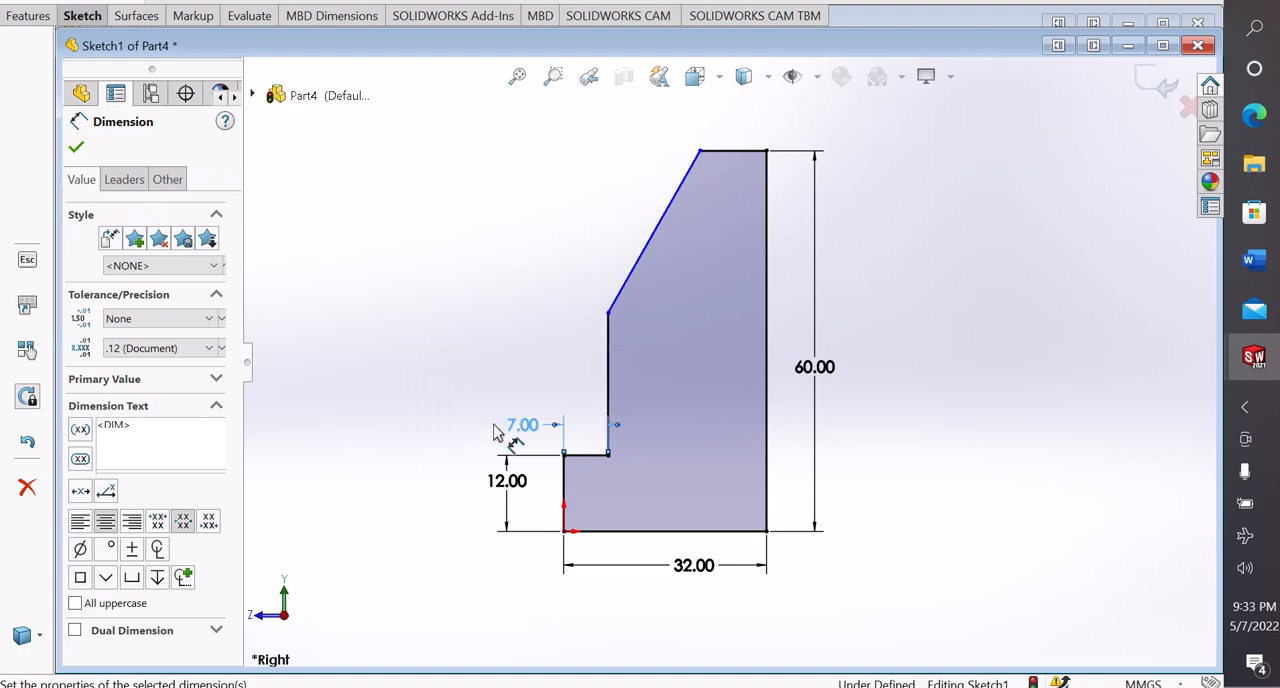
click(979, 386)
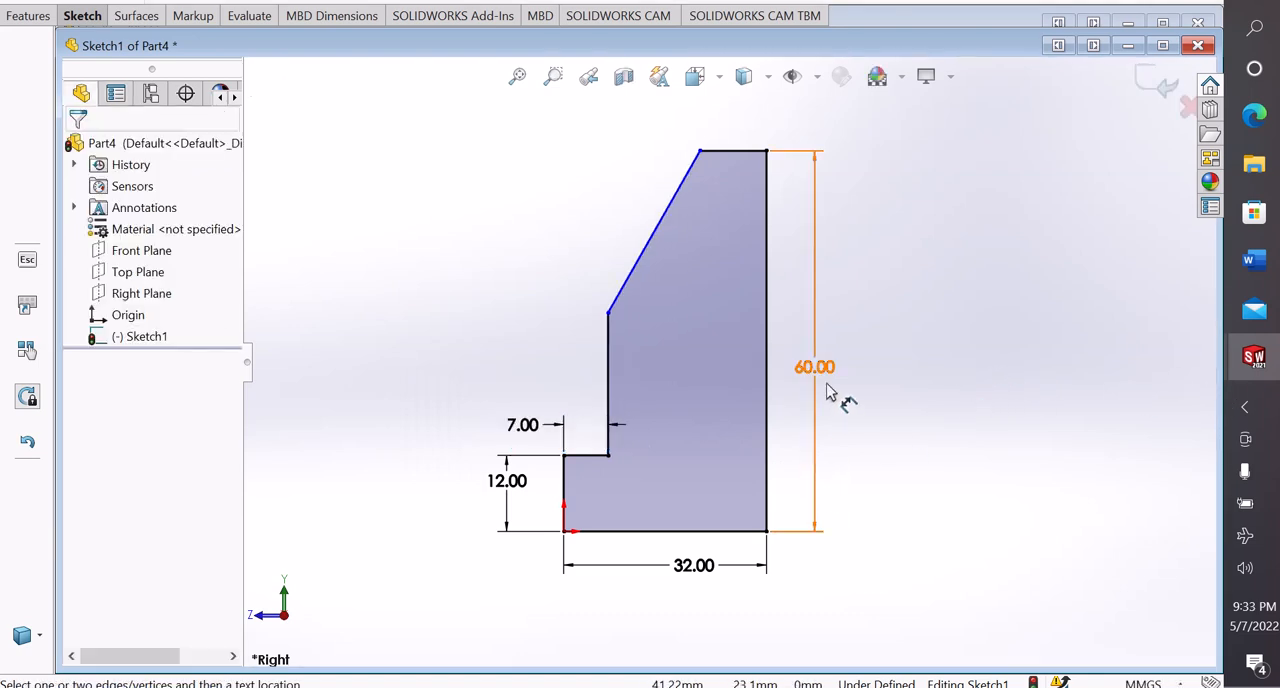
right_click(910, 275)
click(940, 338)
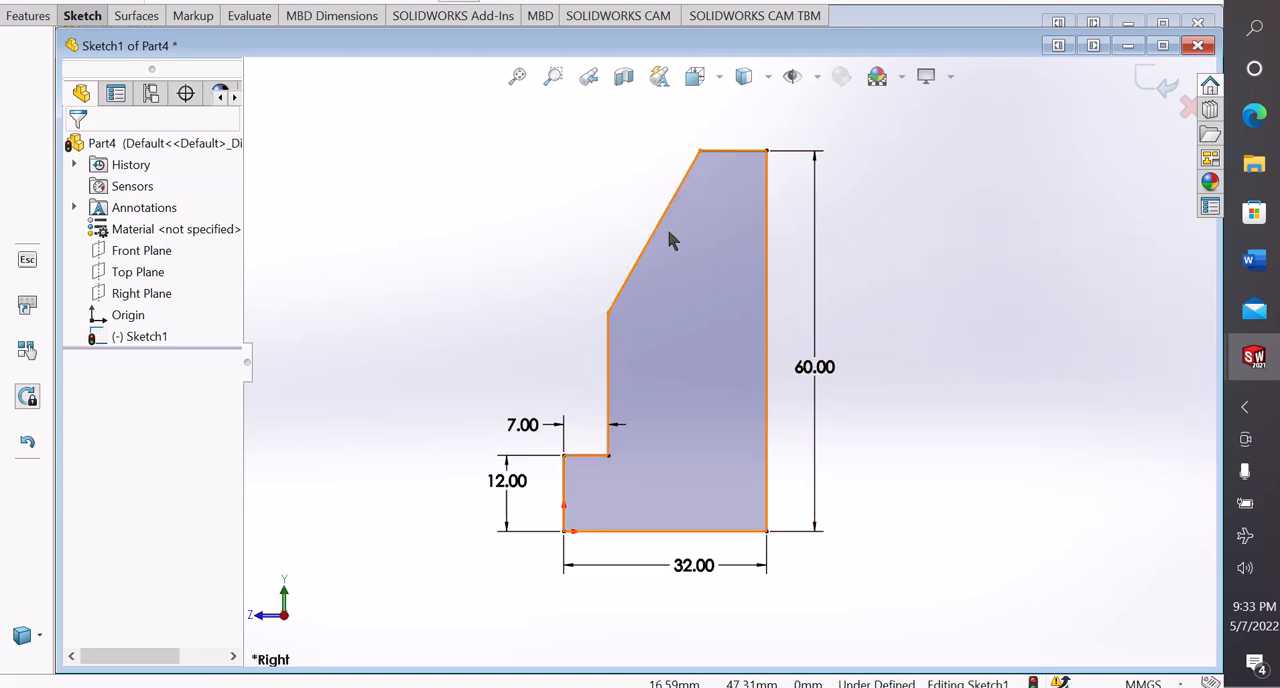
click(646, 247)
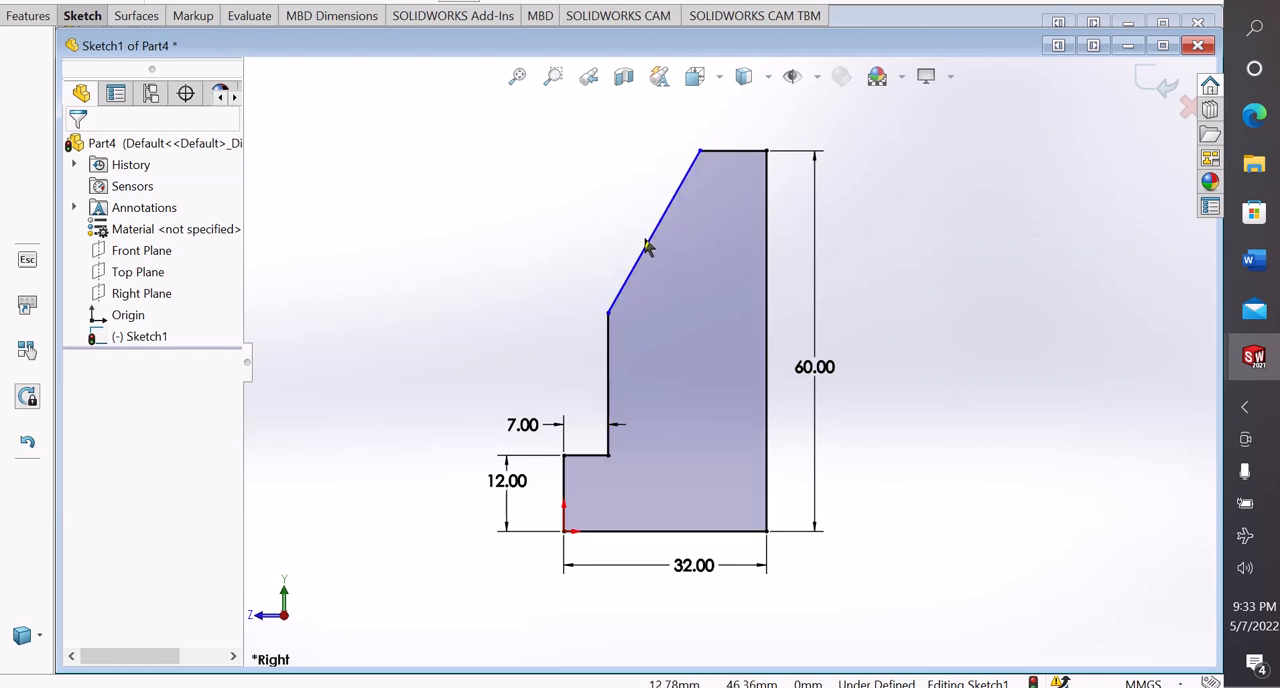
Draw a vertical centerline about 20 mm long from above down to the lower end of the slanted line
click(80, 20)
click(134, 40)
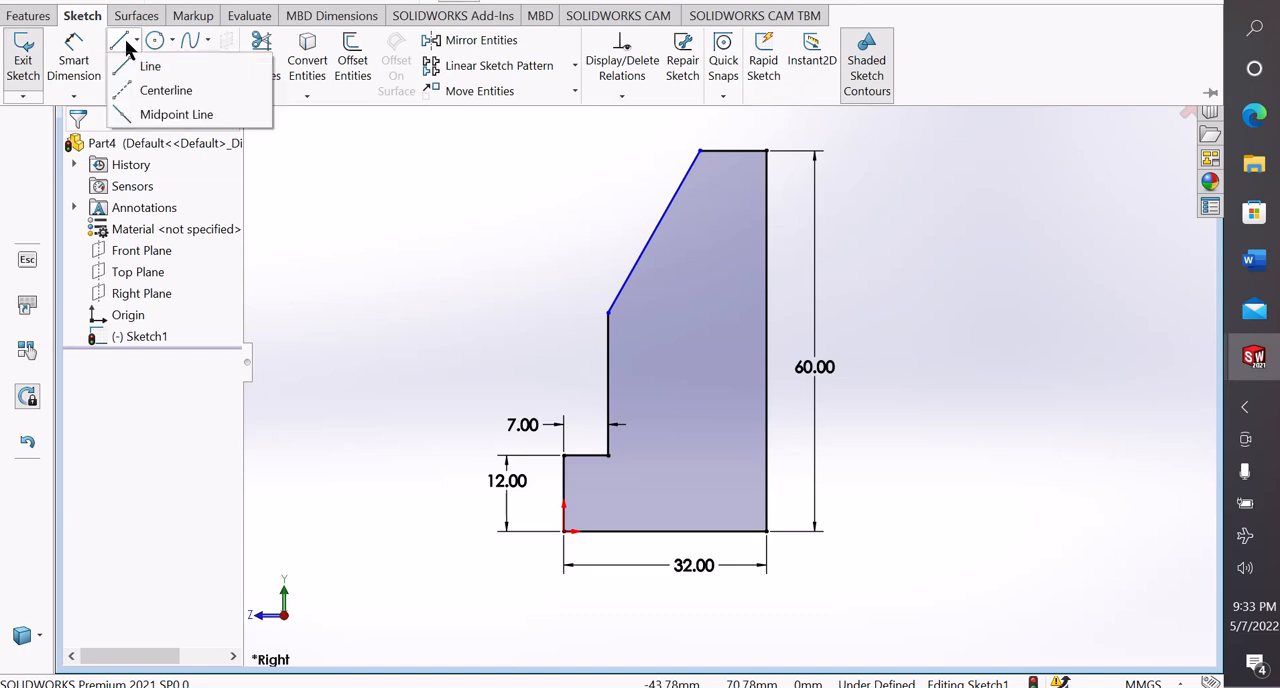
click(150, 90)
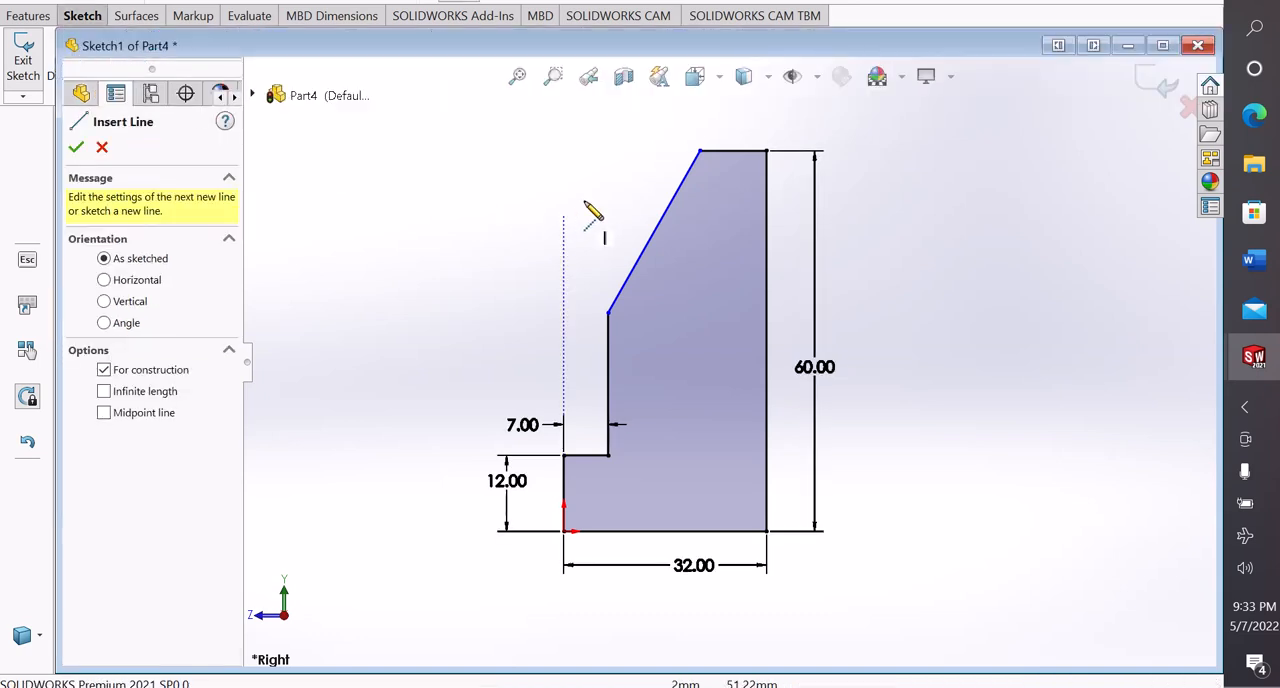
click(607, 187)
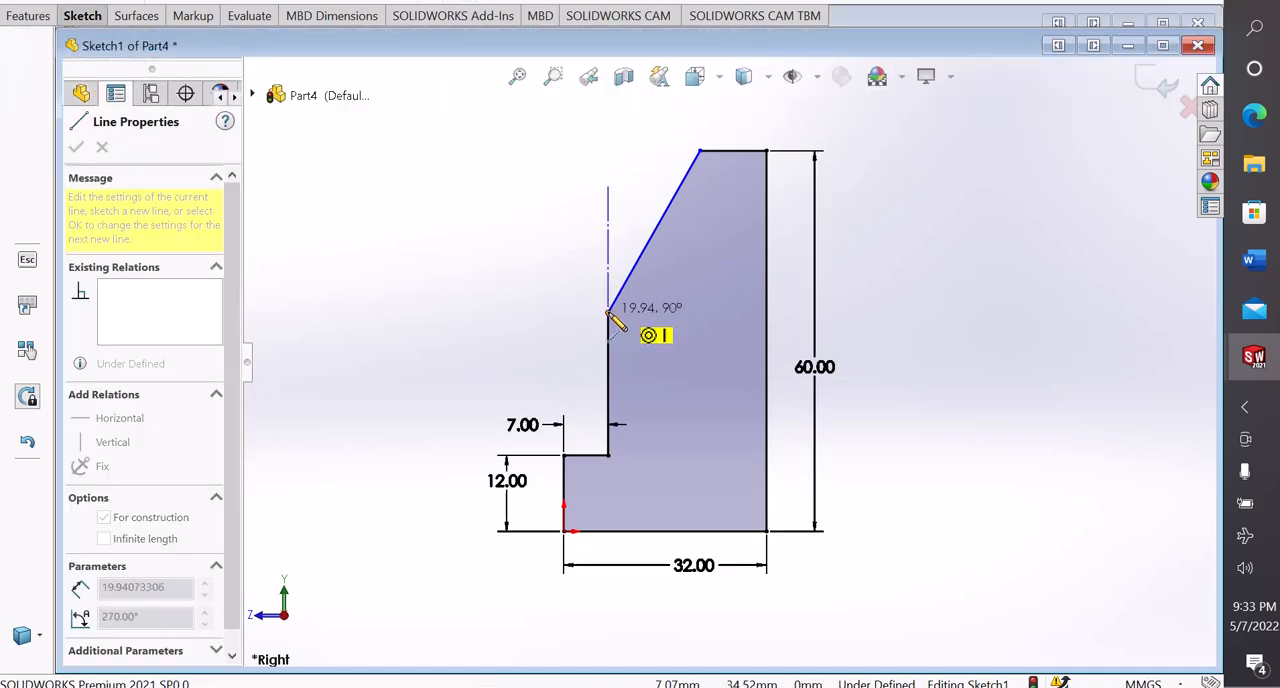
click(609, 313)
right_click(609, 313)
click(669, 322)
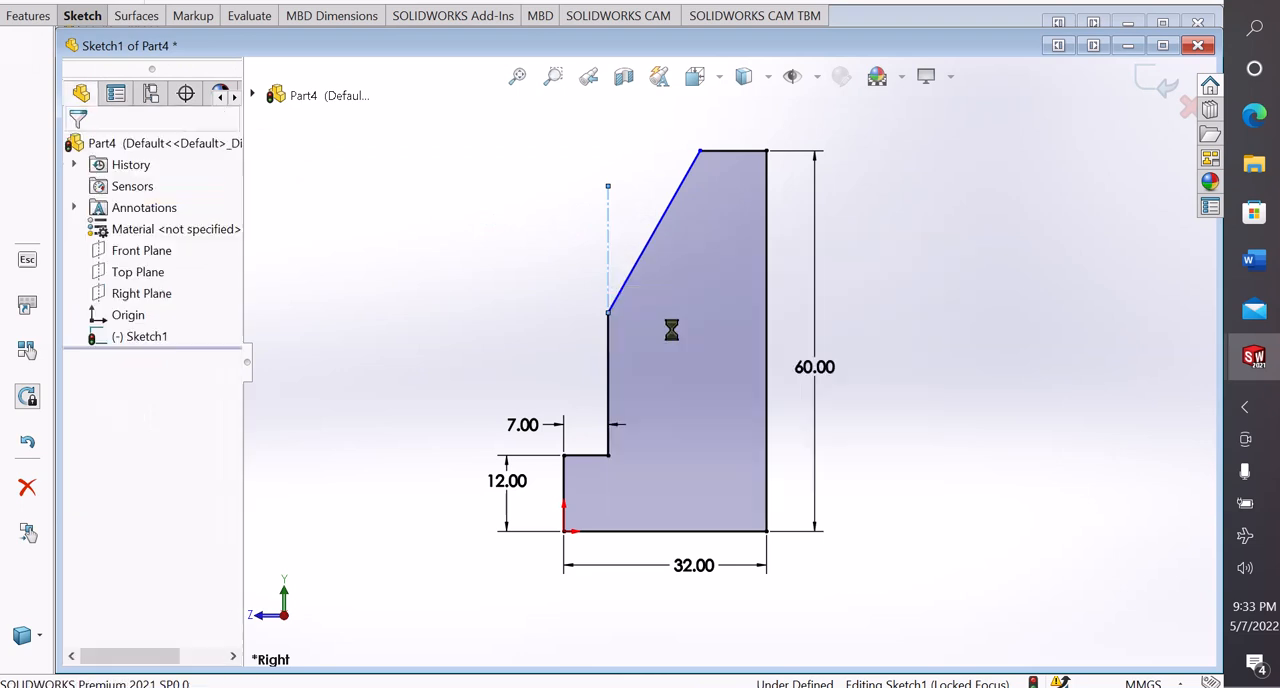
click(609, 250)
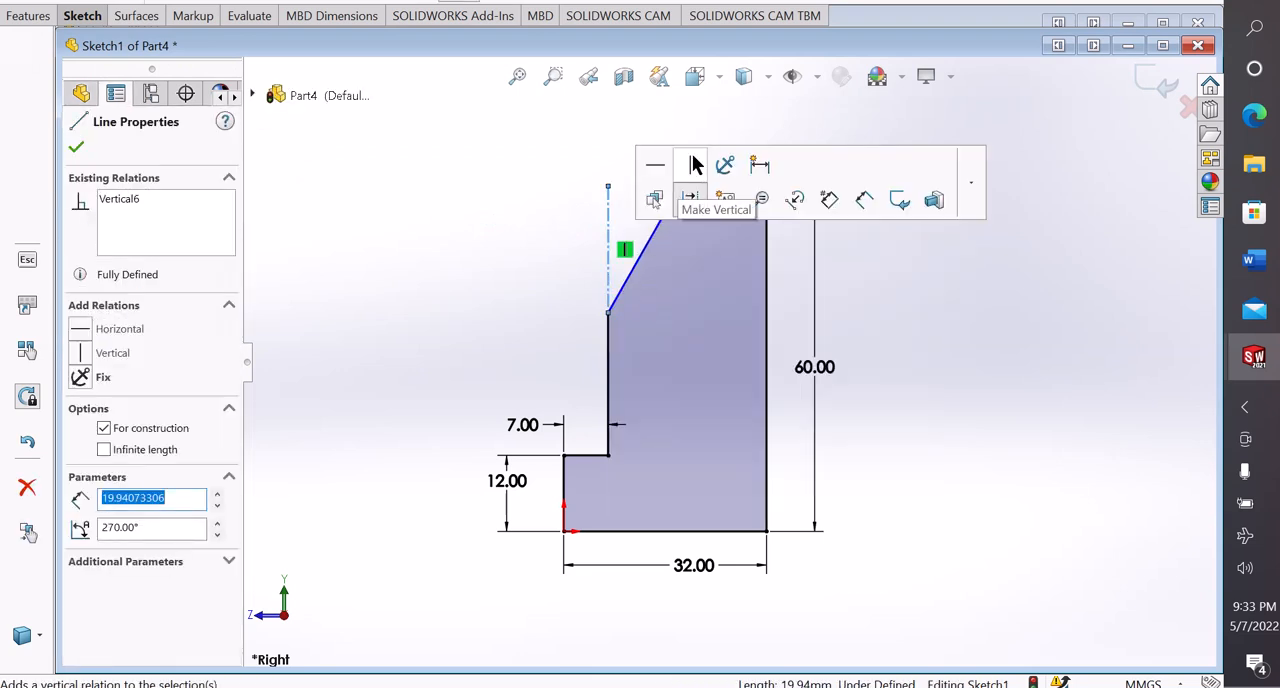
click(540, 233)
Dimension the angle between the slanted line and the vertical centerline and set it to 30°
right_drag(371, 537, 357, 146)
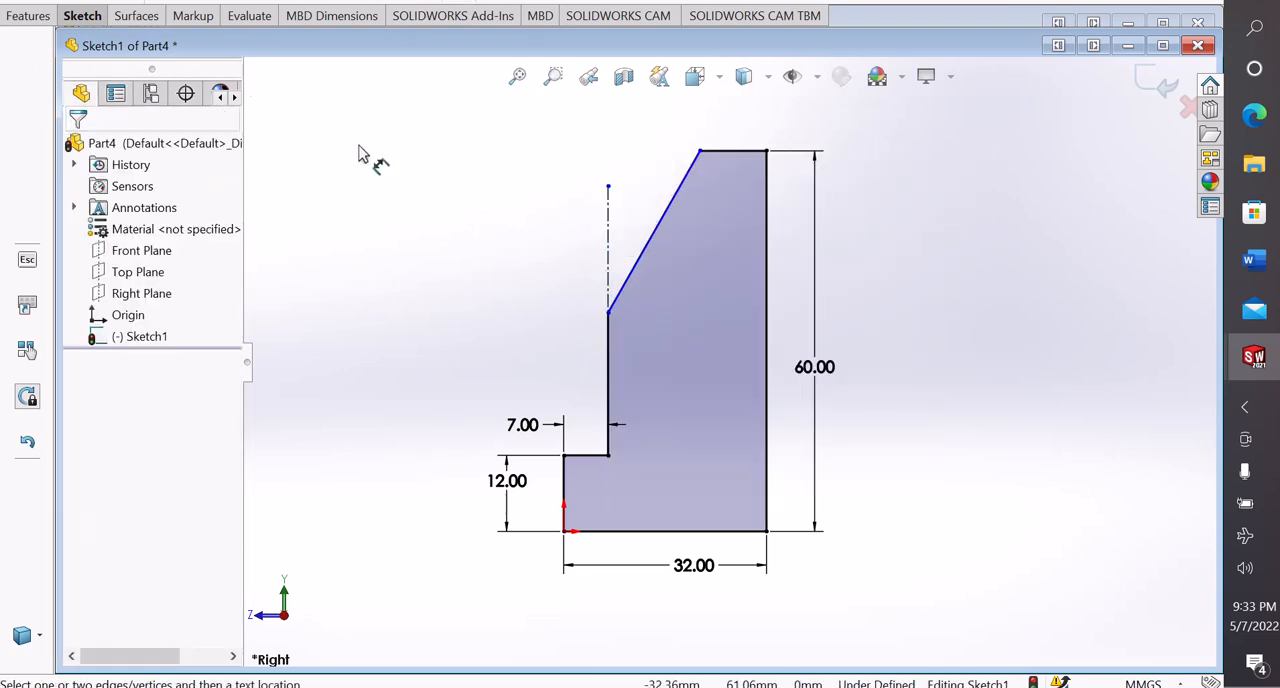
click(650, 254)
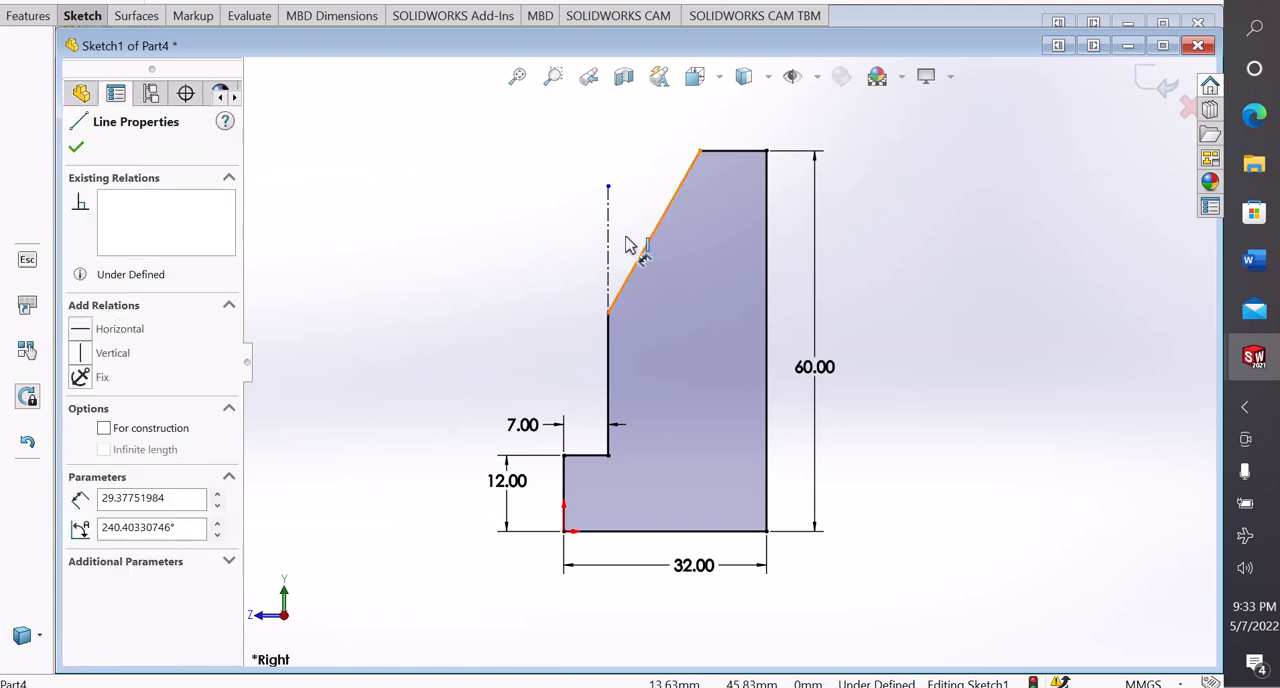
click(608, 228)
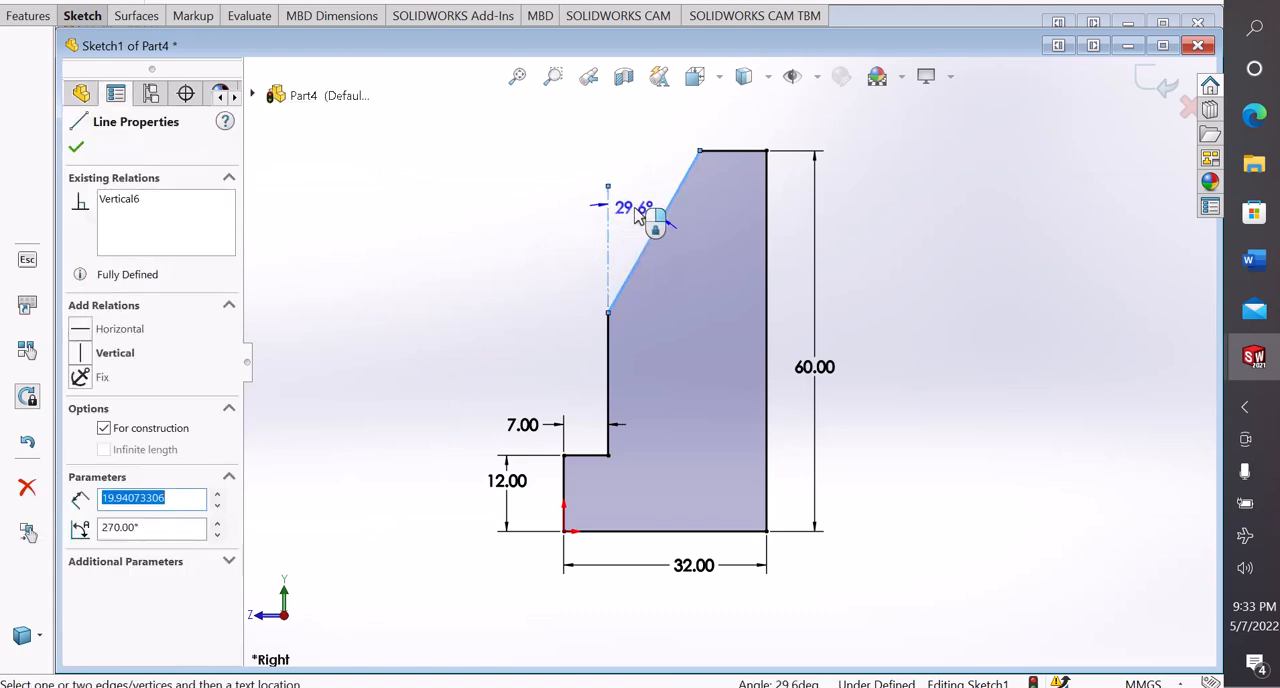
click(644, 221)
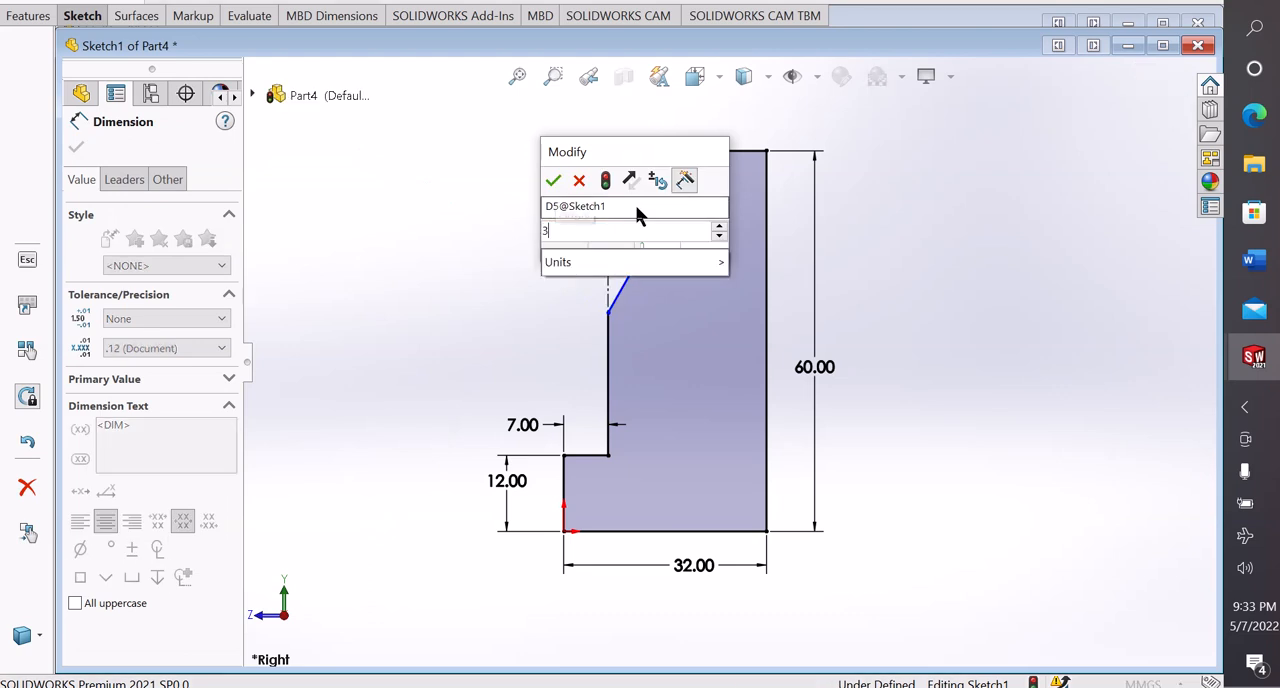
text(30)
key(Return)
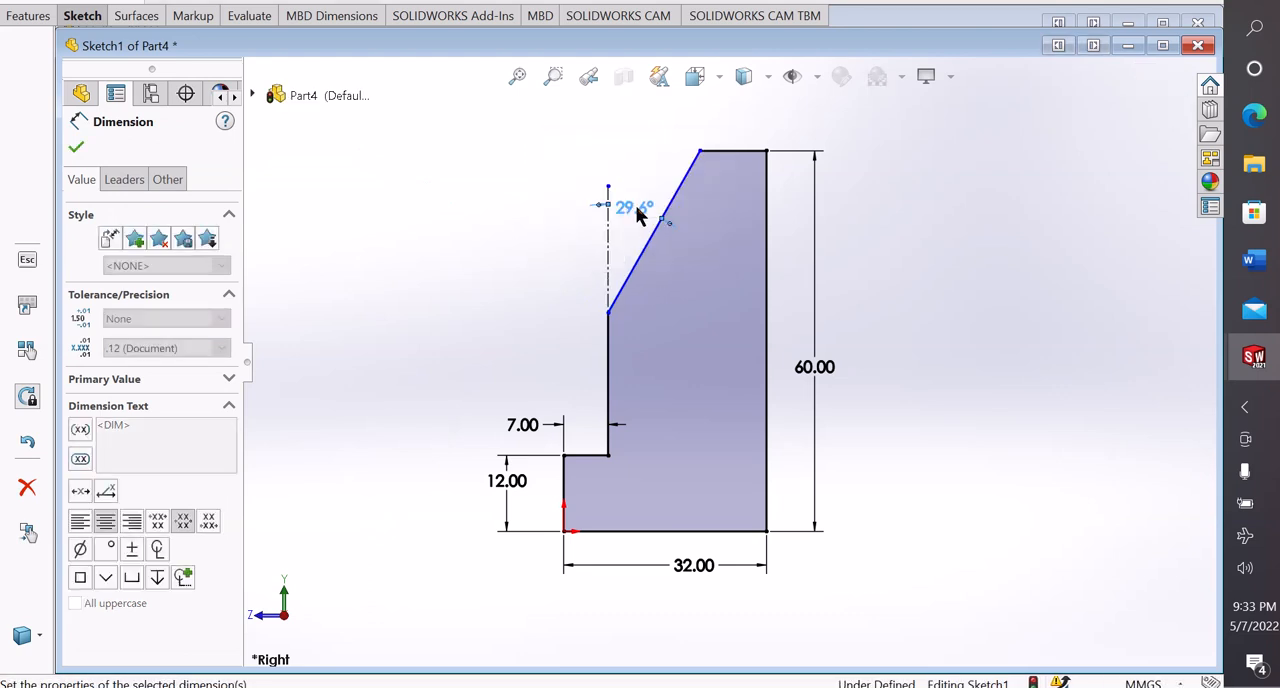
click(538, 243)
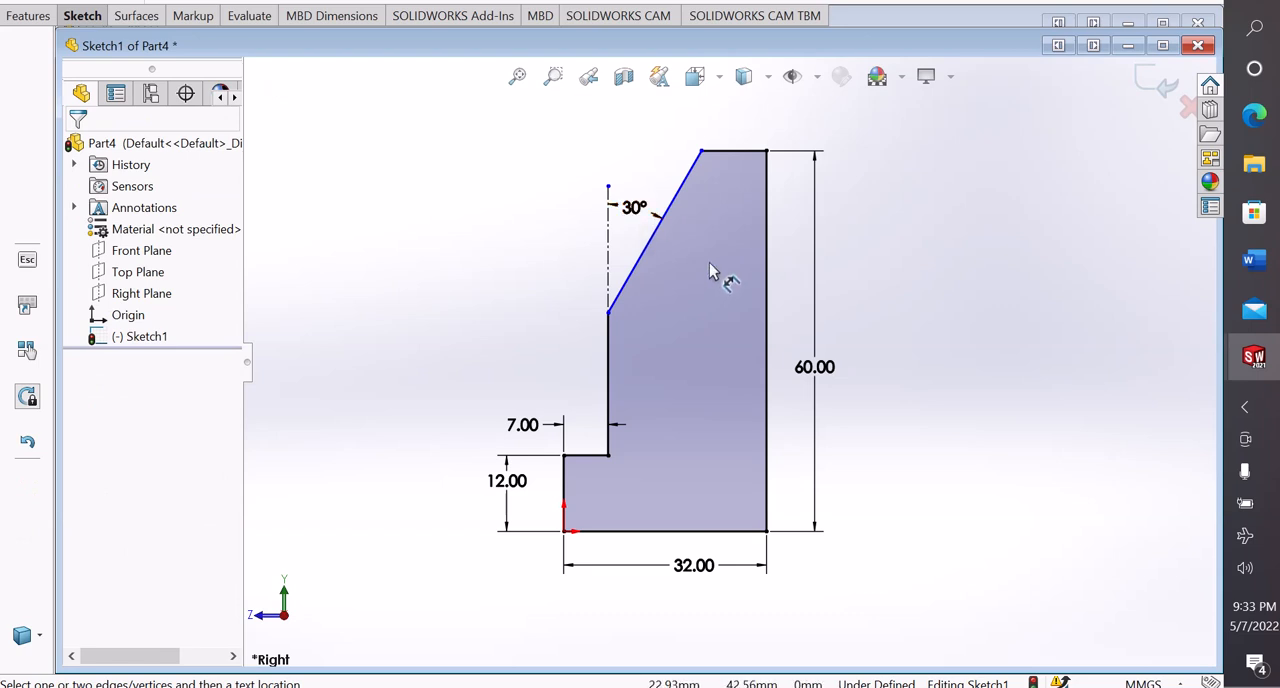
Dimension the profile's short top edge, set its length to 10 mm, and end dimensioning
click(738, 148)
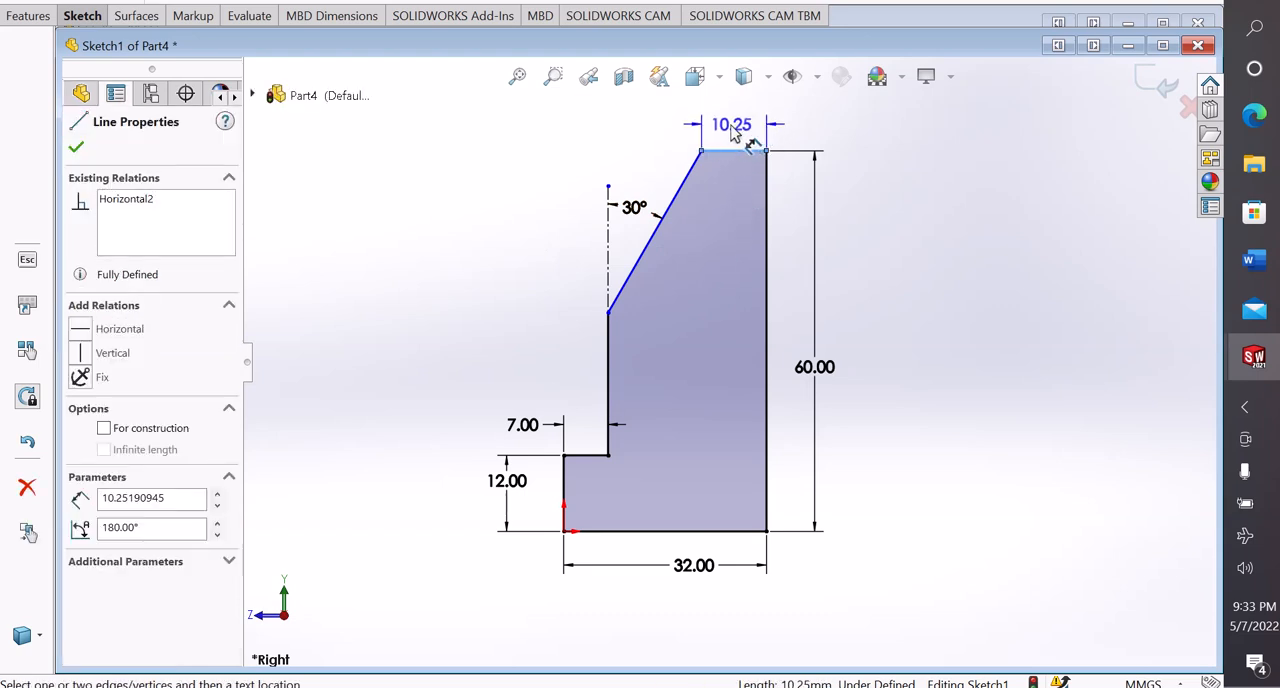
click(731, 130)
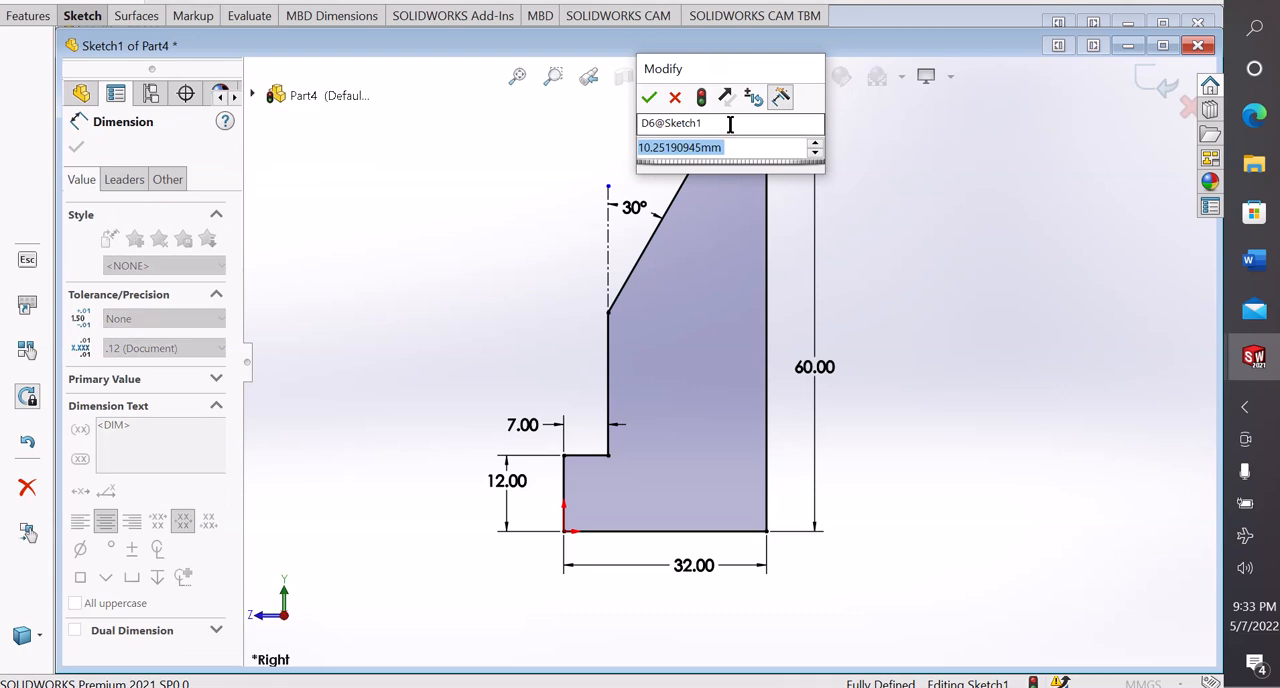
text(10)
key(Return)
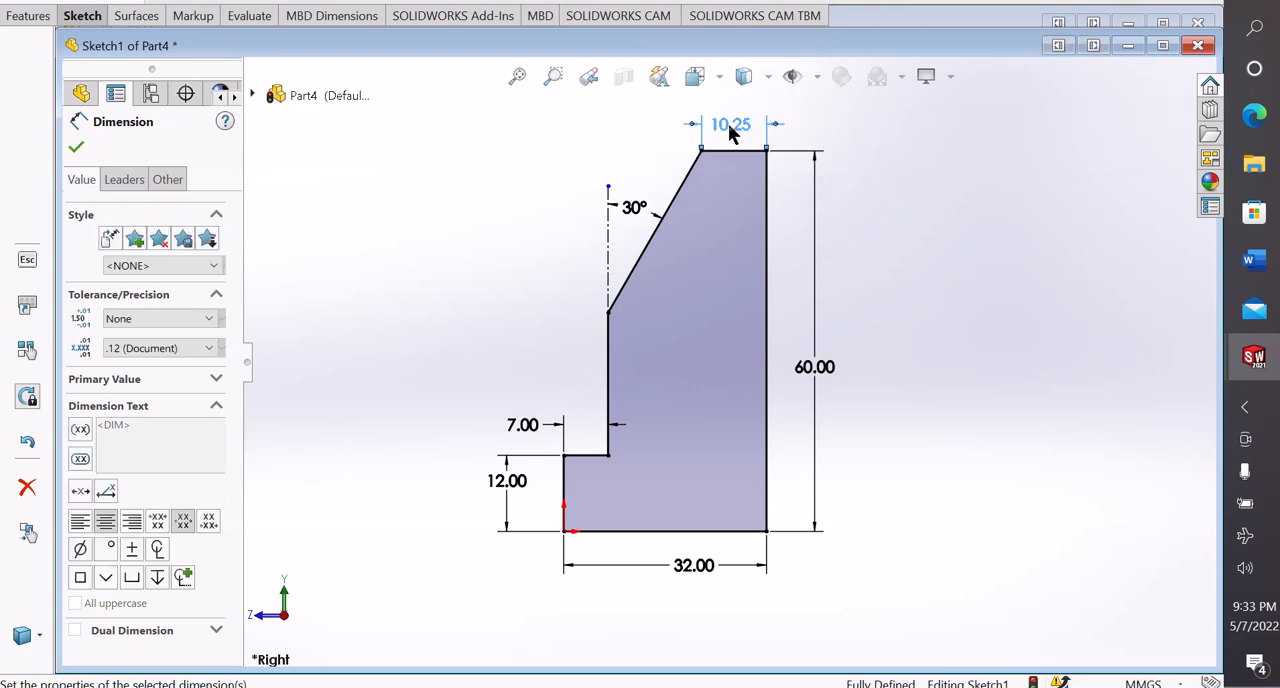
key(Escape)
right_click(923, 232)
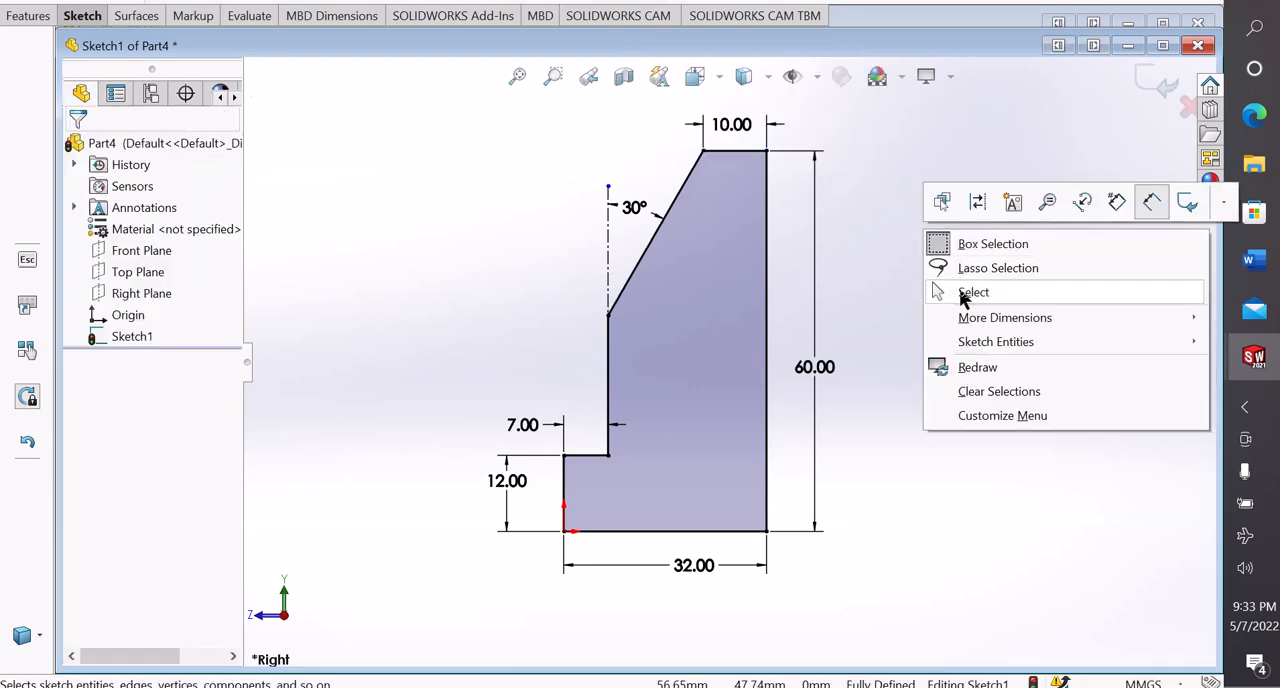
click(965, 292)
Extrude the side profile as a boss 45 mm deep with the Mid Plane end condition
scroll(722, 308, up, 2)
scroll(696, 356, down, 1)
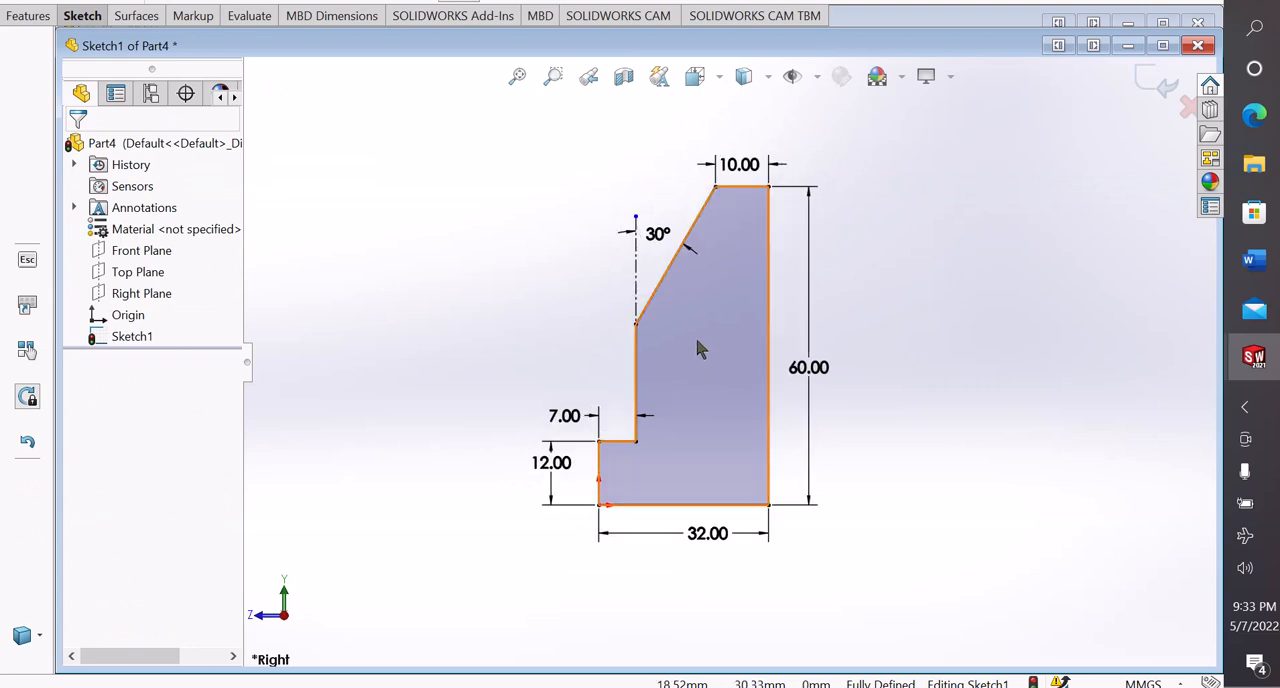
scroll(698, 331, down, 1)
scroll(699, 335, up, 1)
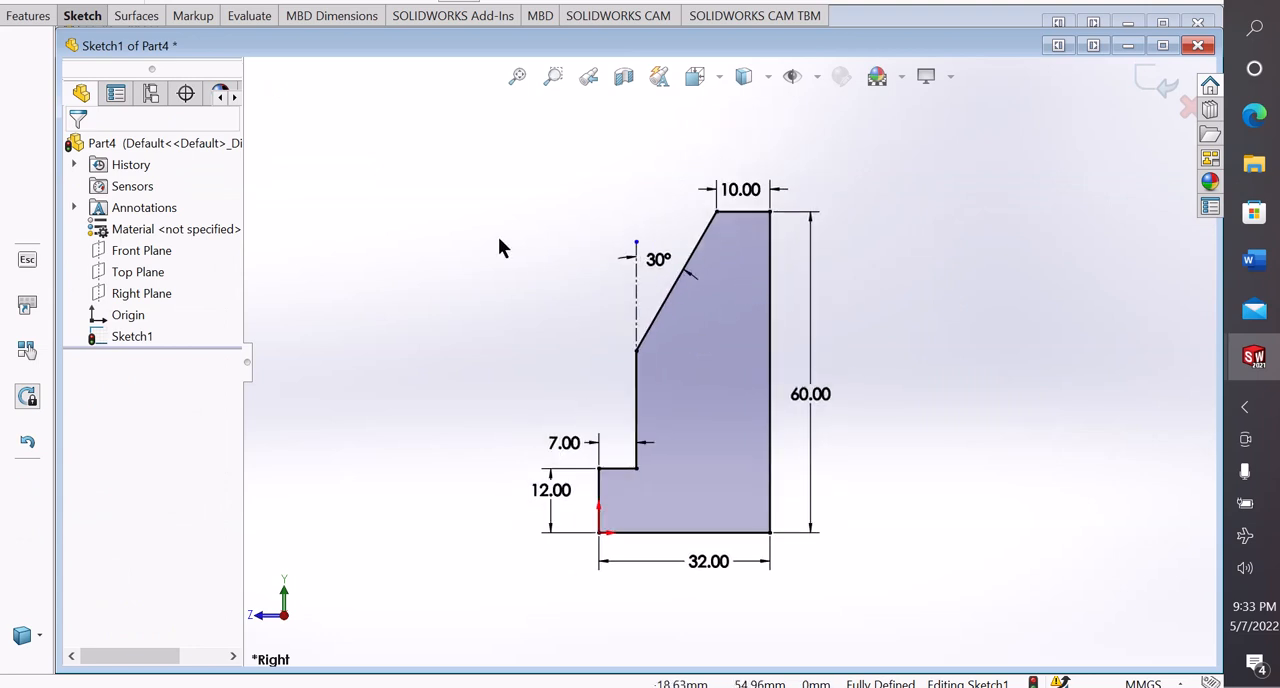
click(28, 17)
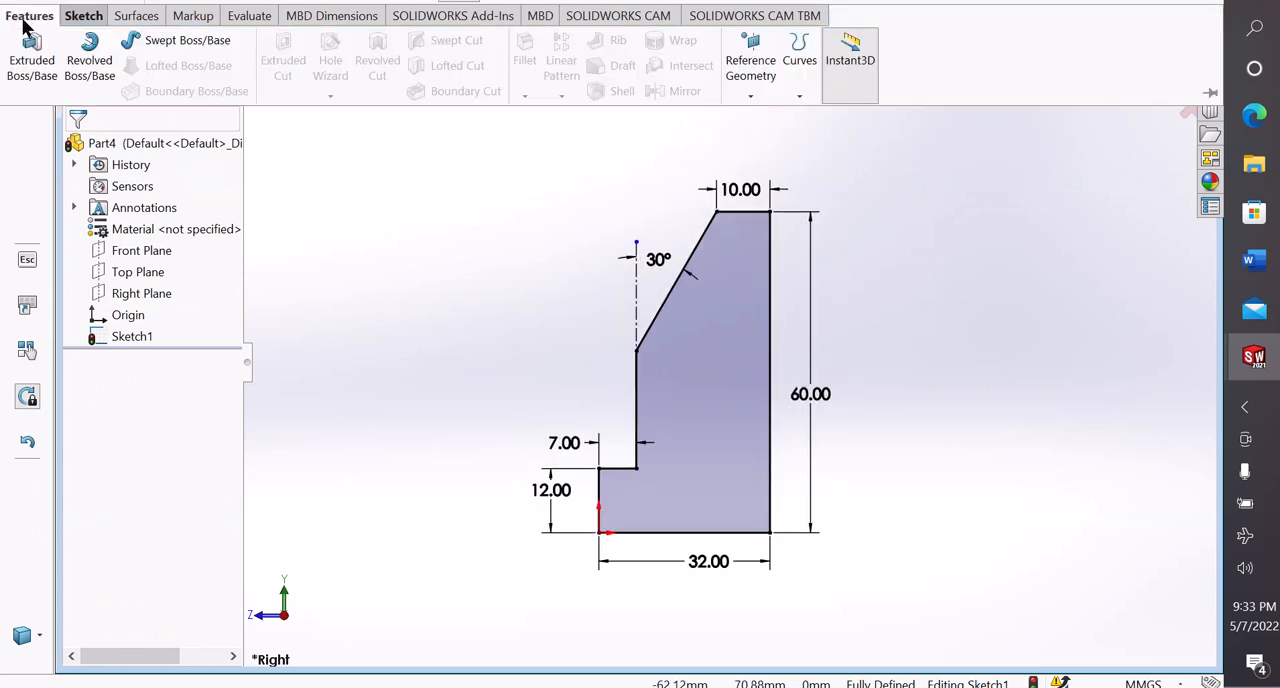
click(33, 68)
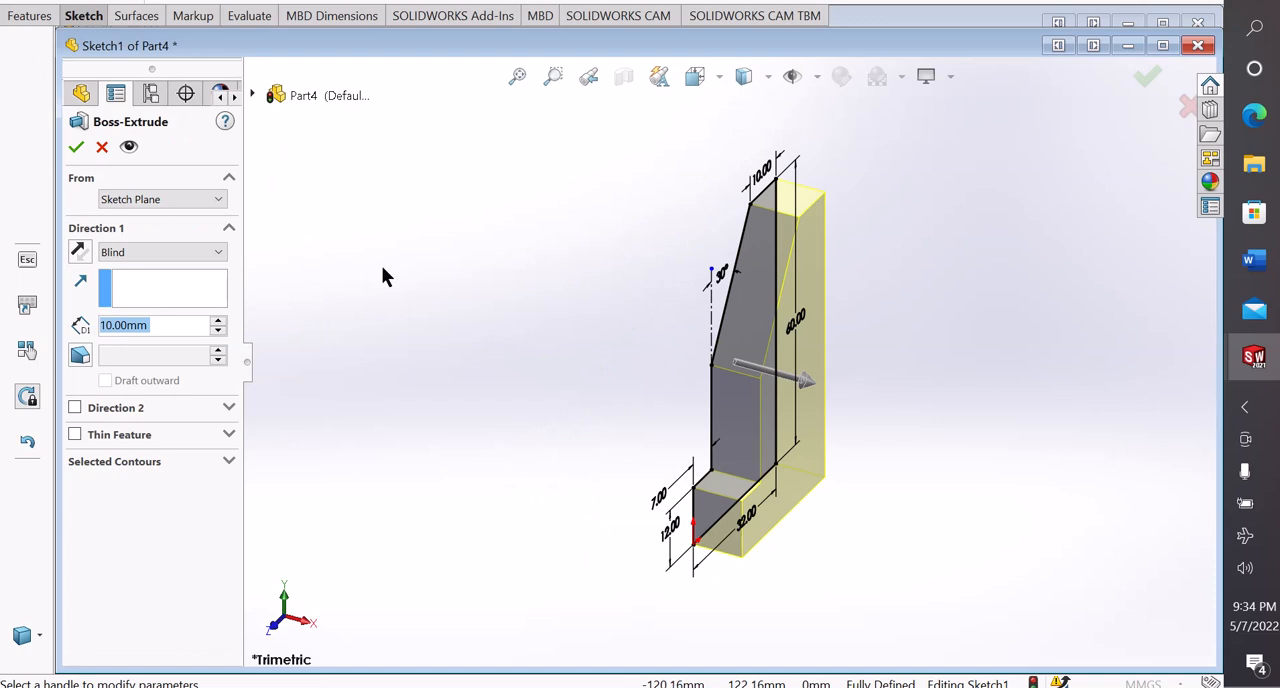
click(78, 253)
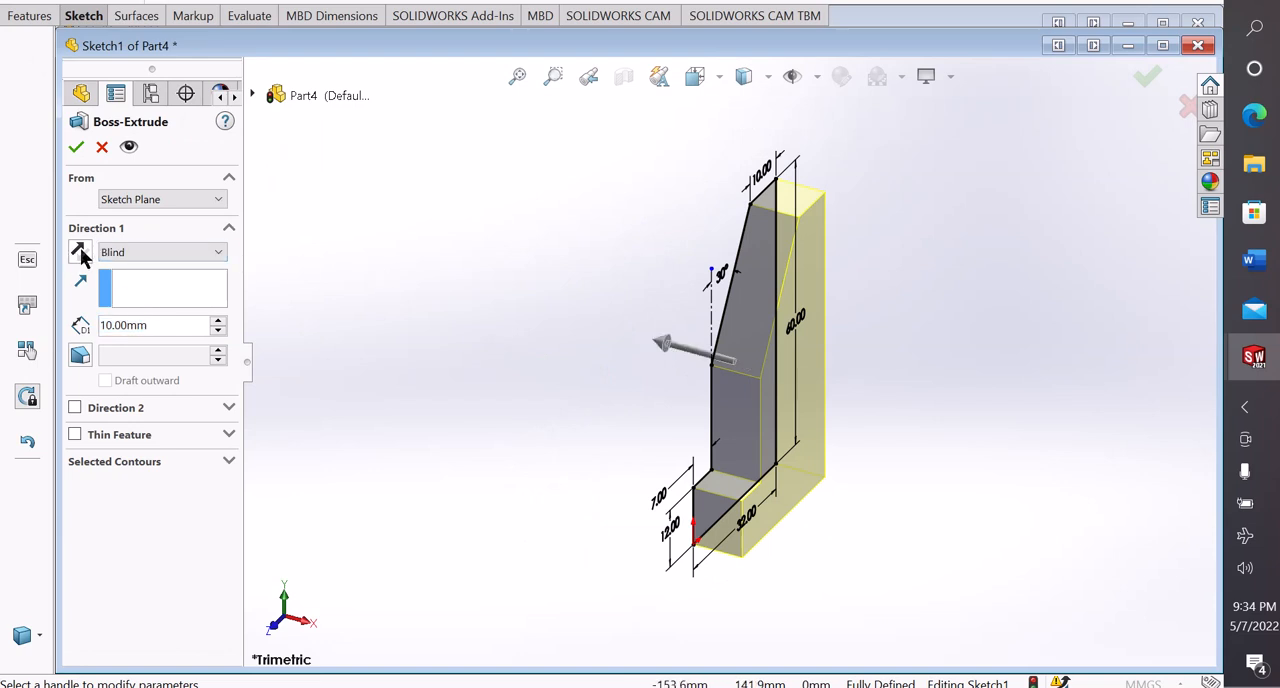
click(134, 255)
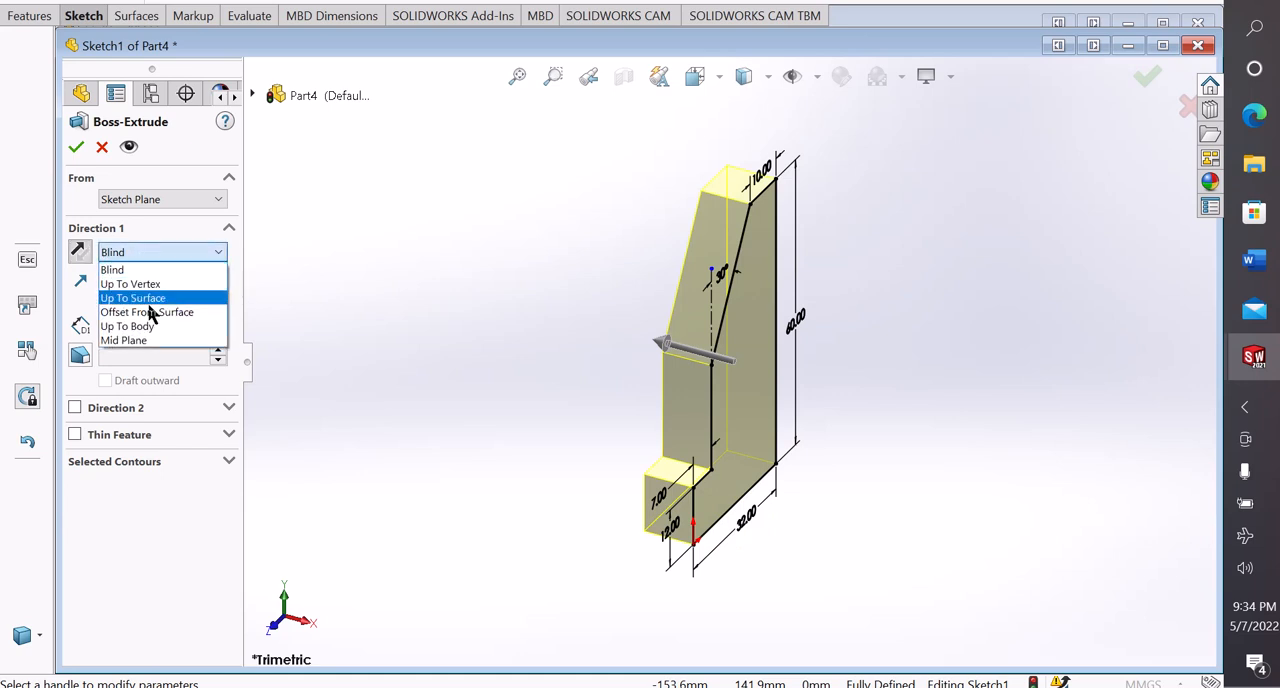
click(139, 338)
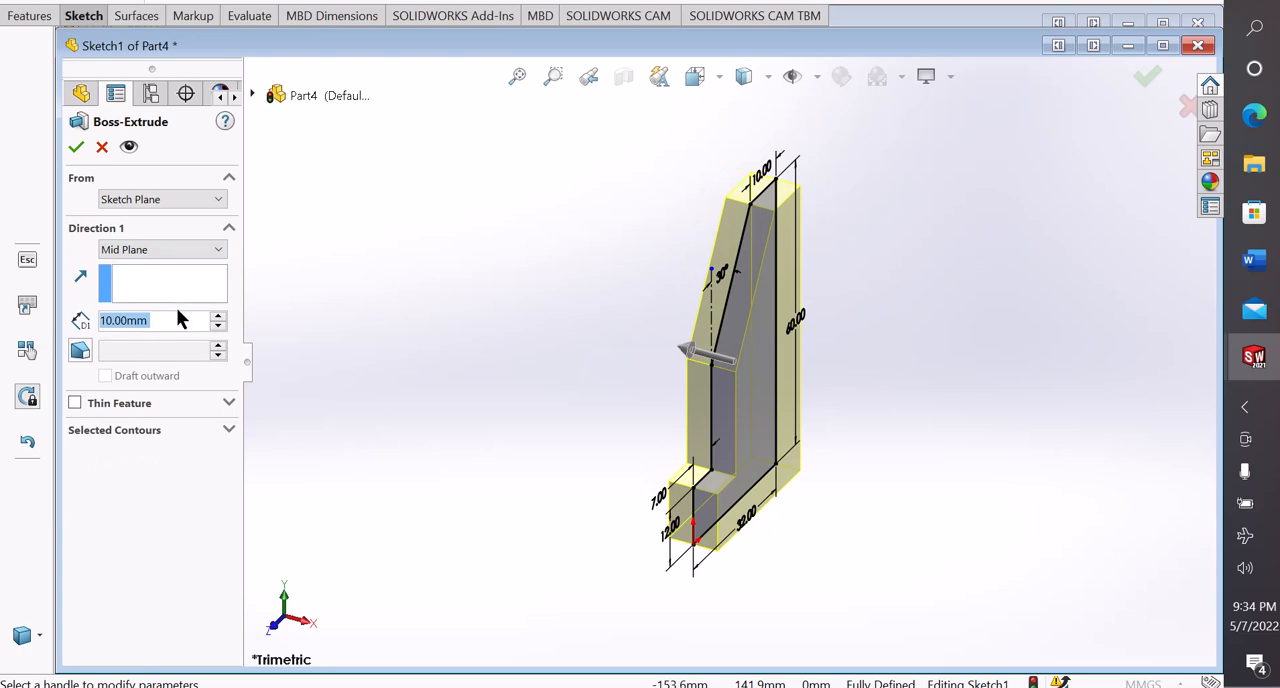
text(45)
key(Return)
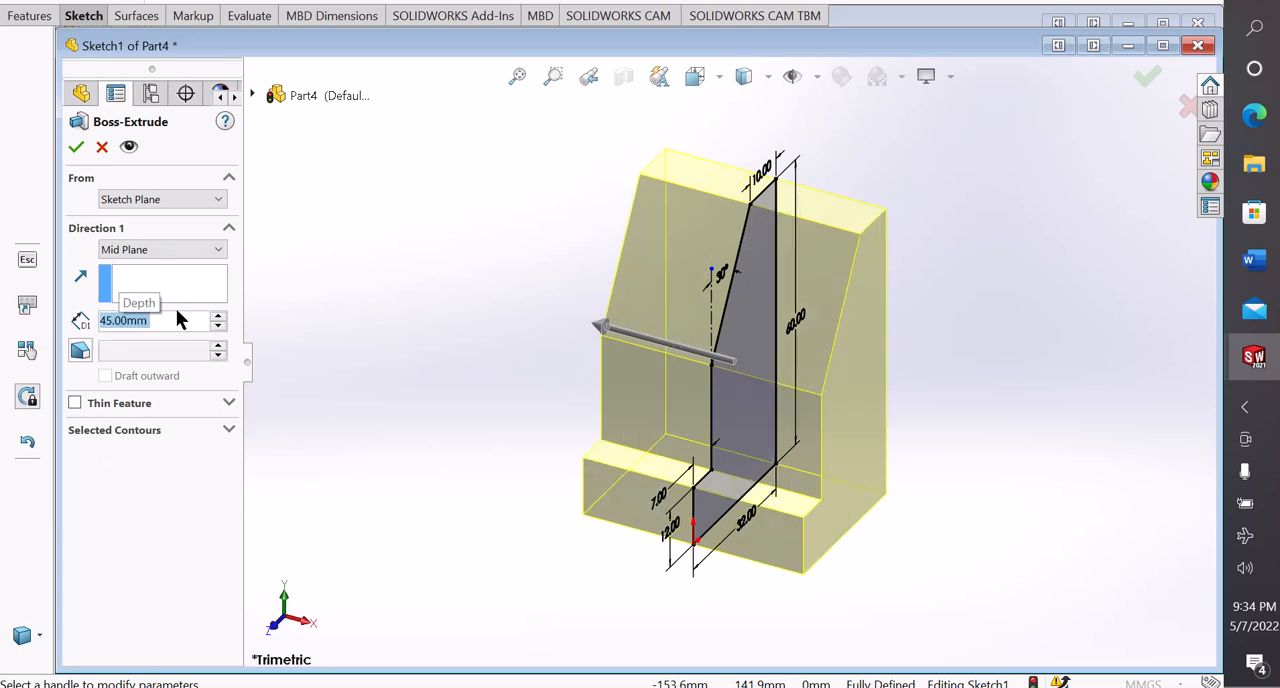
click(76, 146)
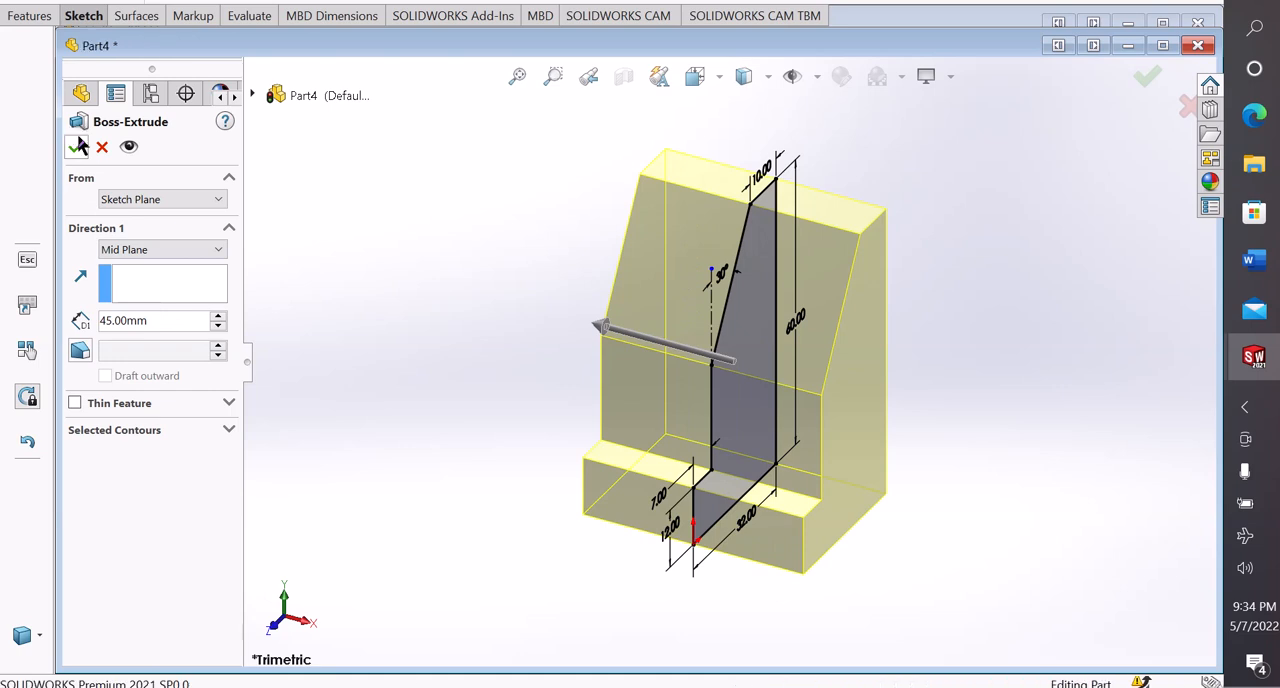
click(446, 334)
scroll(490, 410, up, 3)
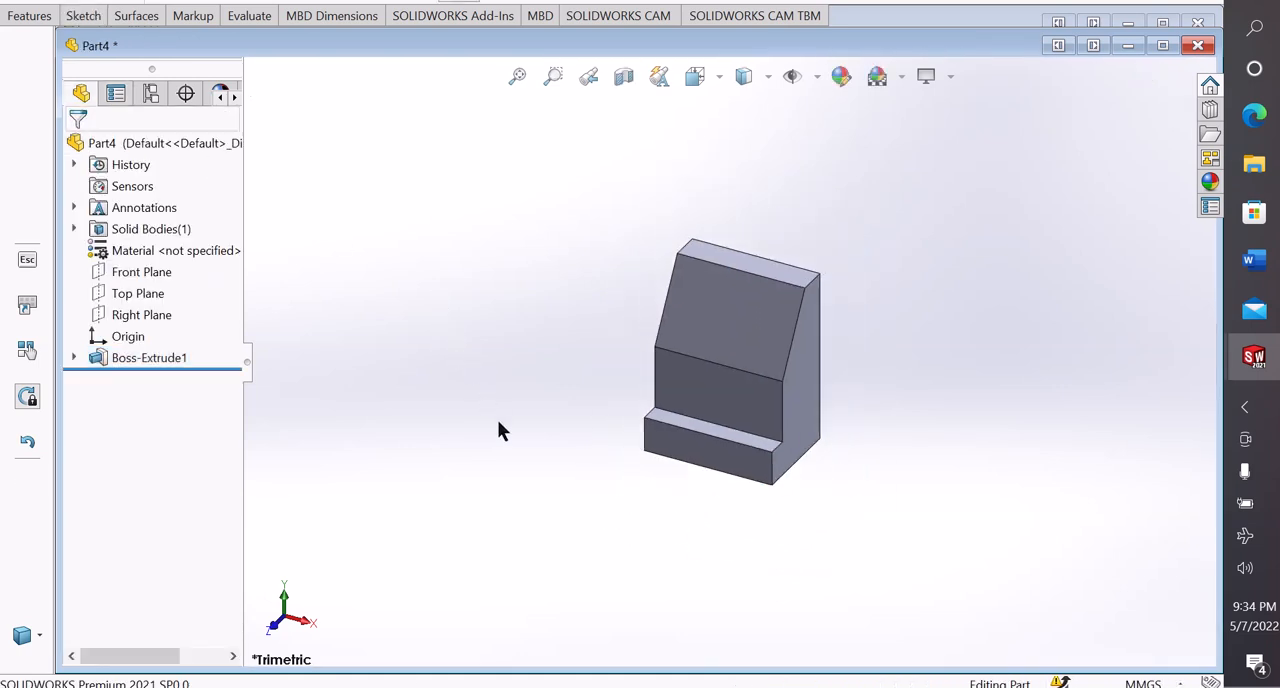
middle_drag(497, 419, 545, 450)
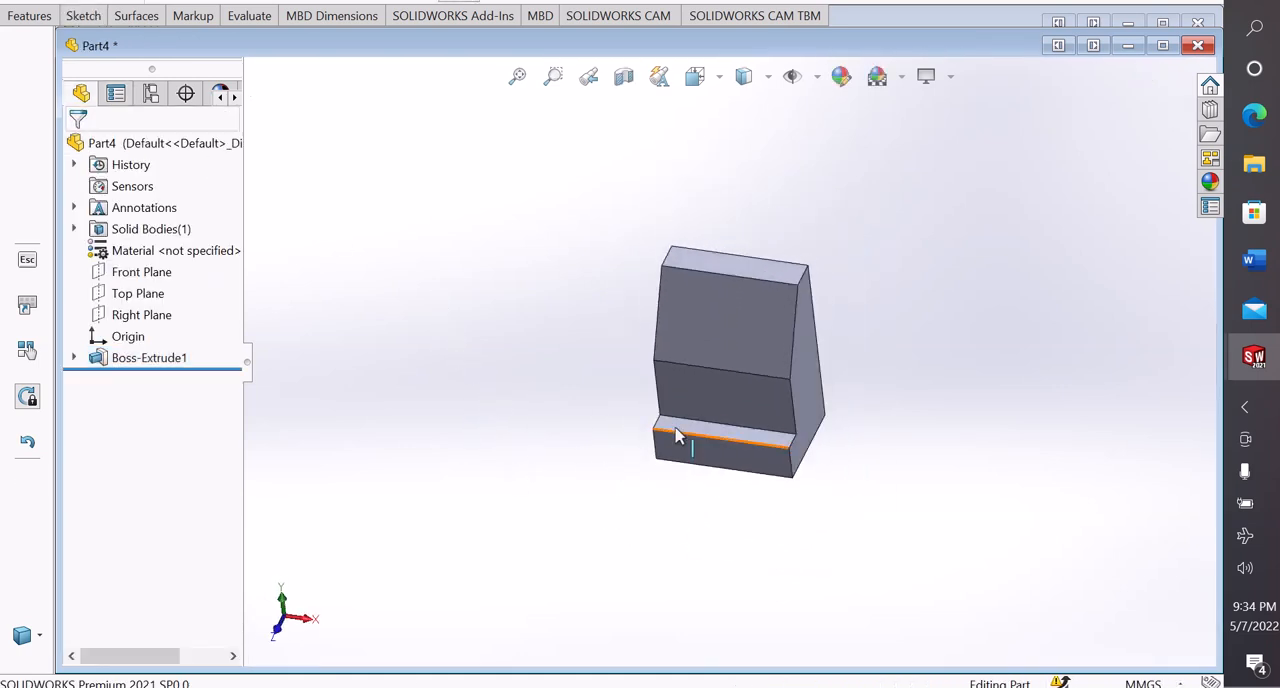
Start a sketch on the vertical middle face at the front of the solid
scroll(1020, 411, down, 5)
mouse_move(1020, 411)
middle_down()
mouse_move(1117, 357)
mouse_move(894, 328)
middle_up()
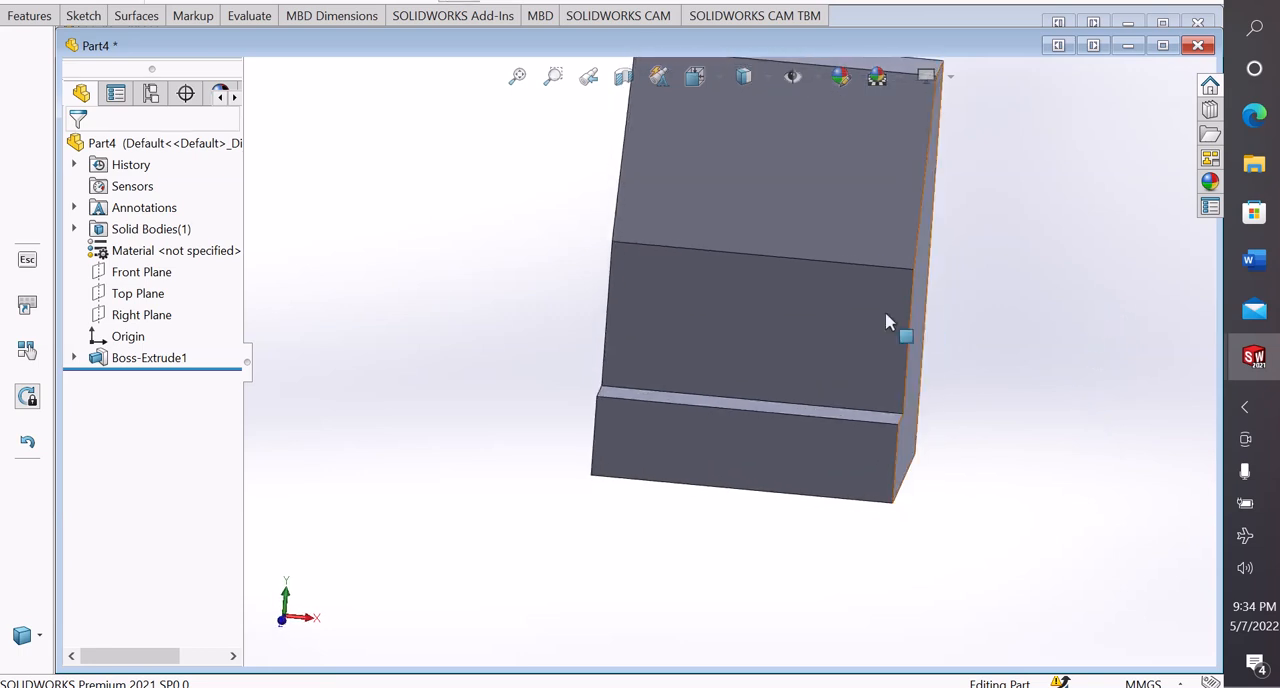
click(804, 325)
click(874, 274)
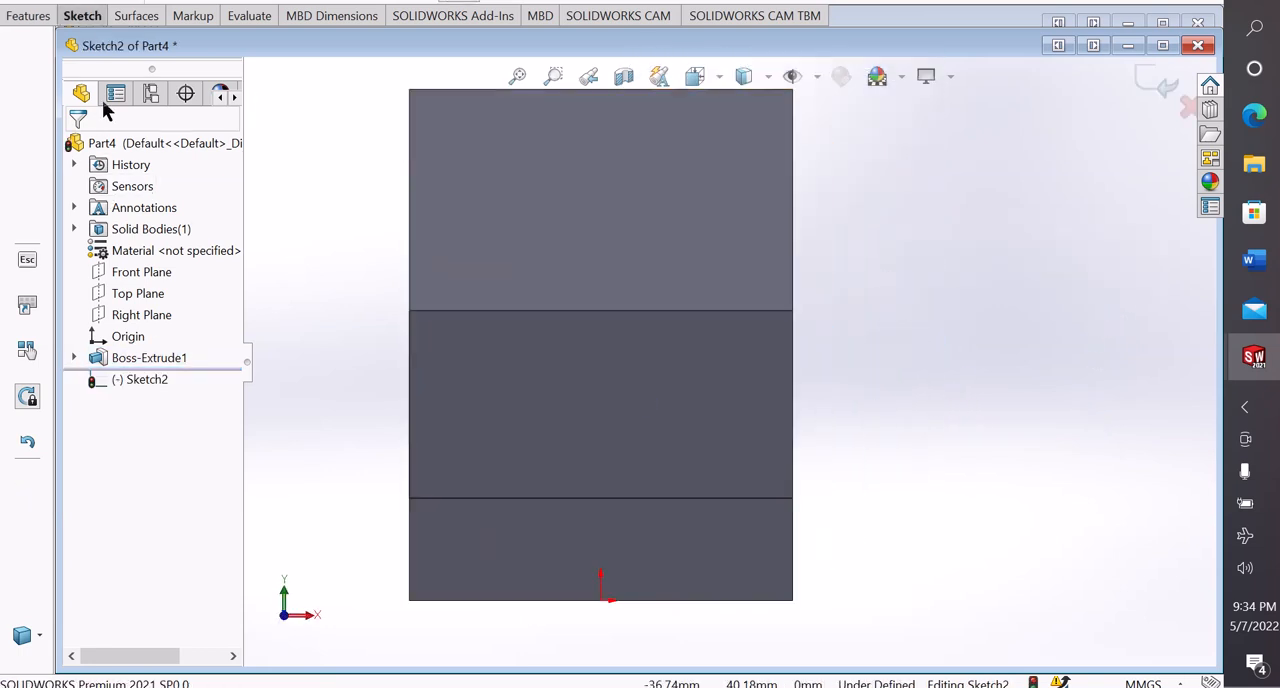
Sketch two circles level with each other on the middle face, the left about 5 mm and the right about 3.3 mm in radius
click(87, 17)
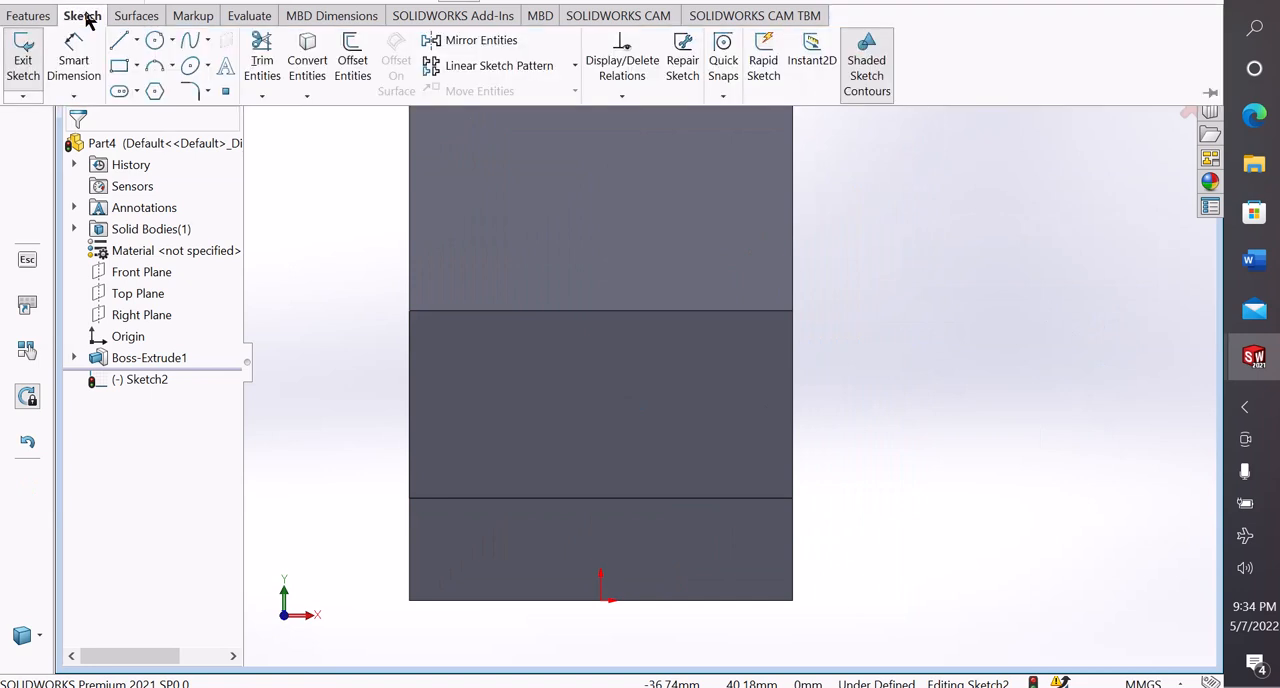
click(155, 46)
click(170, 64)
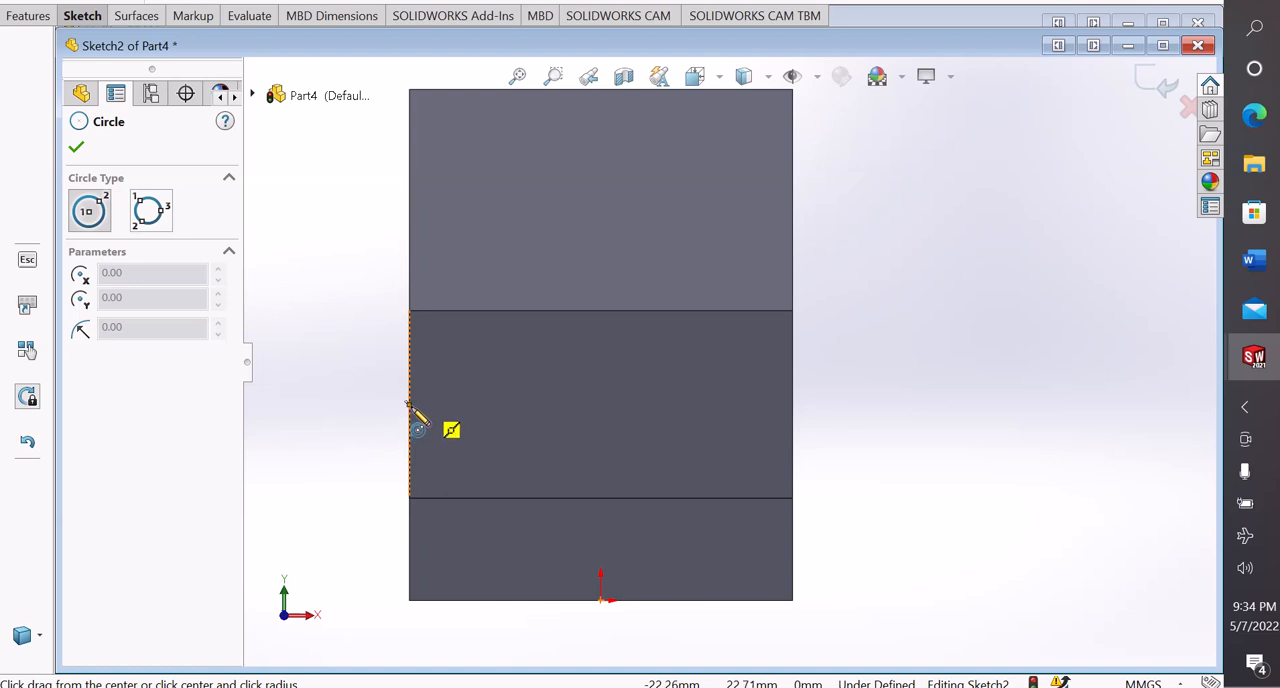
click(475, 405)
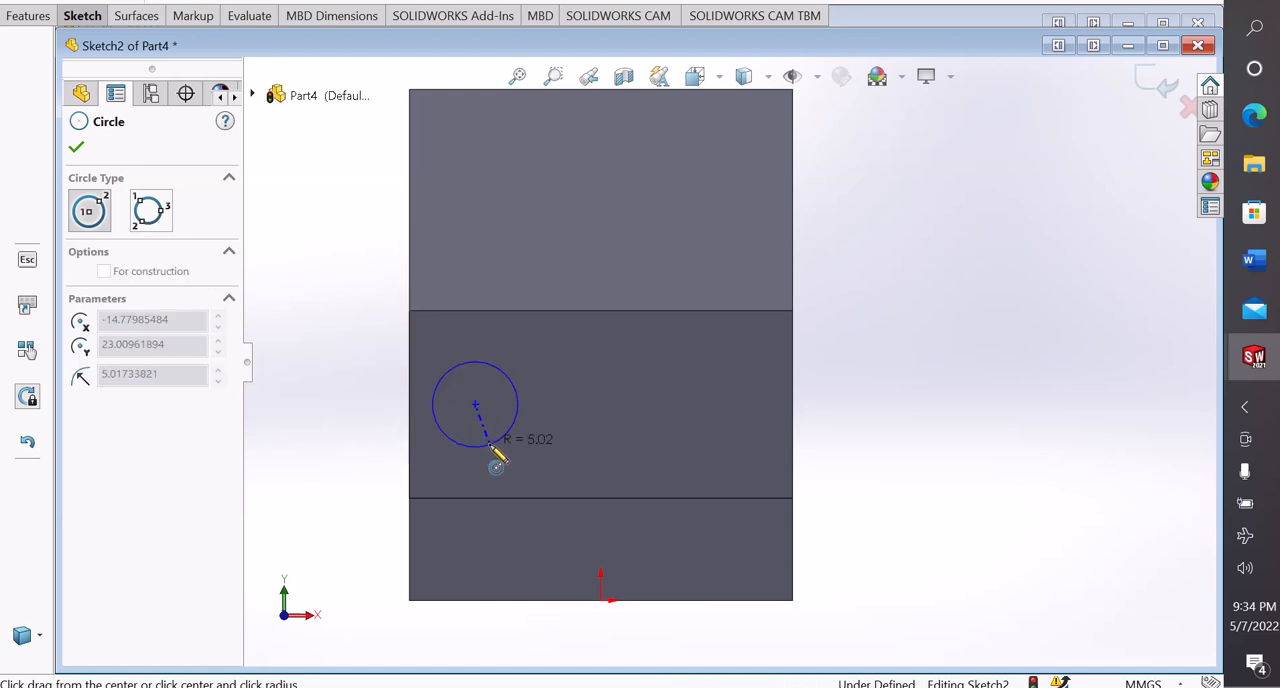
click(490, 446)
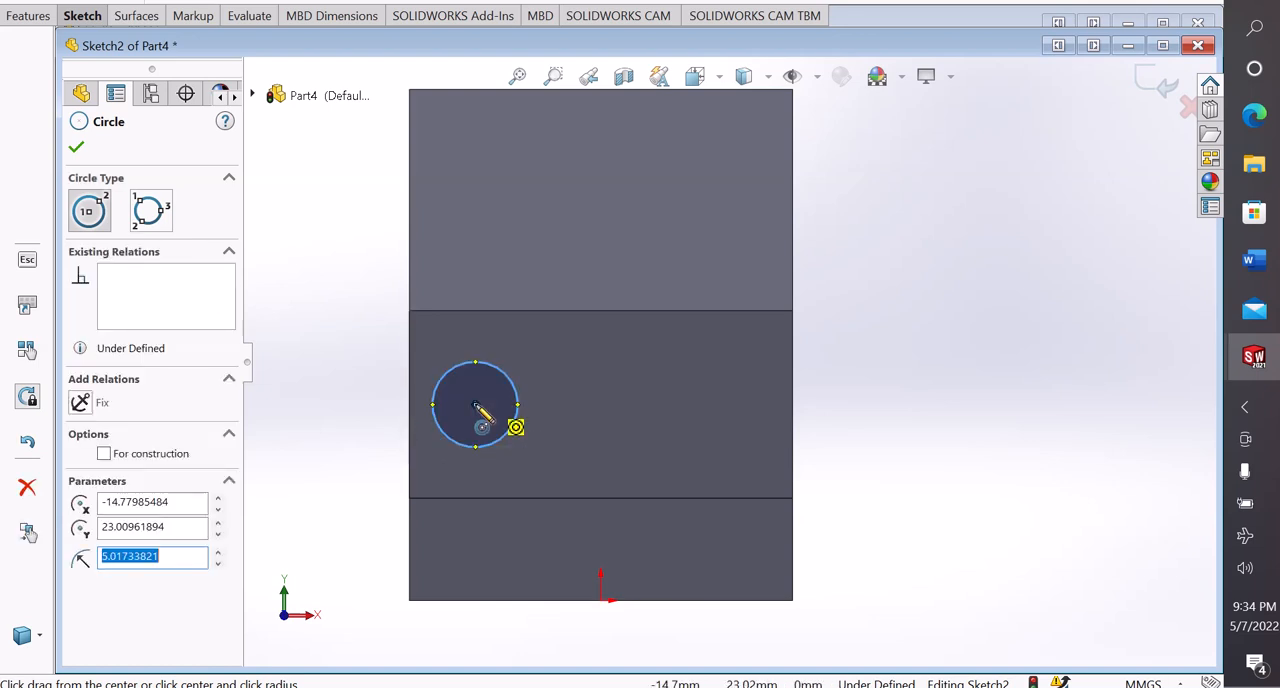
click(645, 405)
click(654, 441)
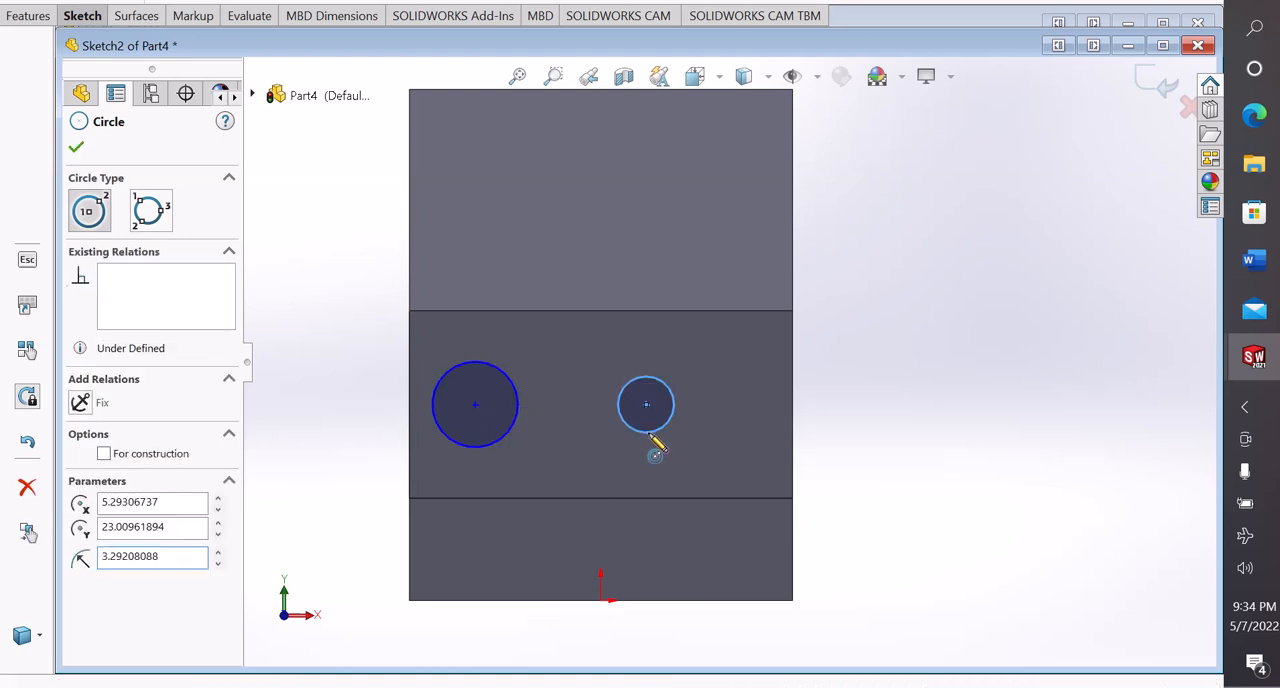
right_click(654, 443)
click(711, 449)
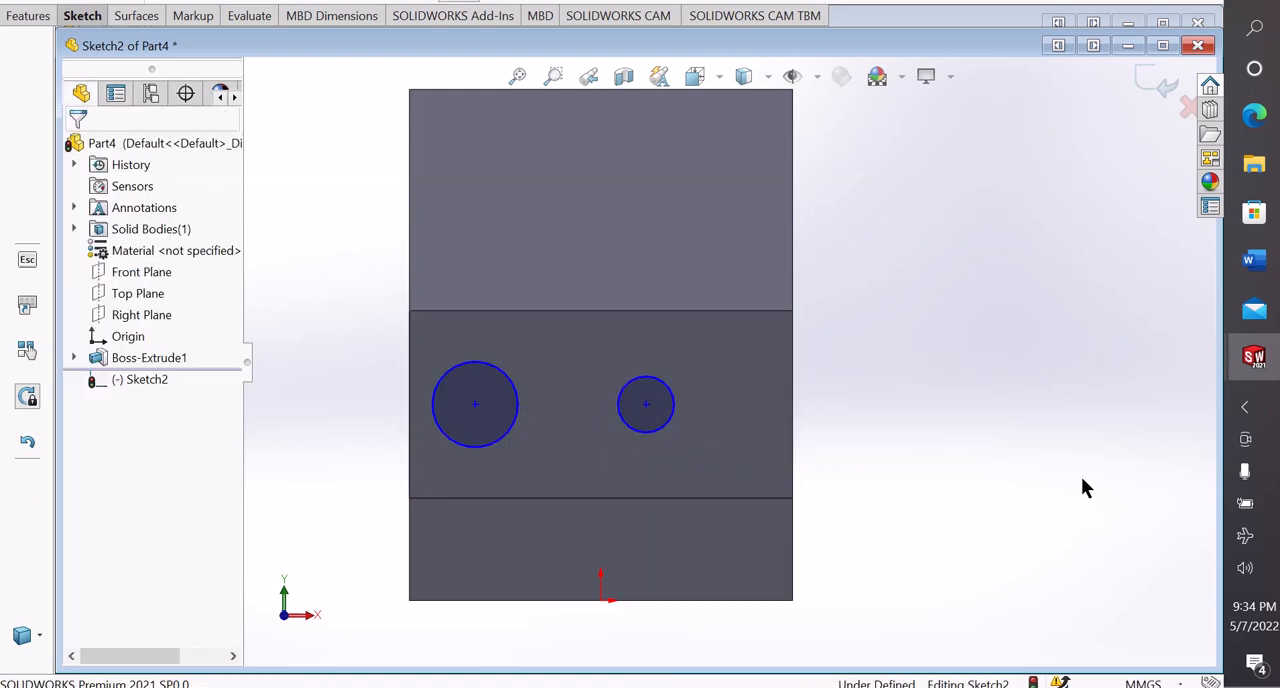
Apply an Equal relation between the two circles
click(440, 378)
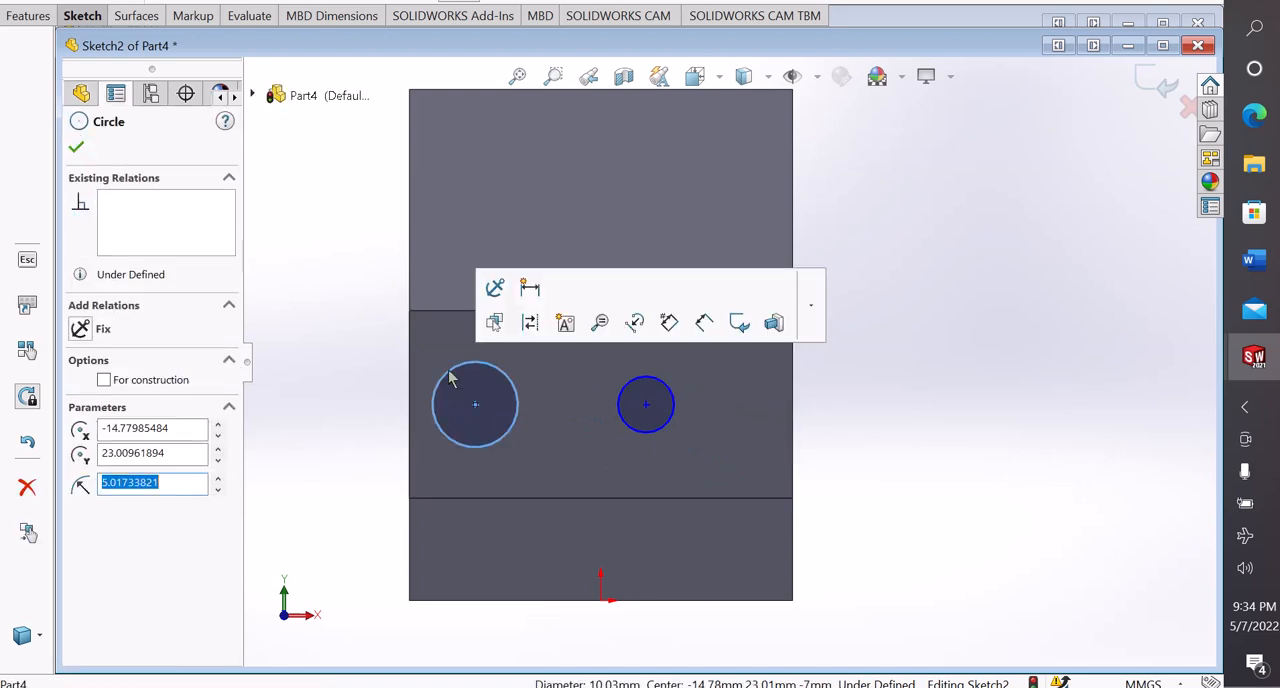
ctrl+click(640, 380)
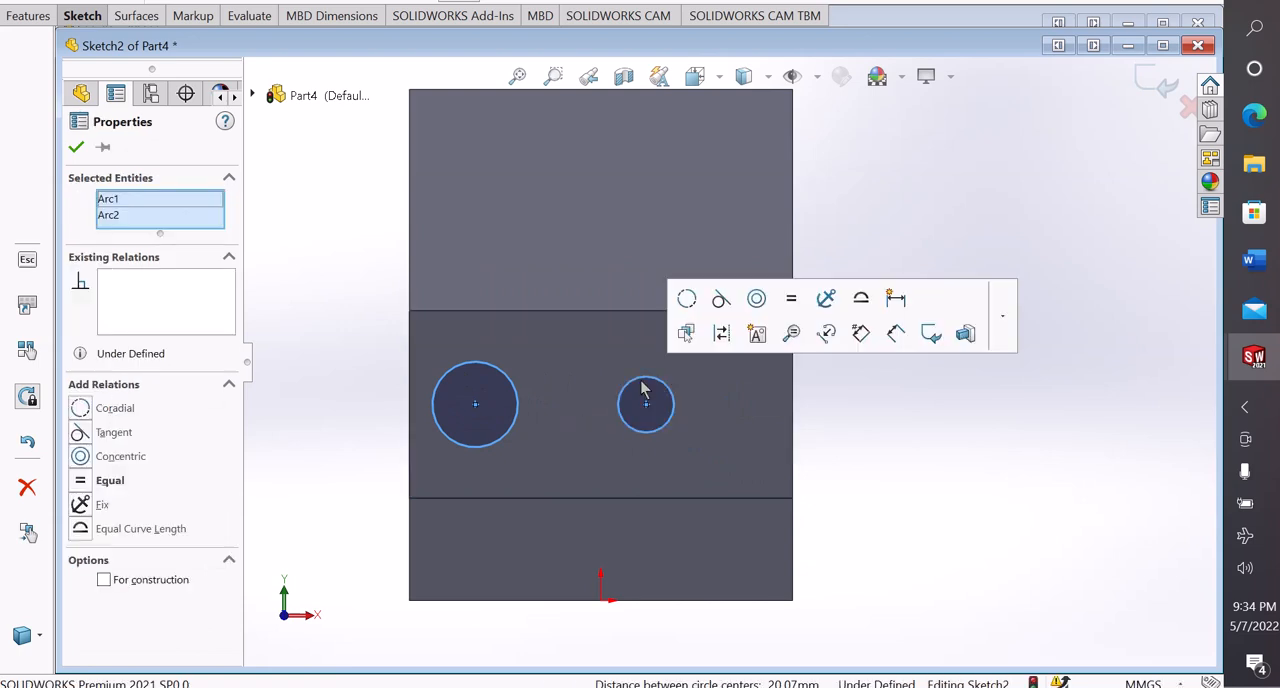
click(793, 300)
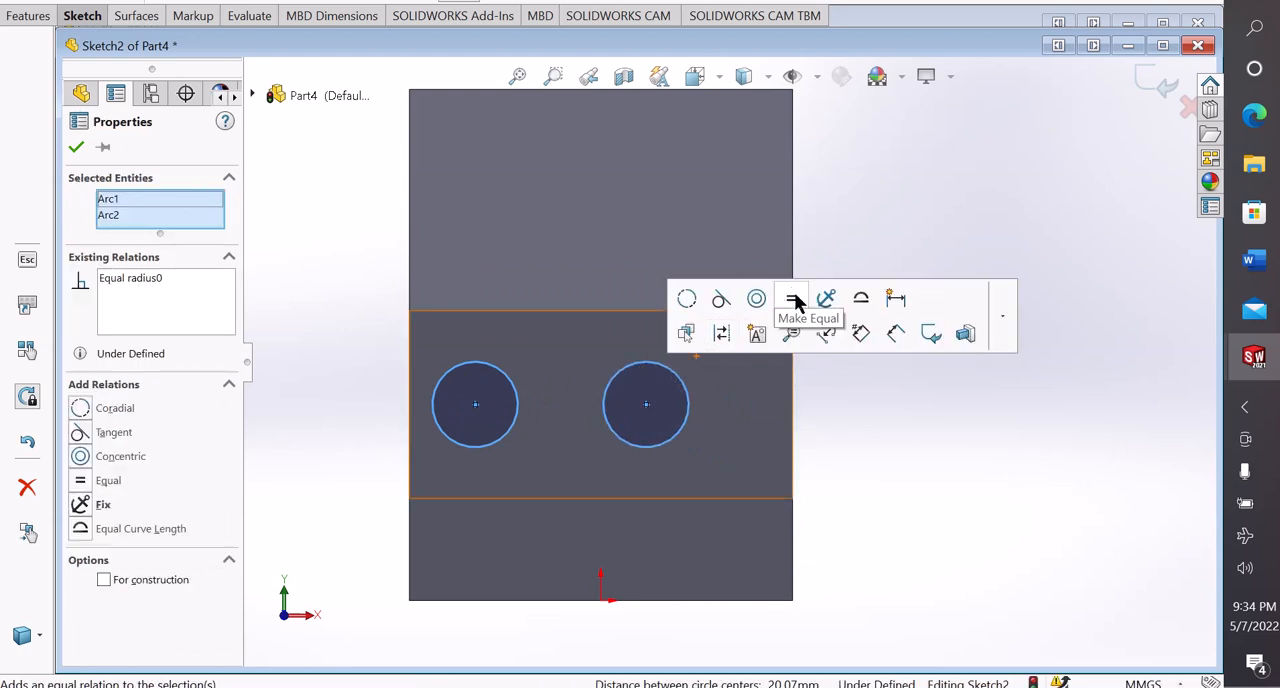
click(934, 527)
Dimension the right circle and set its diameter to 8 mm
right_drag(917, 553, 841, 346)
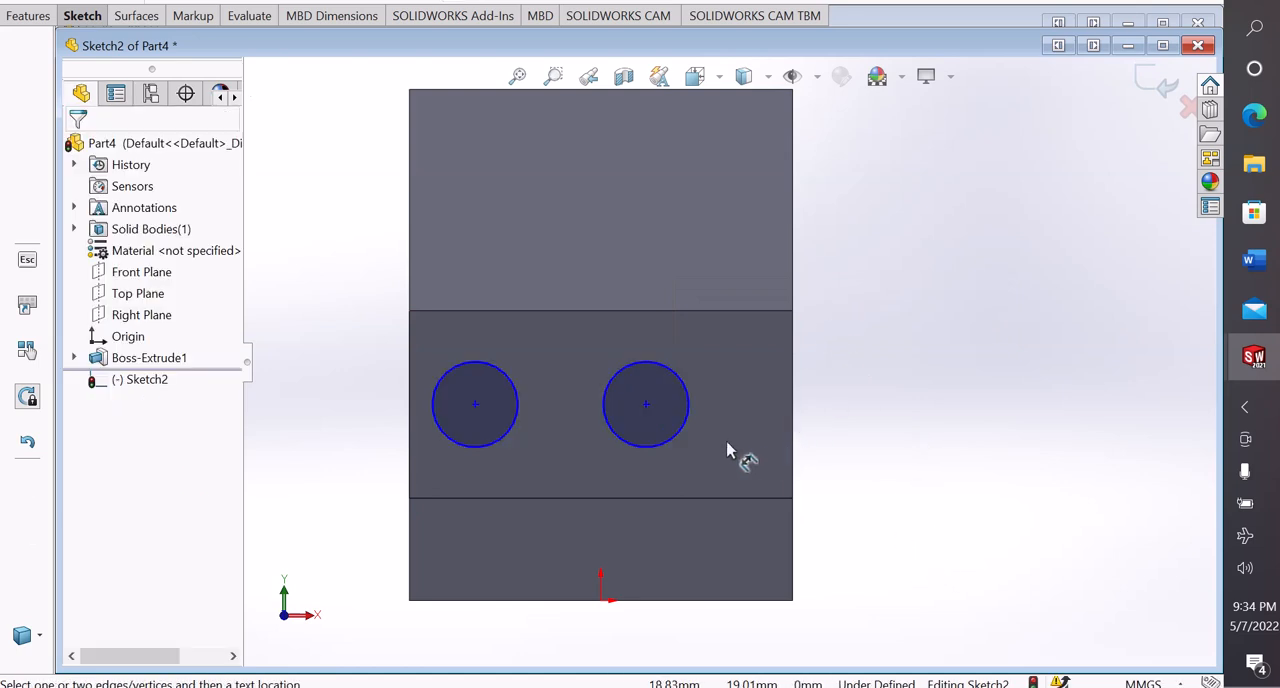
click(691, 412)
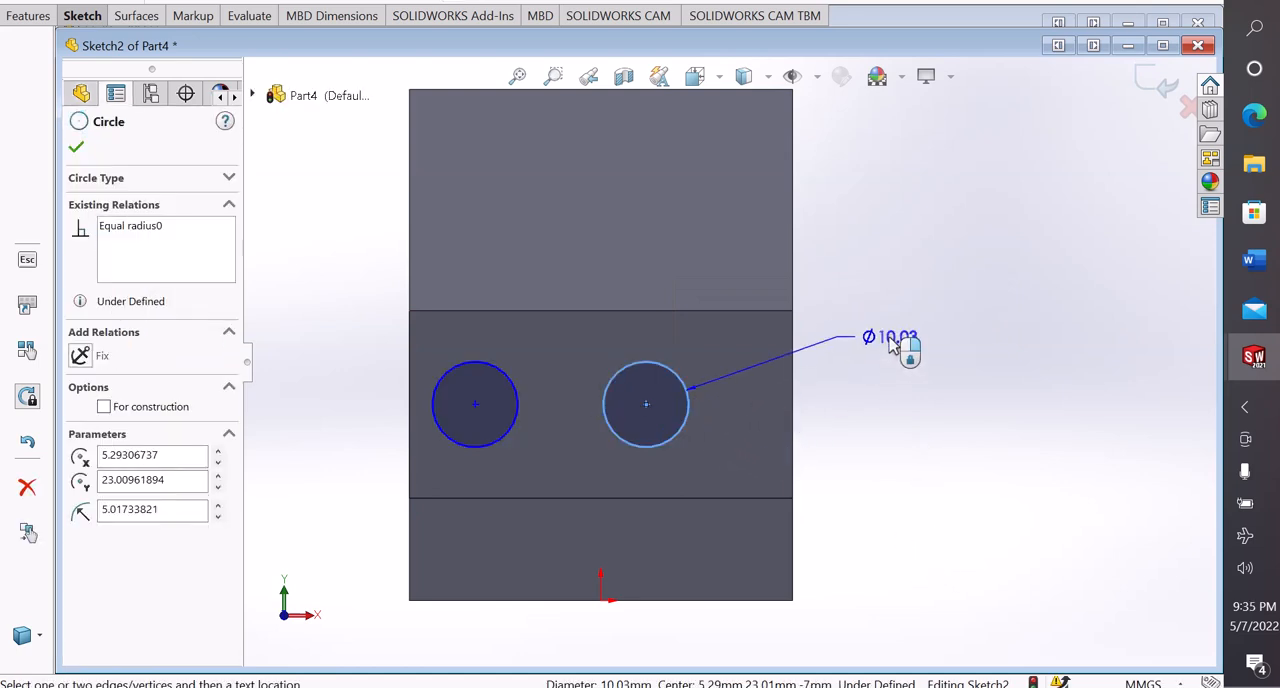
click(893, 340)
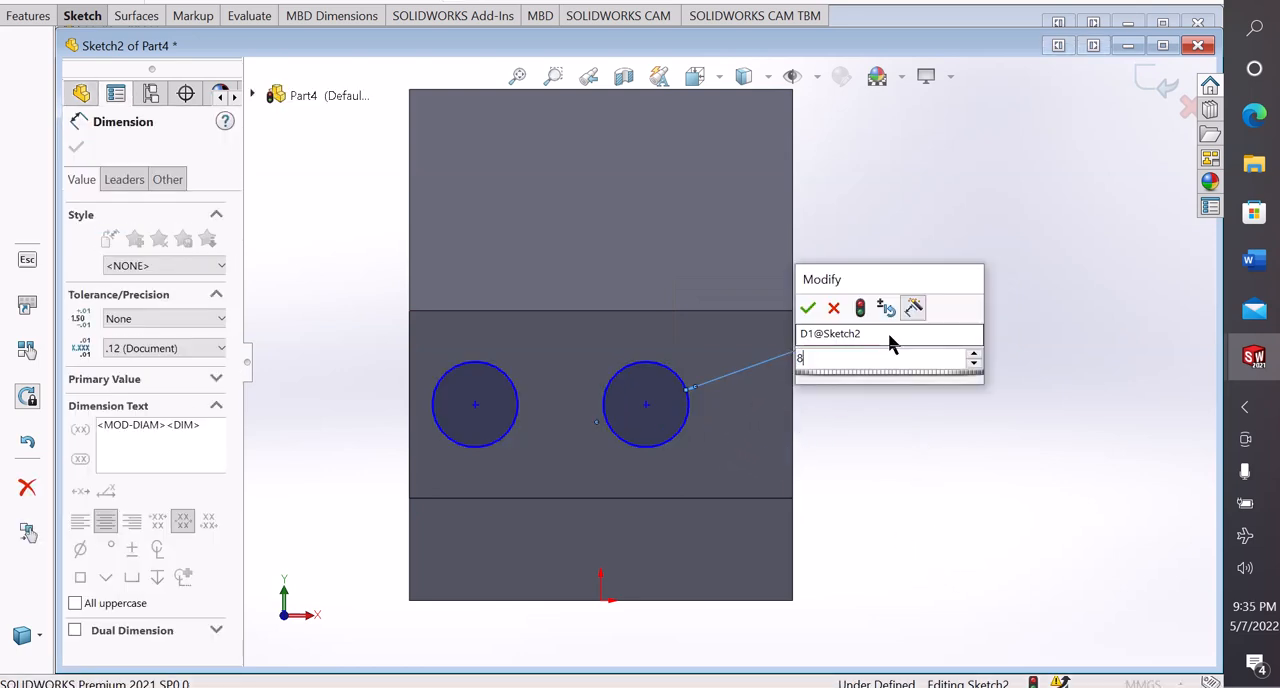
key(Return)
click(920, 383)
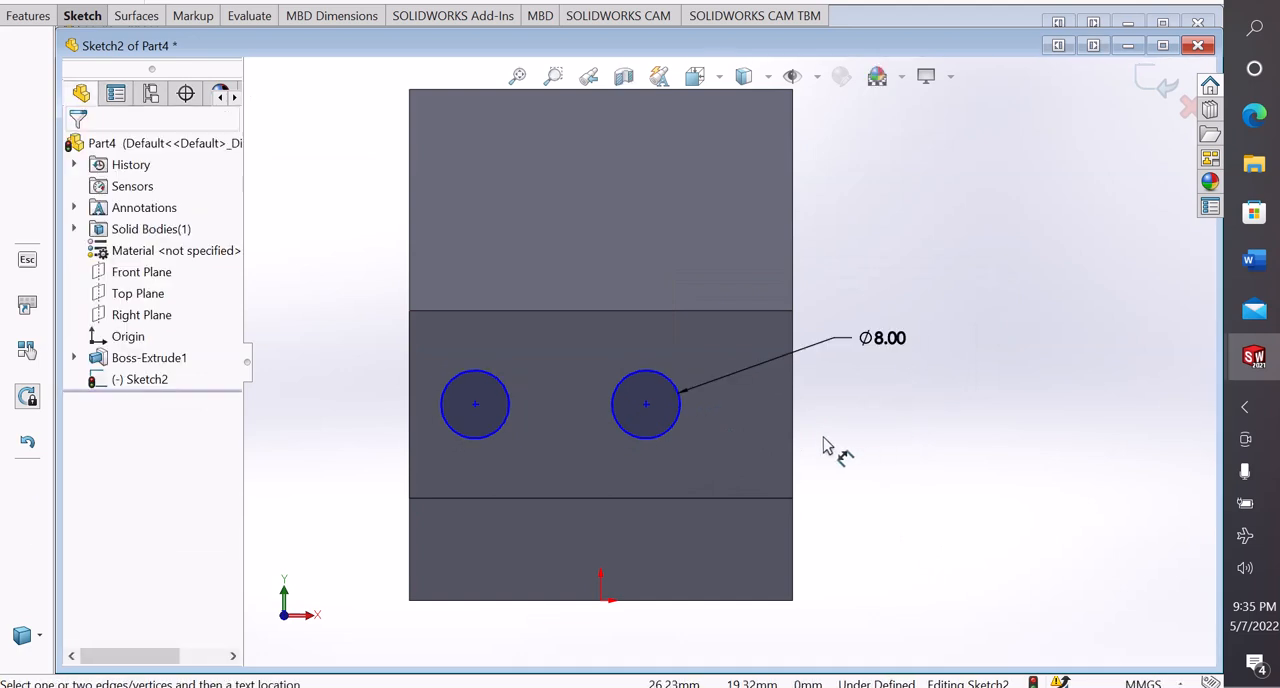
Dimension the left circle's centre from the face's left vertical edge and set the distance to 9 mm
scroll(604, 455, up, 2)
scroll(606, 438, down, 1)
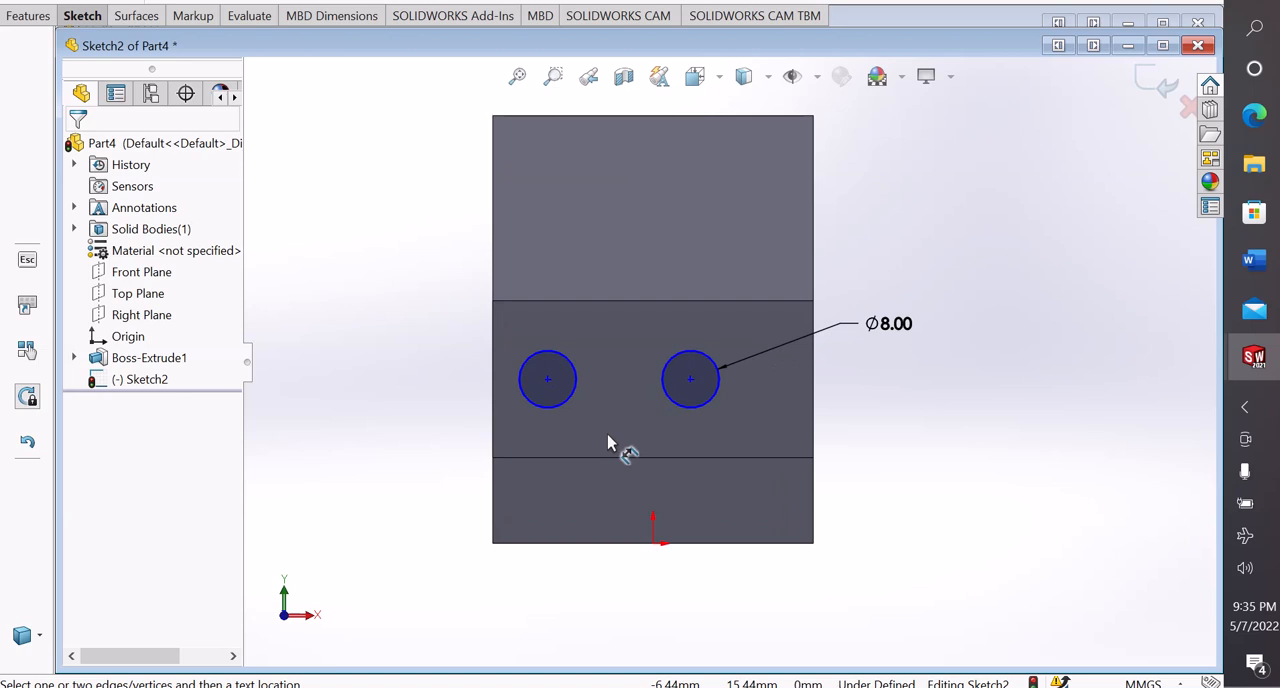
click(592, 457)
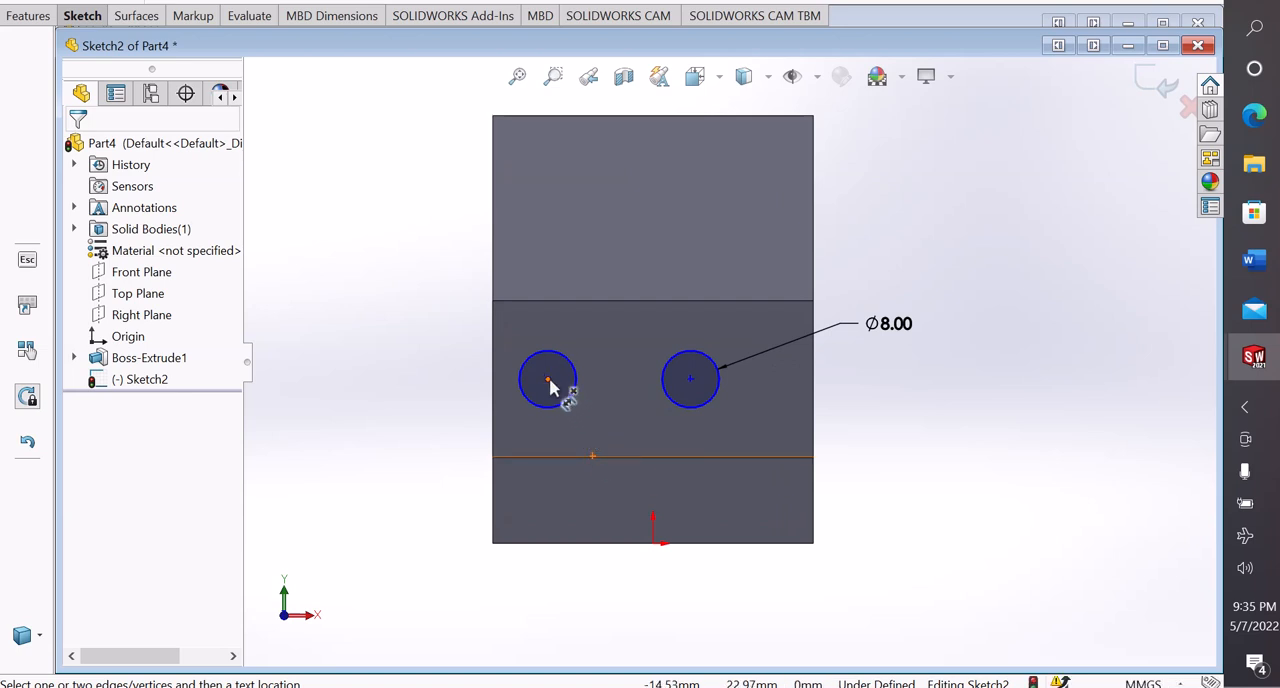
click(548, 380)
click(495, 440)
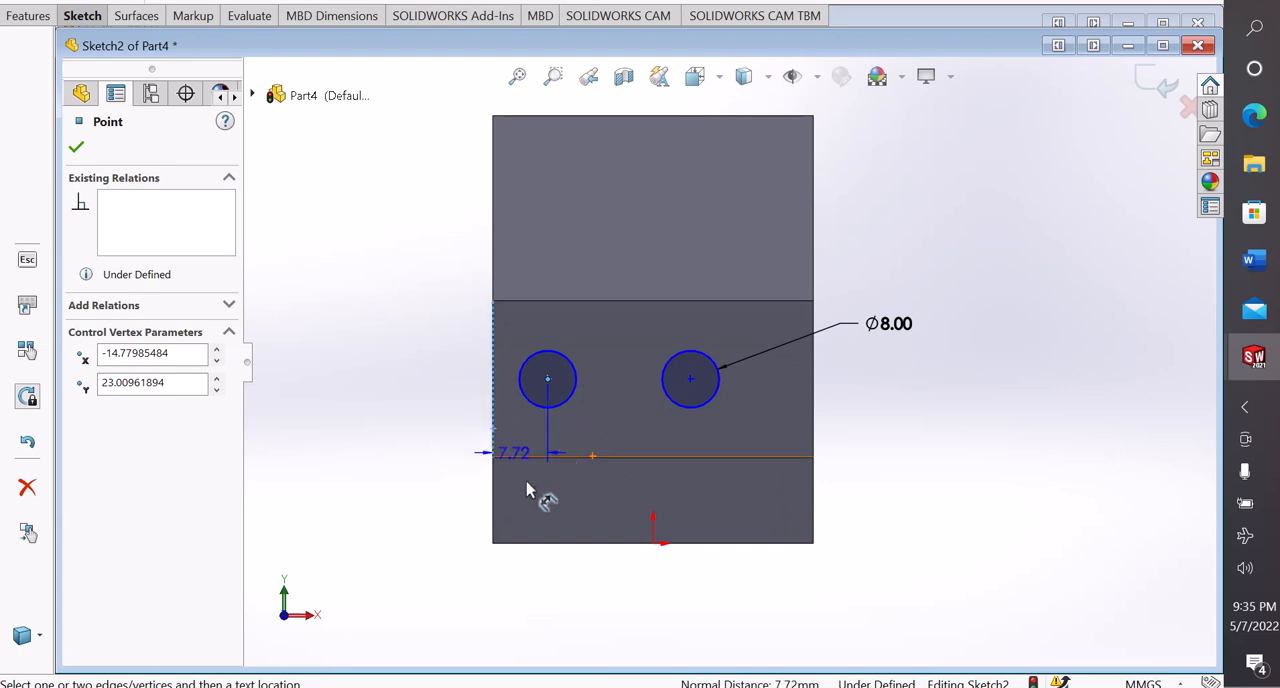
click(520, 577)
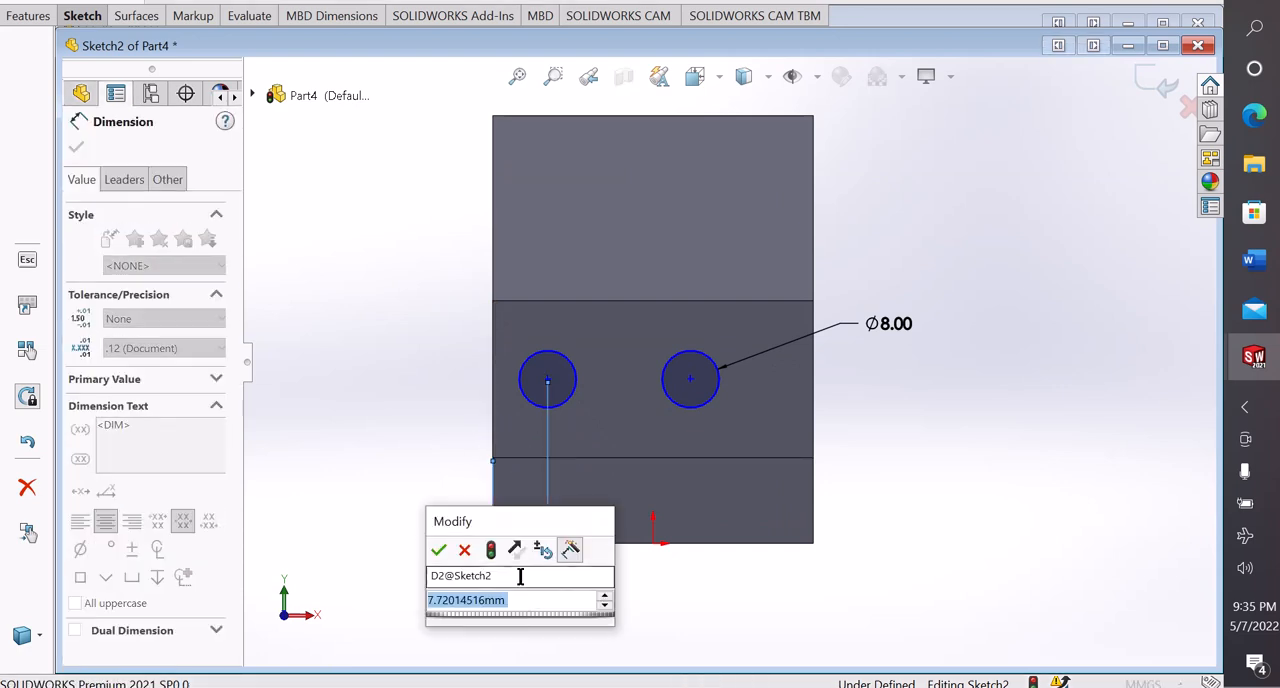
text(9)
key(Return)
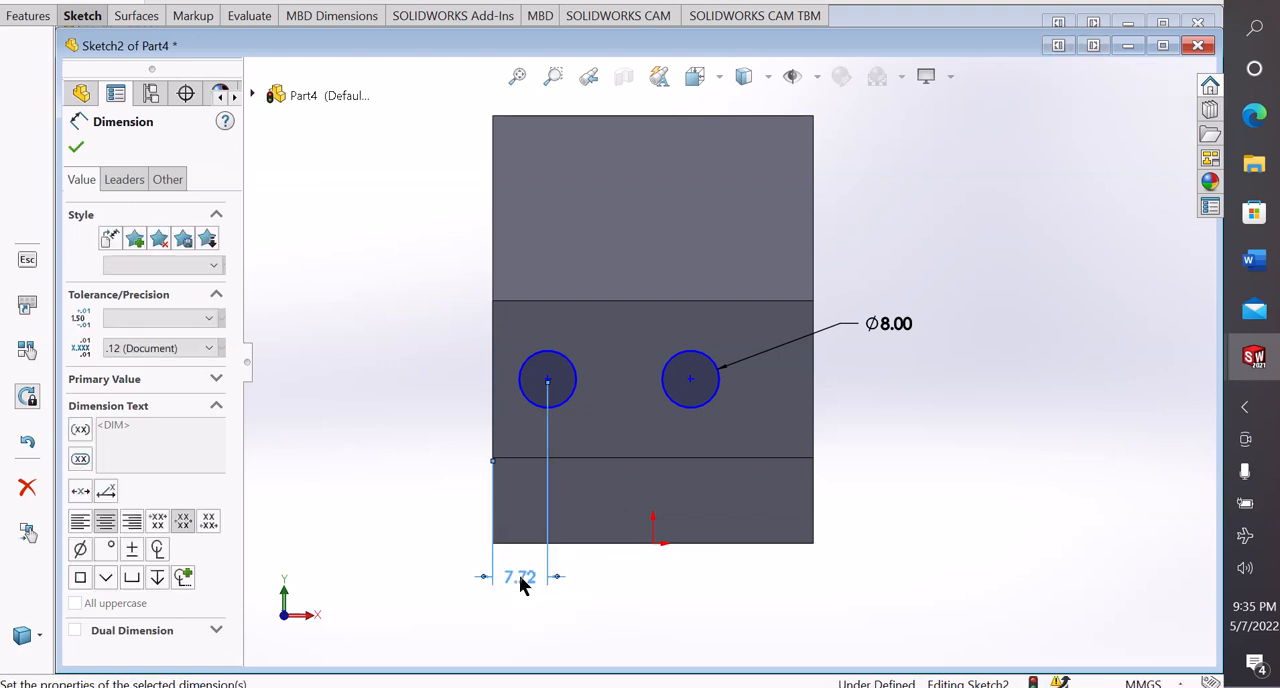
click(400, 458)
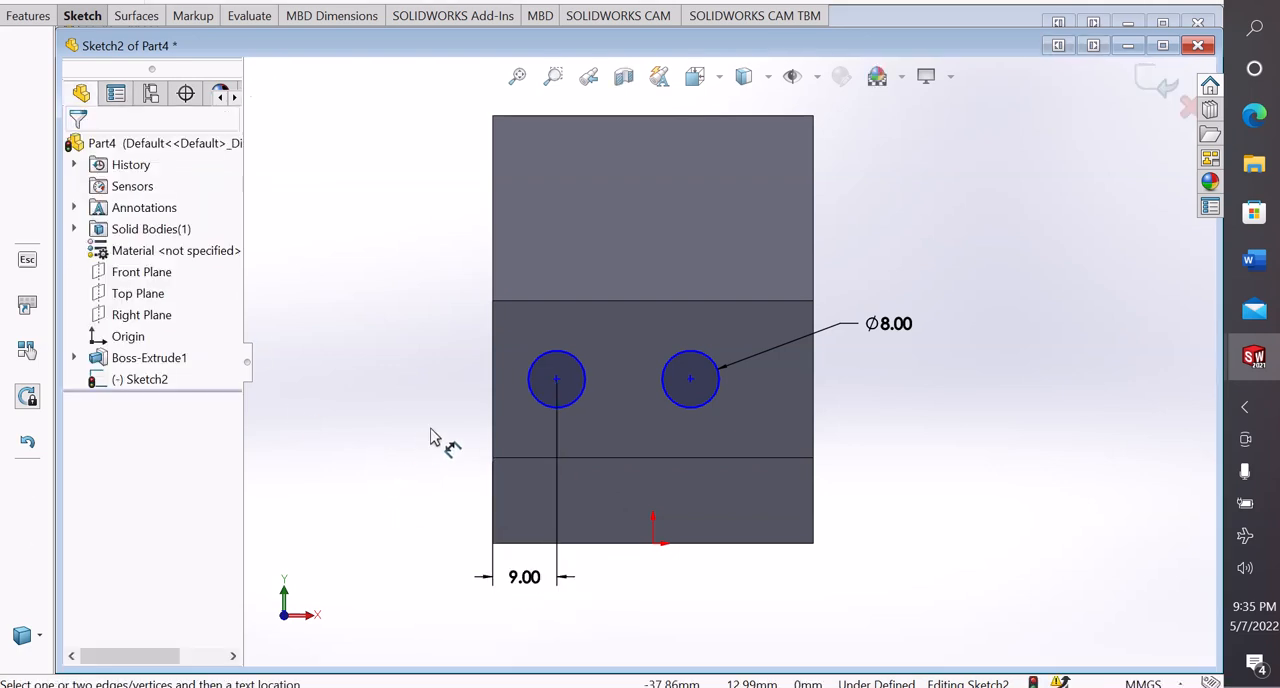
Dimension the spacing between the two circle centres, set it to 27 mm, and end dimensioning
click(557, 381)
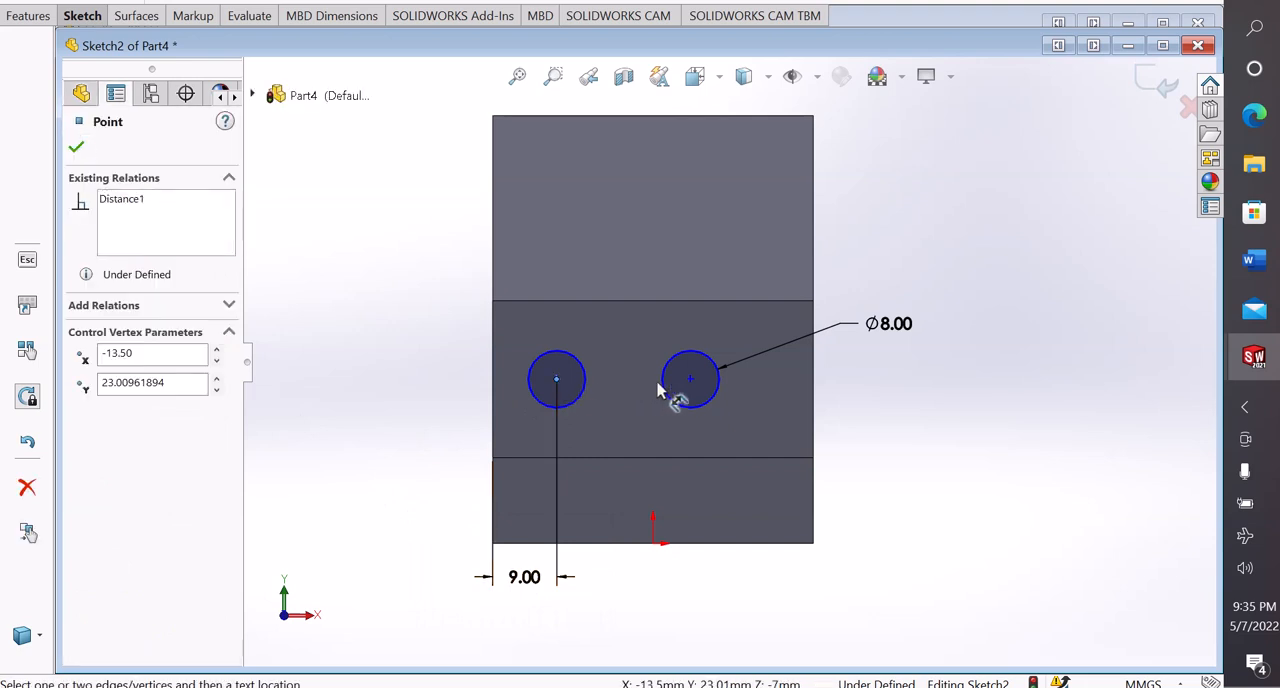
click(690, 380)
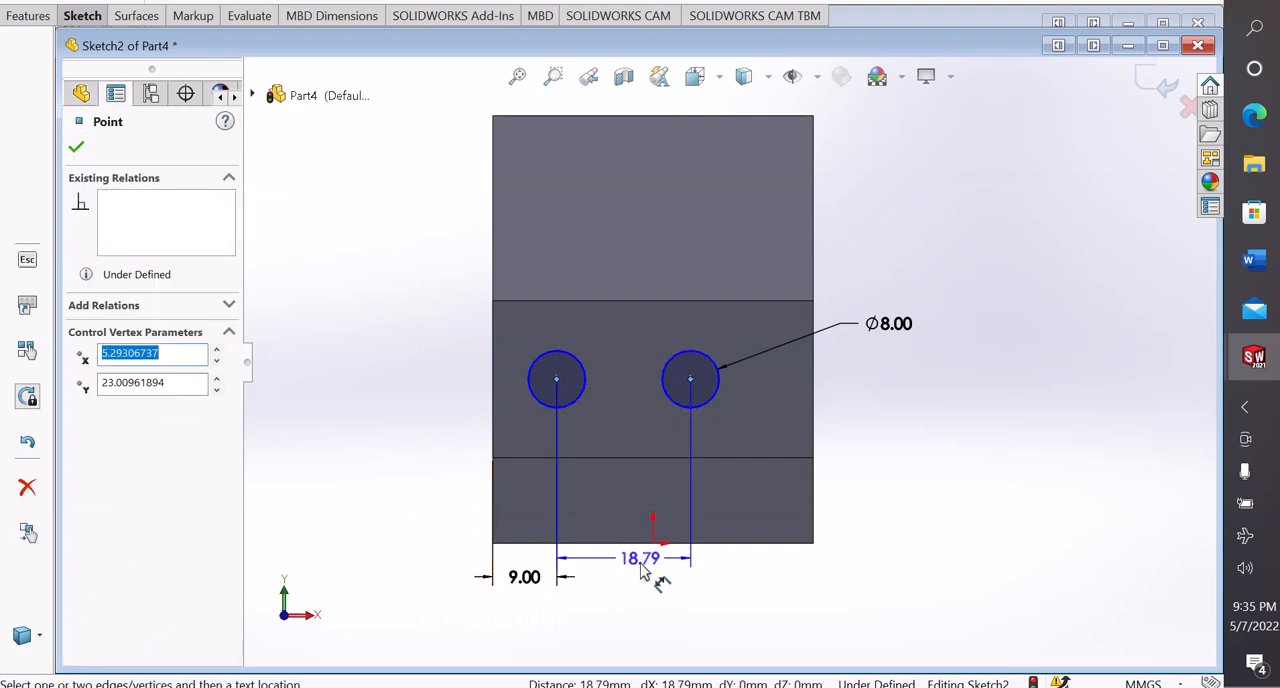
click(643, 578)
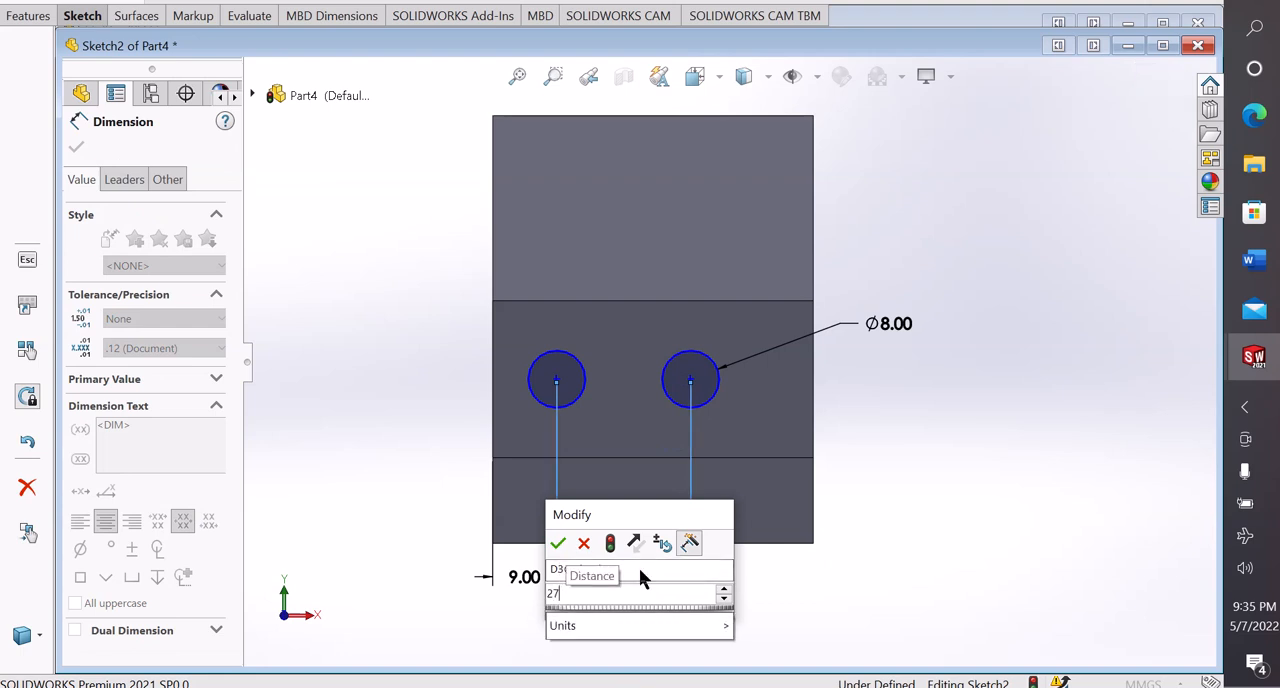
key(Return)
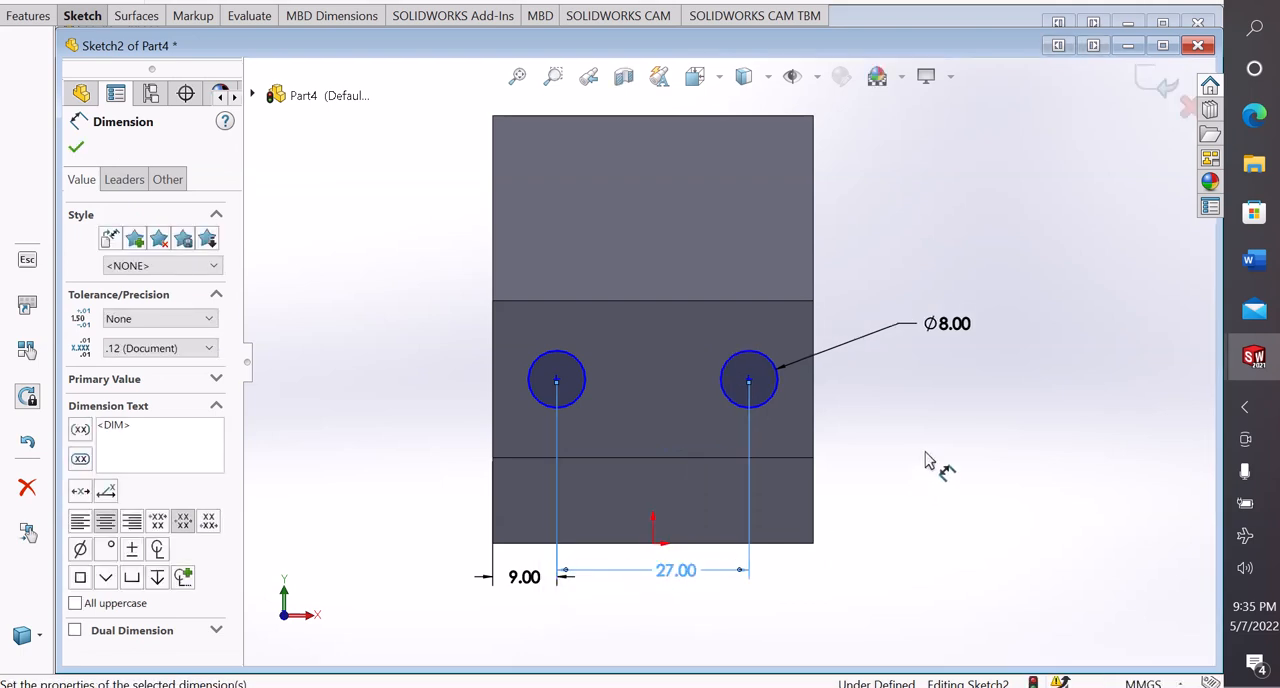
click(923, 462)
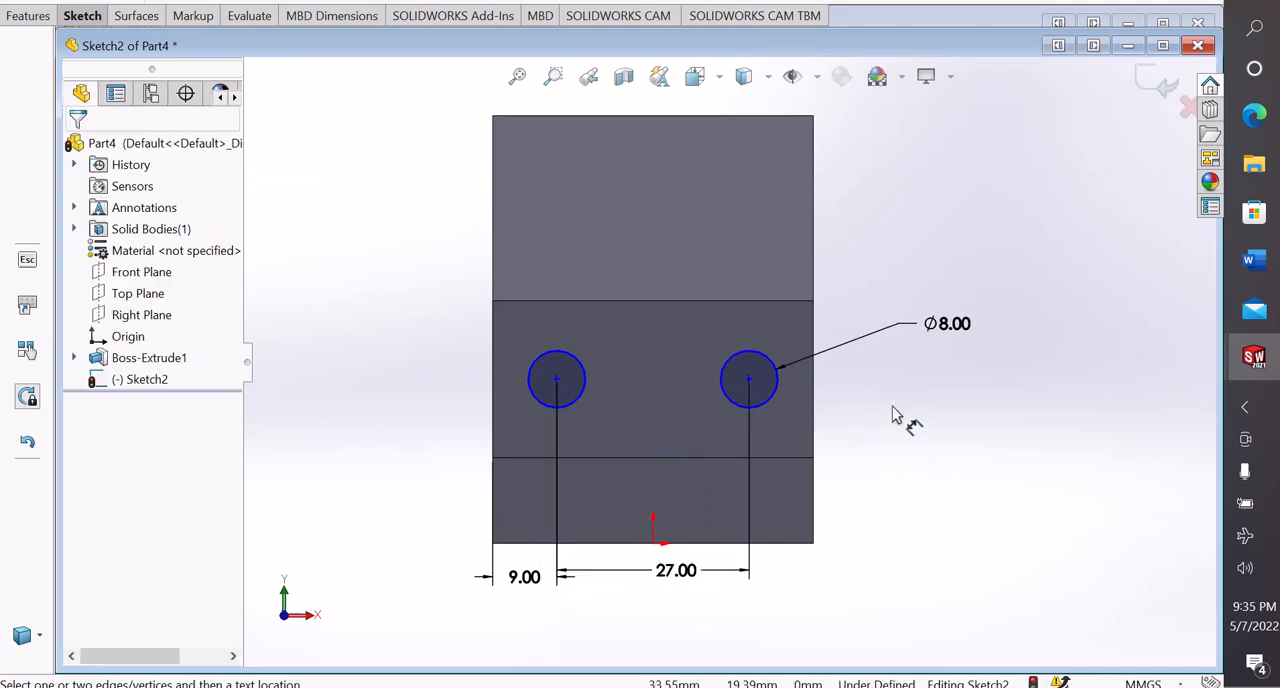
right_click(892, 372)
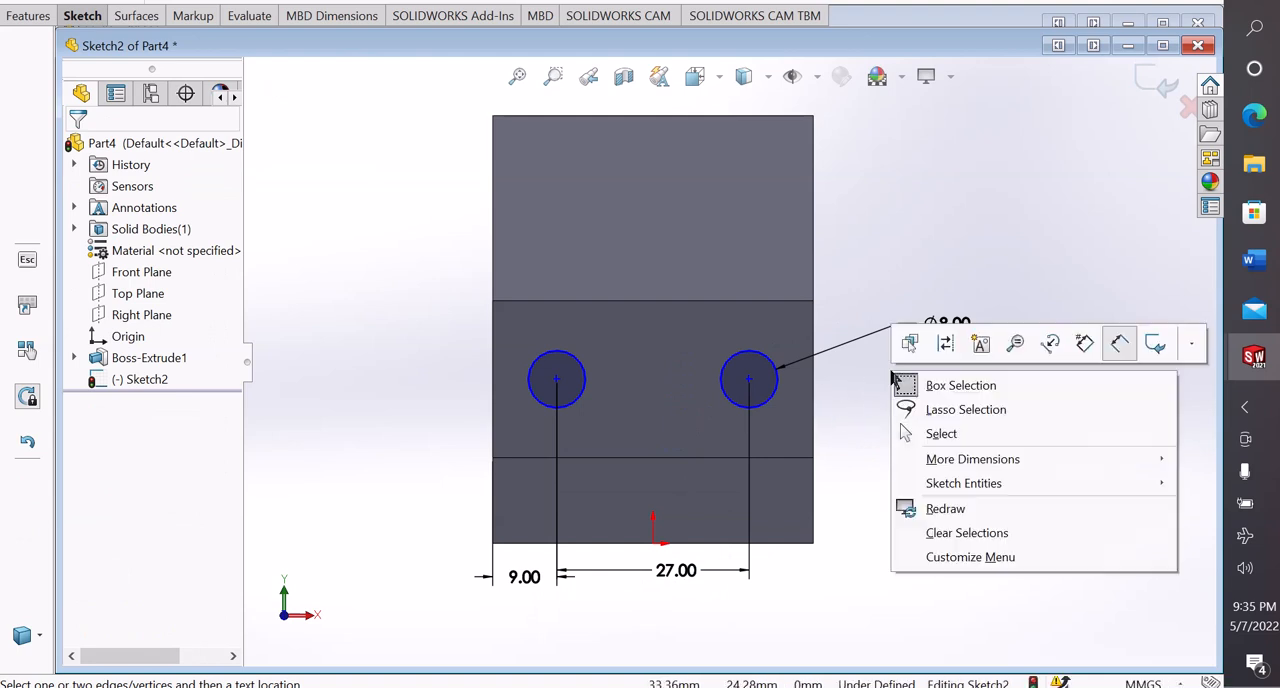
click(932, 432)
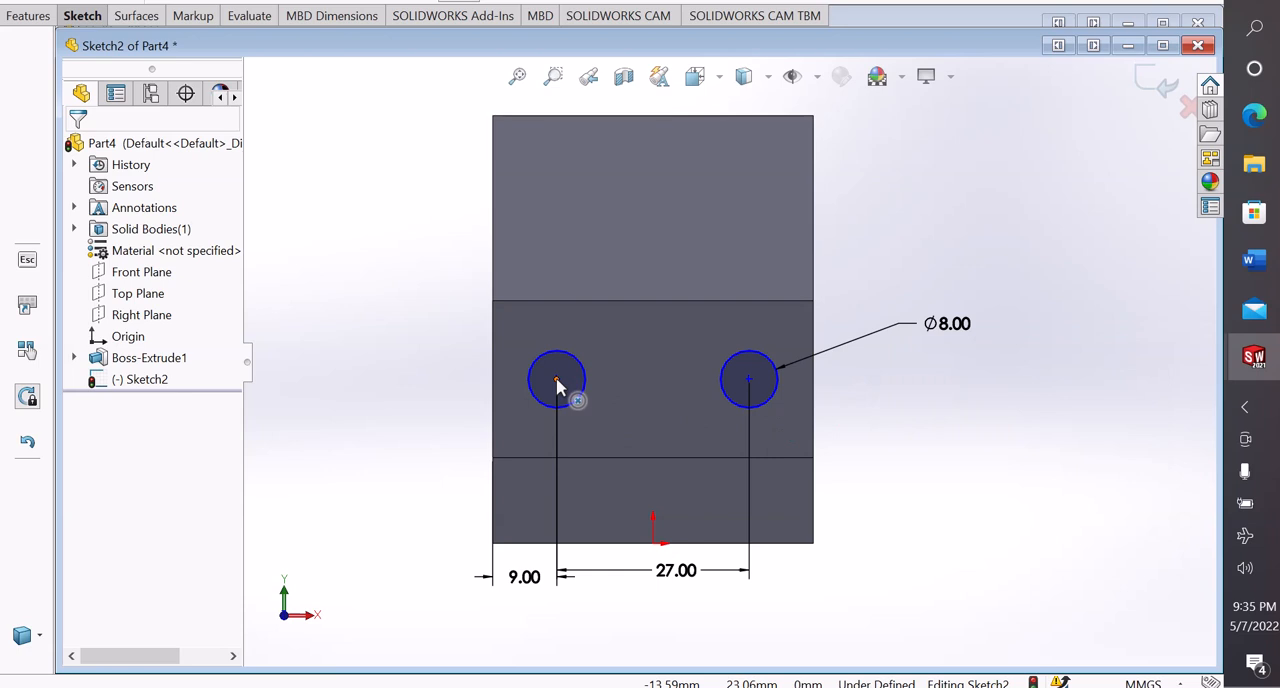
Make the left circle's centre horizontal with the midpoint of the middle face's left edge
drag(558, 387, 584, 370)
click(437, 366)
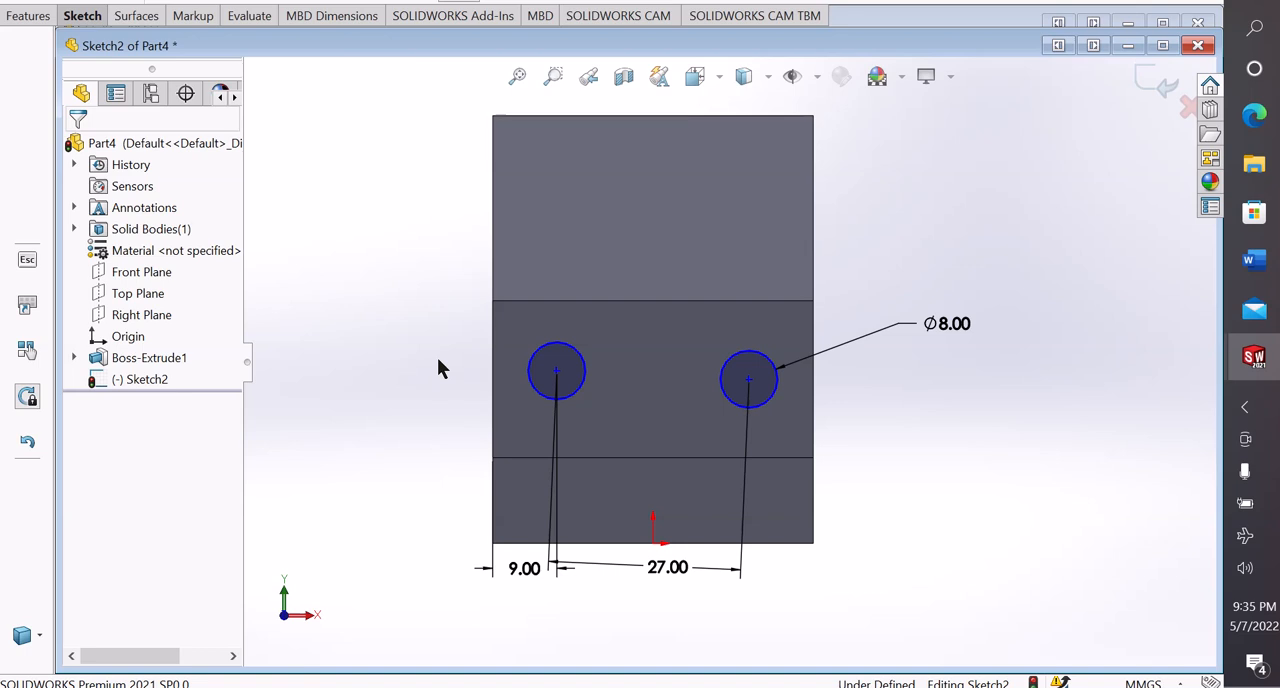
right_click(493, 406)
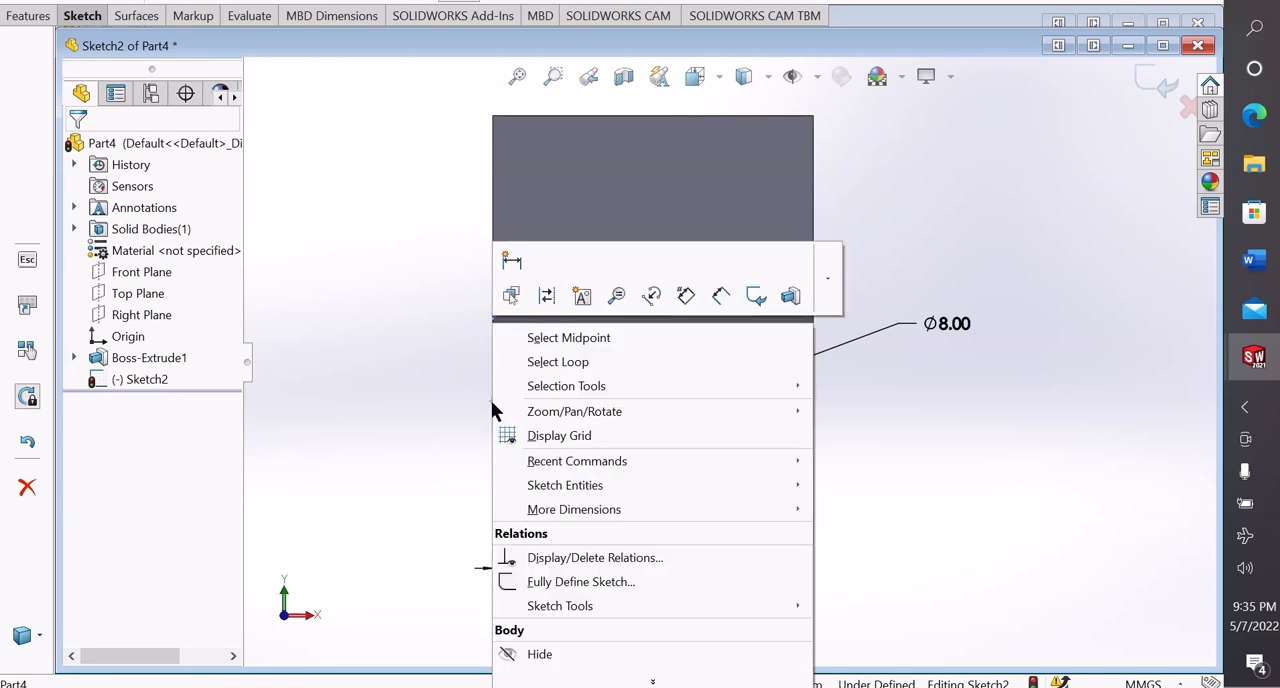
click(585, 340)
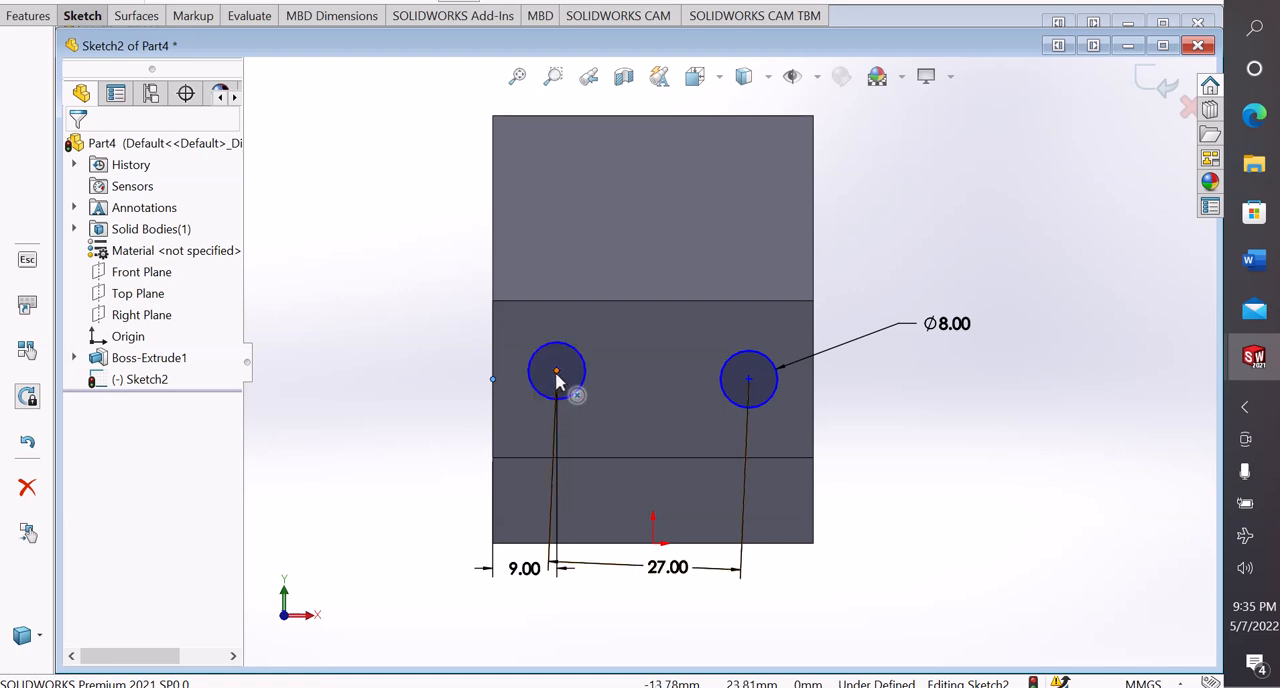
ctrl+click(556, 372)
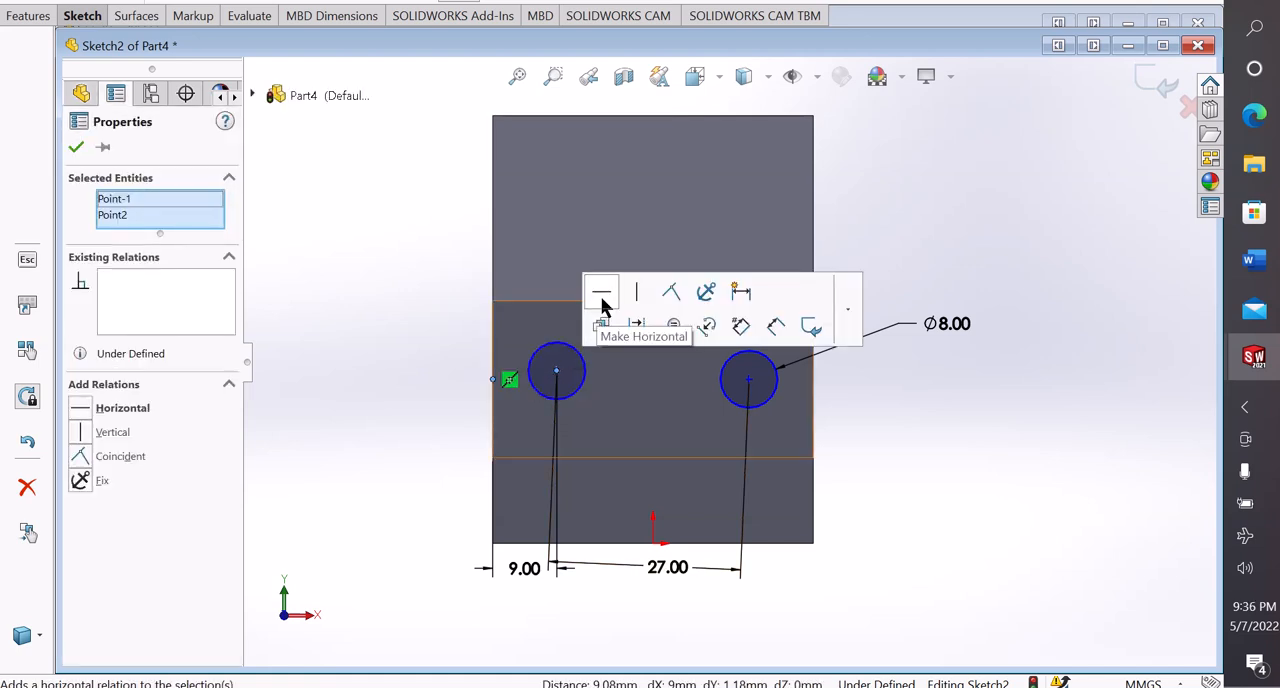
click(602, 298)
click(410, 339)
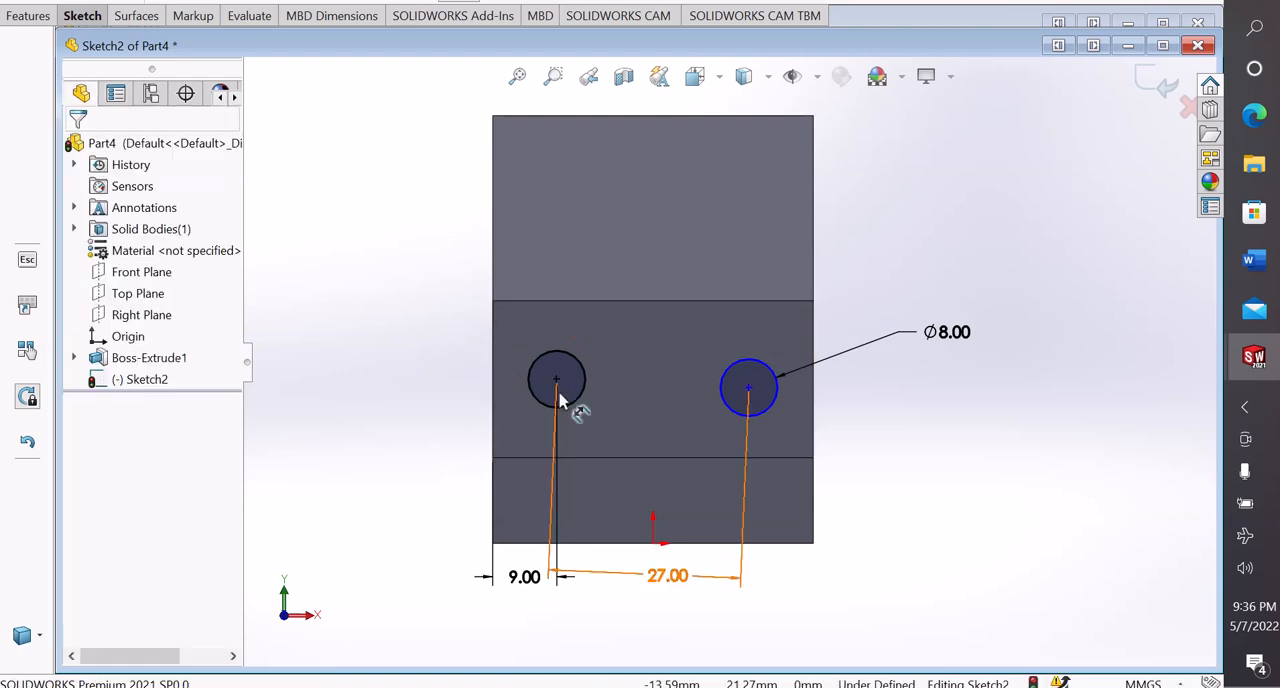
Make the two circle centres horizontal with each other
click(556, 379)
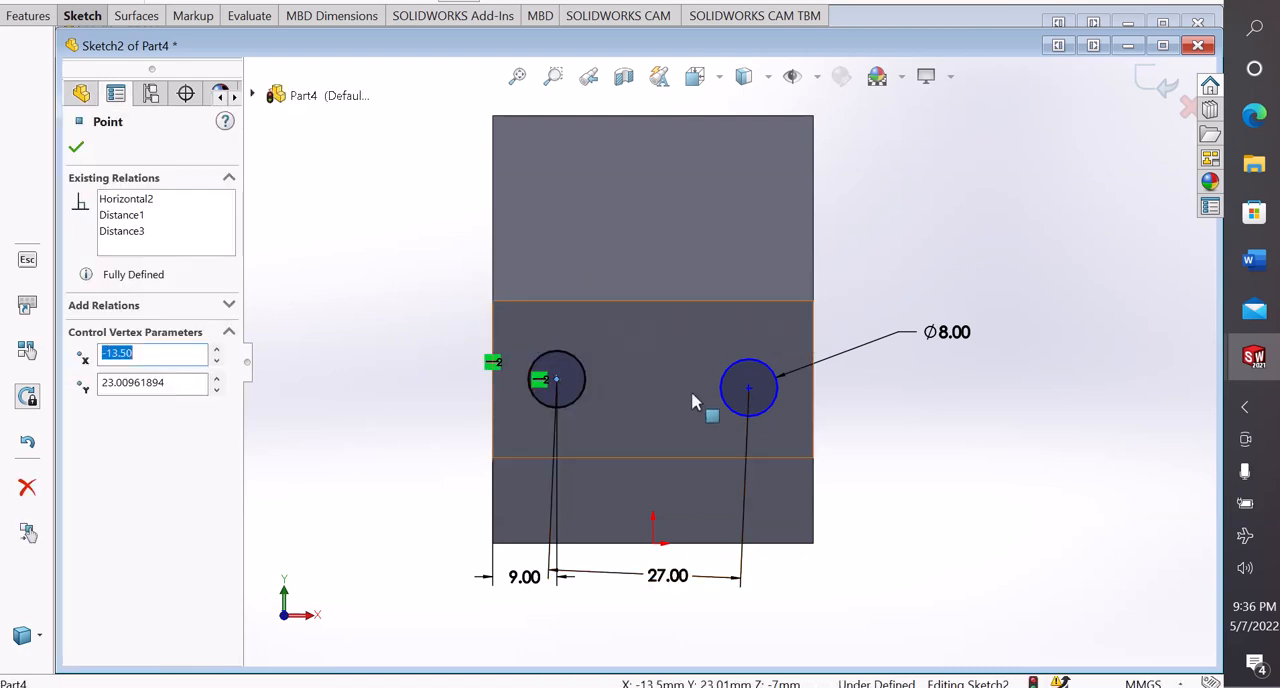
ctrl+click(749, 393)
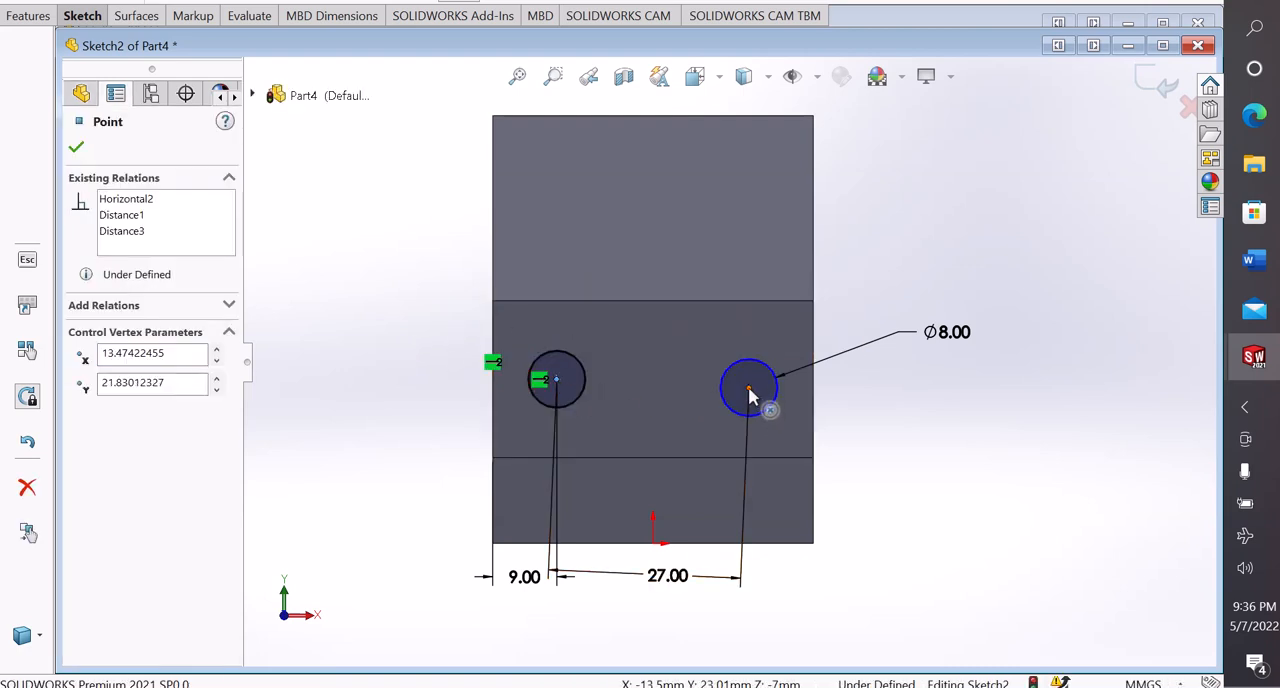
click(795, 316)
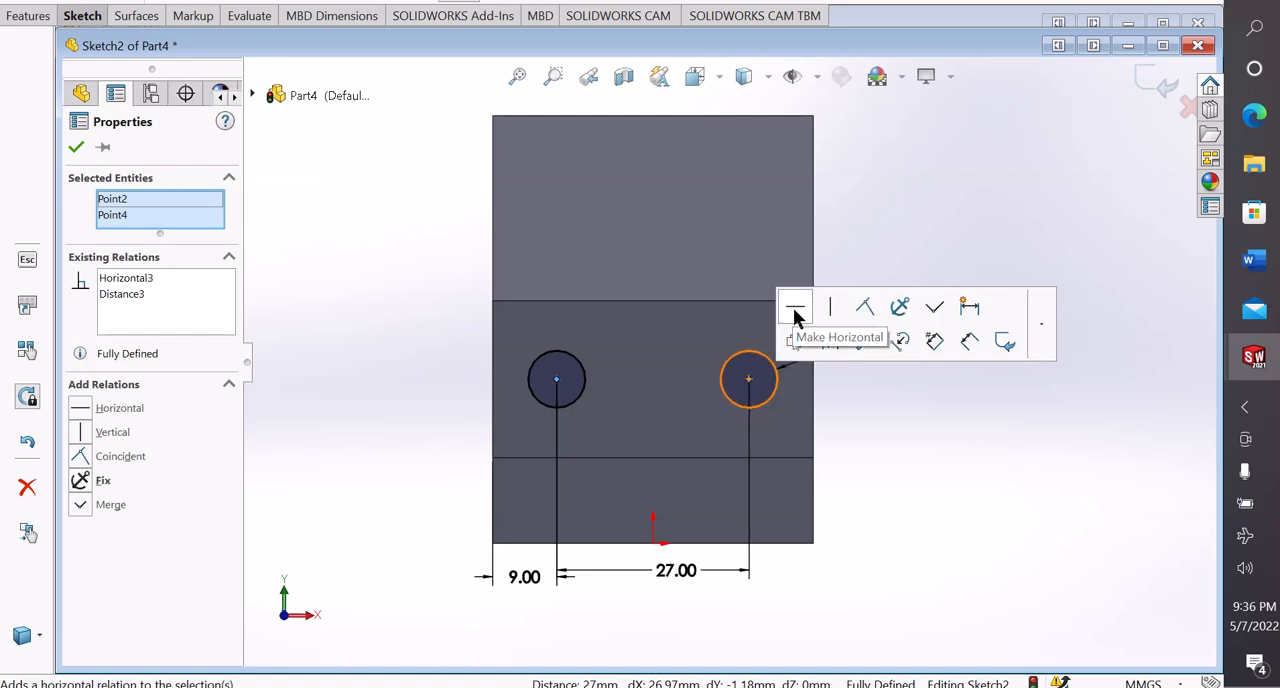
click(860, 248)
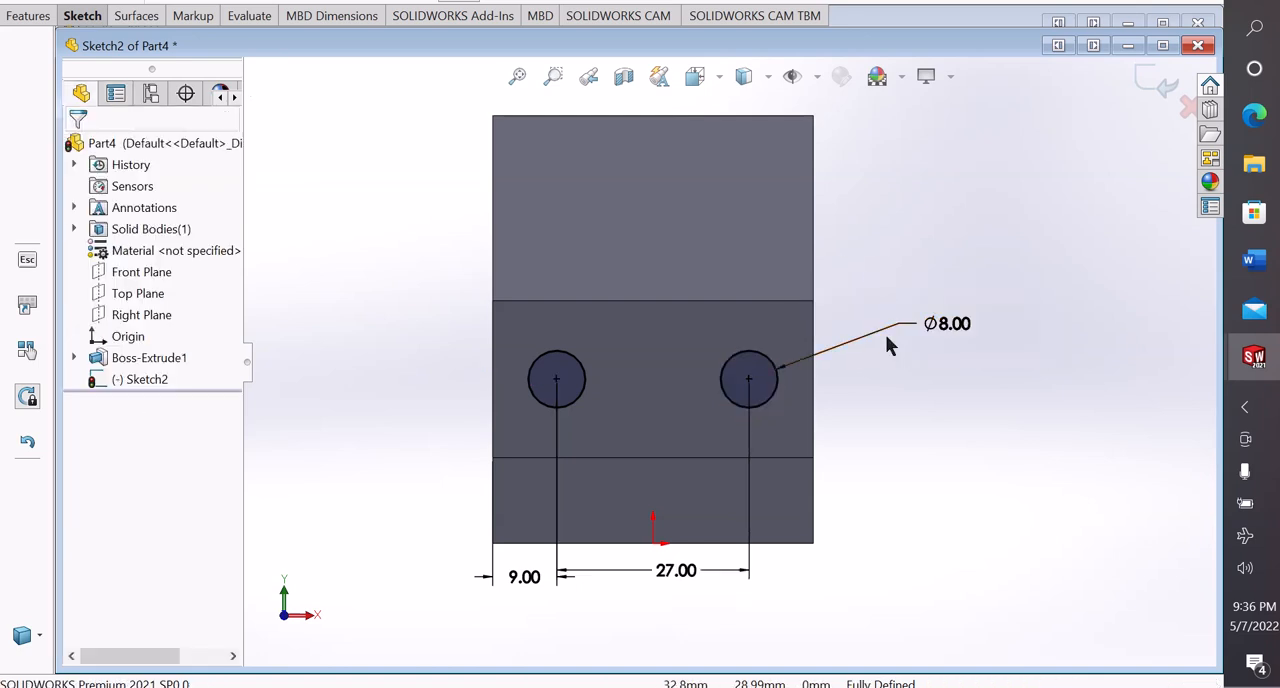
Cut-extrude the two 8 mm circles with the Through All end condition
scroll(885, 337, up, 2)
middle_drag(890, 364, 765, 389)
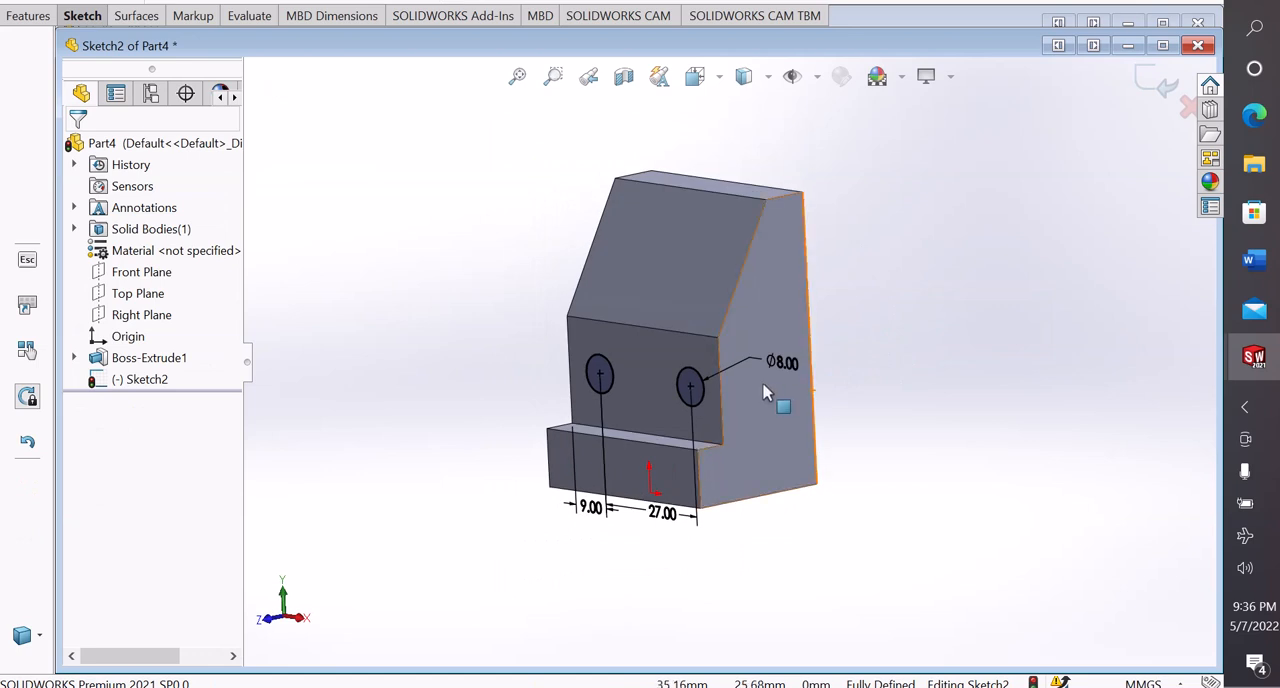
scroll(764, 388, down, 2)
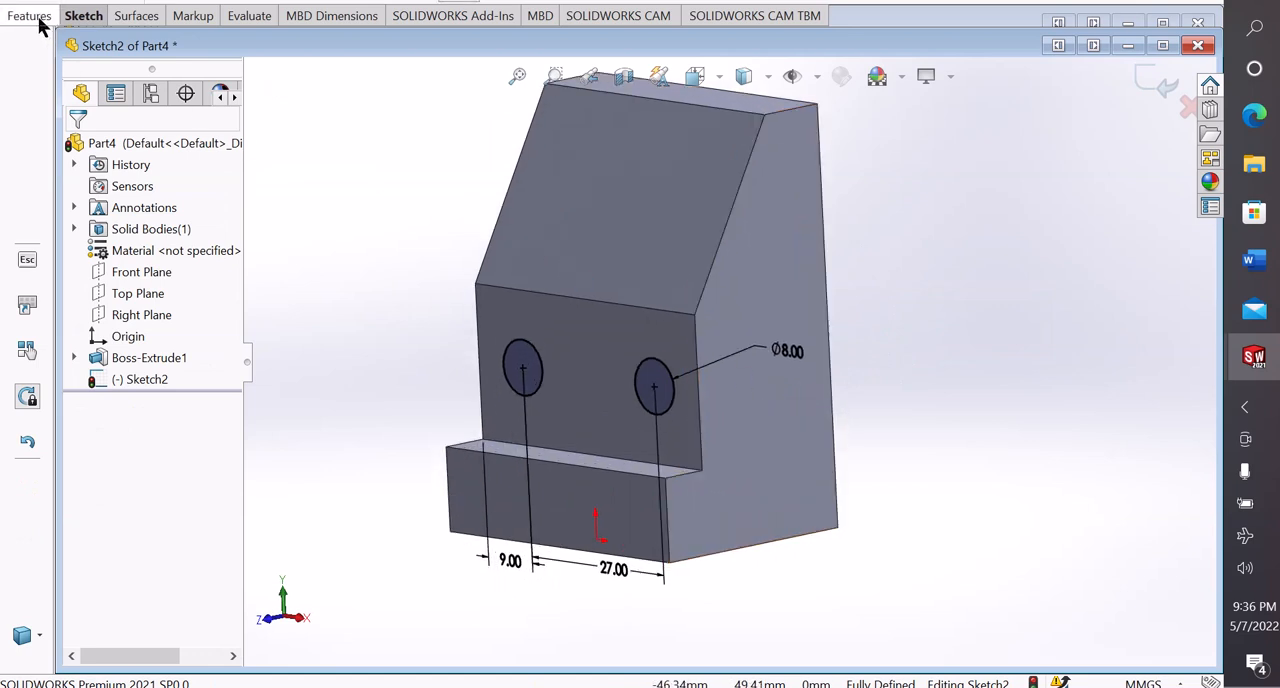
click(36, 17)
click(282, 66)
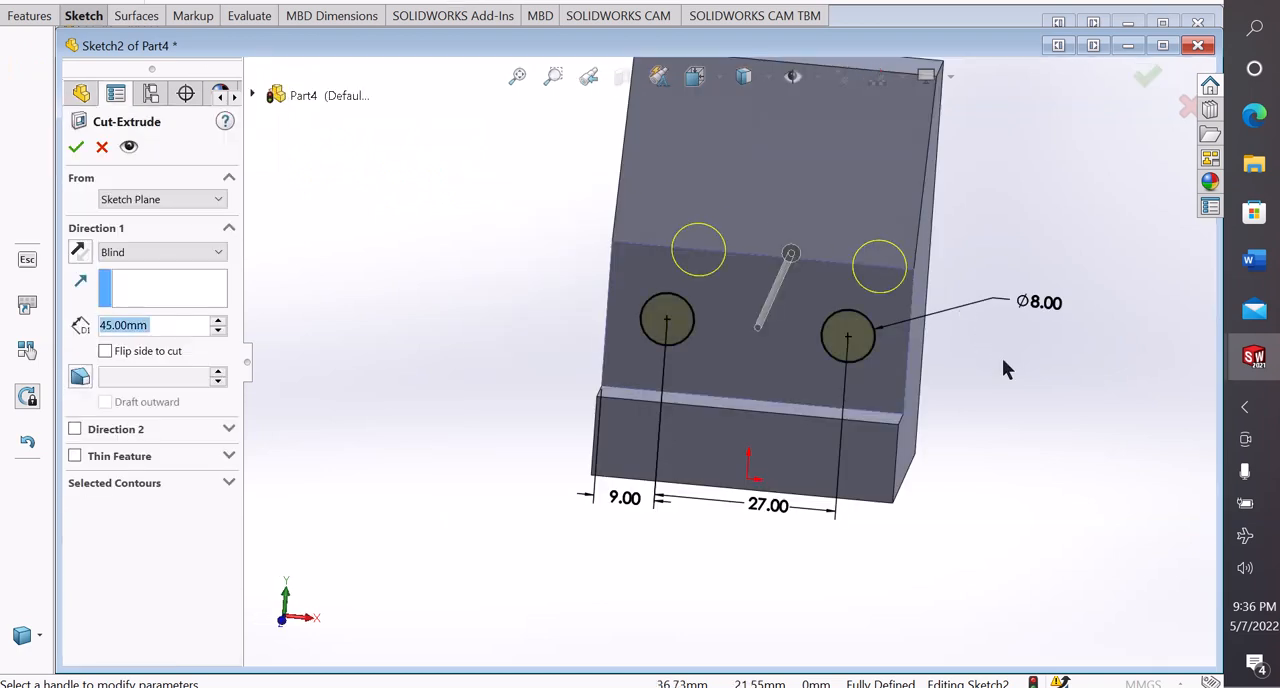
middle_drag(1002, 358, 815, 400)
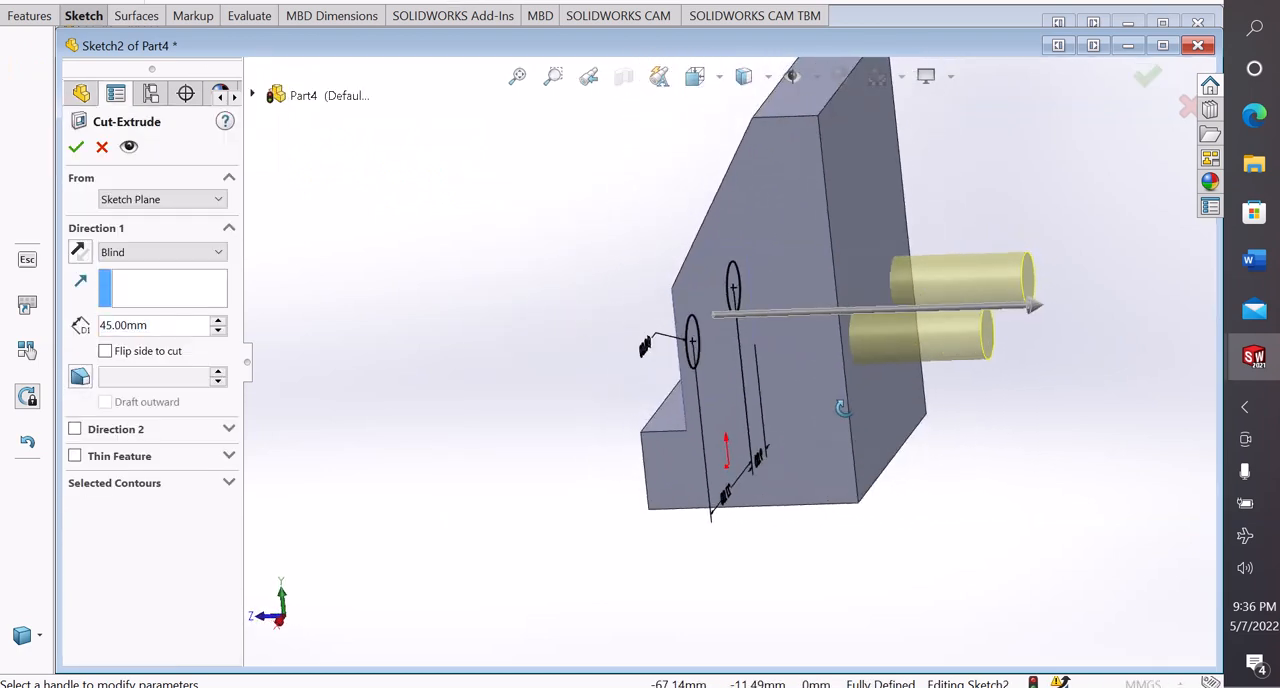
click(131, 252)
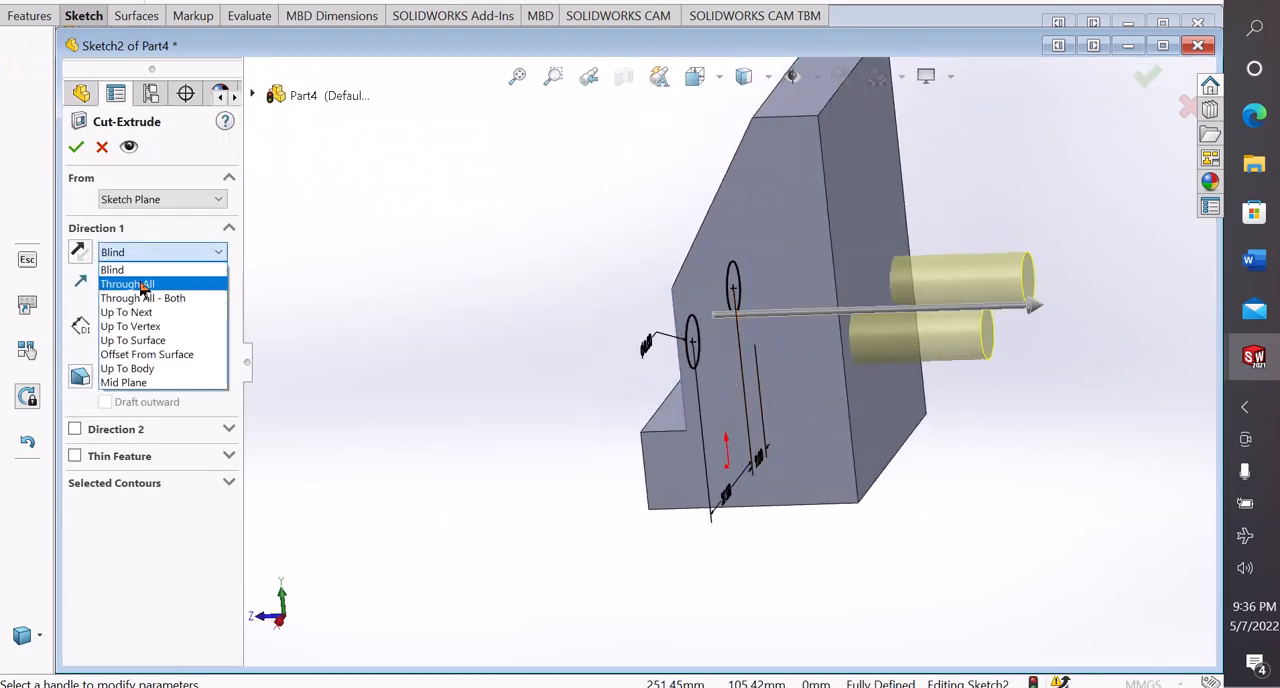
click(136, 283)
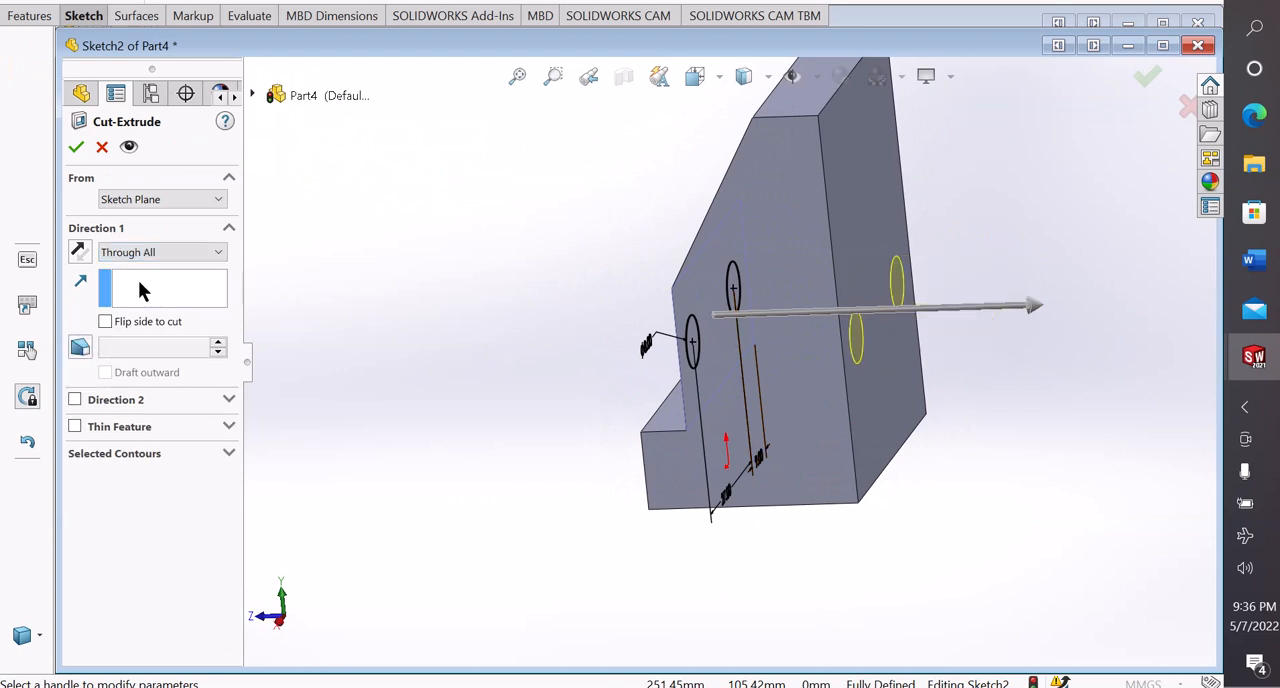
click(76, 148)
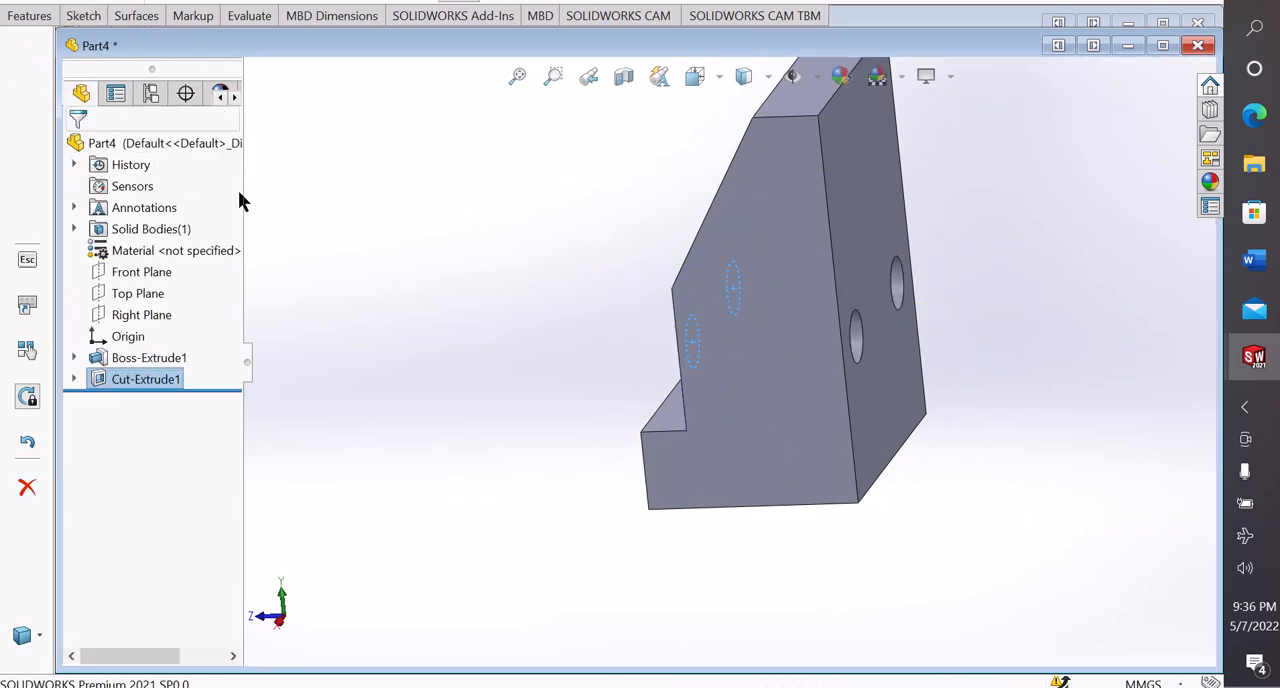
Examine the part with its two holes, sloped face and side face from several angles
middle_drag(398, 290, 487, 380)
scroll(952, 221, up, 1)
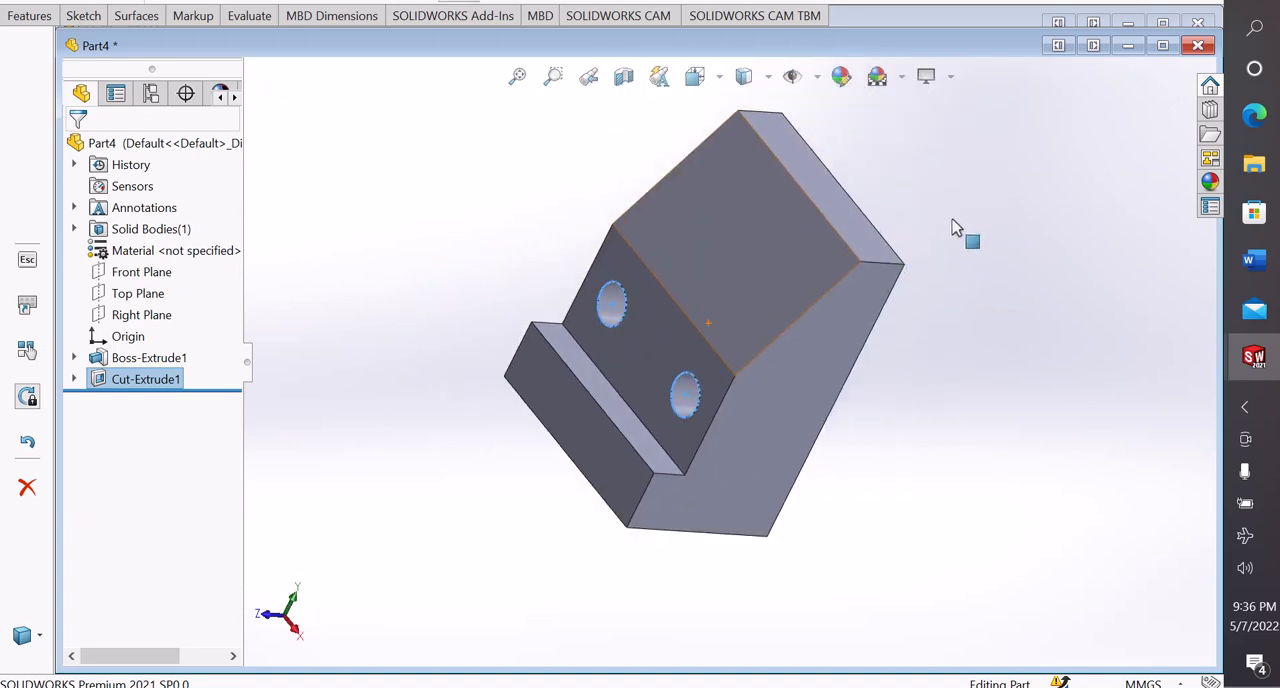
scroll(953, 222, down, 1)
click(932, 395)
middle_drag(932, 395, 884, 386)
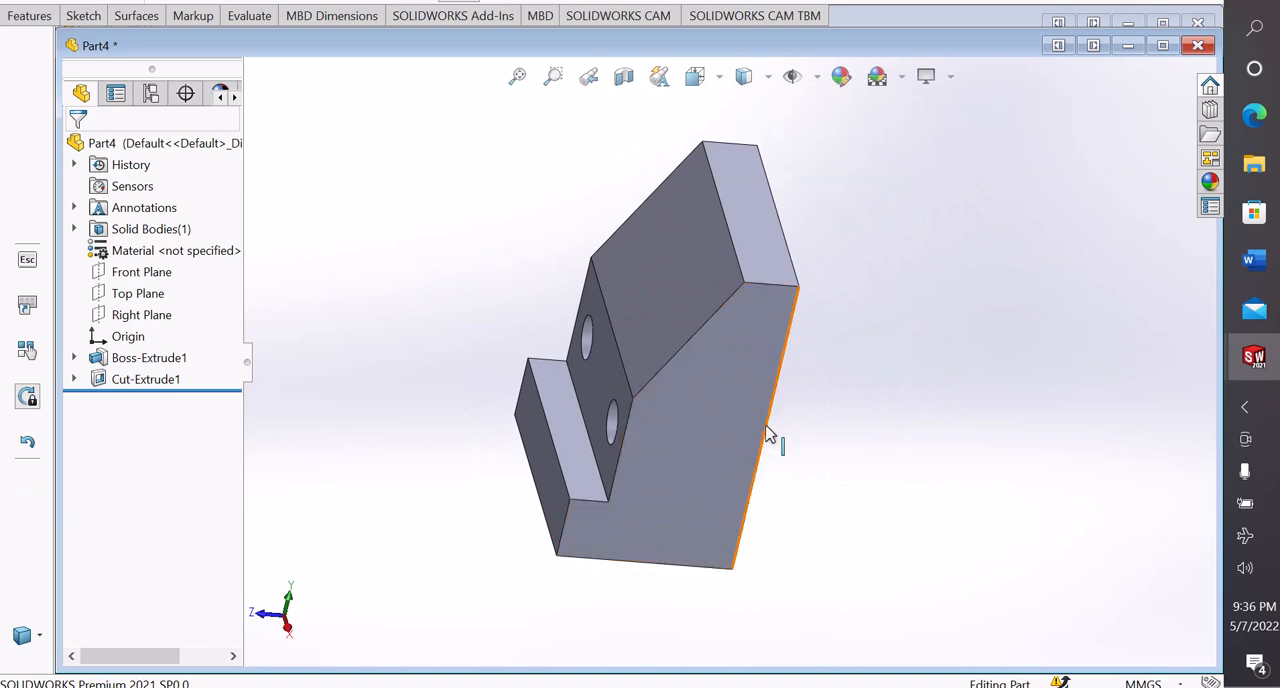
scroll(768, 433, down, 1)
middle_drag(866, 368, 852, 343)
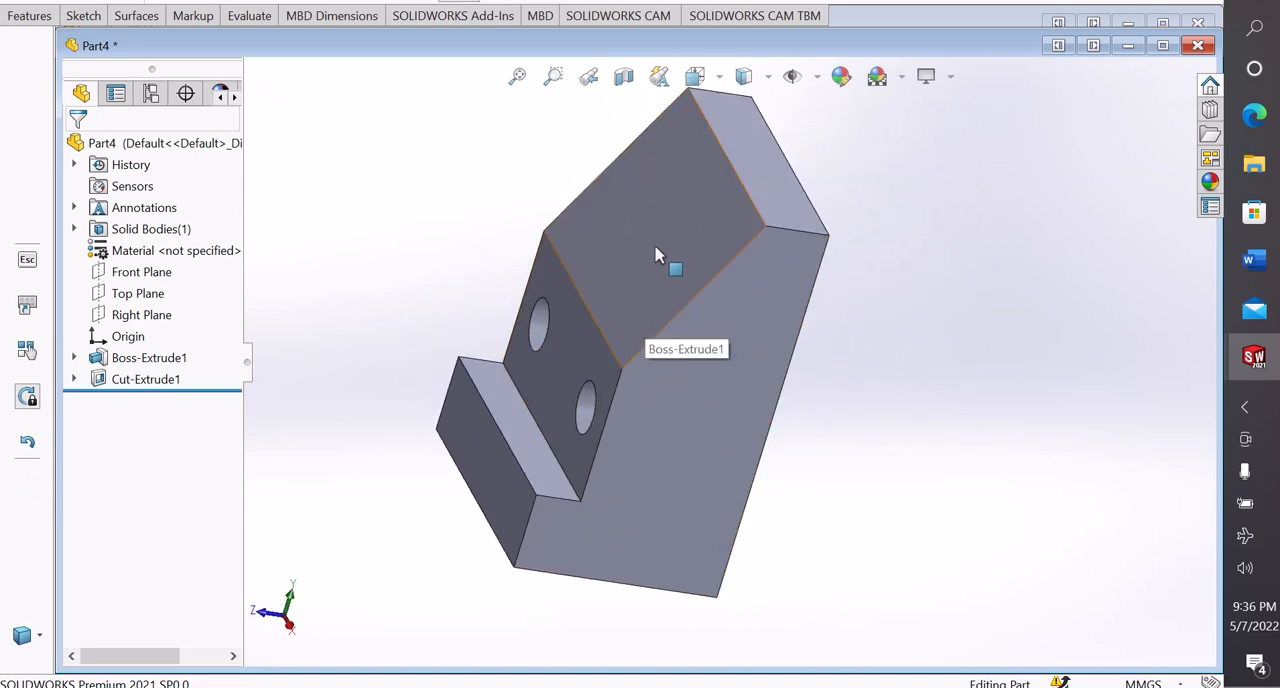
scroll(686, 235, up, 1)
scroll(686, 235, down, 1)
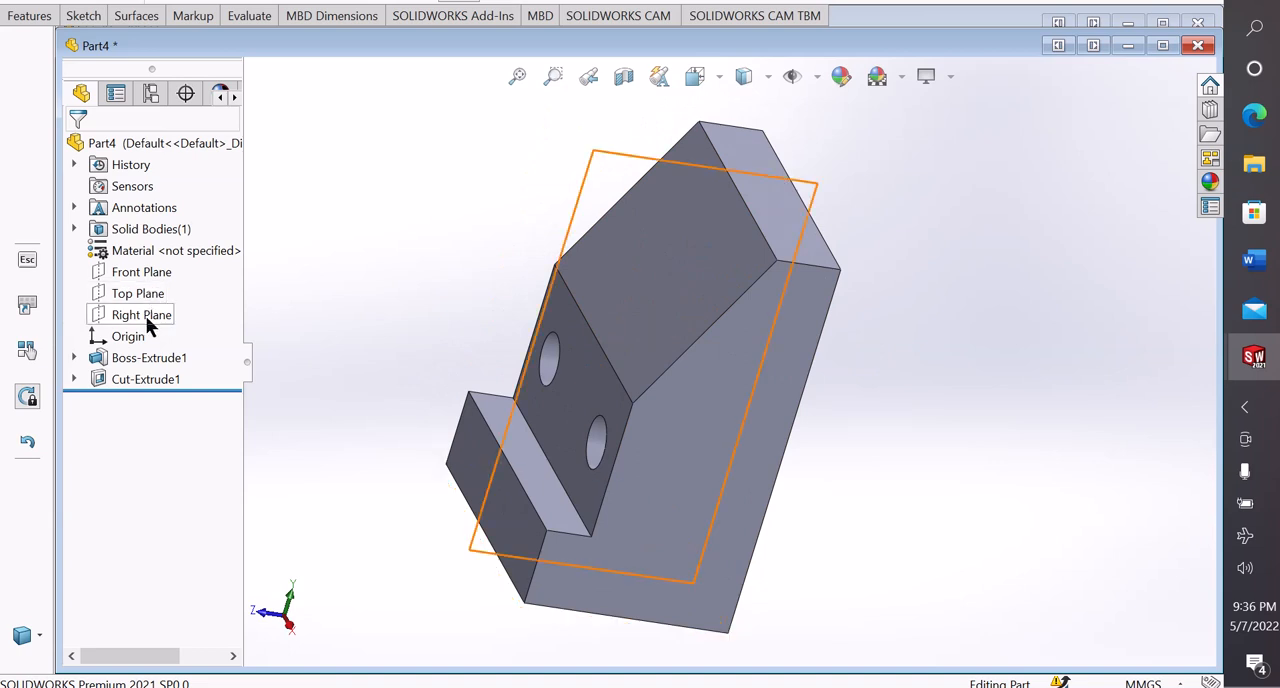
Start a sketch on the solid's flat stepped side face
click(750, 373)
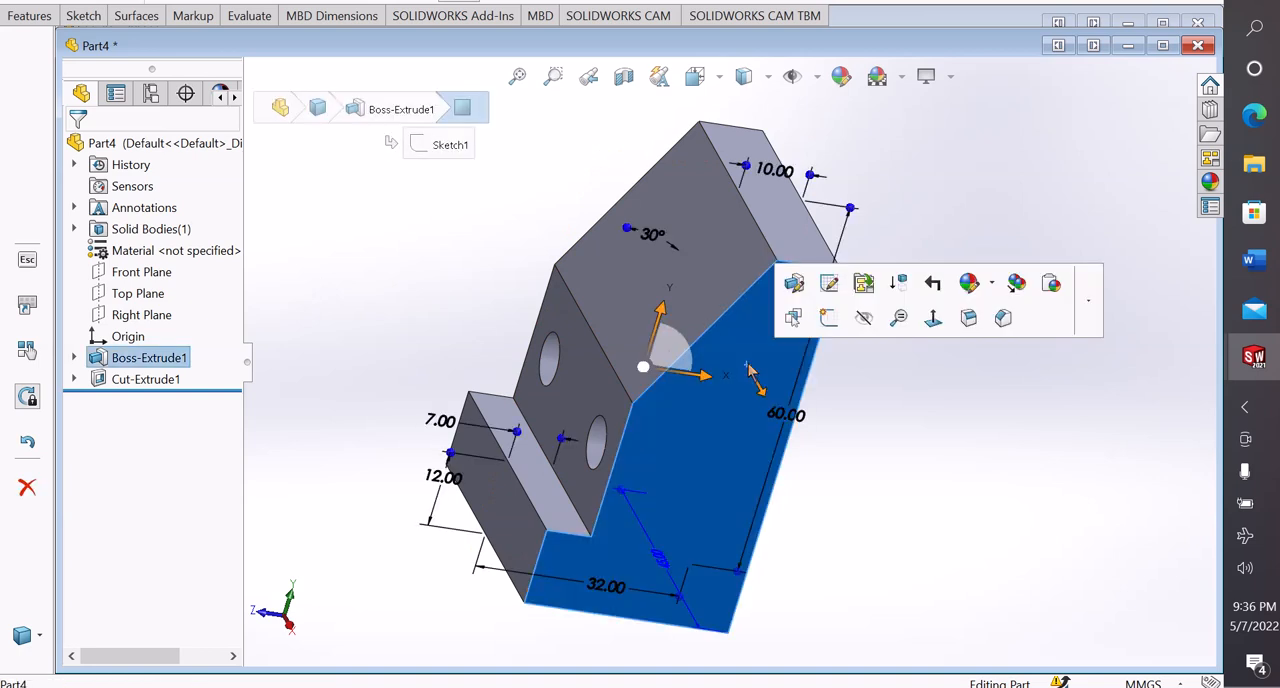
click(827, 317)
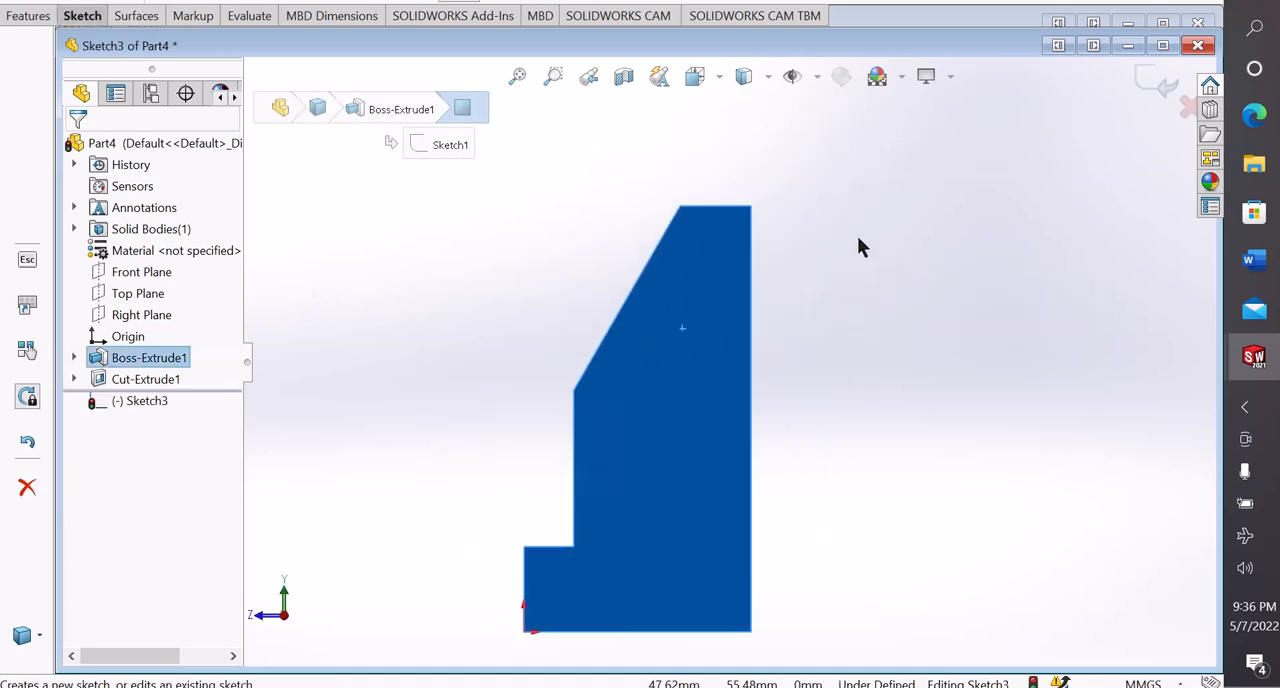
click(814, 391)
scroll(808, 391, up, 3)
scroll(797, 391, down, 3)
scroll(677, 390, down, 2)
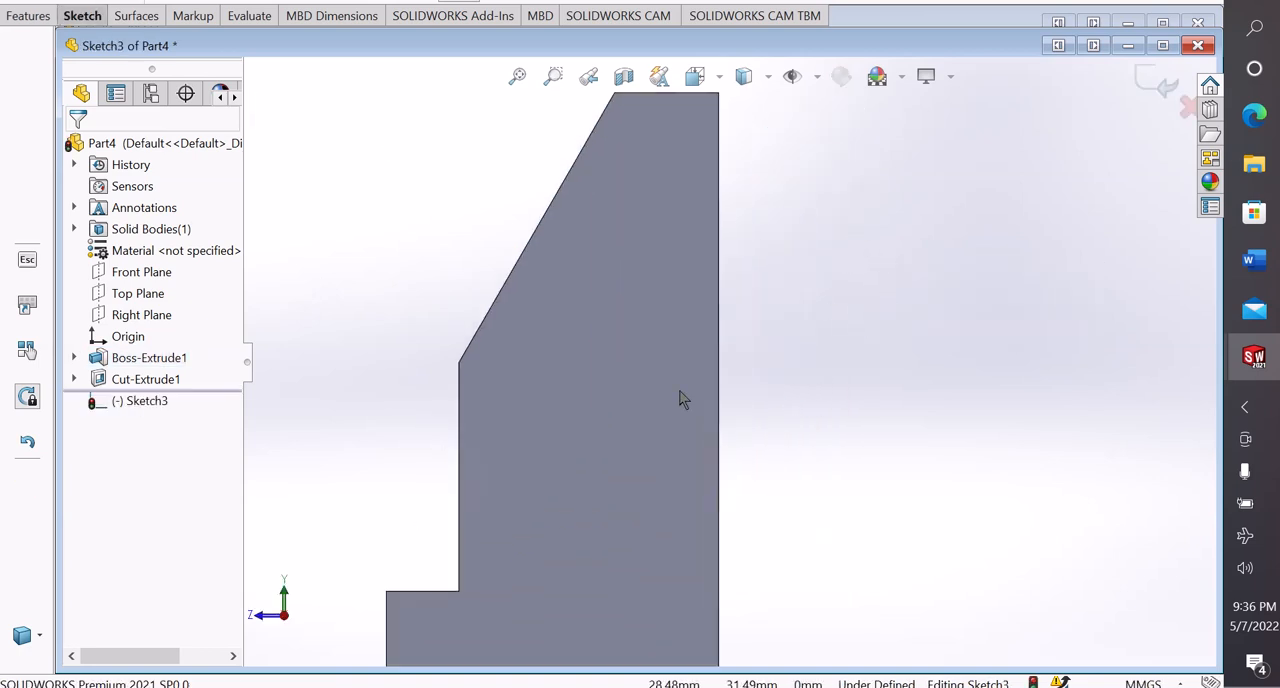
scroll(677, 388, up, 1)
Sketch a centerline about 27 mm long from the sloped edge's midpoint outward, perpendicular to that edge, and end the chain
click(82, 17)
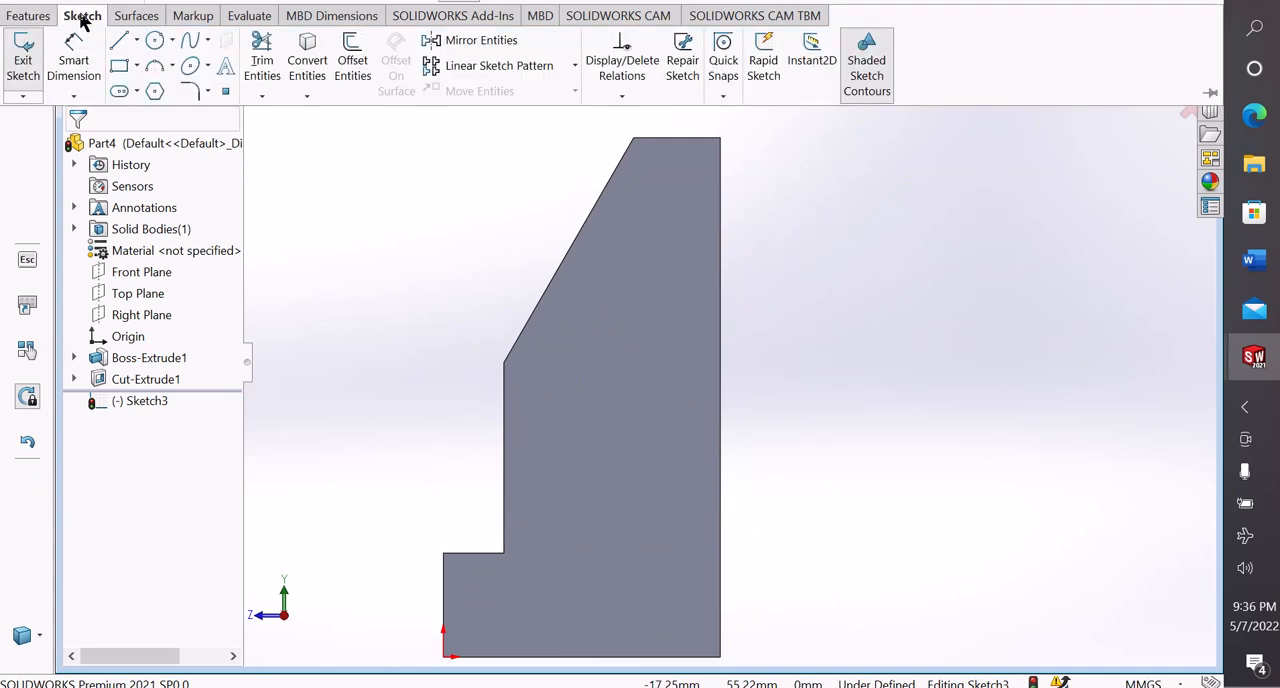
click(135, 42)
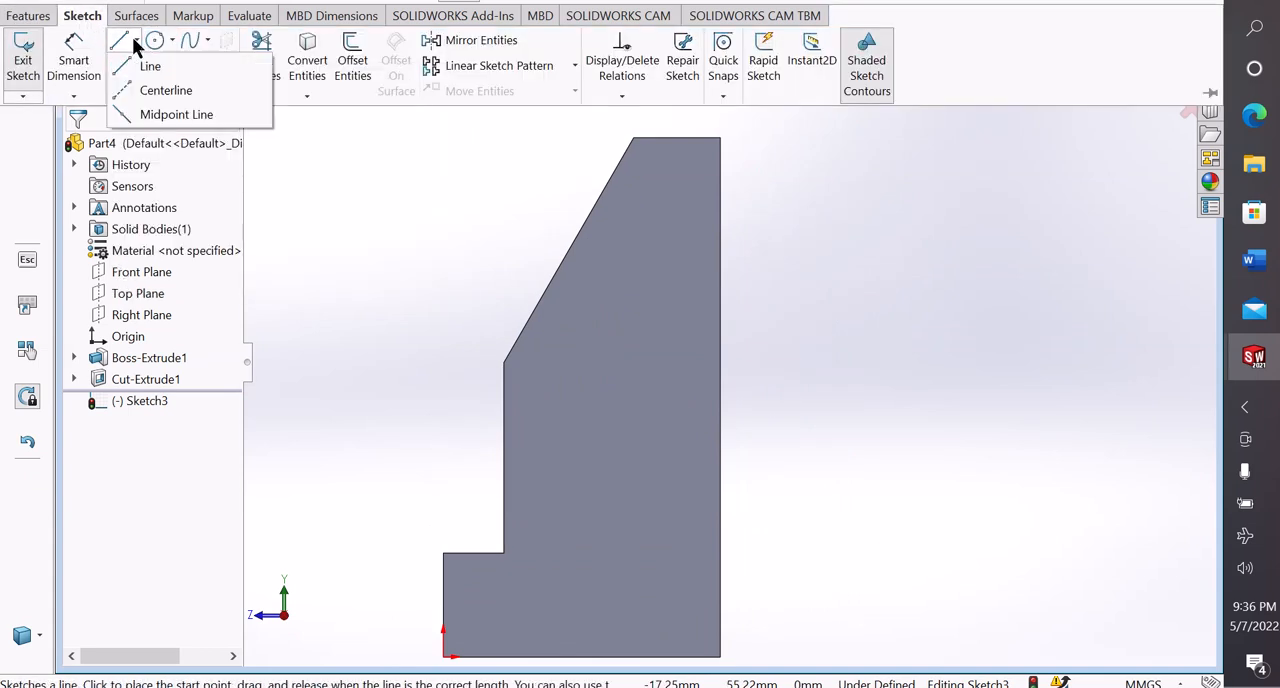
click(145, 91)
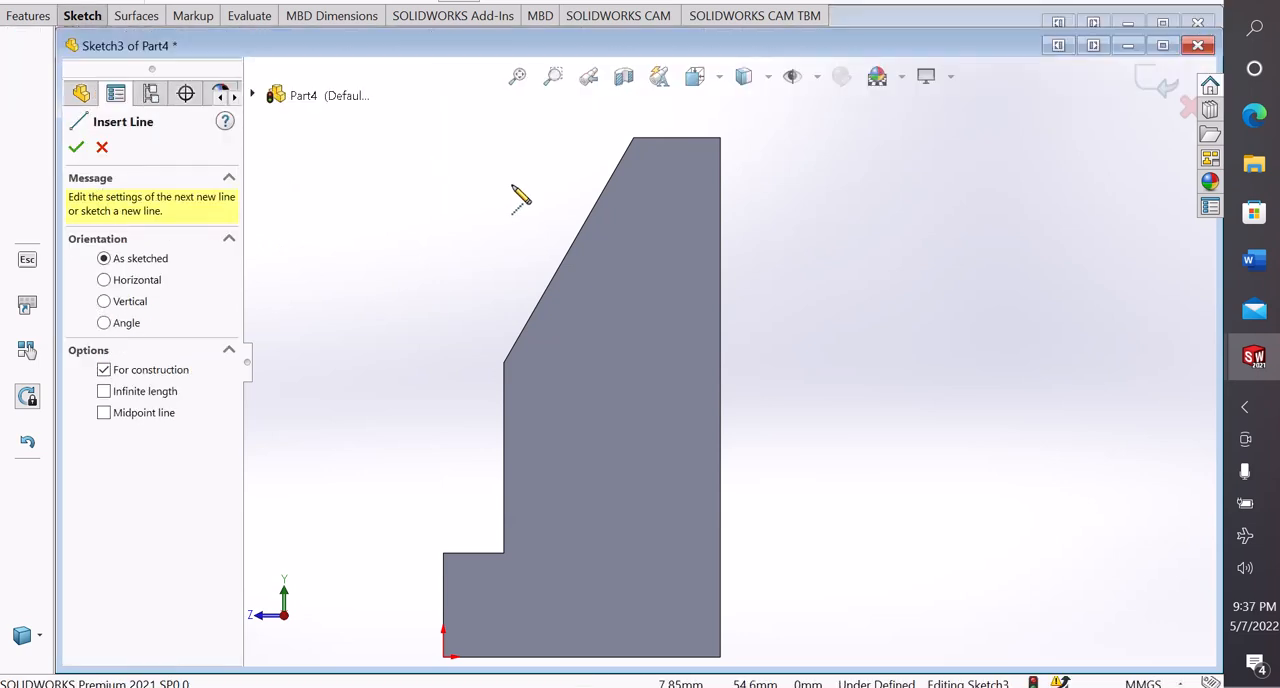
click(567, 251)
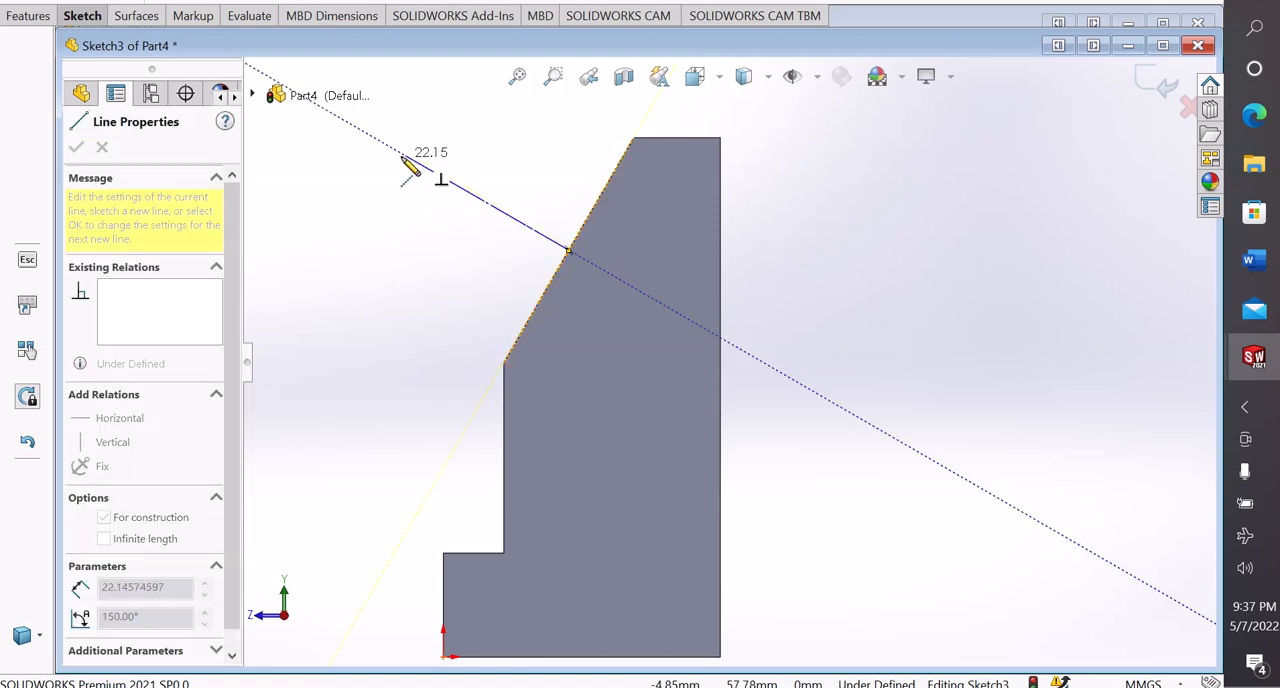
click(365, 134)
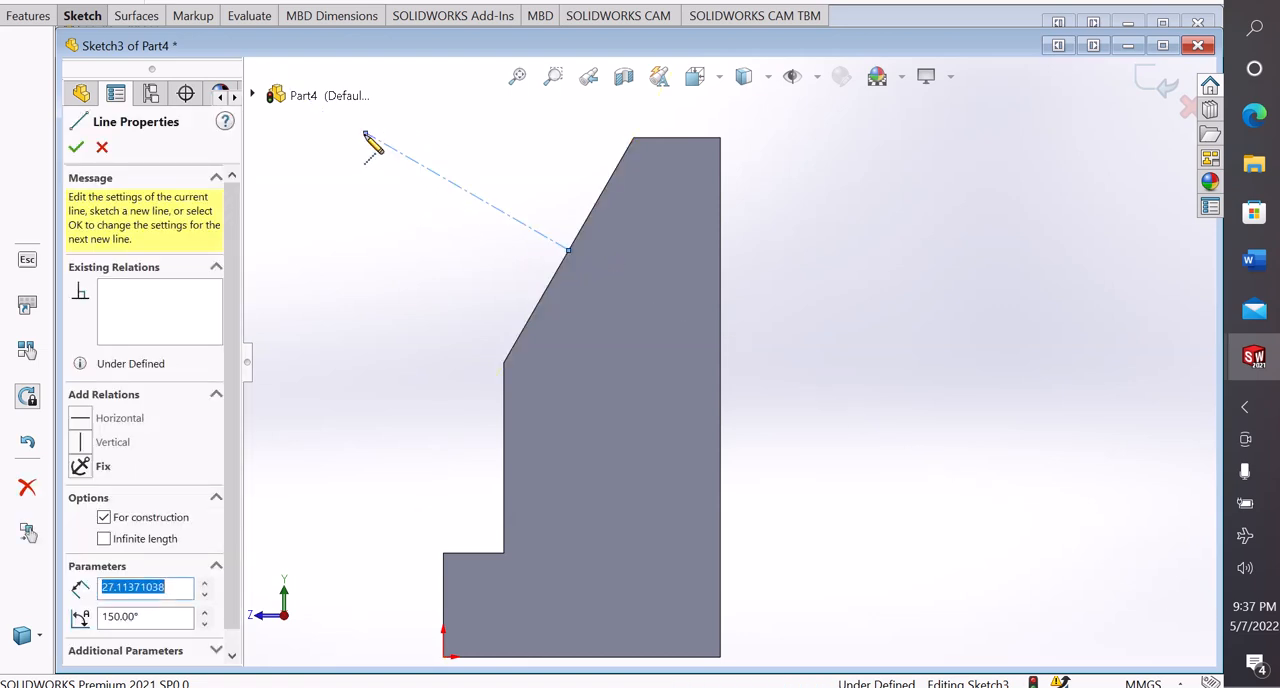
right_click(366, 134)
click(413, 150)
Sketch a line outward from the sloped edge's lower end, continued by a tangent arc of about 6 mm radius across the centerline
scroll(494, 177, up, 1)
scroll(540, 200, up, 1)
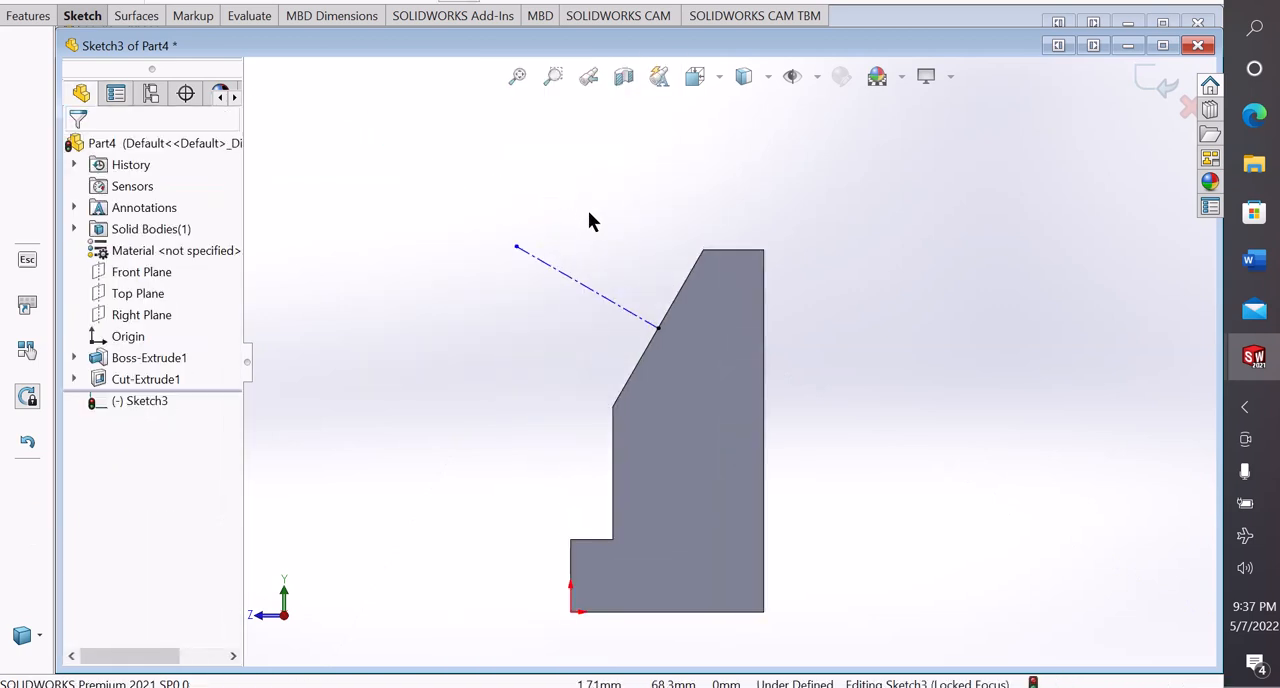
scroll(745, 425, down, 2)
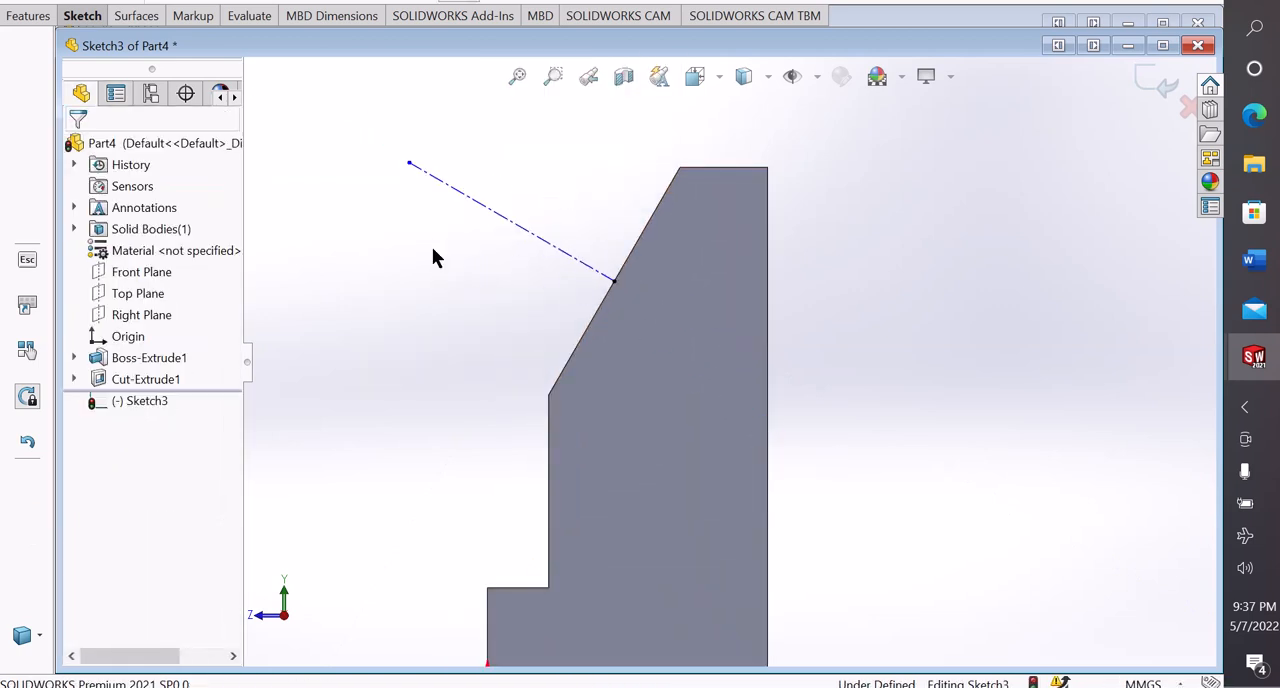
scroll(750, 244, up, 1)
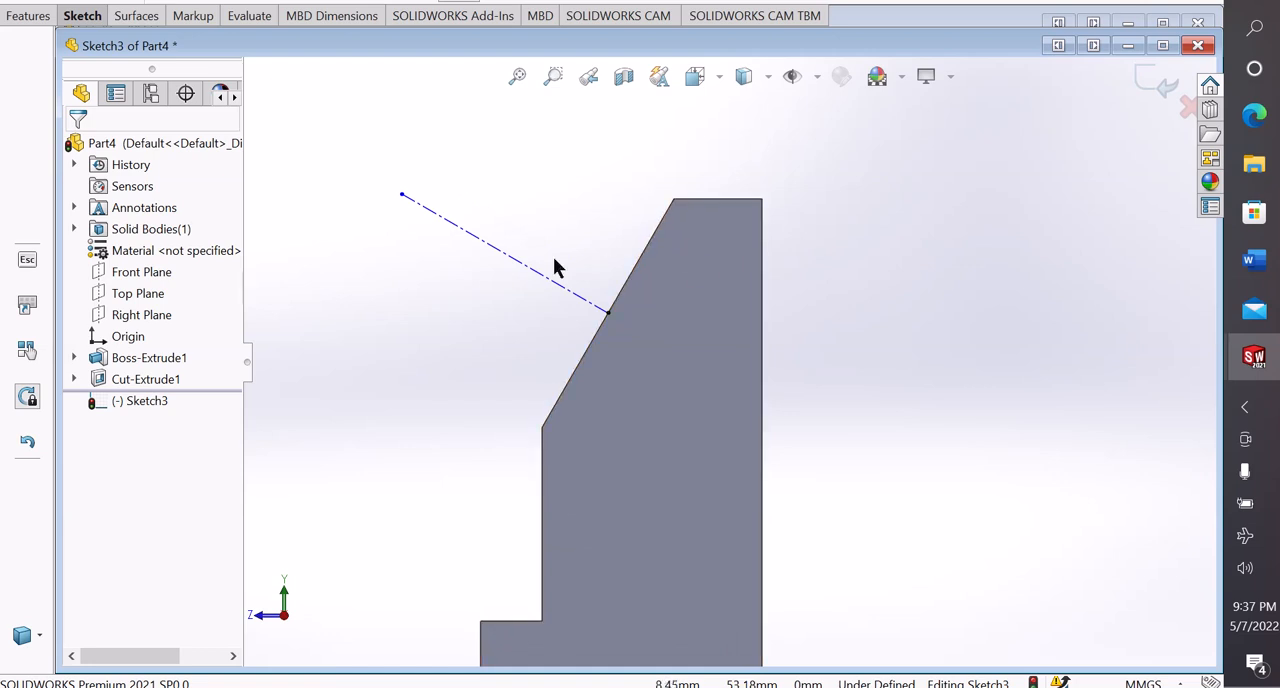
click(72, 17)
click(136, 41)
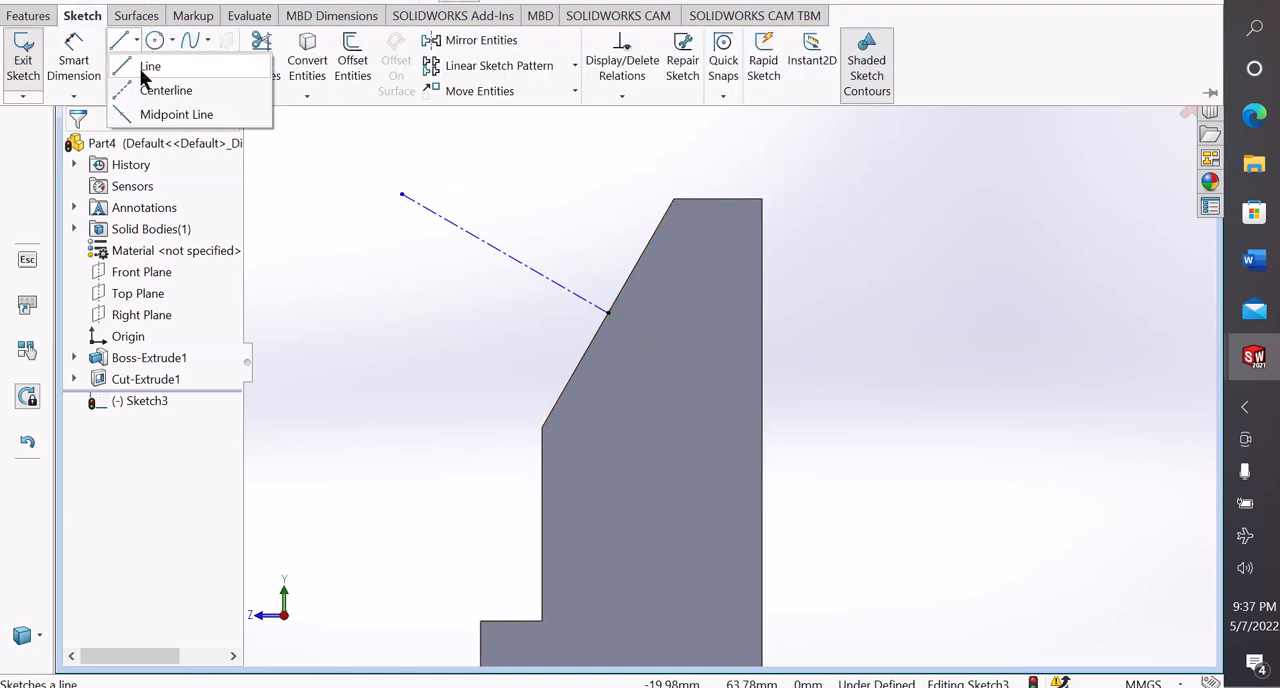
click(148, 67)
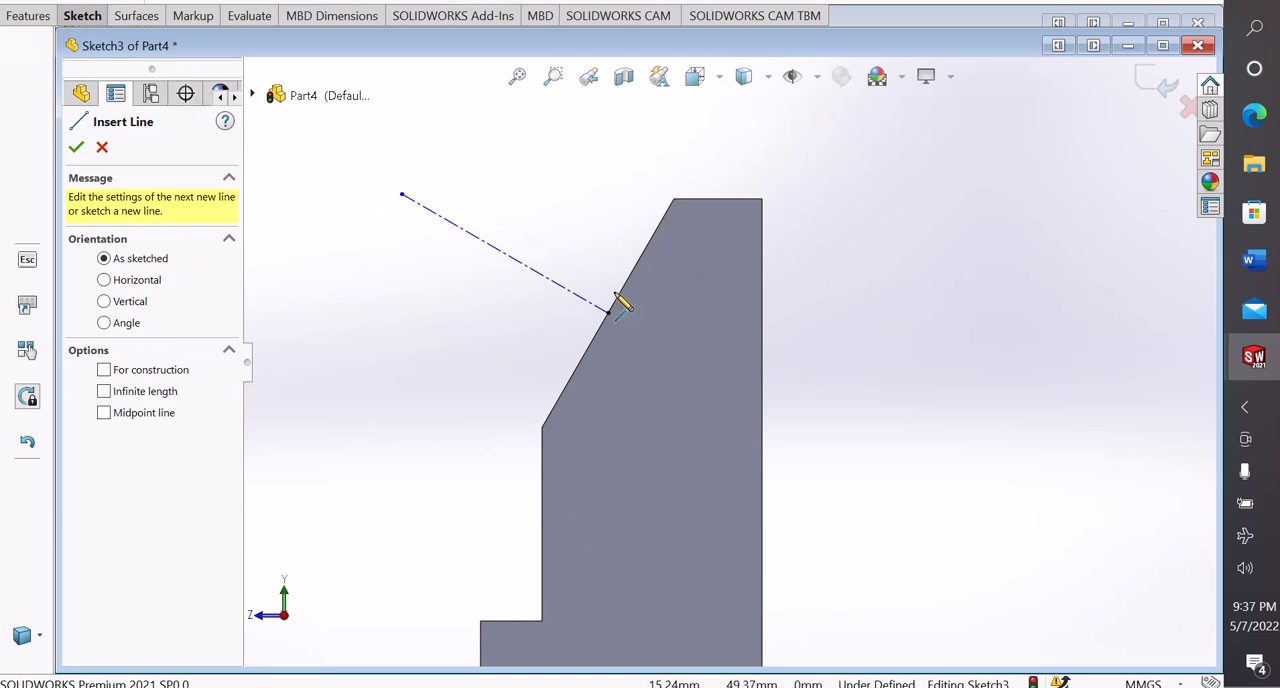
click(542, 428)
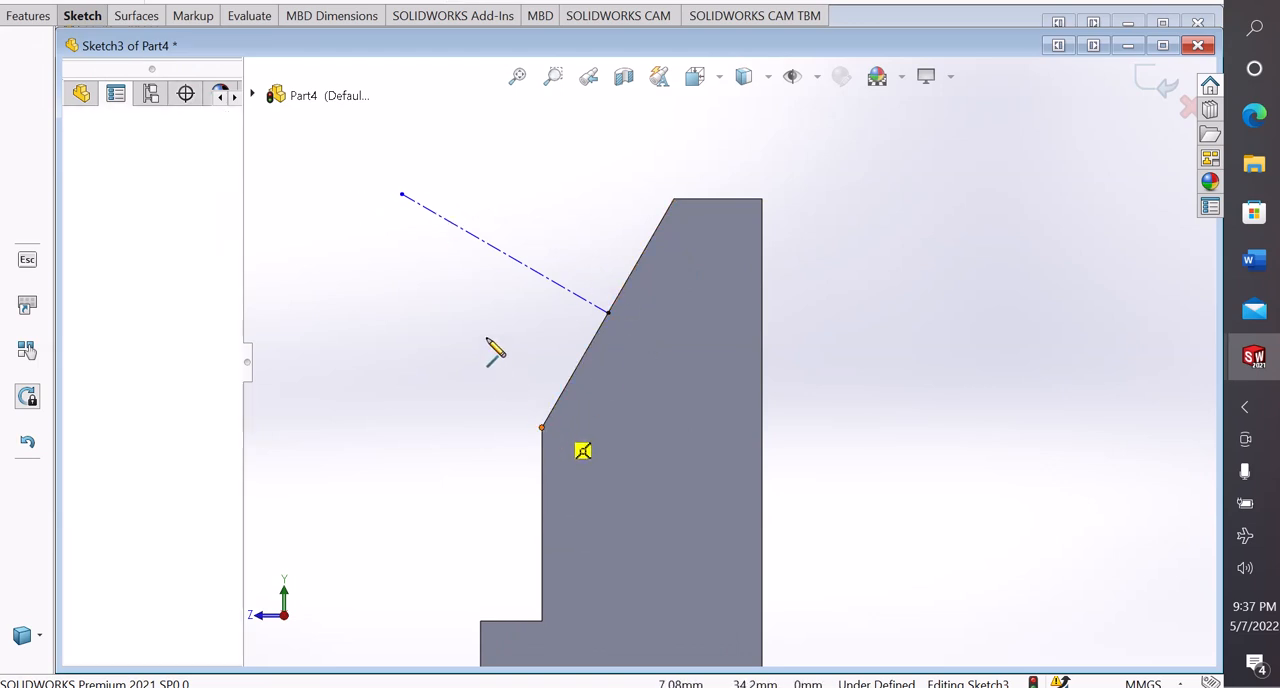
click(418, 275)
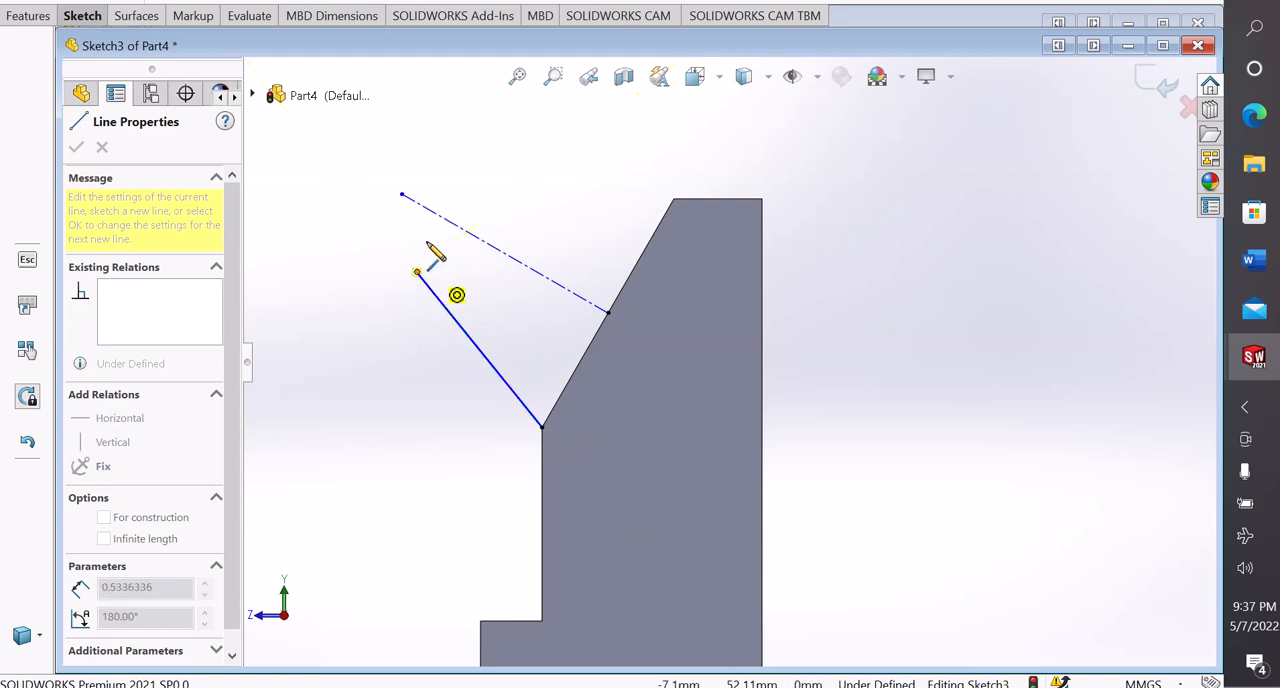
click(488, 193)
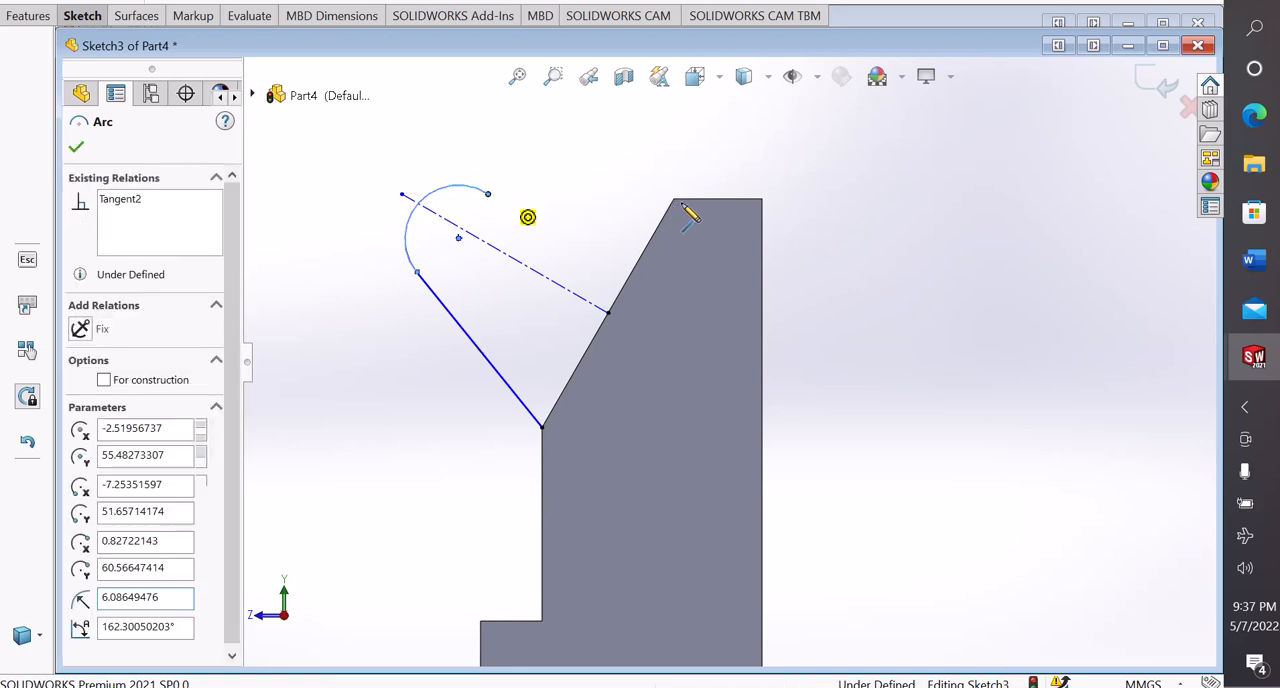
Connect the arc's free end to the sloped edge's upper end with a line about 21 mm long and end the chain
click(675, 200)
right_click(676, 202)
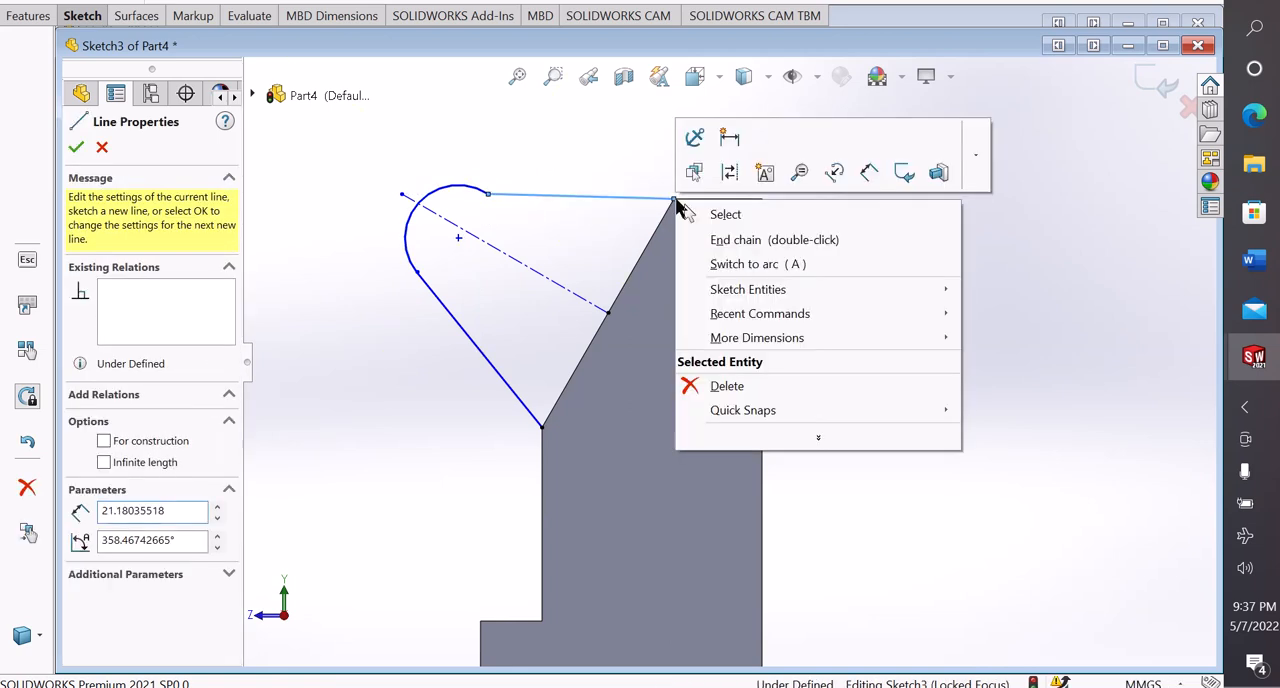
click(722, 214)
Move the junction of the arc and the upper line outward to about X -2.83, Y 60.92, and deselect it
scroll(510, 215, down, 2)
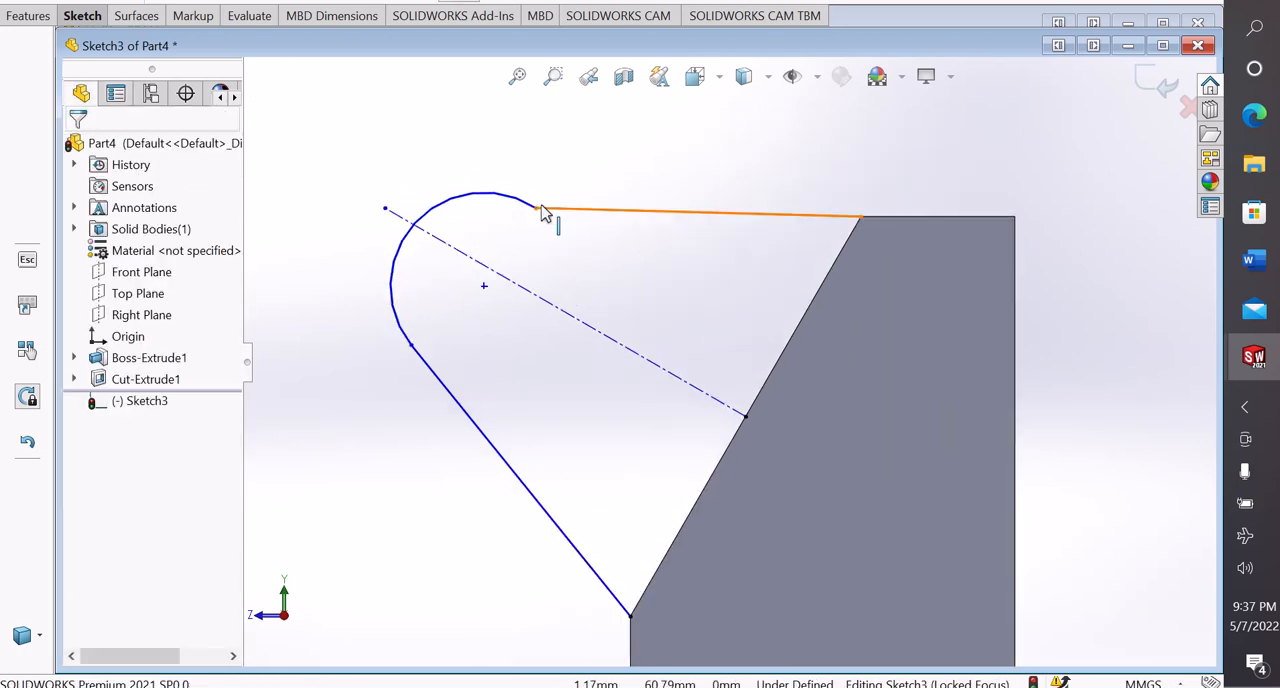
drag(536, 210, 488, 212)
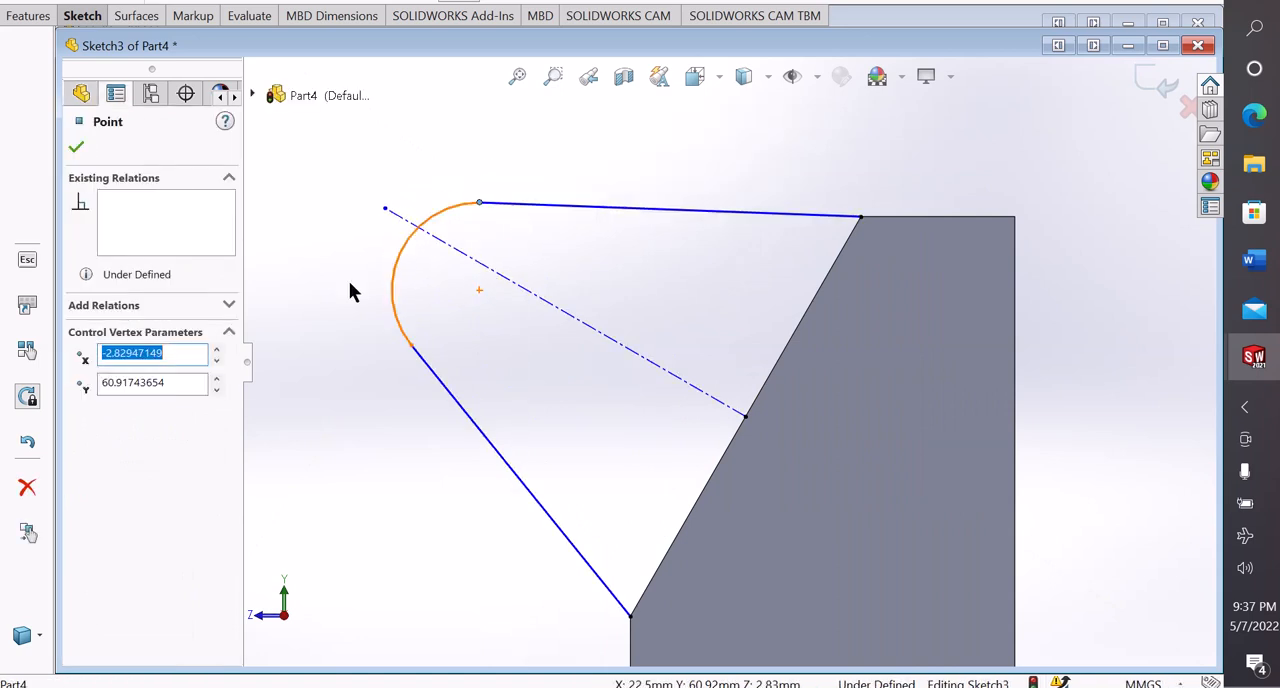
key(Escape)
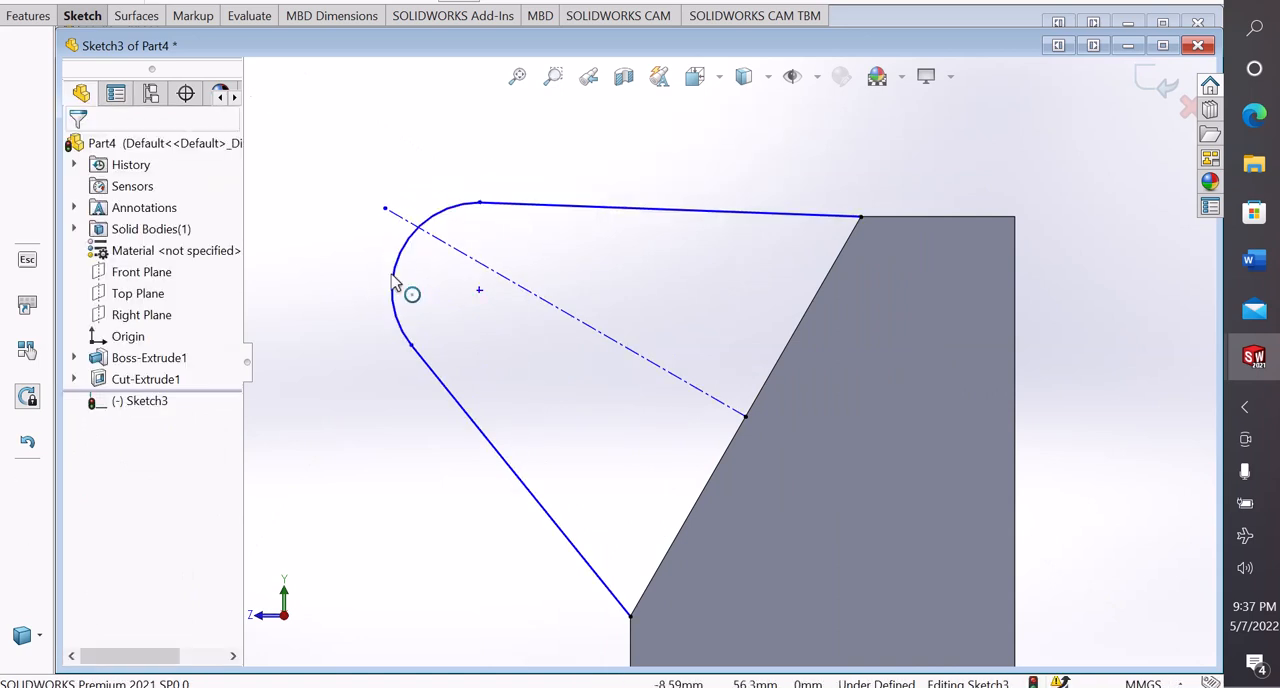
Make the arc tangent to the adjoining straight lines at both its upper and lower end points
click(480, 204)
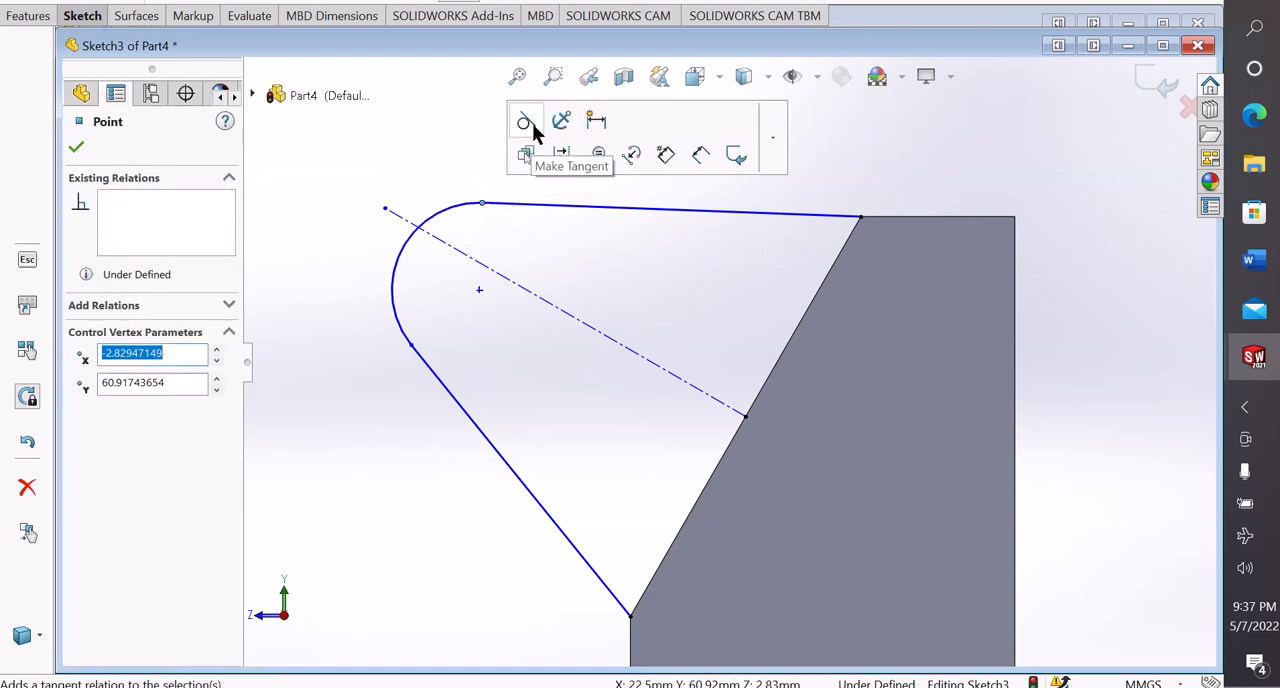
click(416, 351)
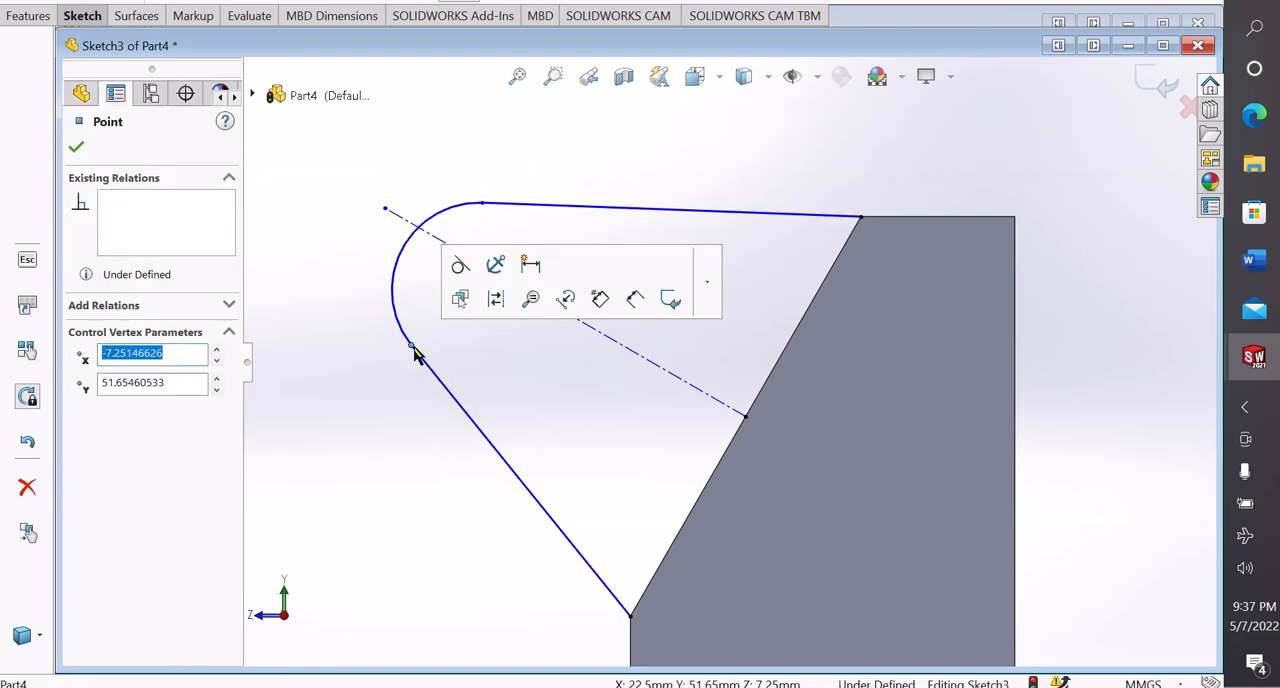
click(459, 275)
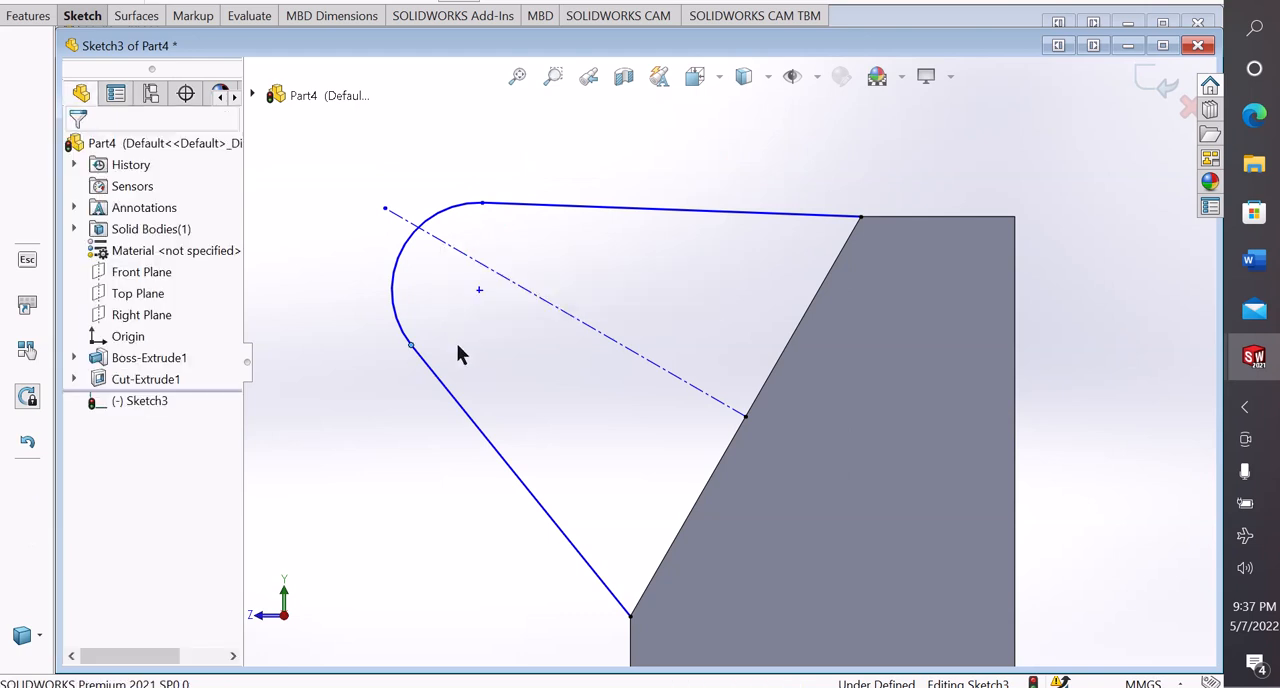
Make the arc's two end points symmetric about the centerline
click(482, 204)
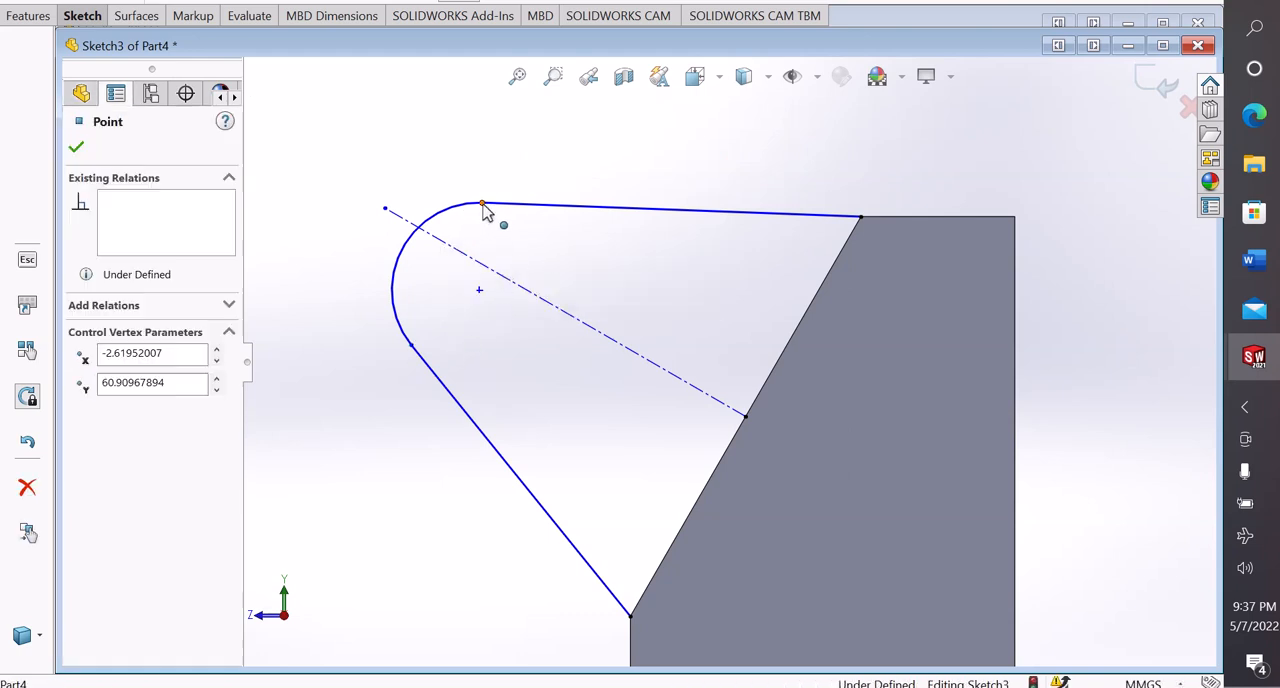
ctrl+click(411, 347)
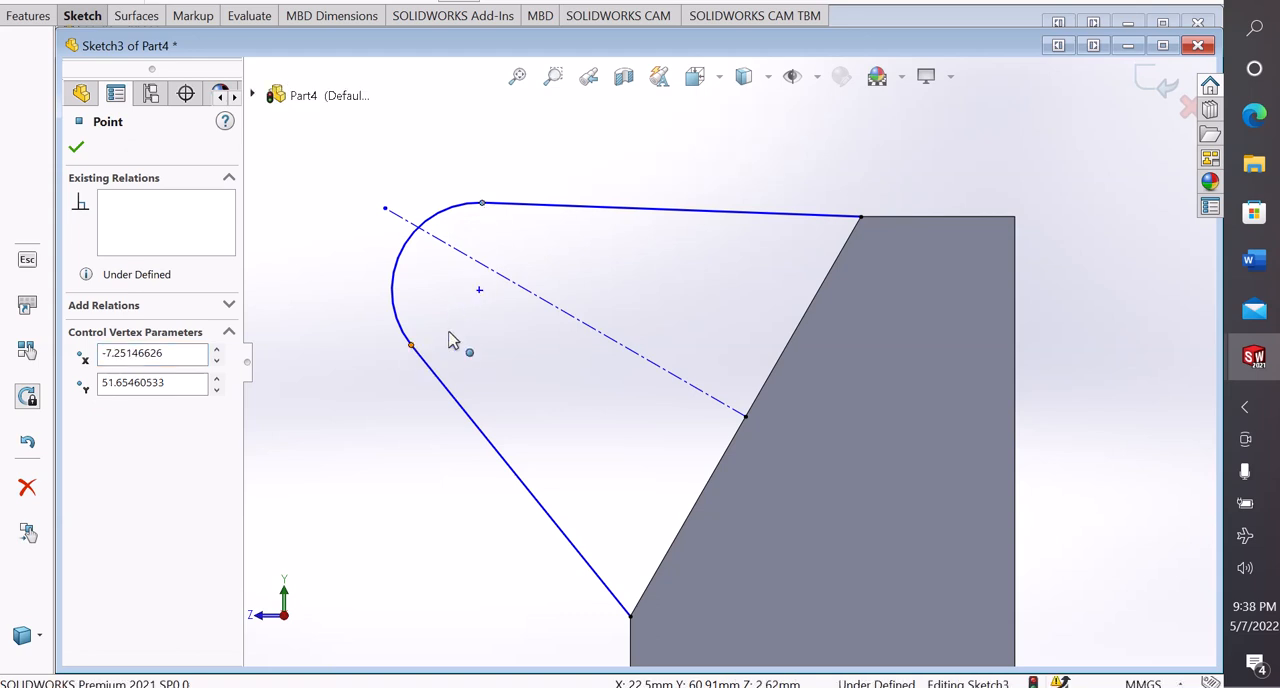
ctrl+click(523, 291)
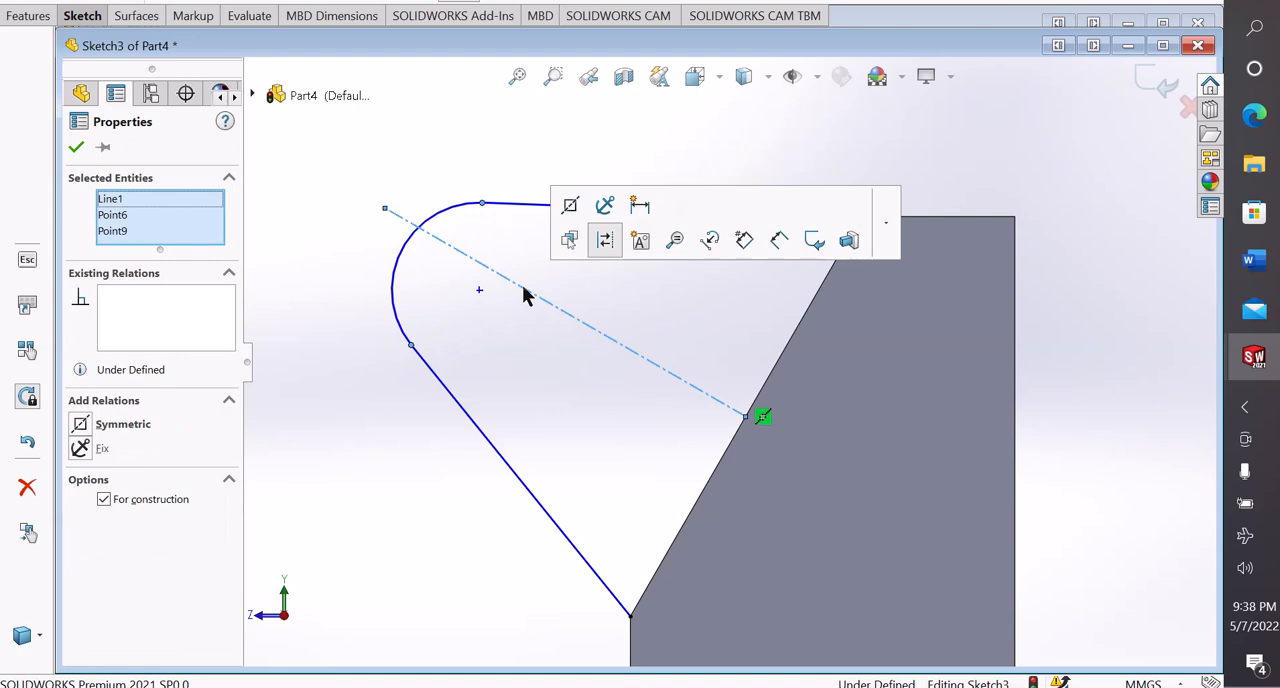
click(571, 208)
click(460, 297)
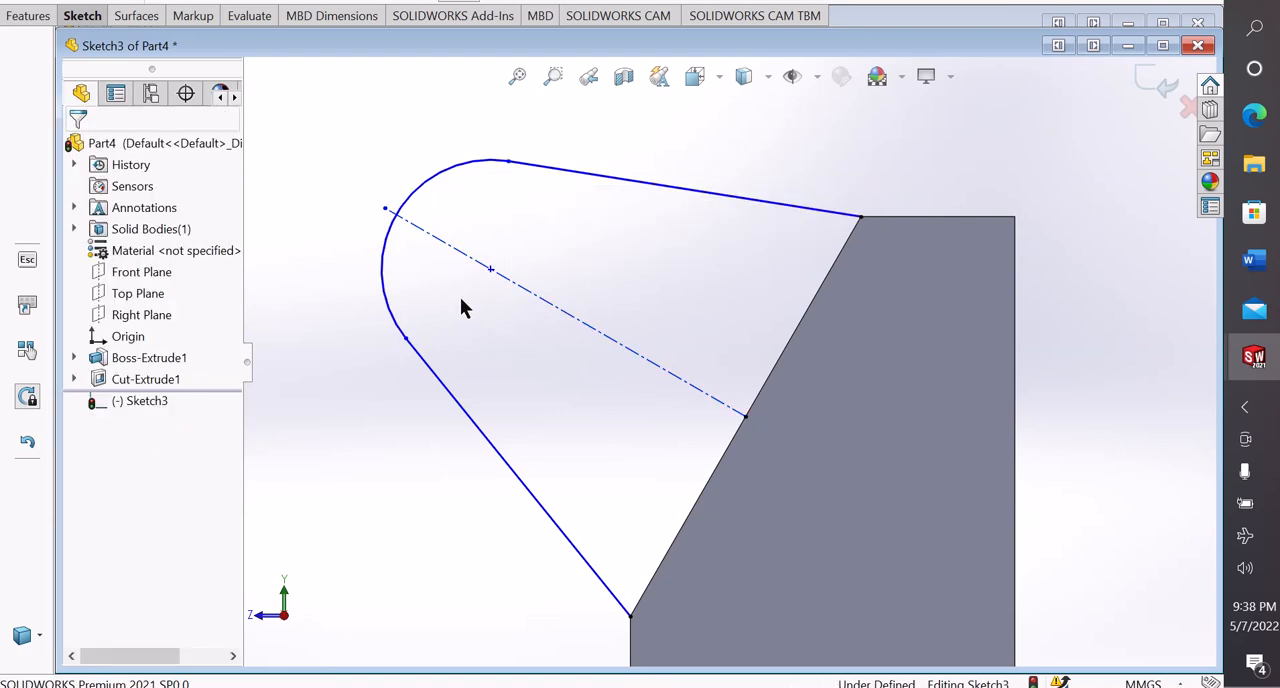
Convert the block's sloped edge into a sketch line that closes the lug profile
click(806, 326)
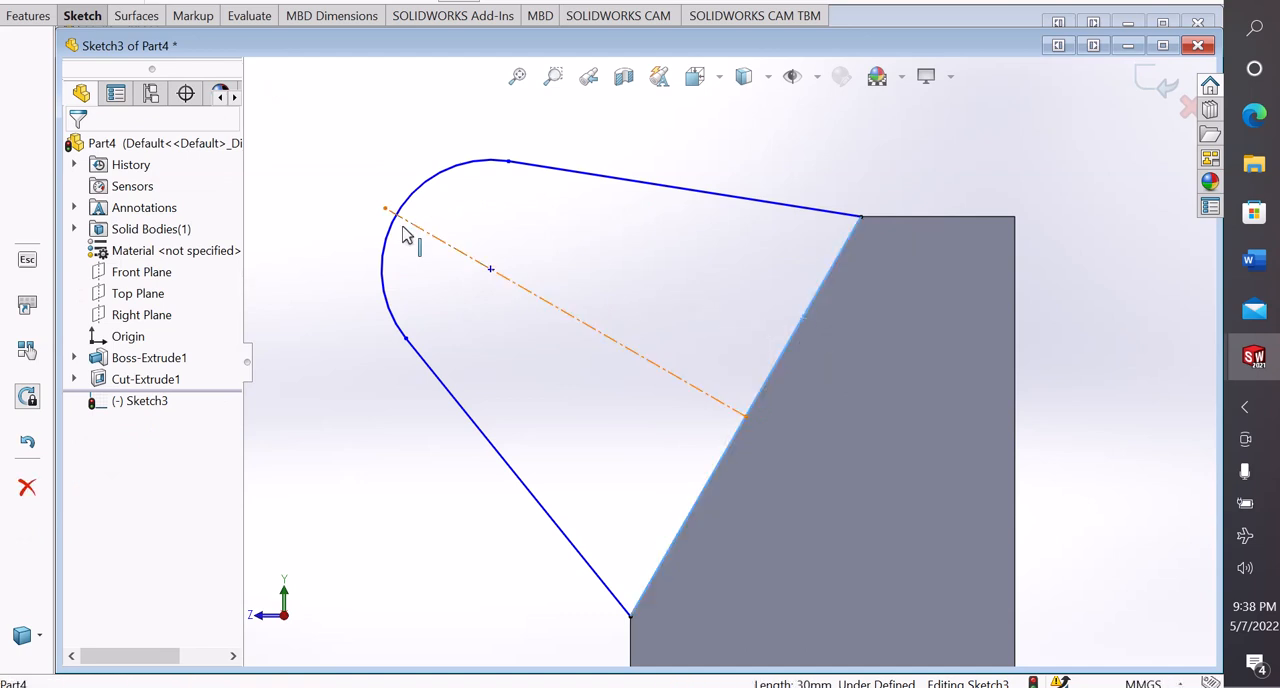
click(99, 18)
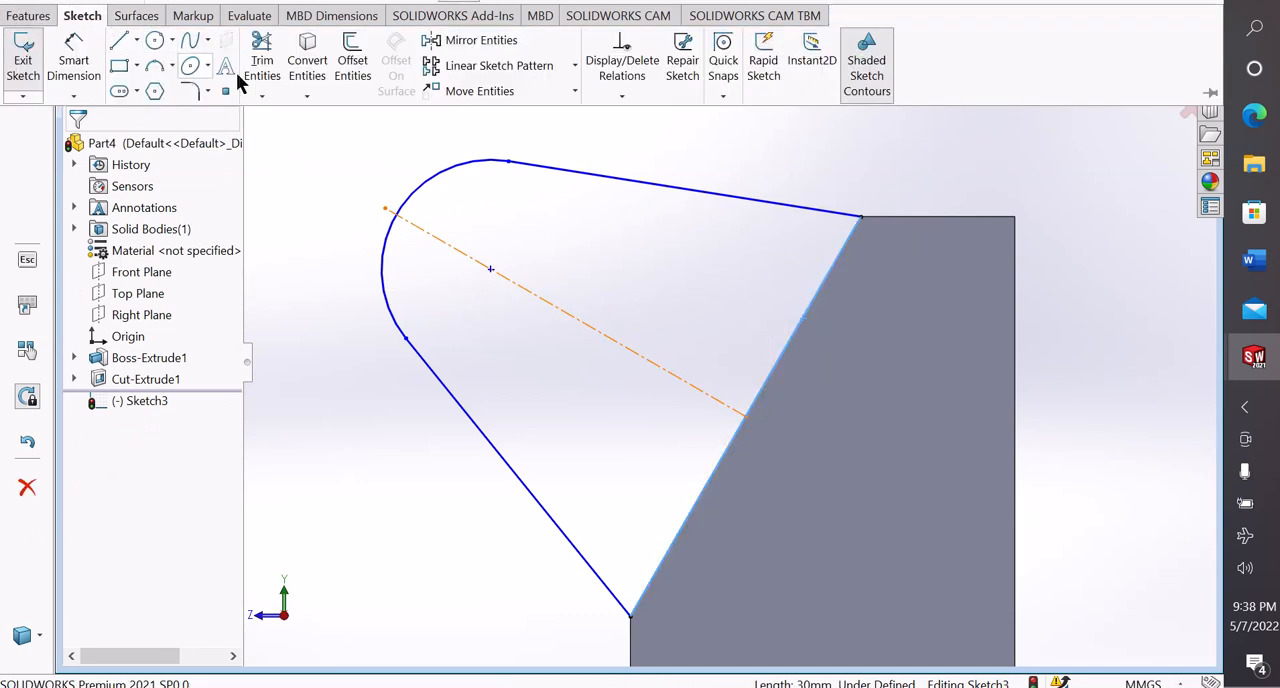
click(308, 56)
scroll(386, 366, up, 2)
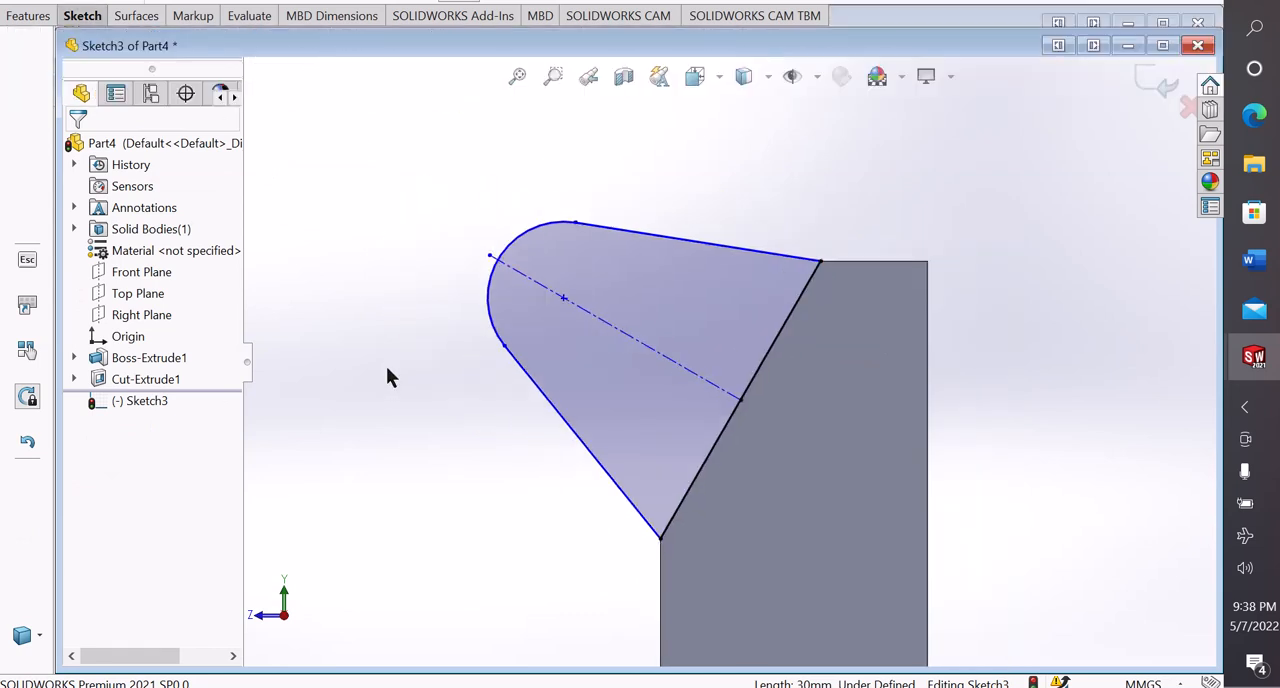
Sketch a circle of about 3.43 mm radius centred on the lug arc's centre point
scroll(392, 476, up, 1)
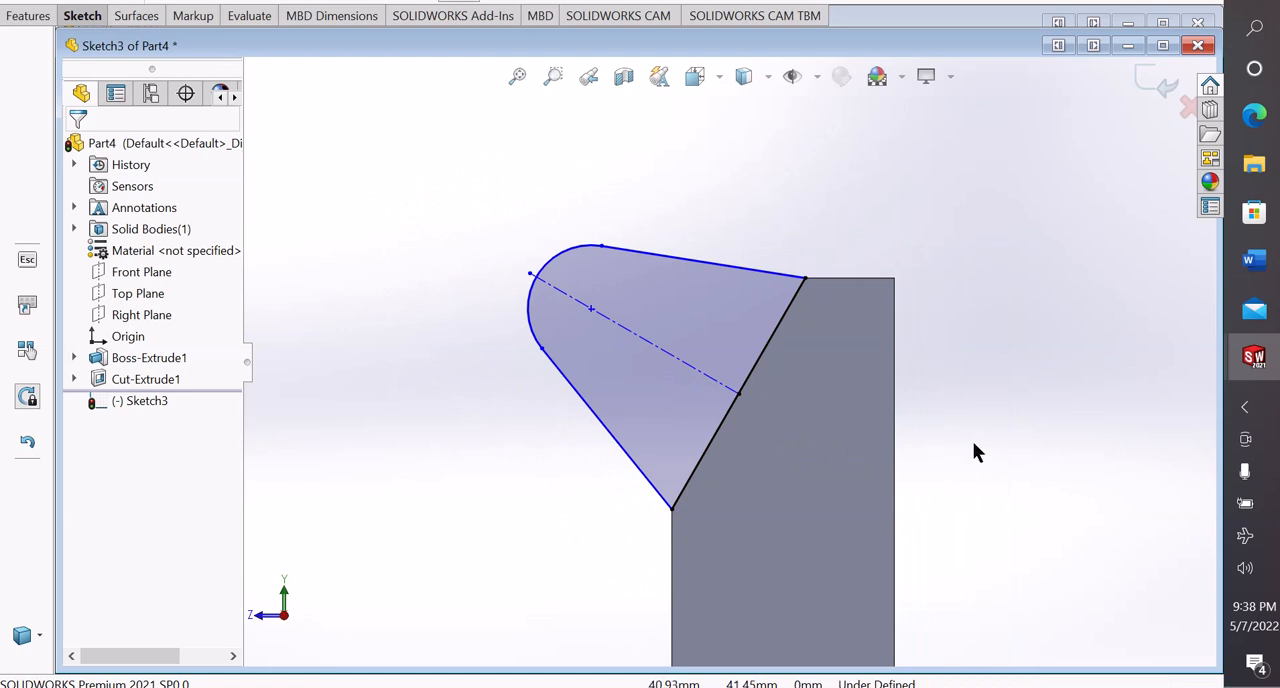
click(82, 16)
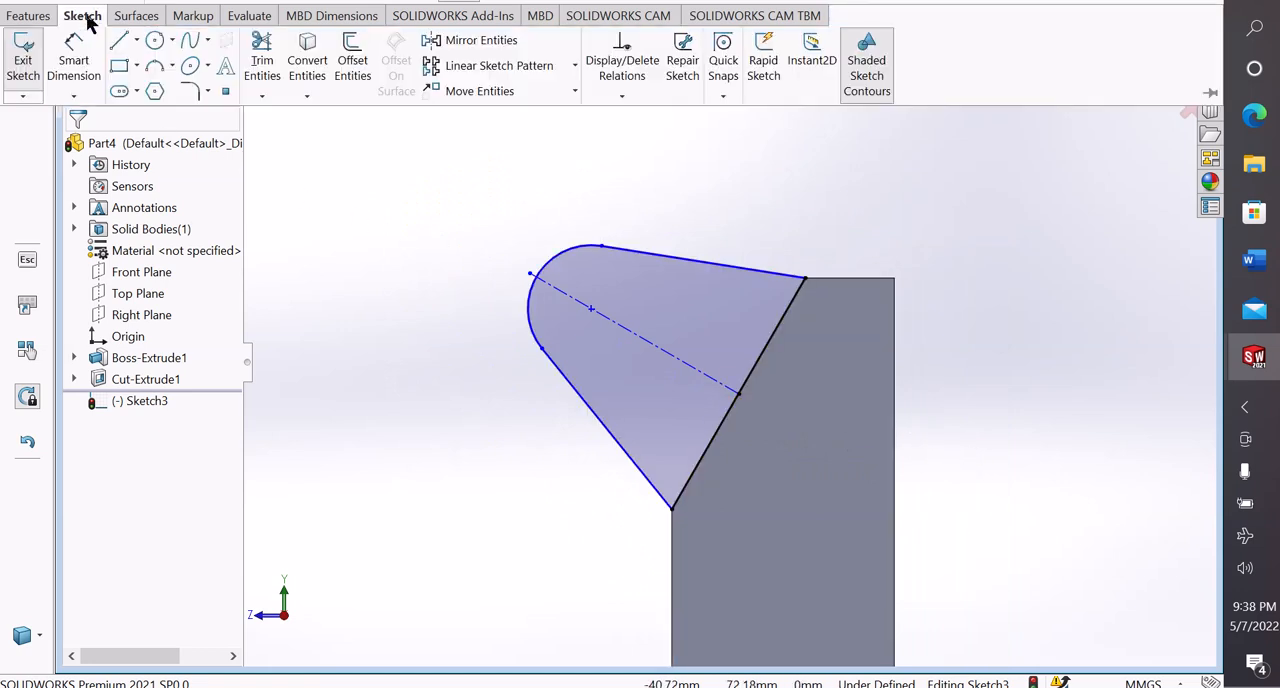
click(170, 40)
click(180, 63)
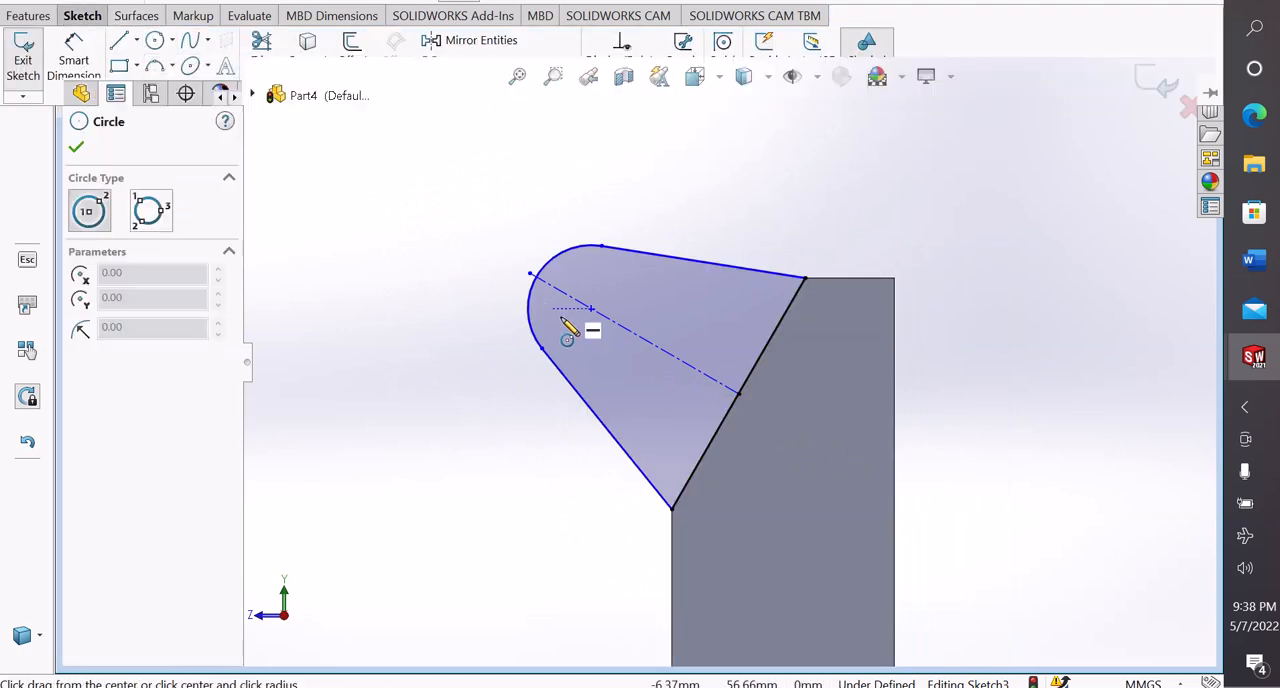
click(591, 309)
click(612, 289)
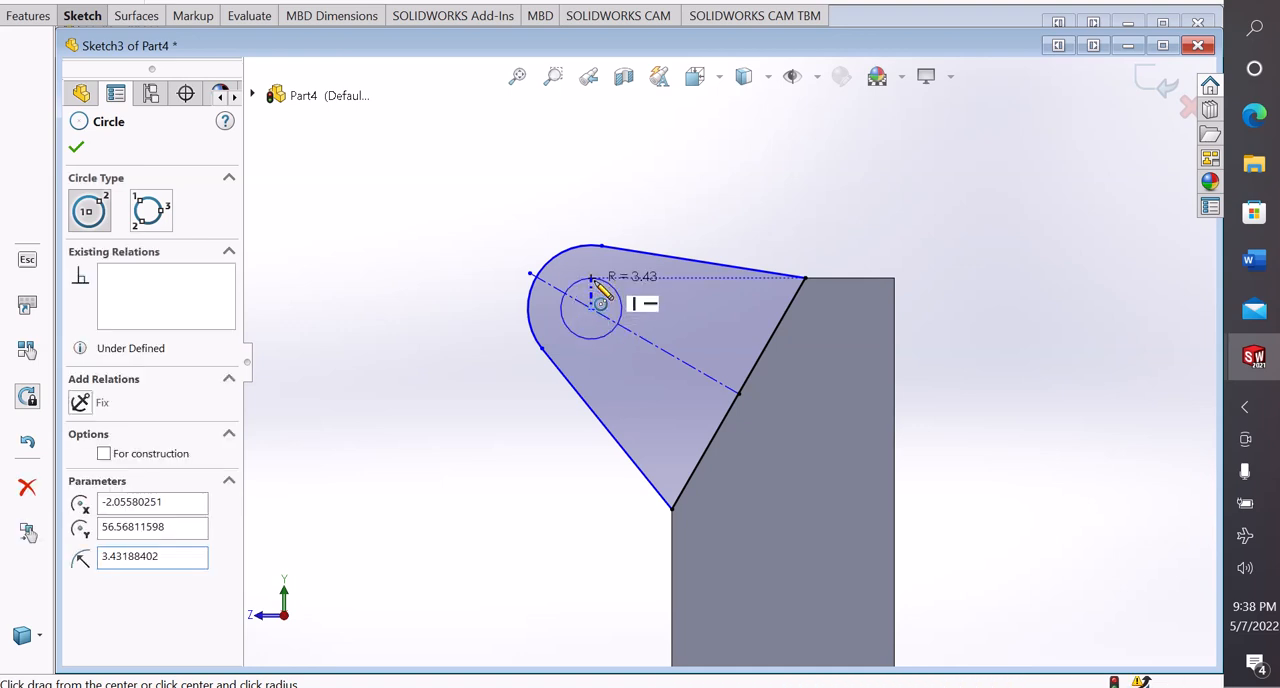
right_click(612, 289)
click(640, 296)
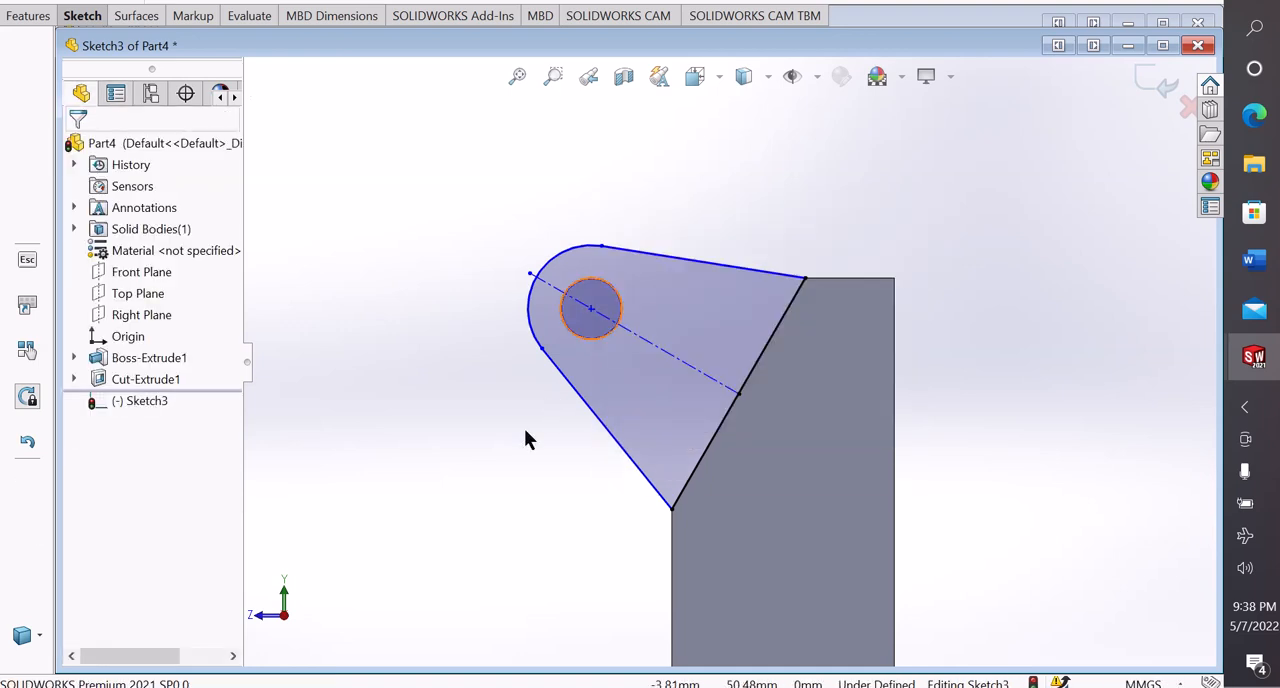
Dimension the circle's diameter as 8 mm and leave the dimension command
click(615, 278)
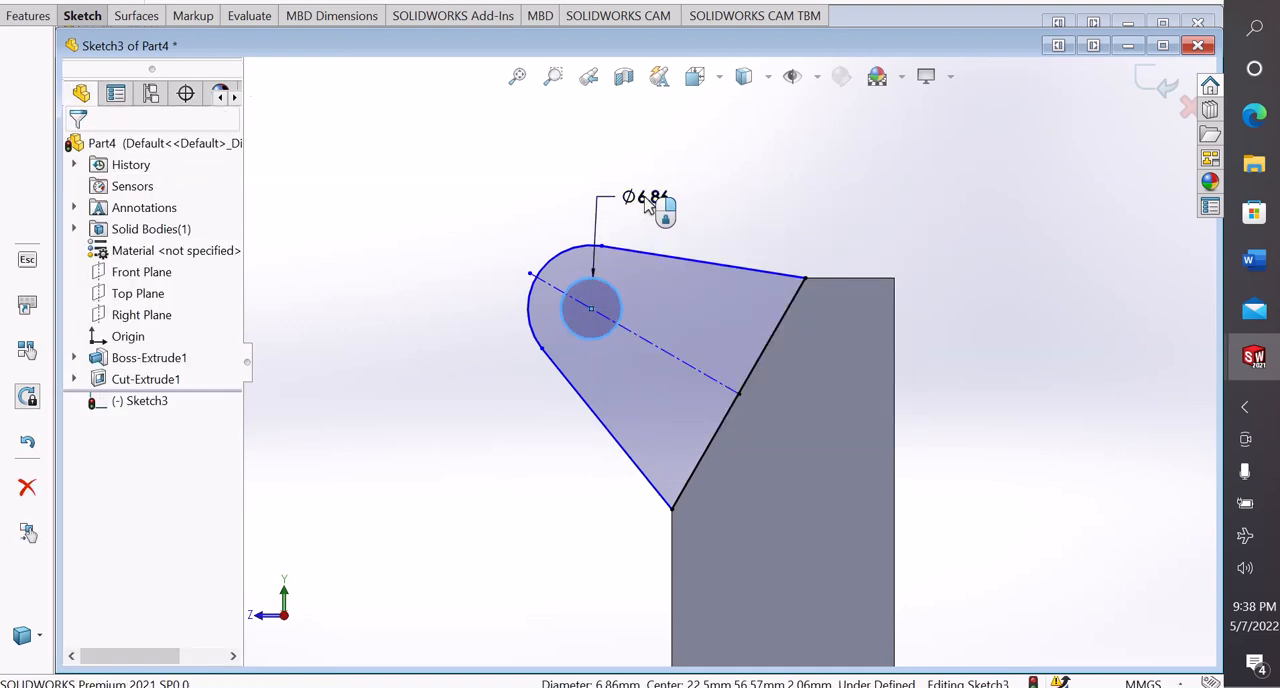
click(648, 200)
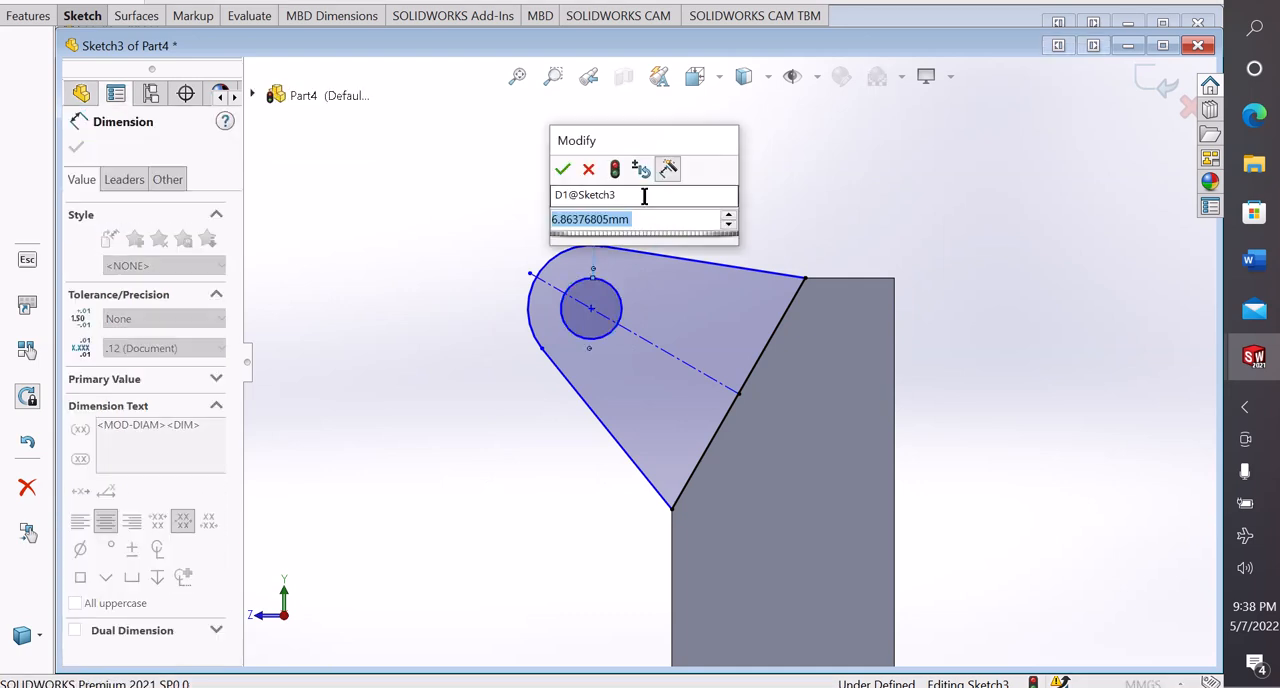
text(8)
key(Return)
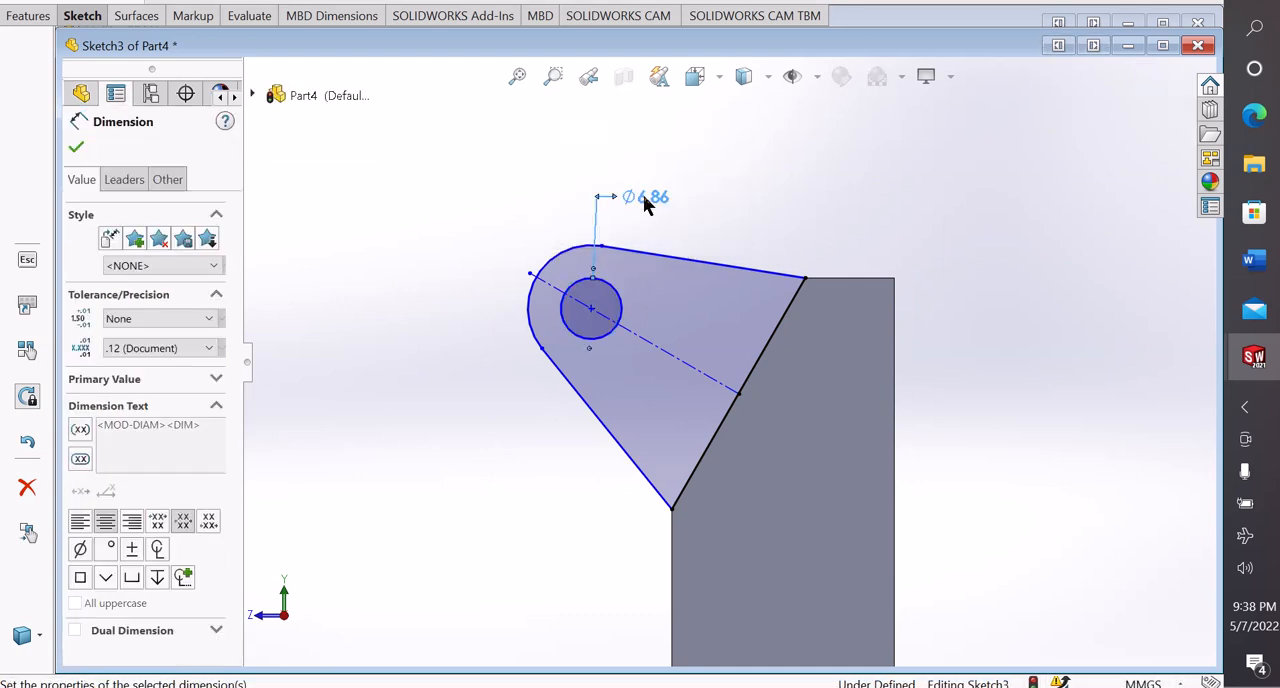
click(766, 217)
right_click(766, 217)
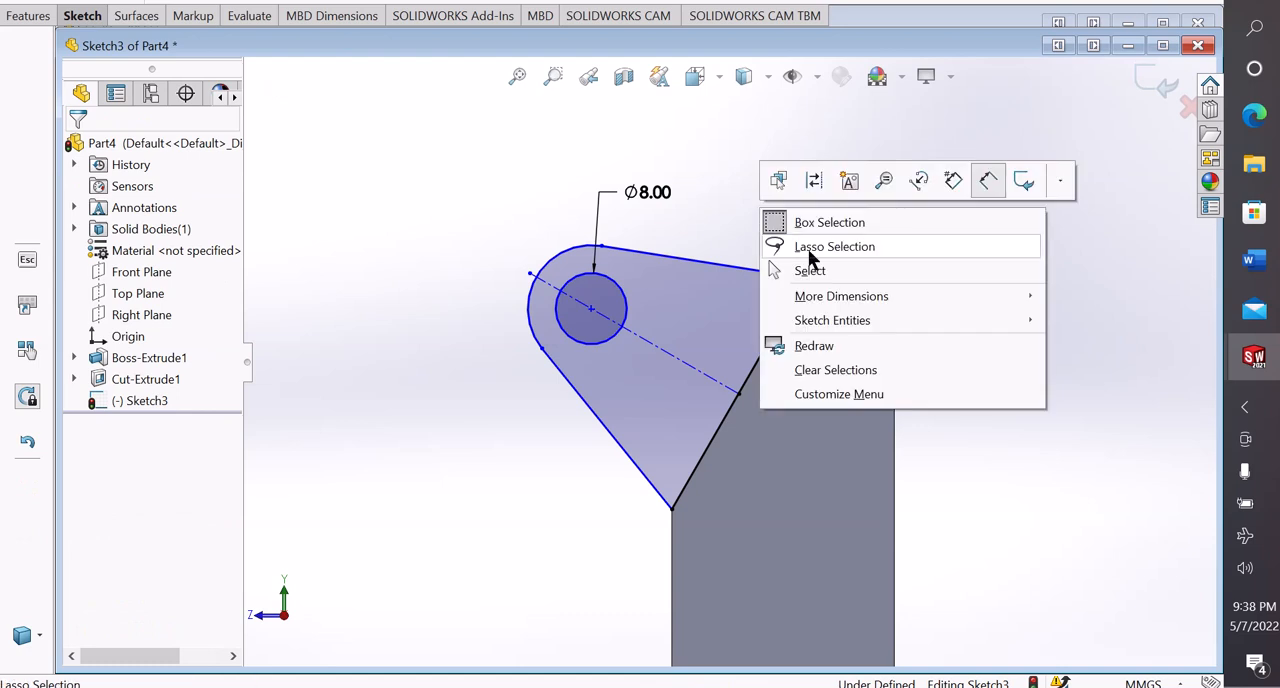
click(818, 272)
scroll(790, 290, up, 1)
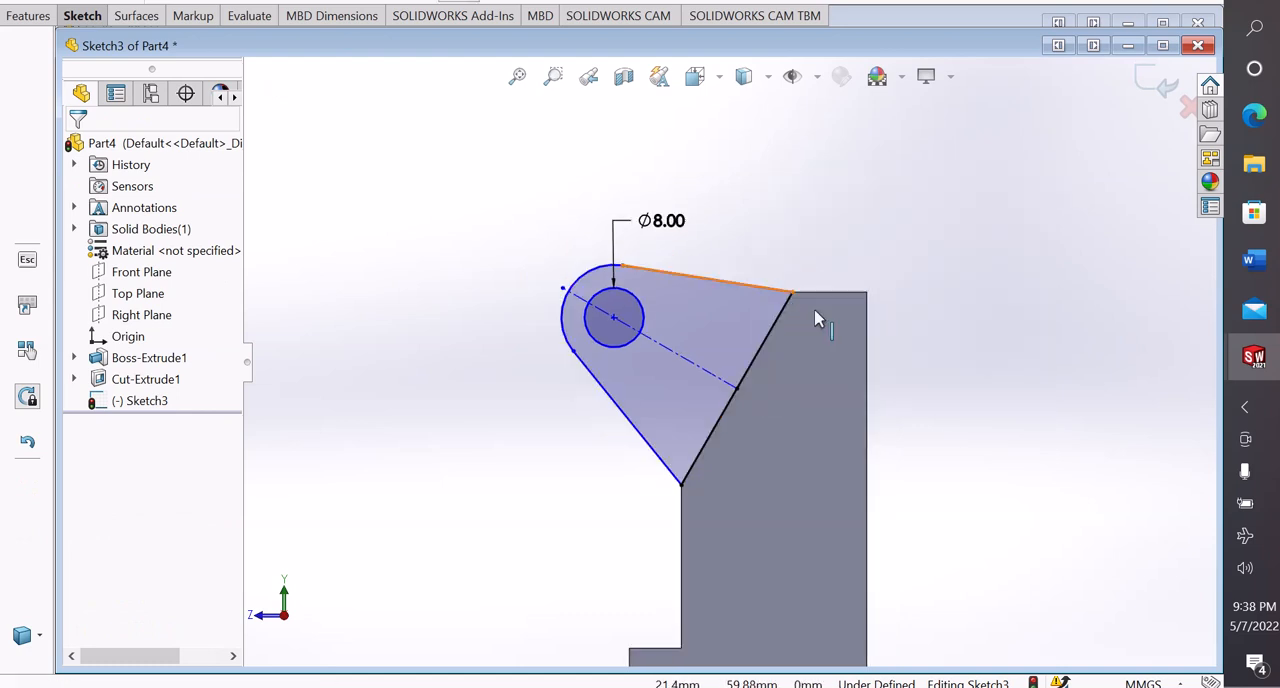
Dimension the distance from the circle's centre to the sloped edge as 30 mm and leave the dimension command
right_drag(954, 563, 914, 366)
scroll(868, 458, up, 2)
scroll(868, 458, down, 2)
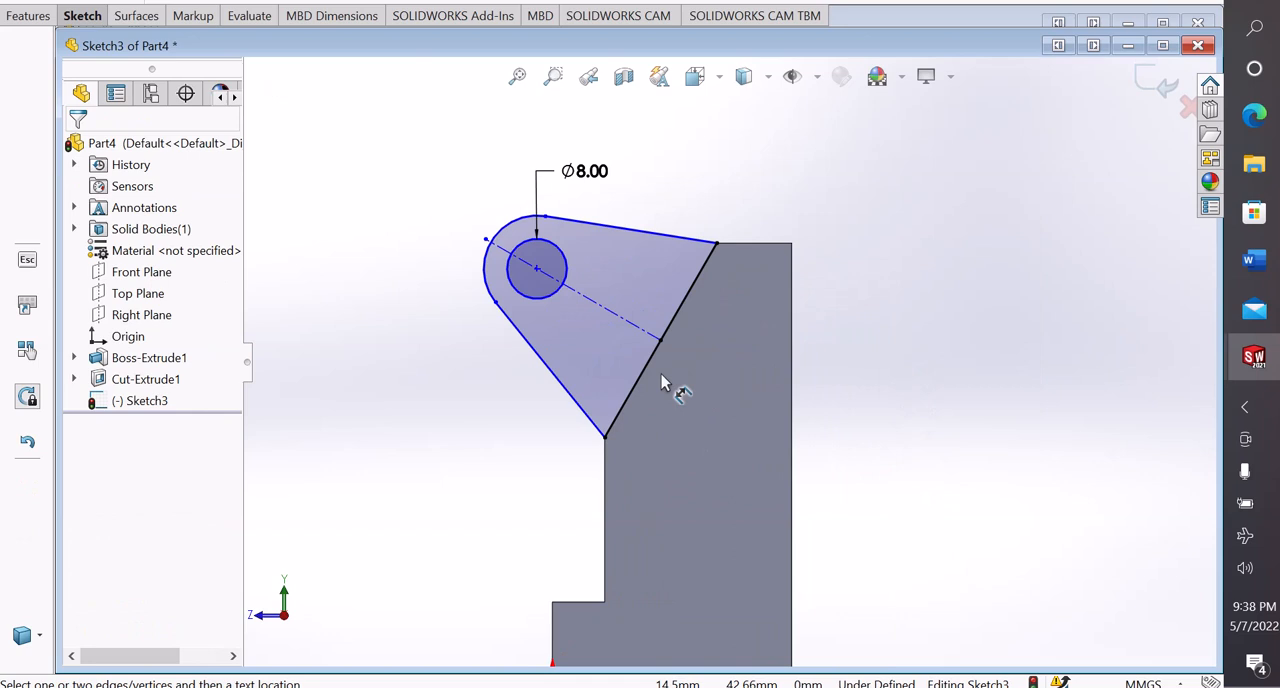
click(540, 270)
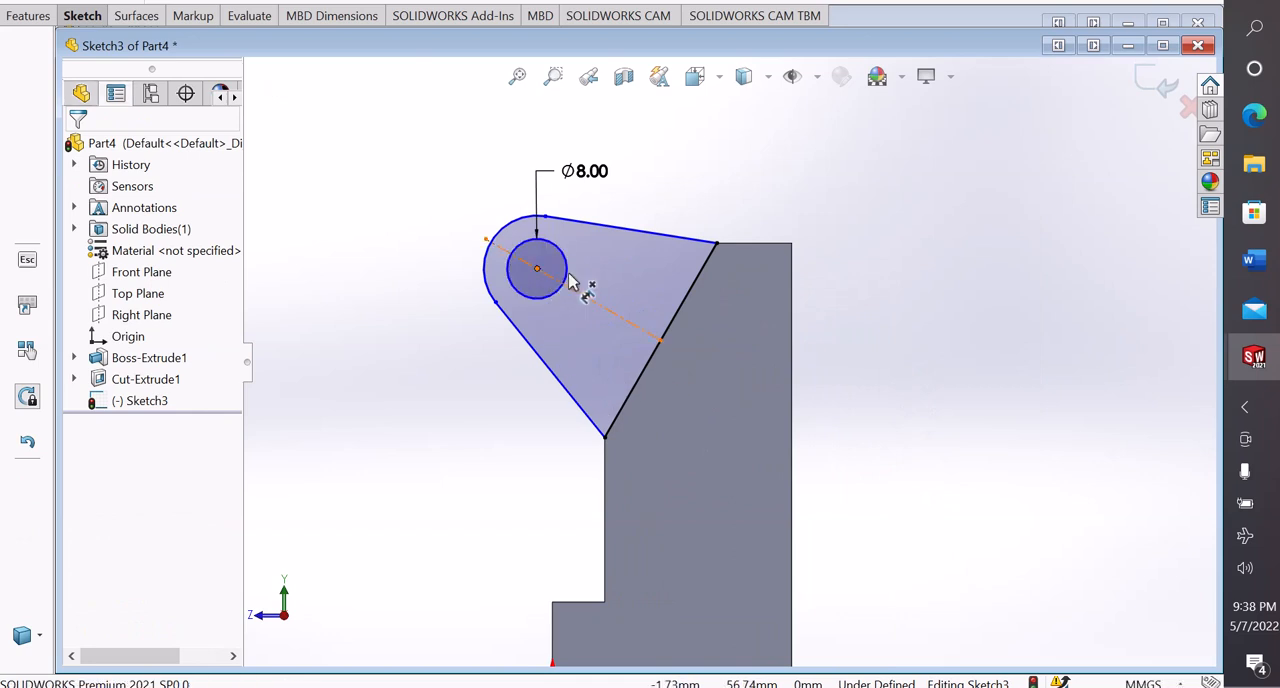
click(690, 310)
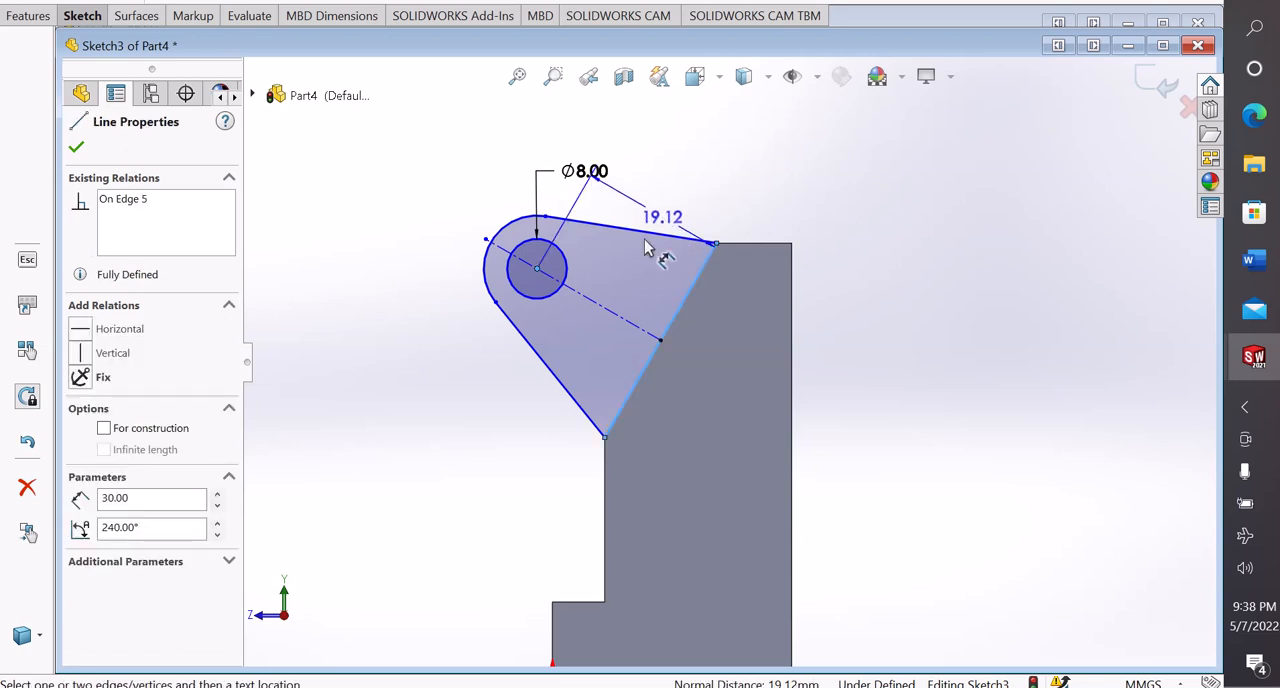
click(511, 400)
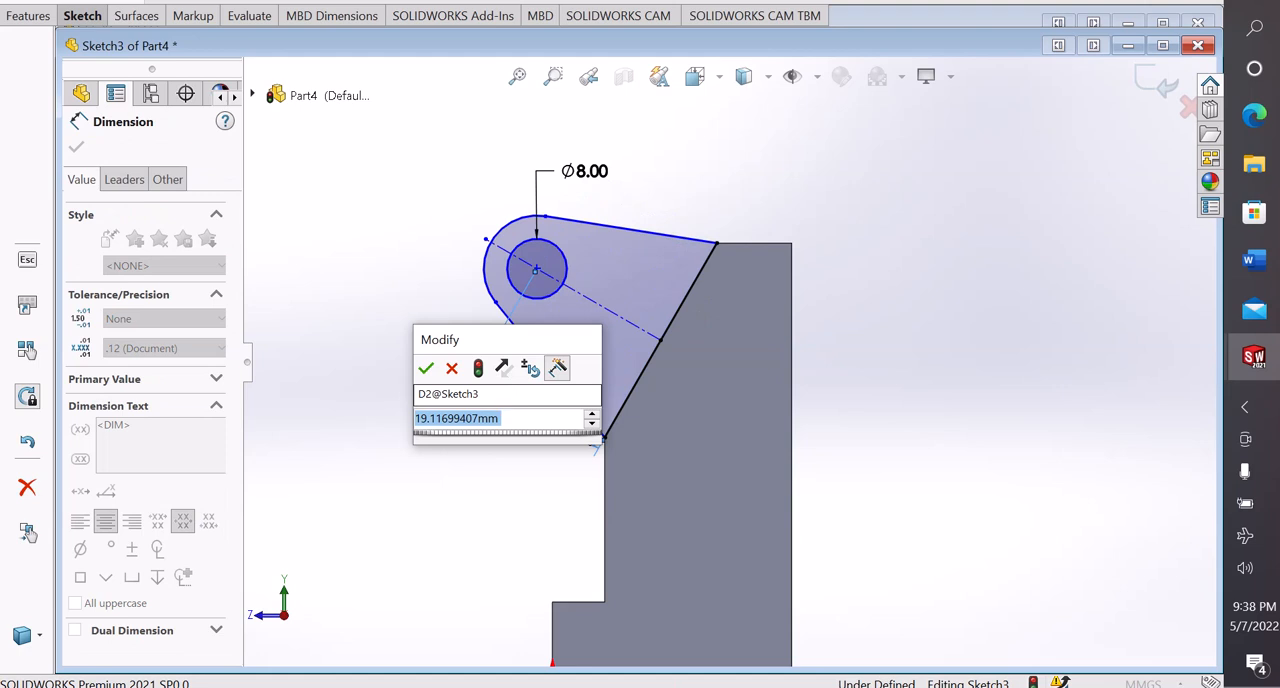
text(20)
key(Return)
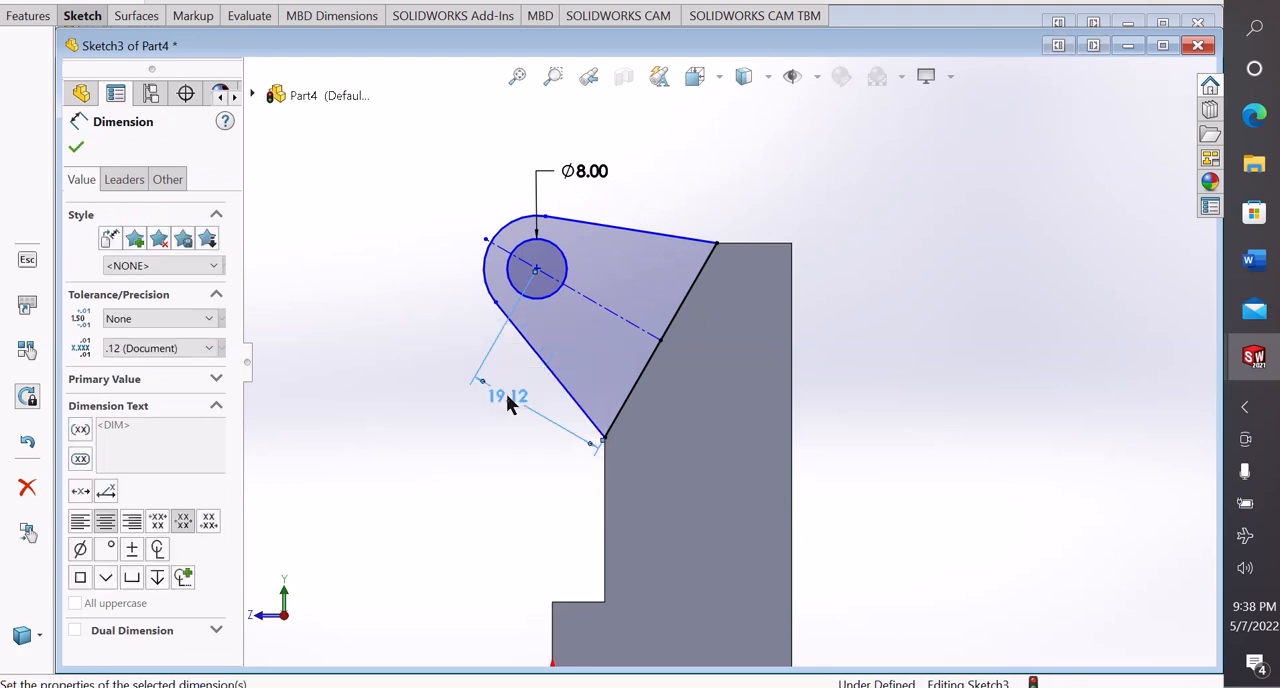
right_click(371, 240)
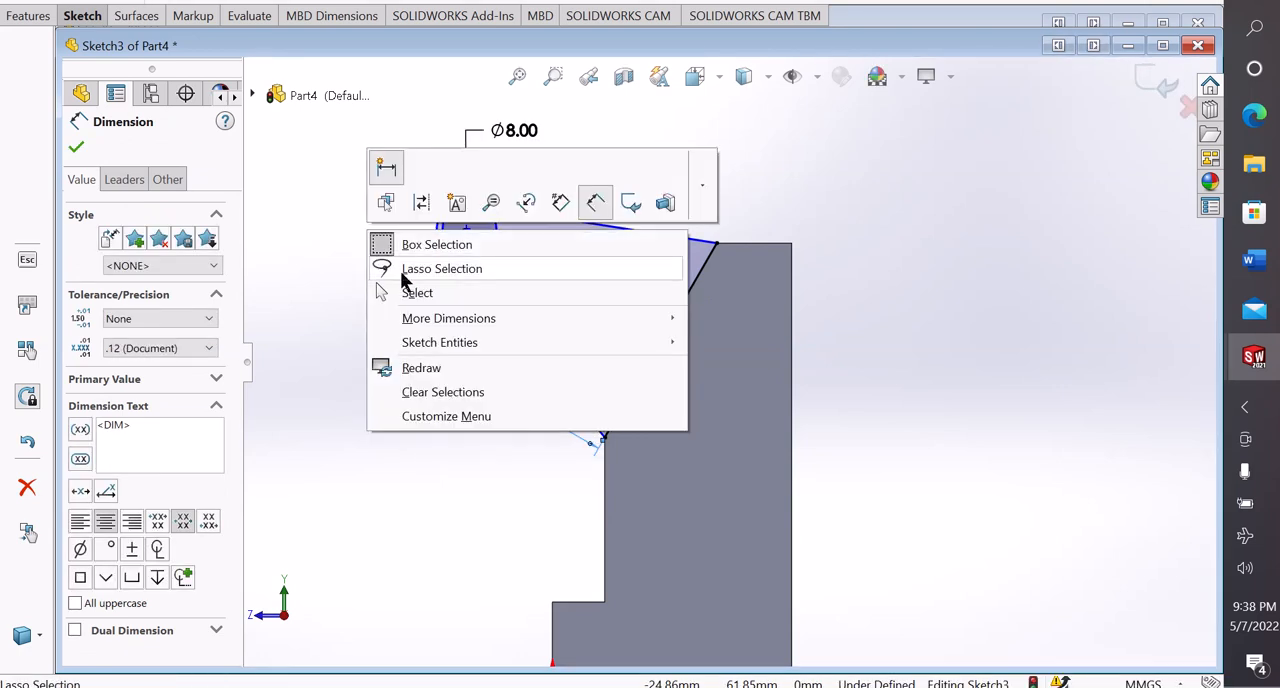
click(408, 292)
Move the arc's lower end point outward so the arc encloses the circle with a radius of about 7.88 mm
scroll(470, 240, down, 1)
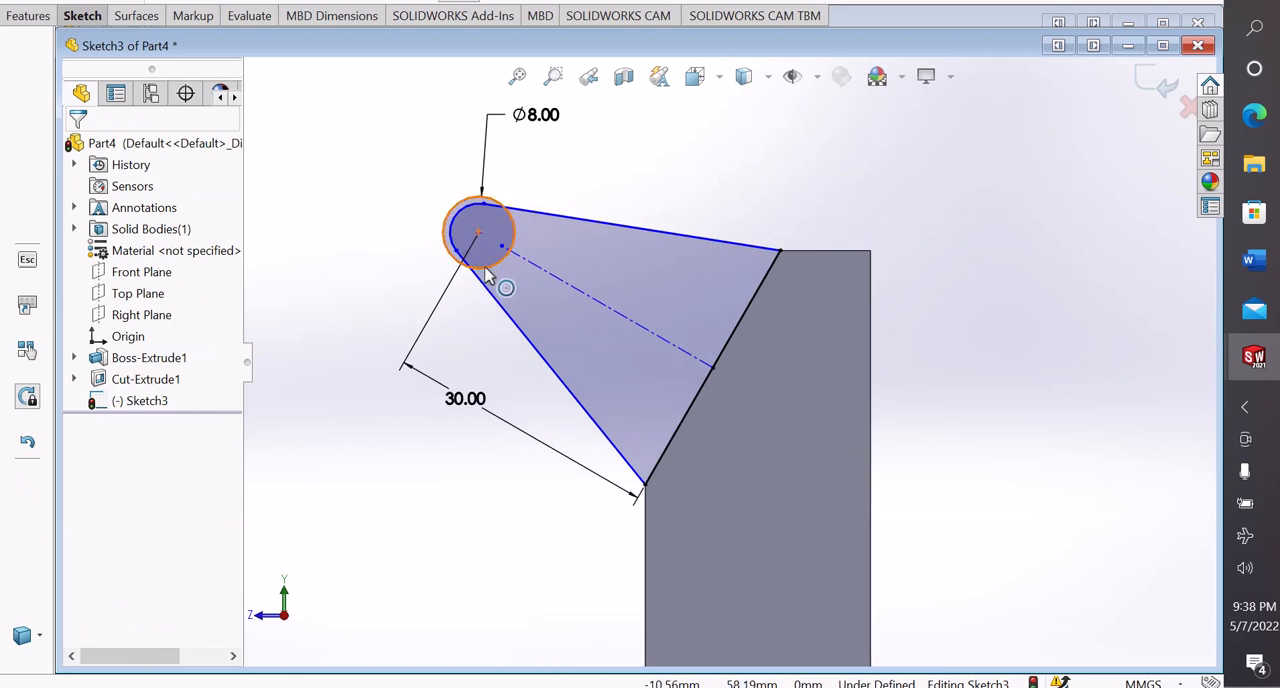
drag(456, 250, 416, 279)
click(380, 264)
scroll(380, 264, up, 1)
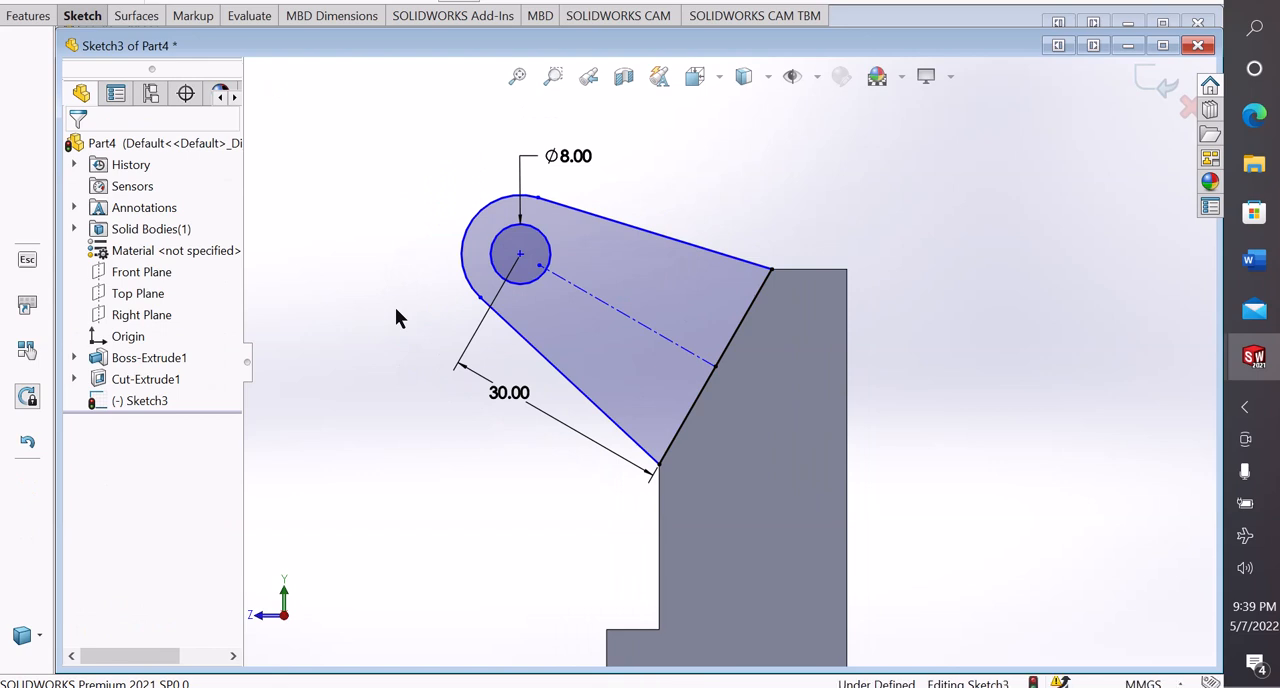
Dimension the lug arc's radius as 10 mm and leave the dimension command
right_drag(480, 508, 408, 184)
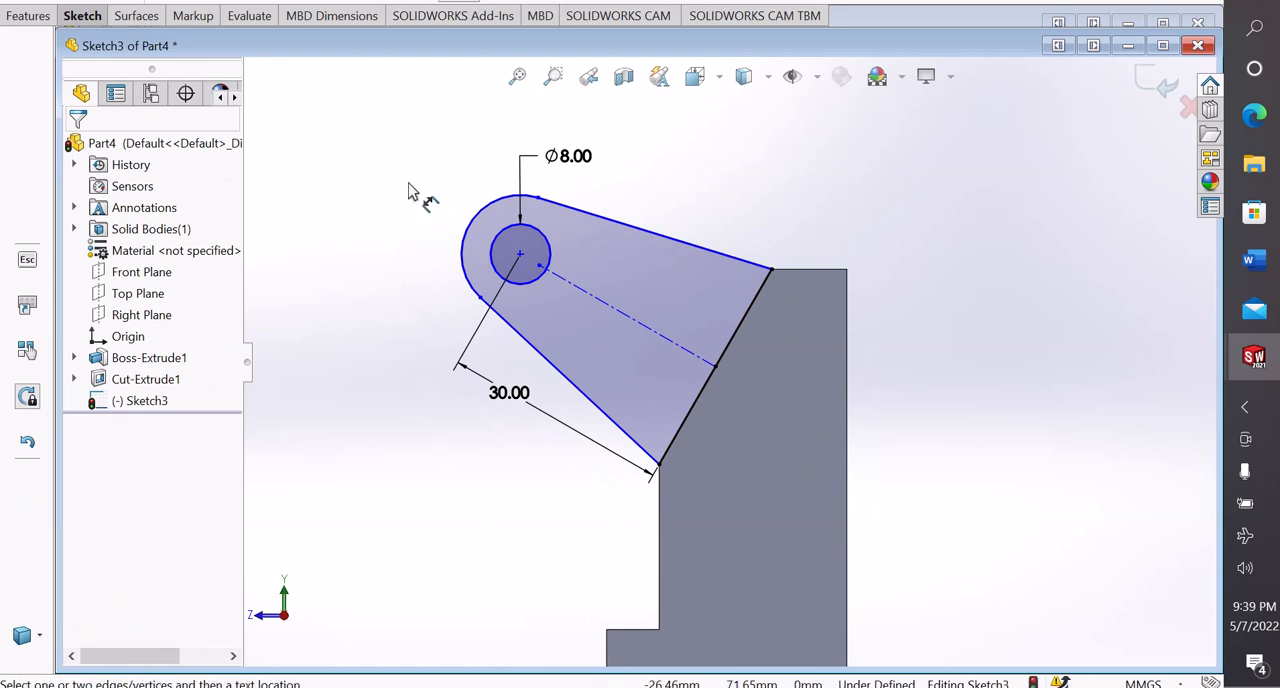
click(460, 220)
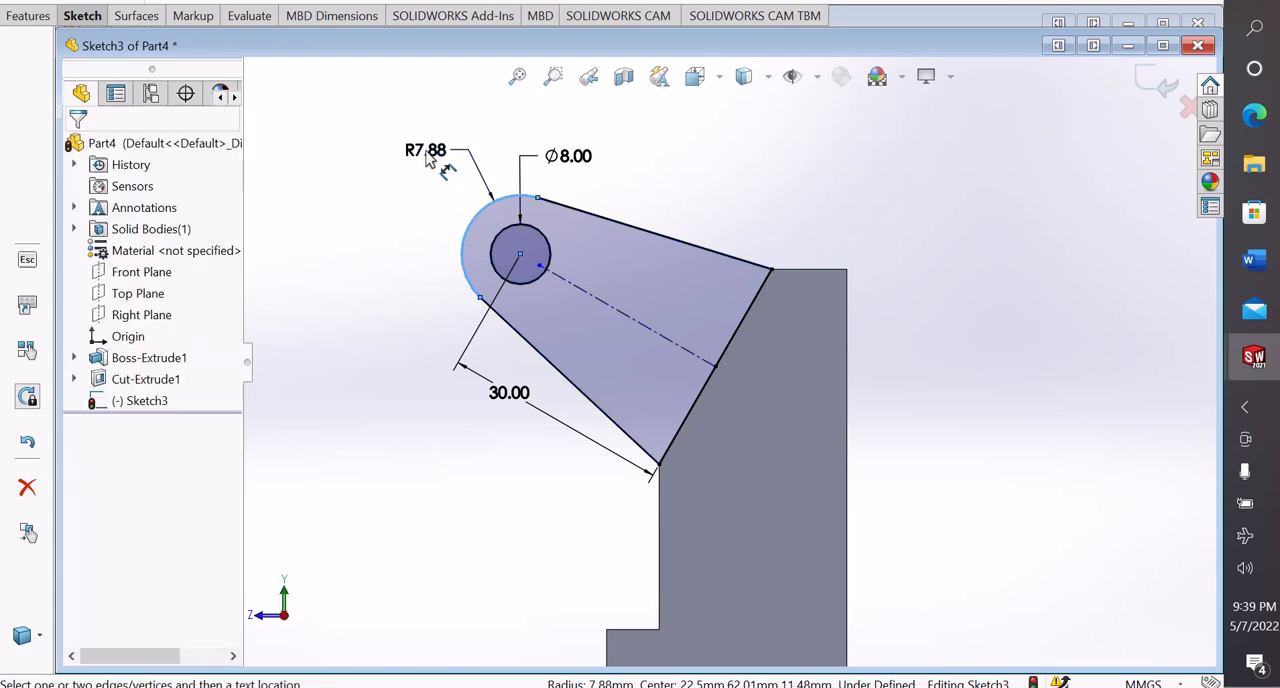
click(428, 152)
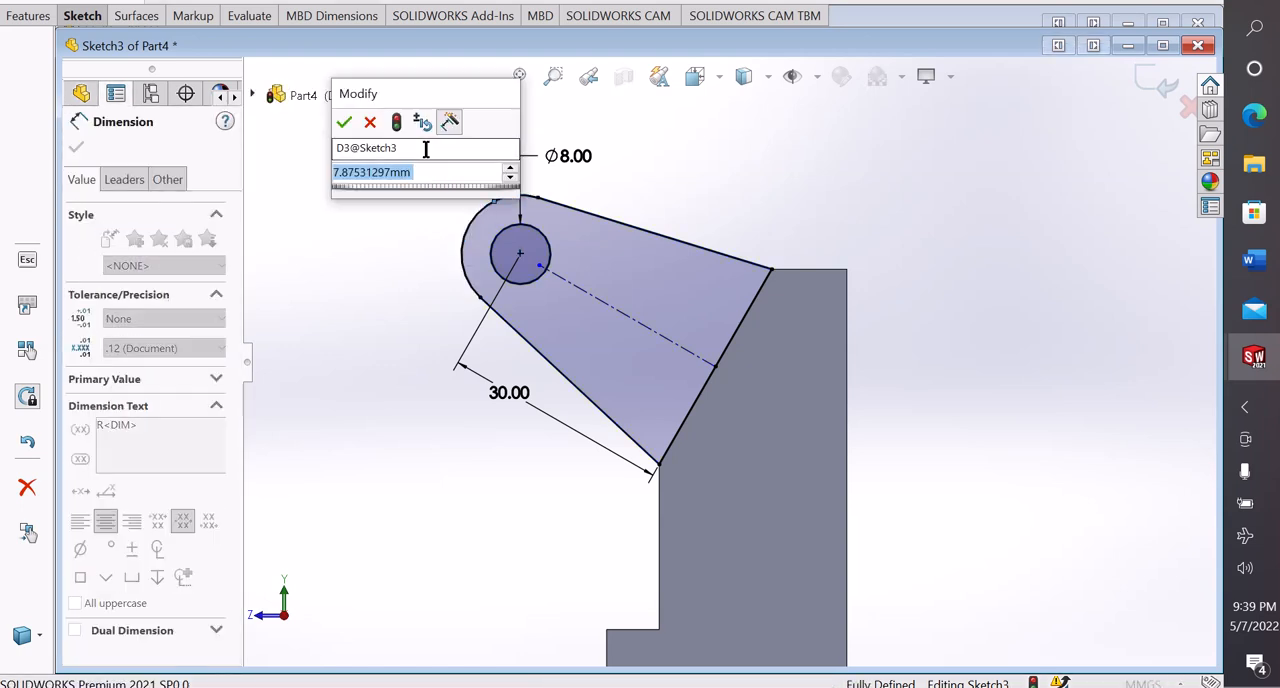
text(10)
key(Return)
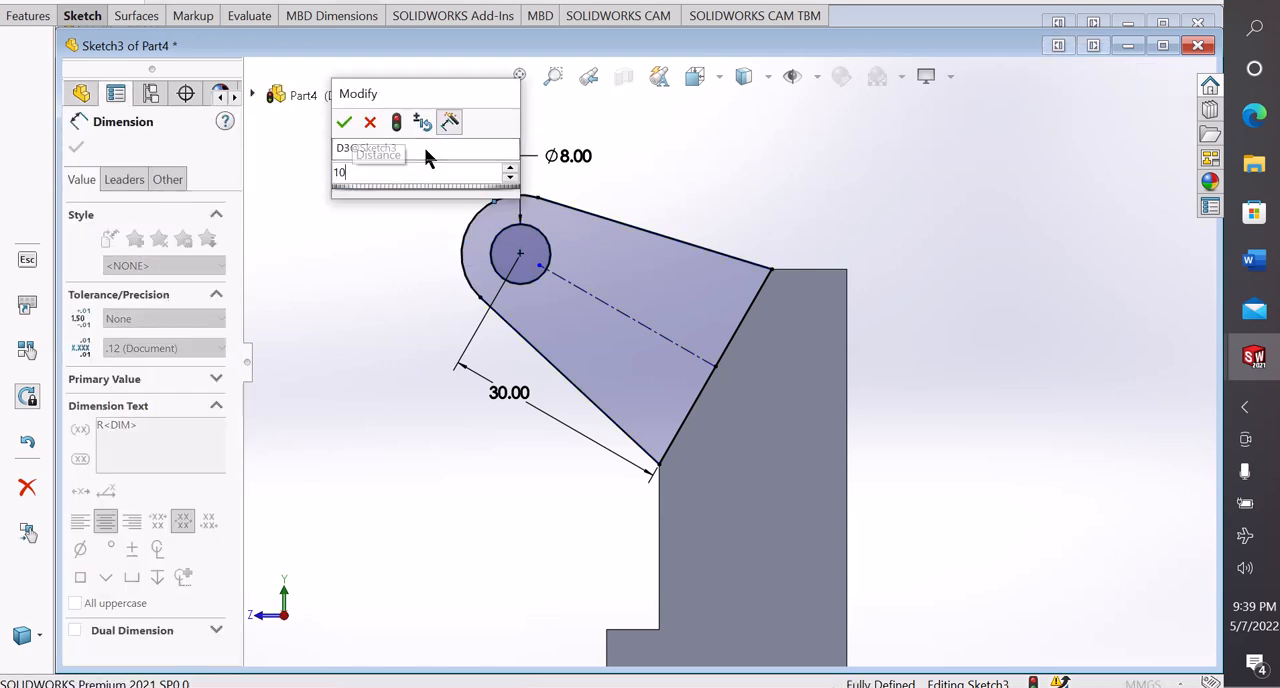
click(407, 275)
right_click(903, 178)
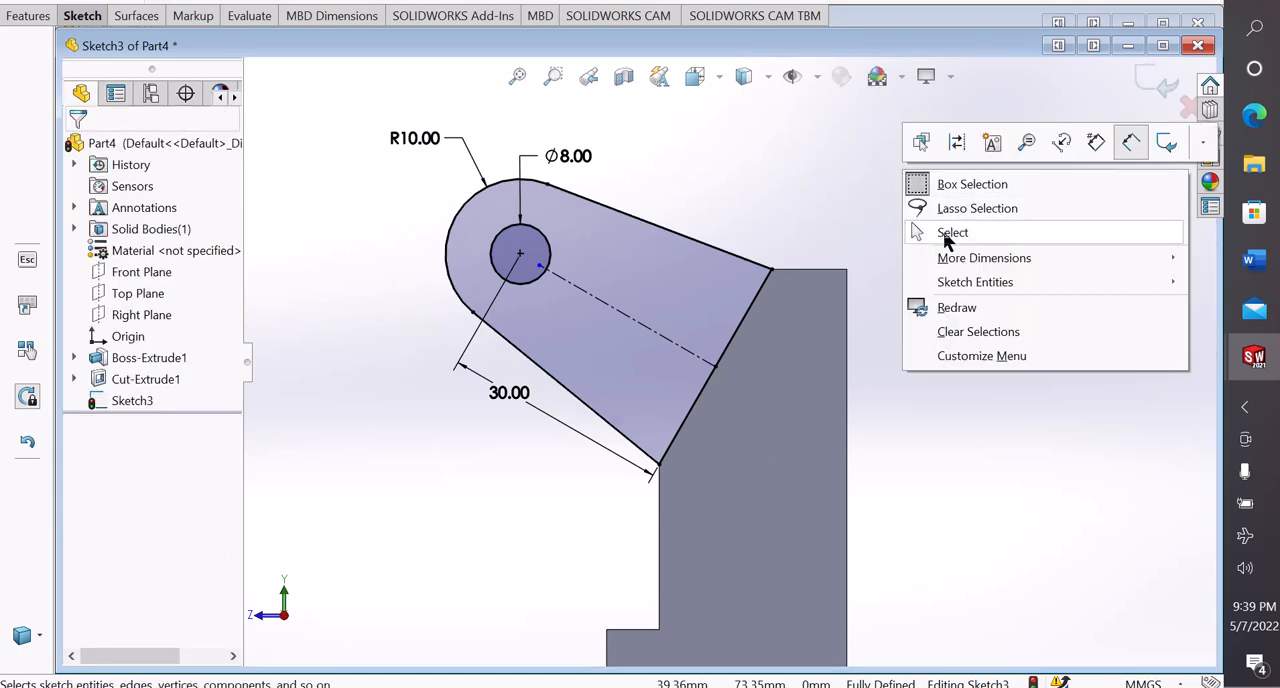
click(912, 231)
Extend the centerline's free end outward through the circle and past the lug's rounded end, and deselect it
drag(541, 266, 397, 183)
click(406, 277)
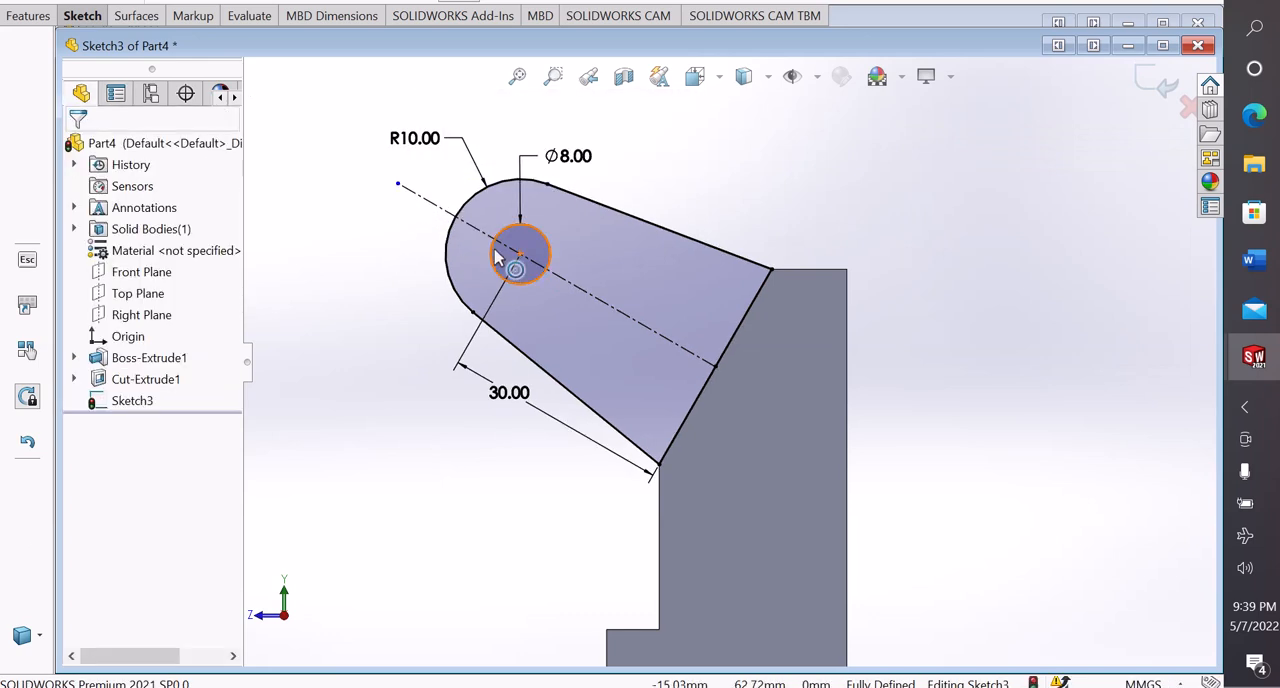
scroll(730, 254, up, 3)
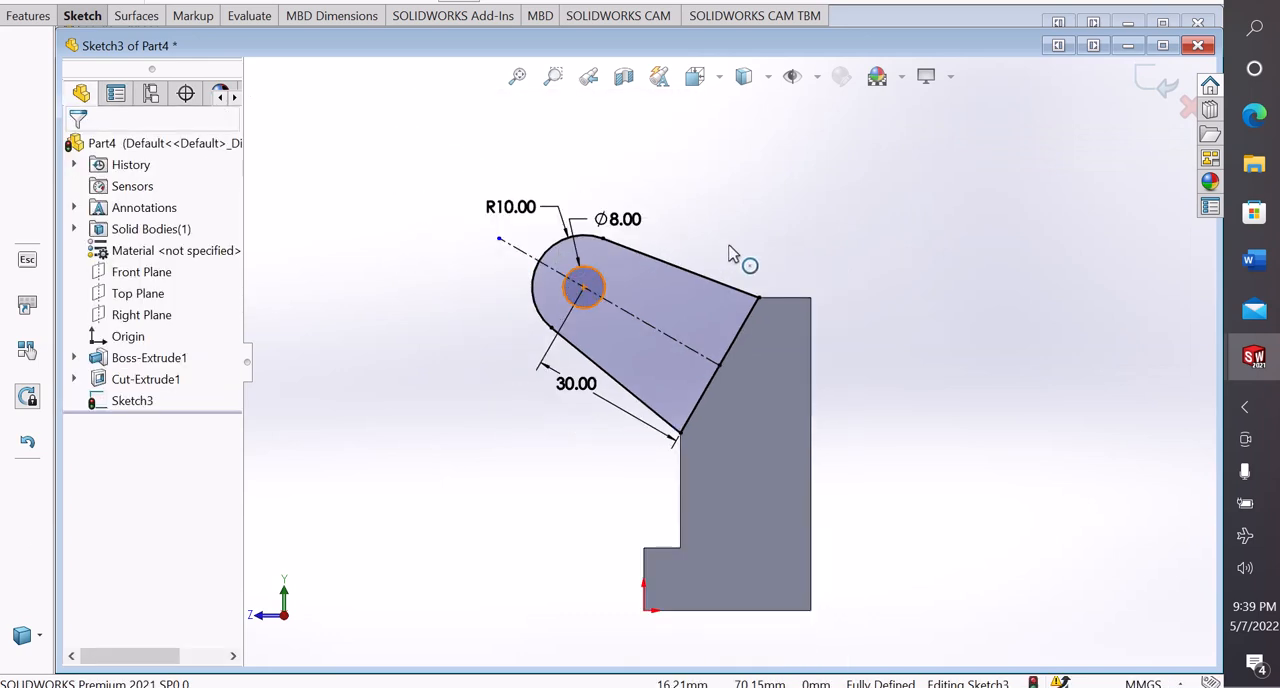
Start a boss extrusion of the lug profile and reverse its direction so it runs across the bracket body
right_click(854, 202)
click(817, 239)
middle_drag(818, 241, 818, 311)
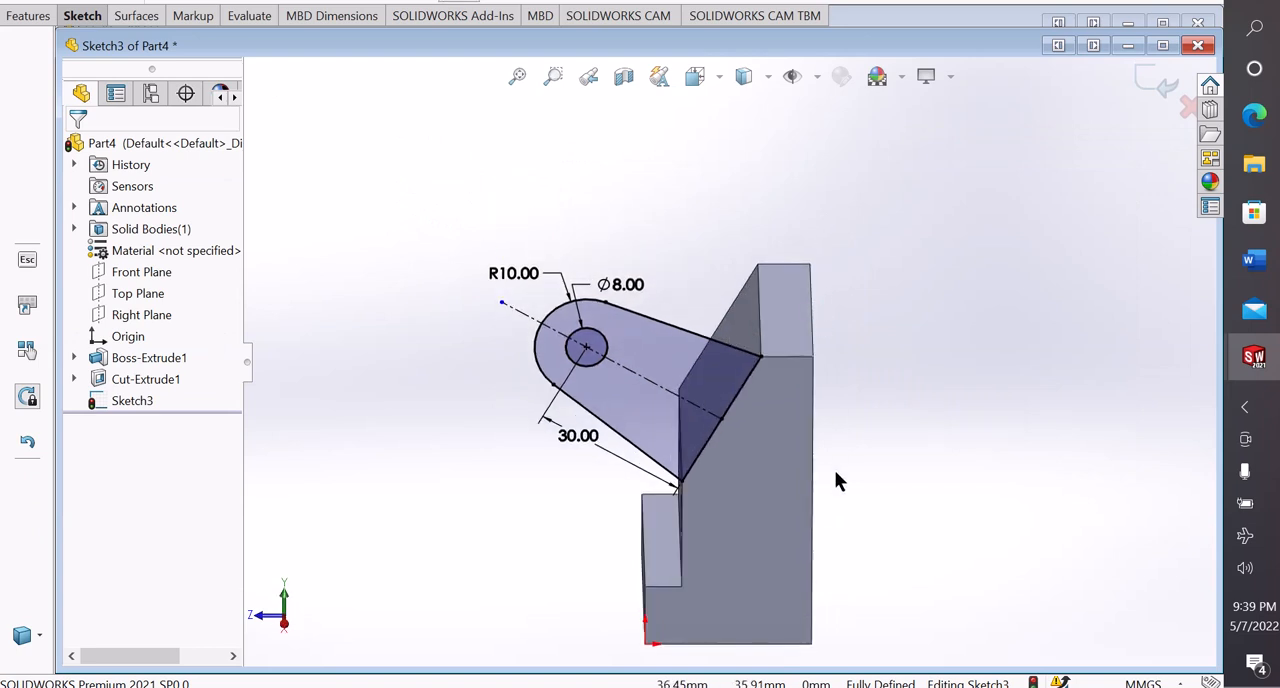
scroll(835, 471, up, 1)
scroll(834, 471, down, 1)
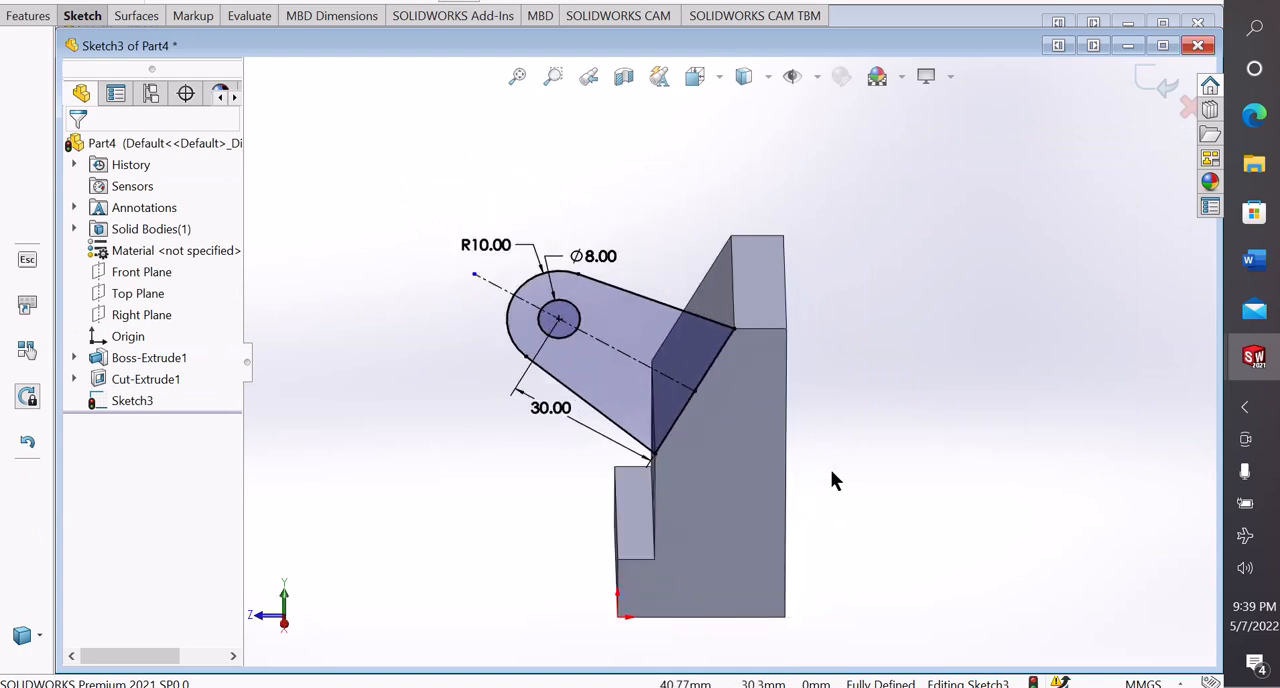
click(33, 22)
click(36, 54)
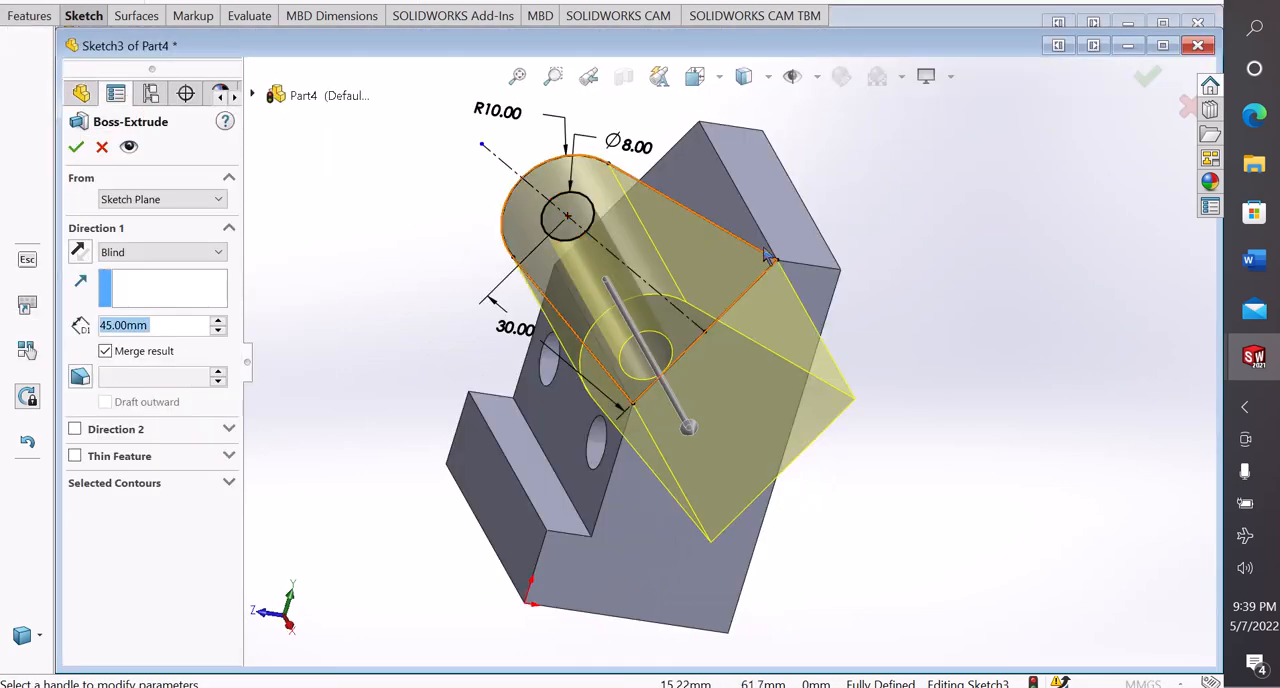
middle_drag(884, 250, 767, 307)
middle_drag(817, 228, 793, 306)
scroll(677, 443, down, 4)
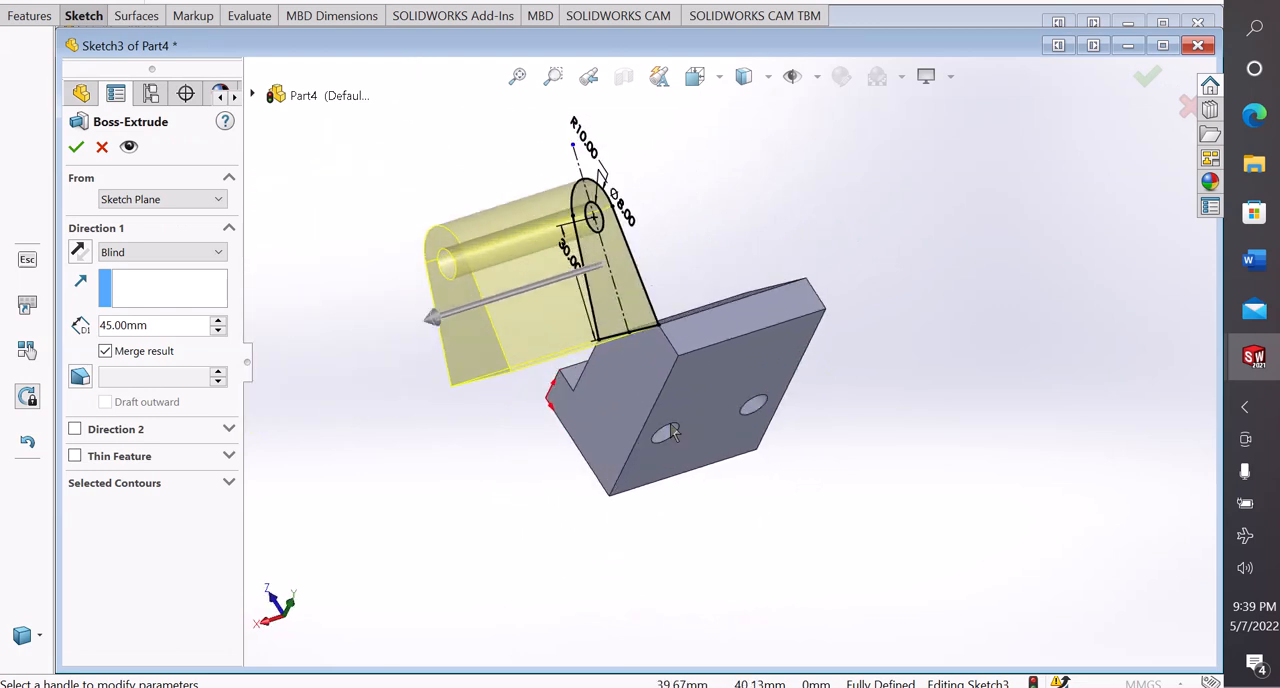
click(79, 252)
scroll(856, 230, up, 3)
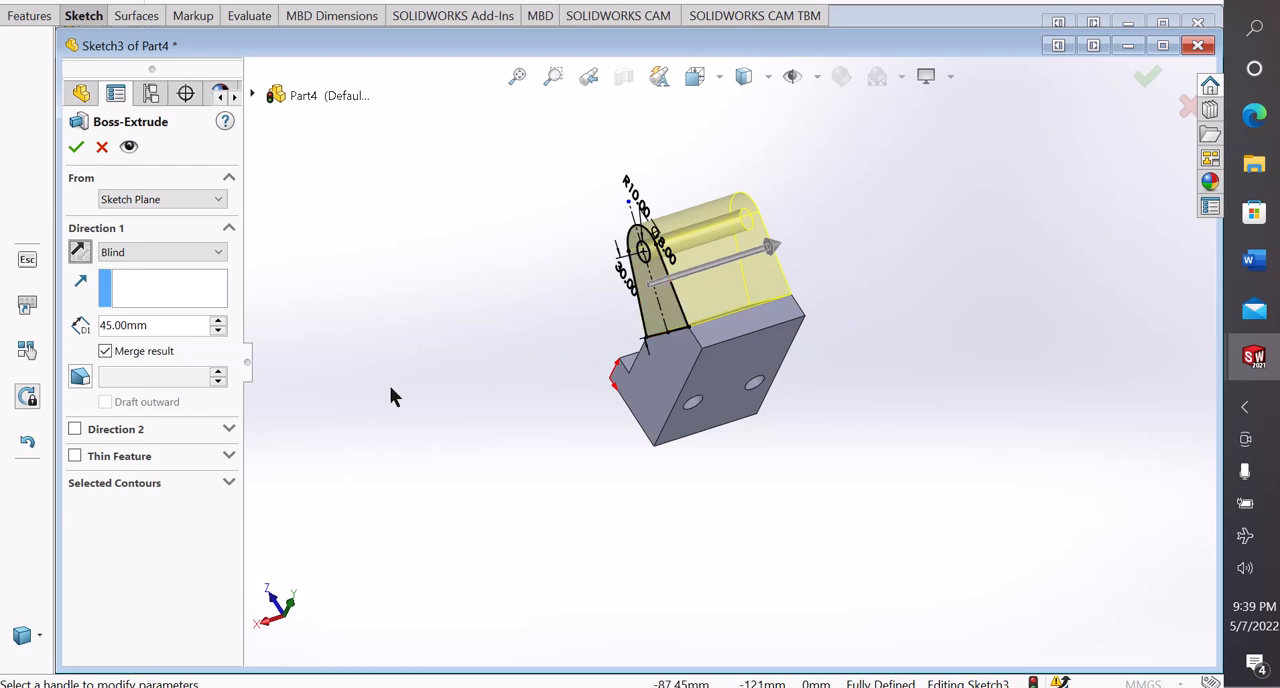
Set the lug extrusion's blind depth to 12 mm
double_click(152, 326)
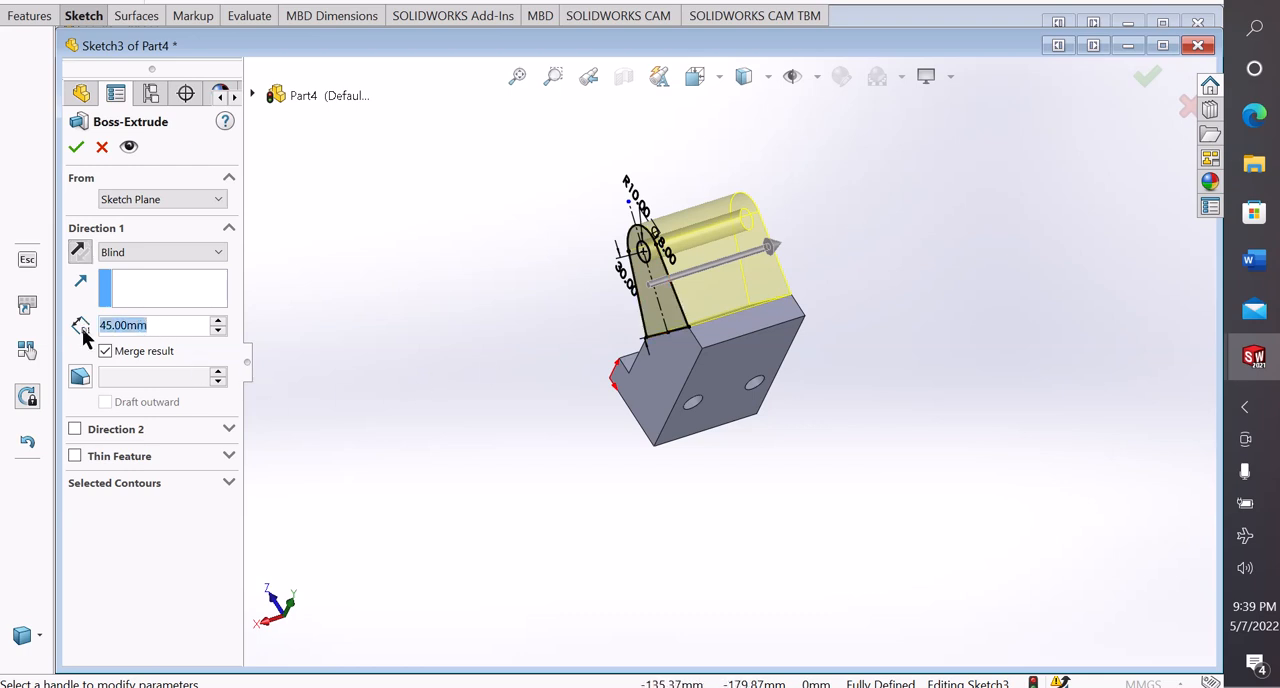
text(12)
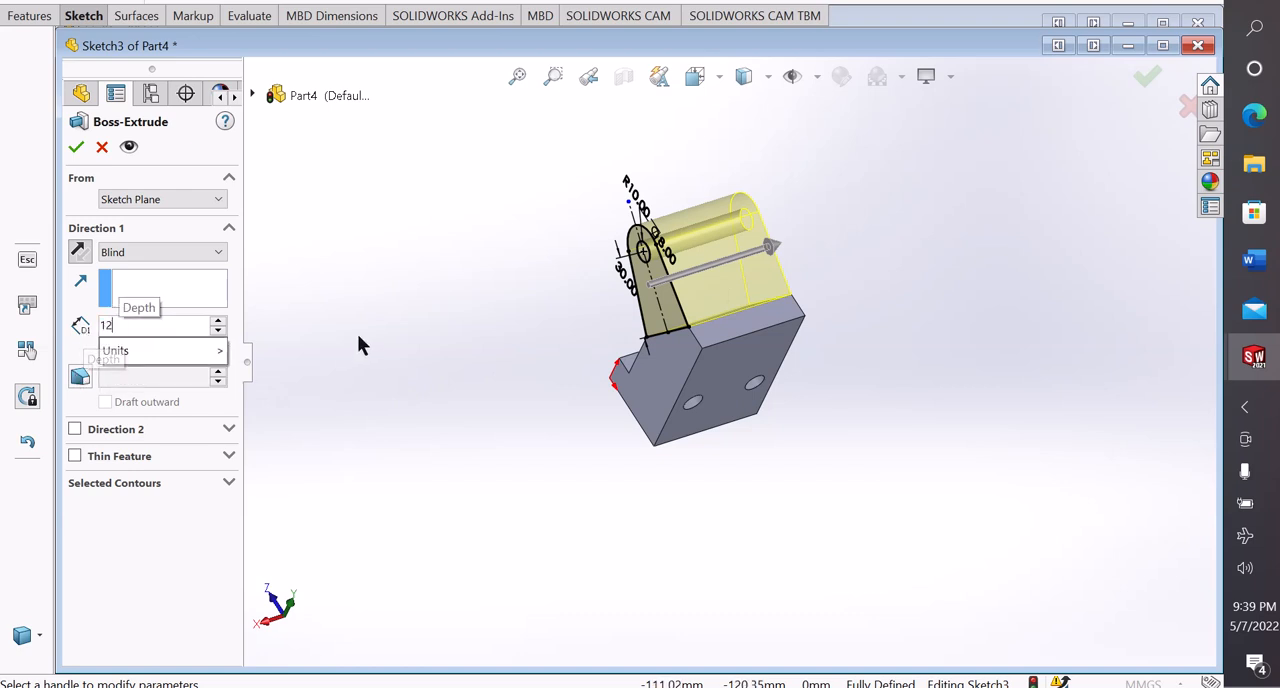
key(Return)
middle_drag(830, 239, 757, 290)
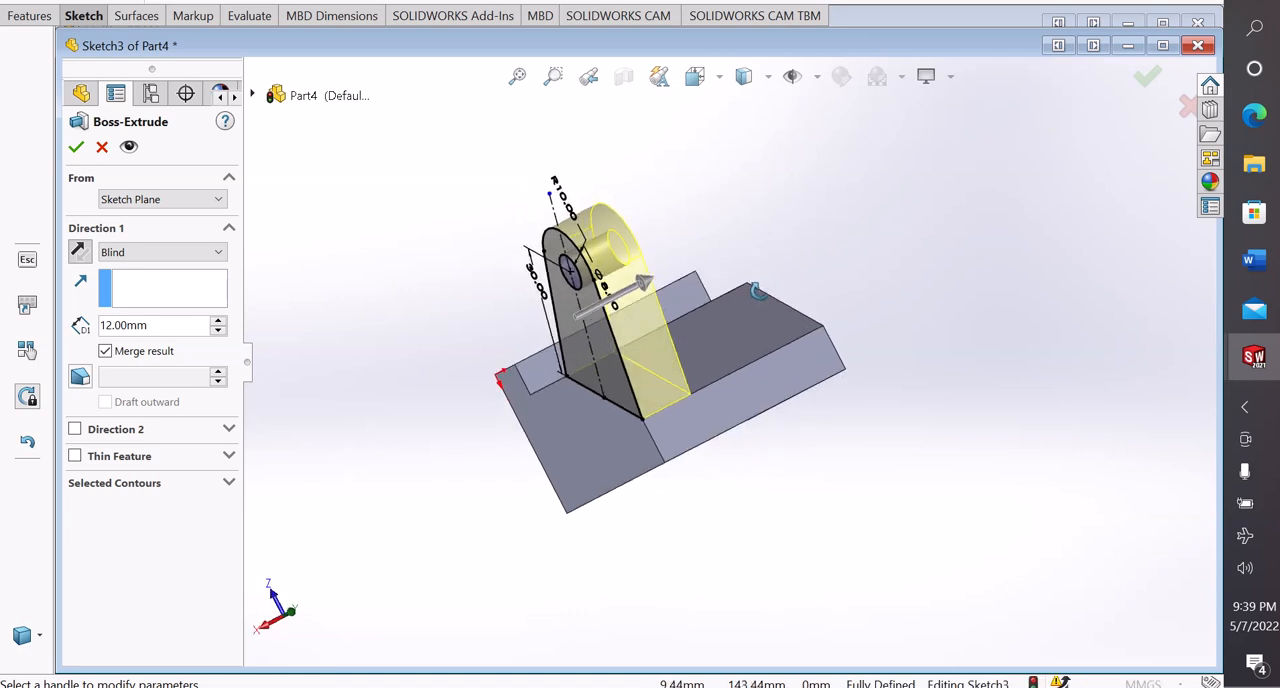
scroll(700, 390, down, 3)
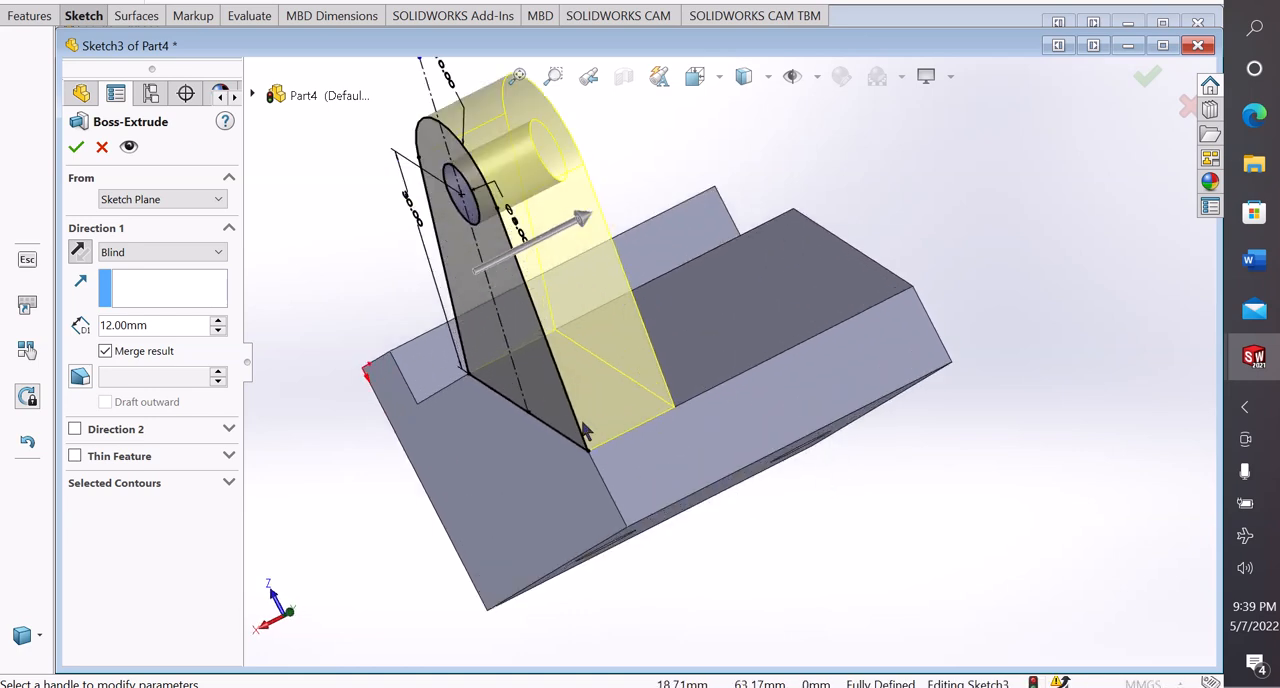
scroll(585, 430, up, 1)
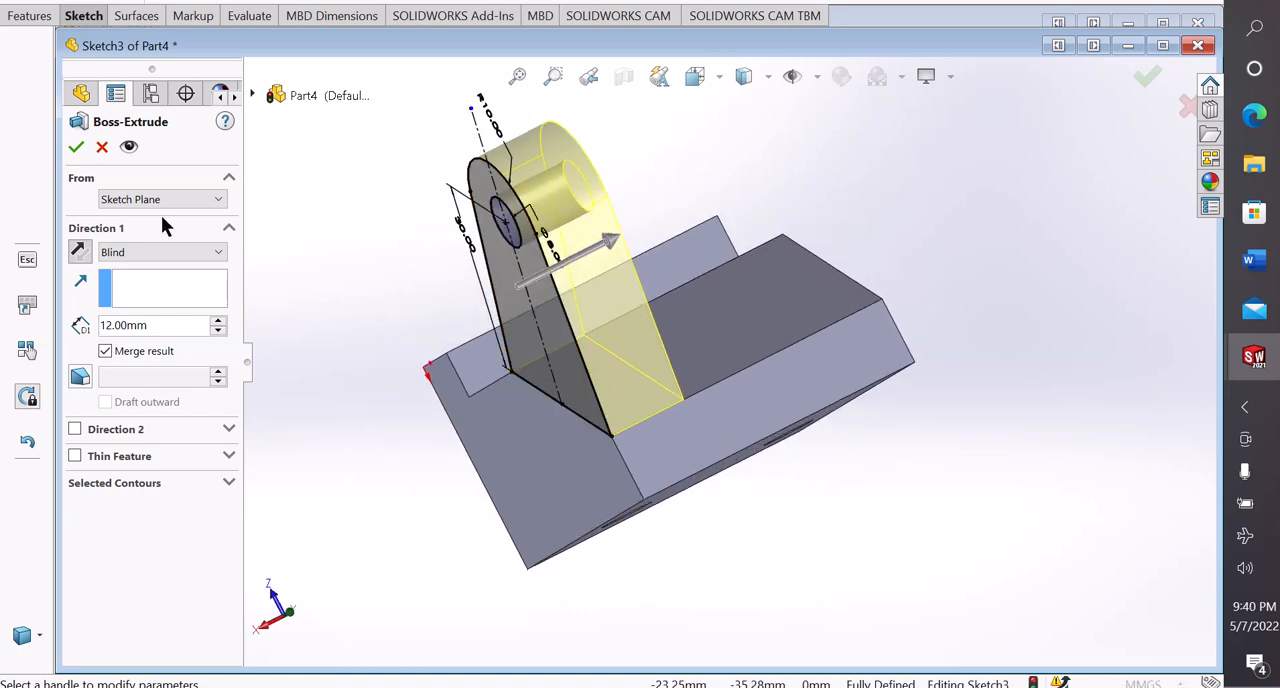
Start the lug extrusion from an offset of 45-12 mm and reverse the offset direction toward the bracket body
click(170, 204)
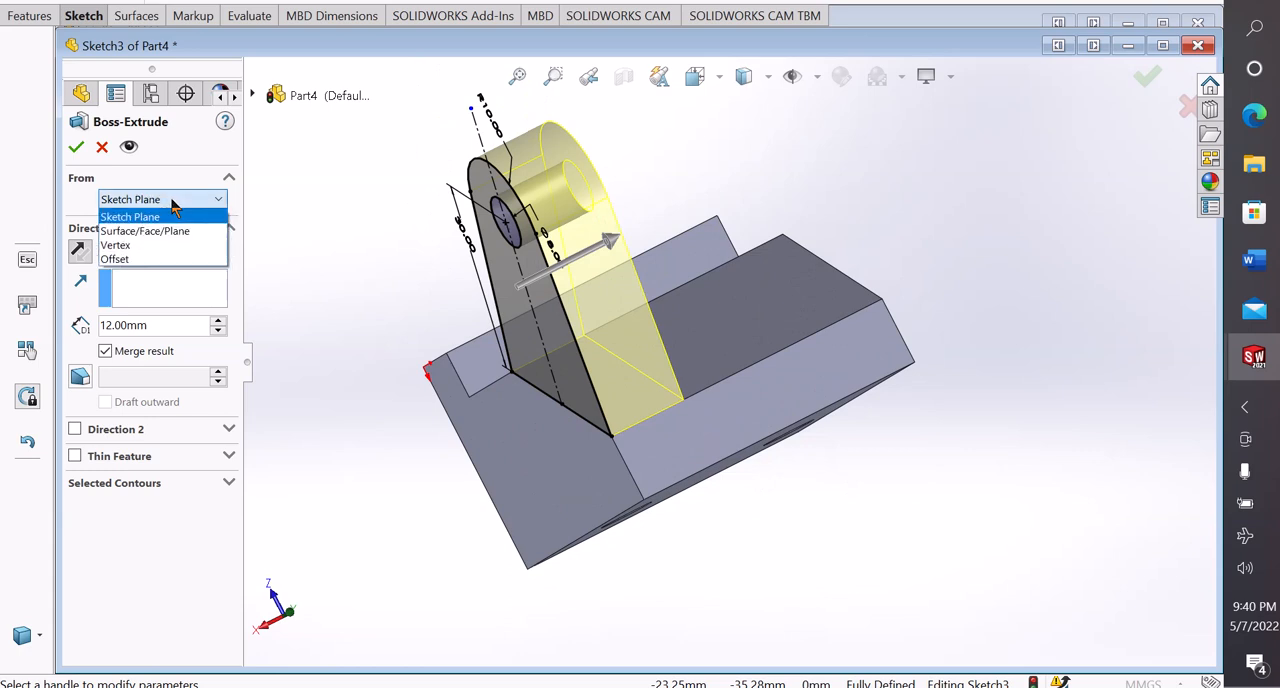
click(136, 255)
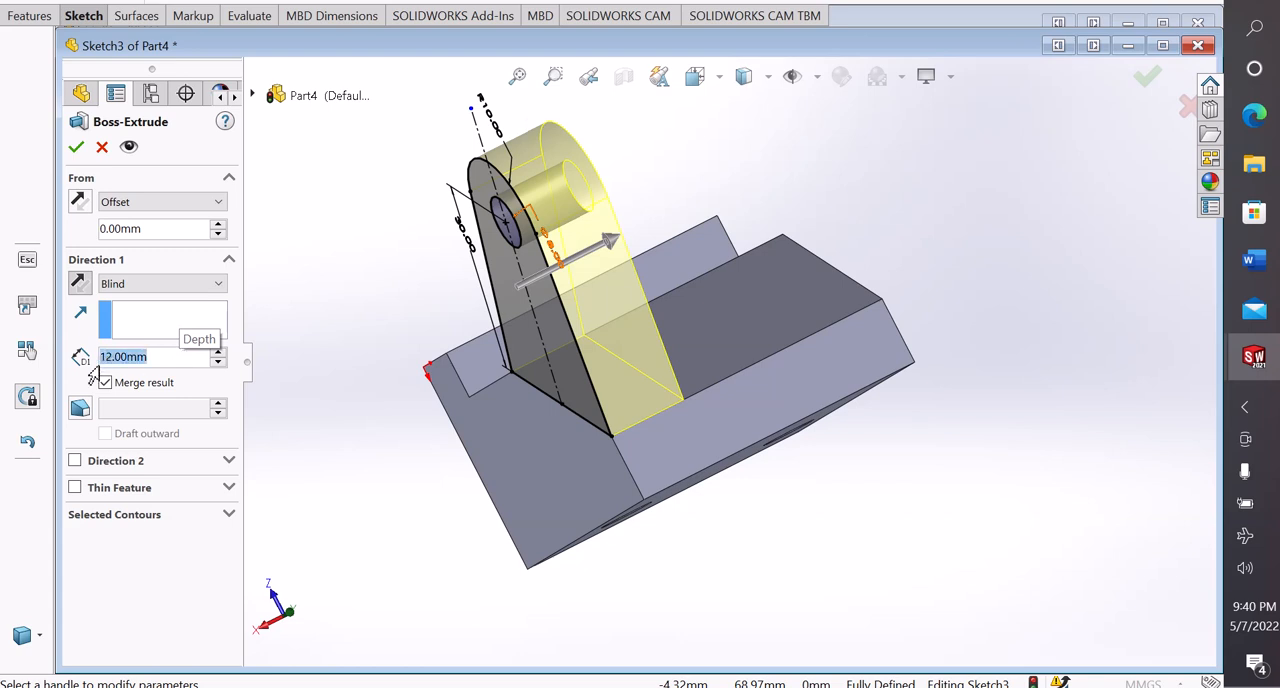
click(209, 235)
double_click(146, 229)
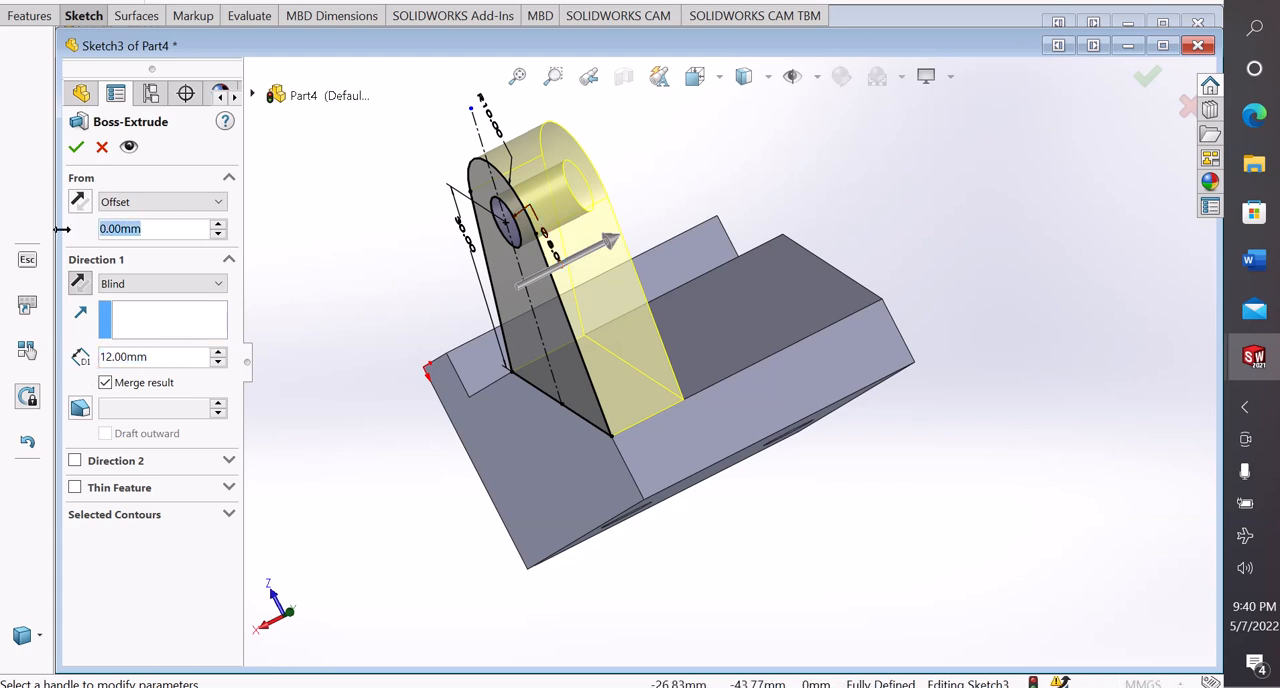
text(45)
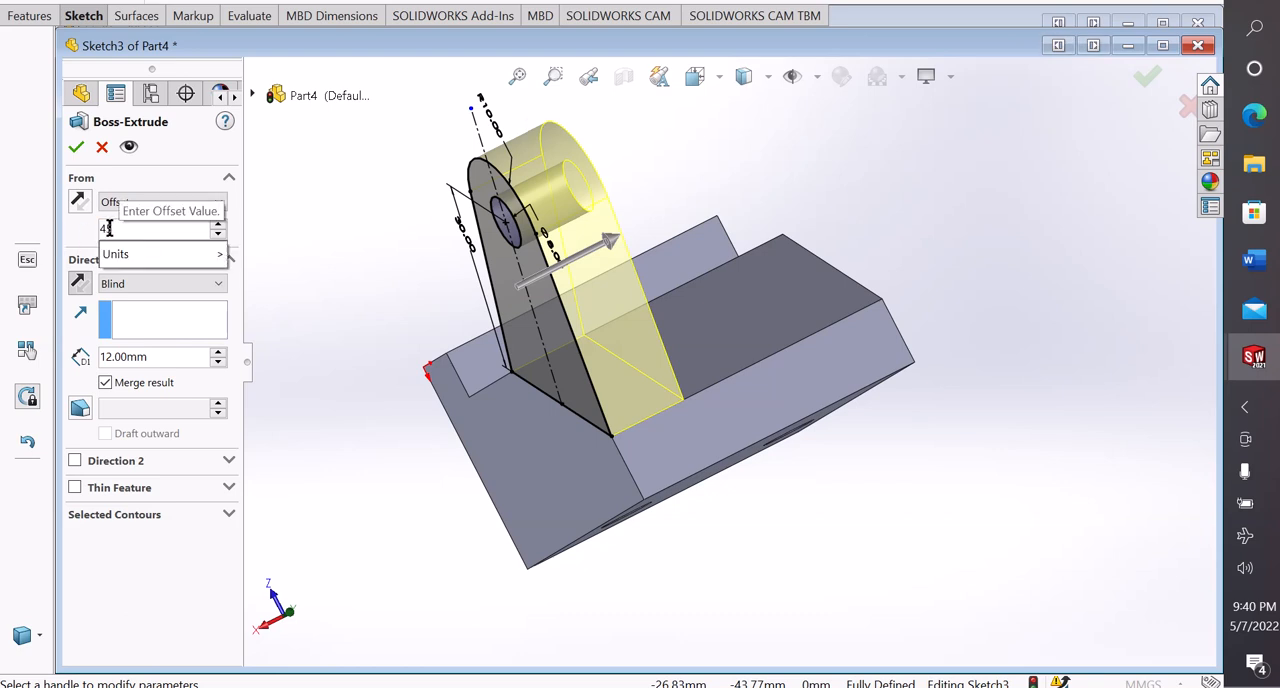
text(-)
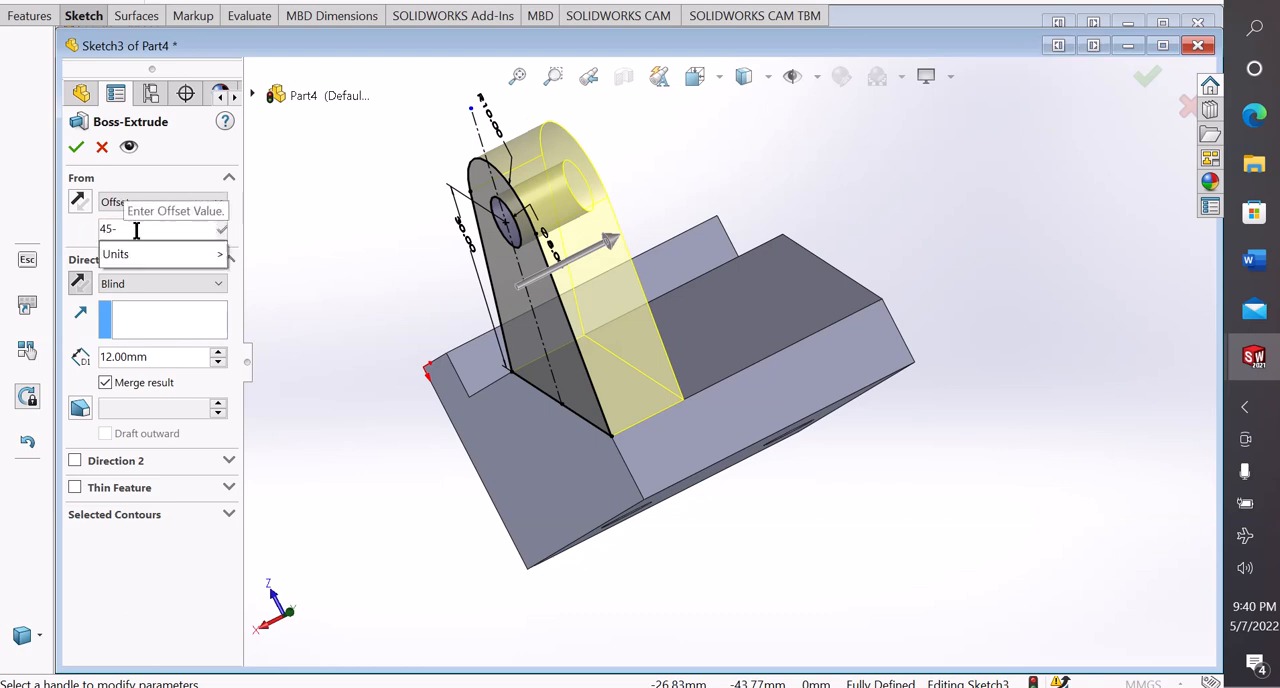
text(12)
key(Return)
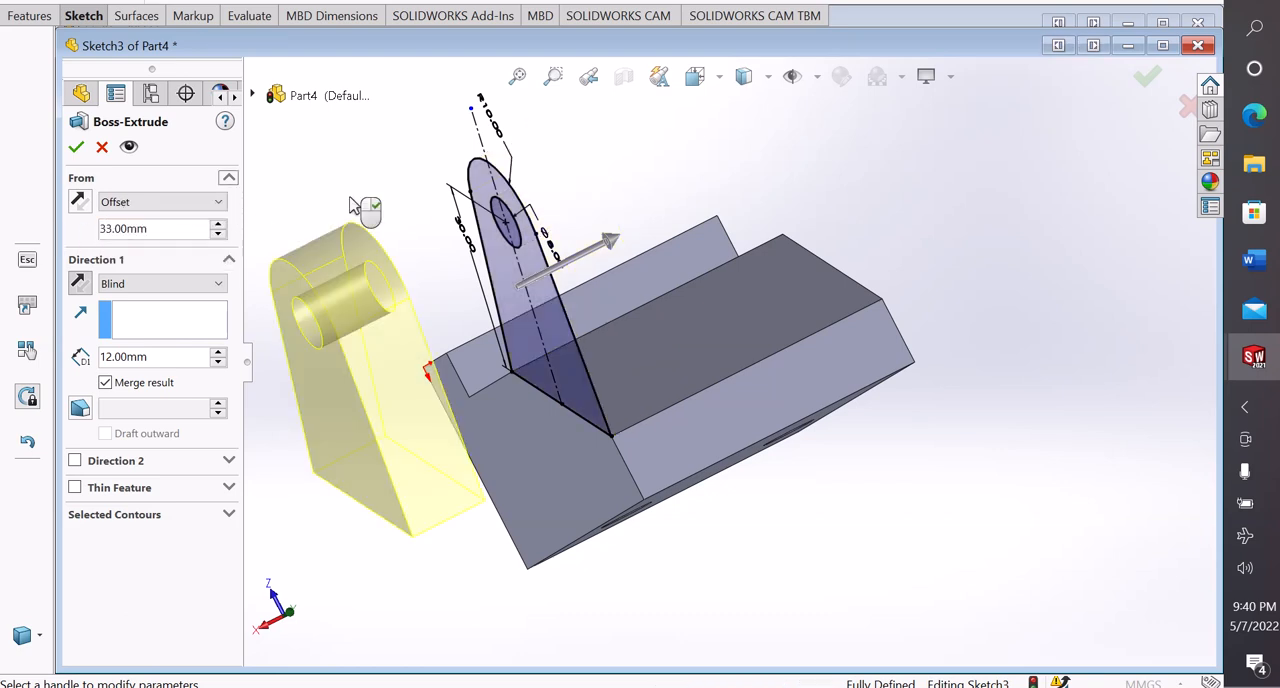
click(80, 202)
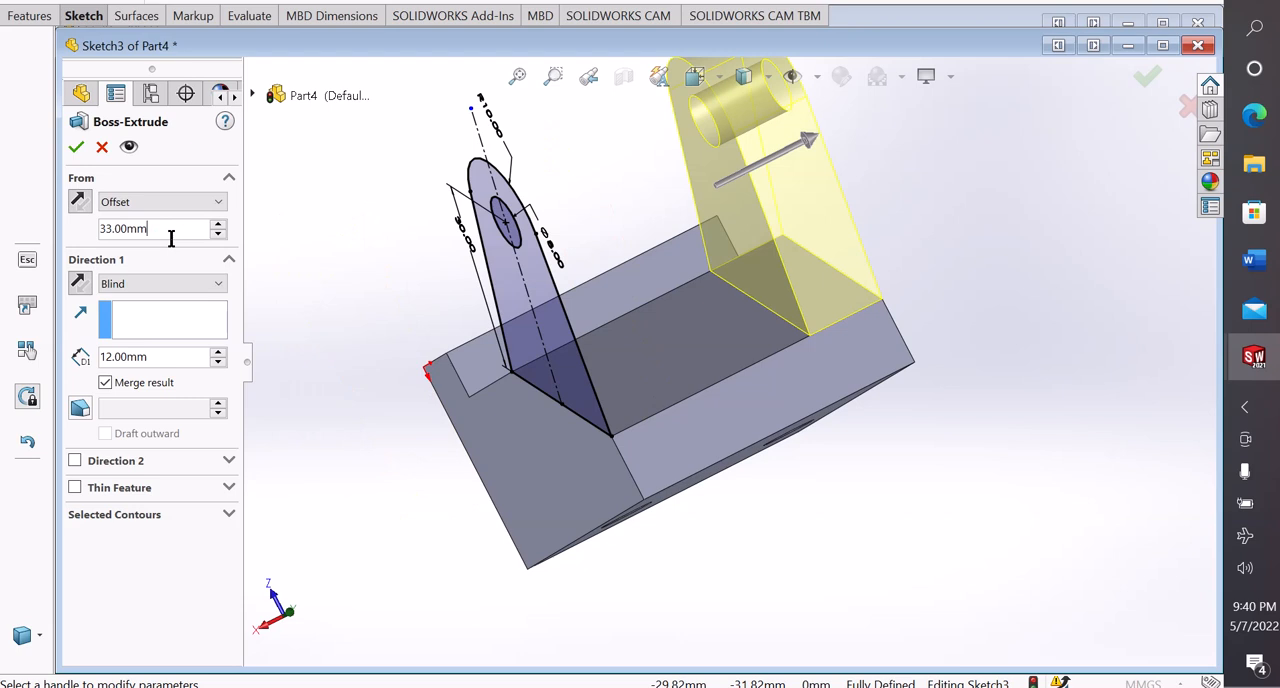
Halve the extrusion's start offset to 16.5 mm to centre the lug, and finish the extrusion
text(/2)
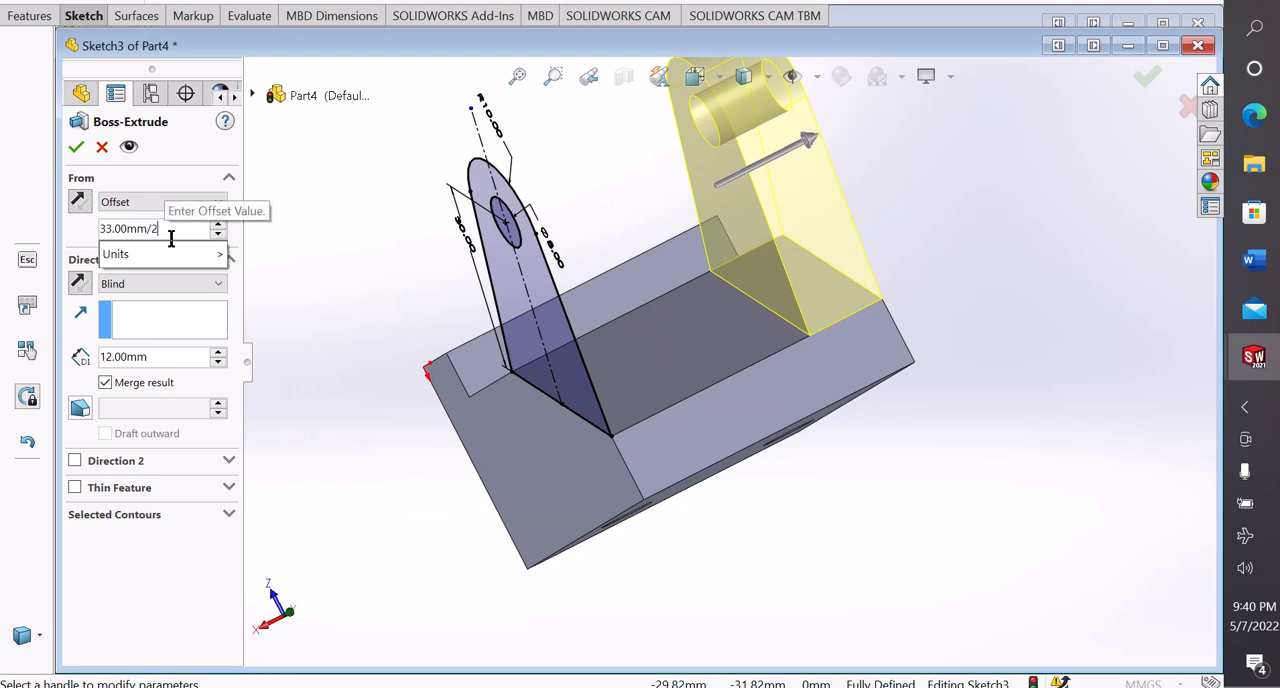
key(Return)
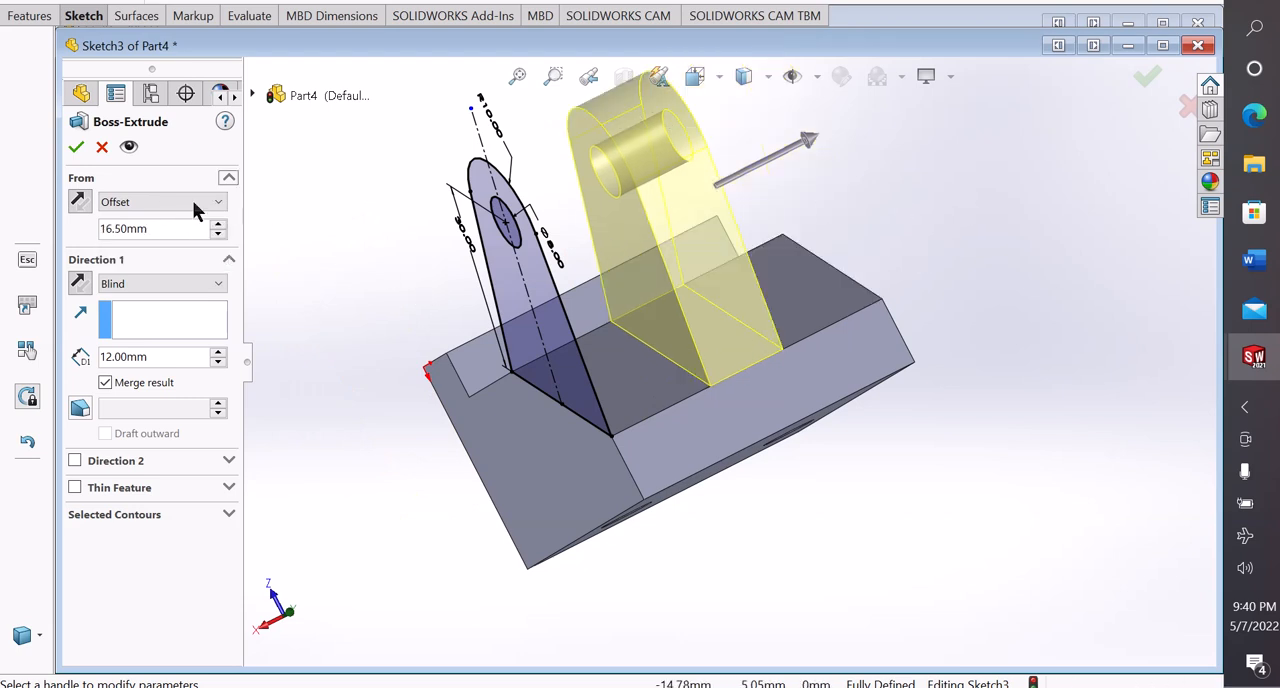
click(74, 148)
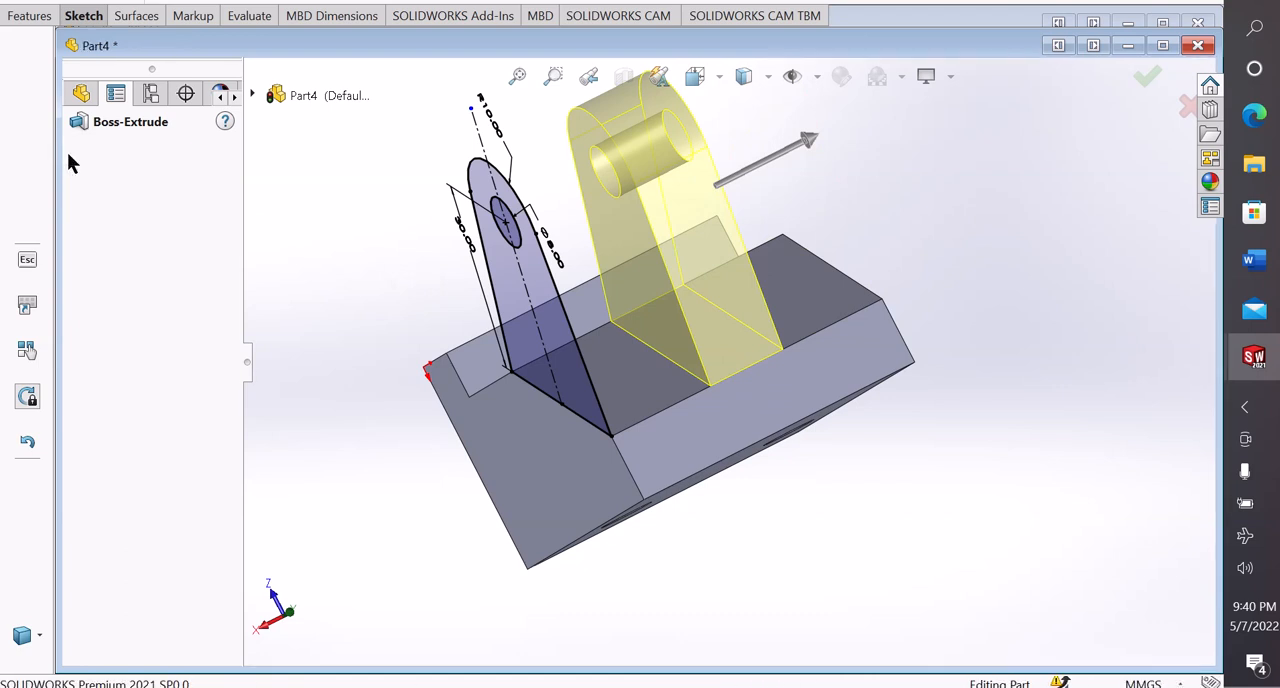
Change the background scene to plain white
middle_drag(389, 294, 1005, 460)
scroll(815, 362, down, 2)
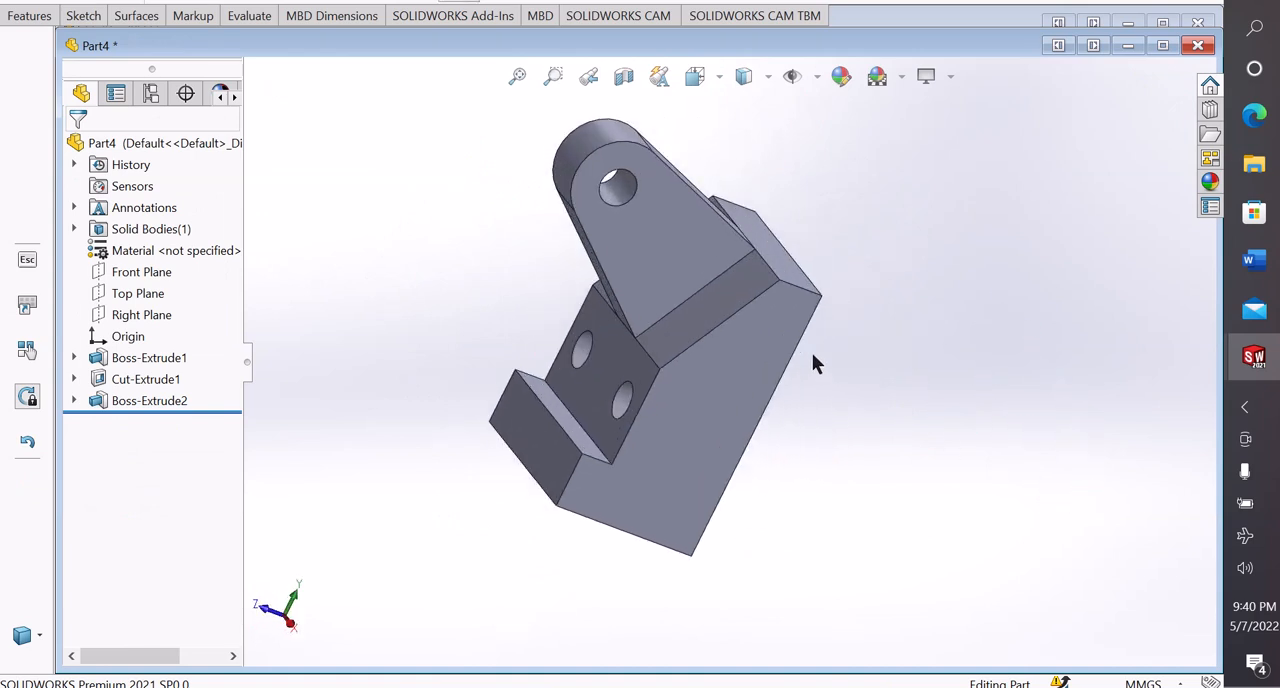
click(902, 80)
click(911, 136)
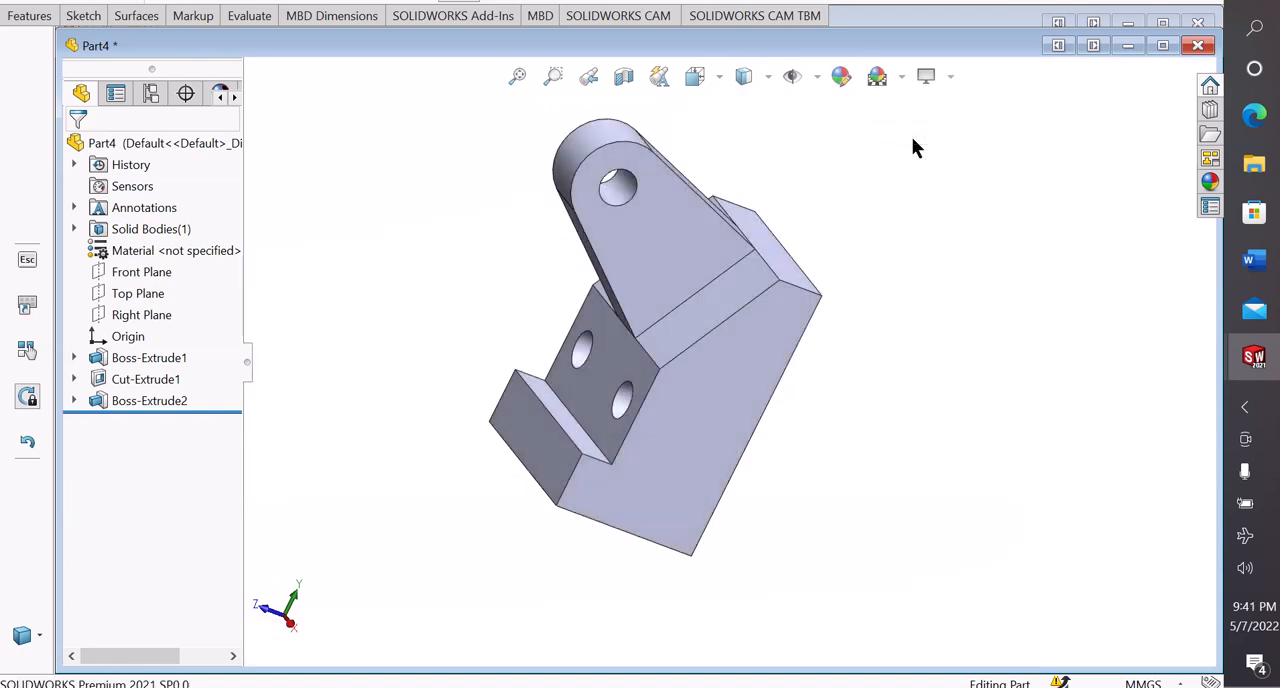
Open a new sketch on the large side face of the bracket body and clear the selection
middle_drag(911, 143, 831, 336)
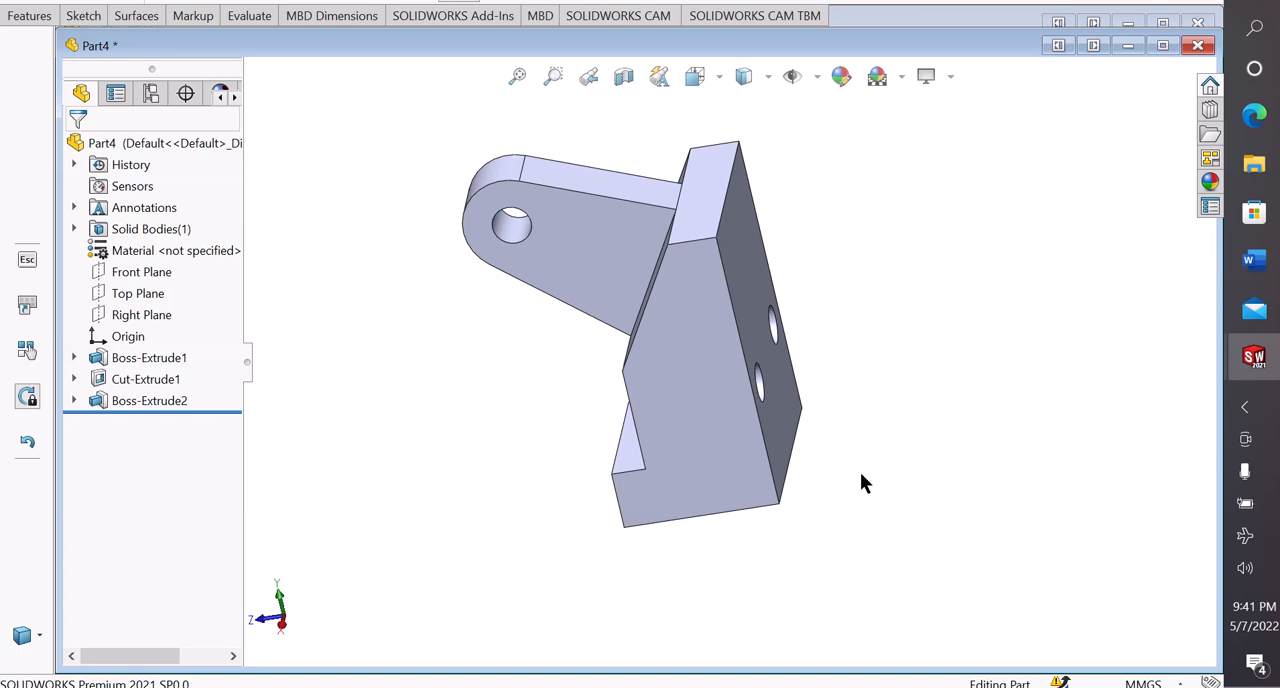
scroll(734, 280, down, 2)
middle_drag(734, 273, 764, 337)
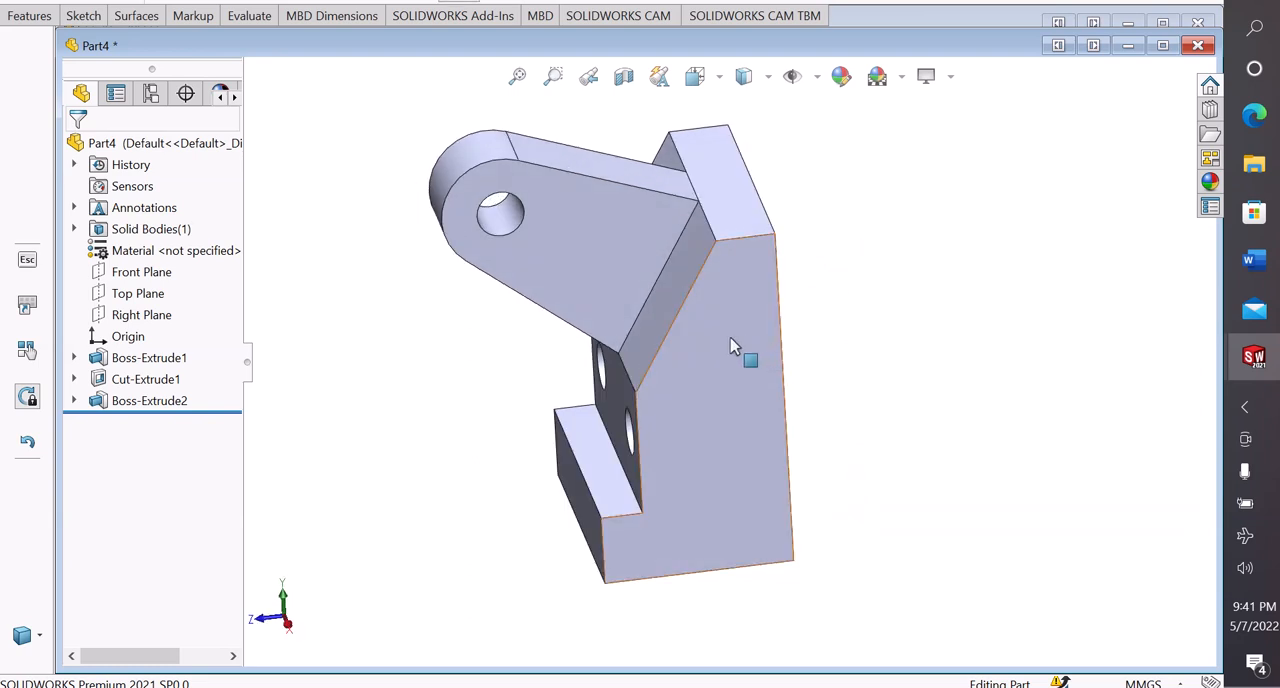
click(737, 345)
click(814, 291)
scroll(875, 316, up, 3)
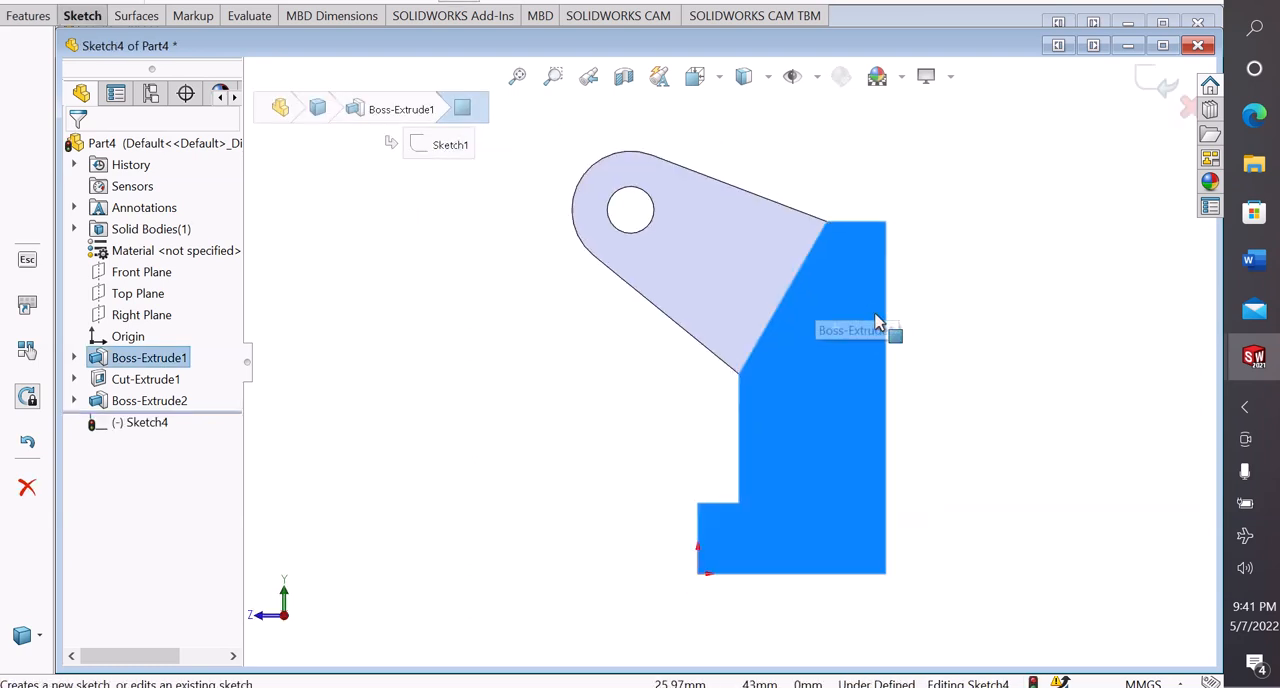
click(888, 362)
scroll(882, 352, down, 2)
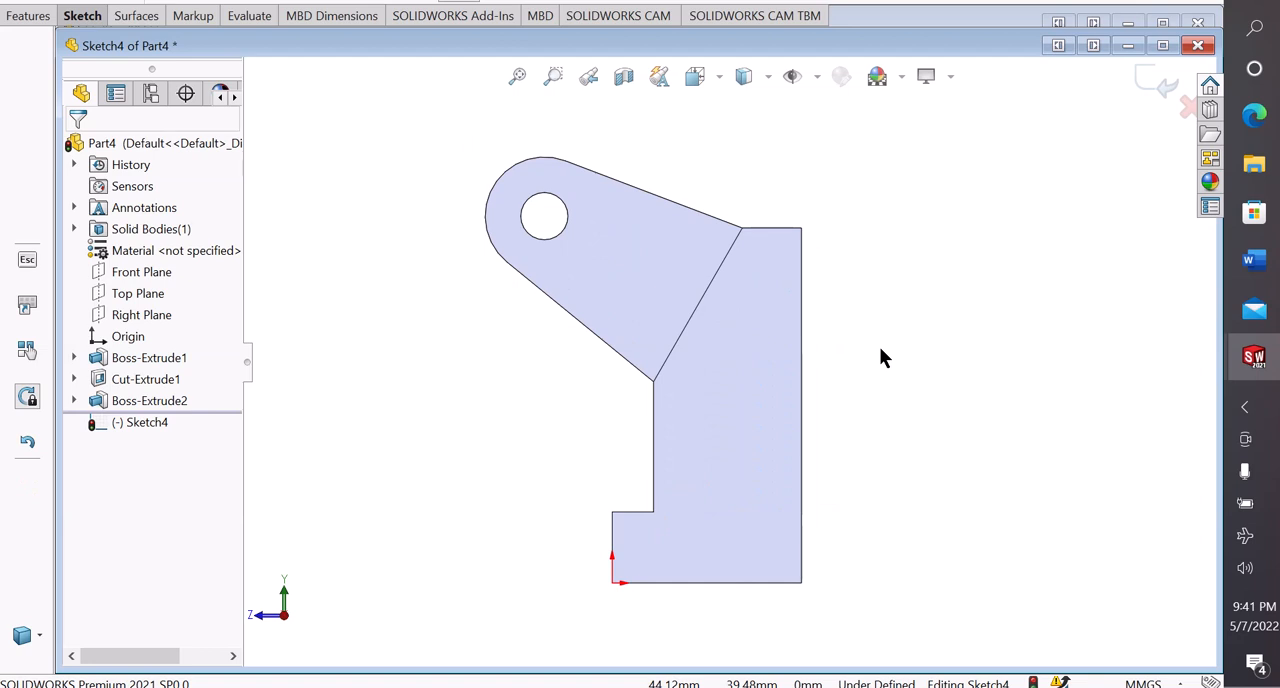
Sketch a horizontal line about 23 mm long outward from the upper rear corner of the bracket body
middle_drag(879, 346, 858, 368)
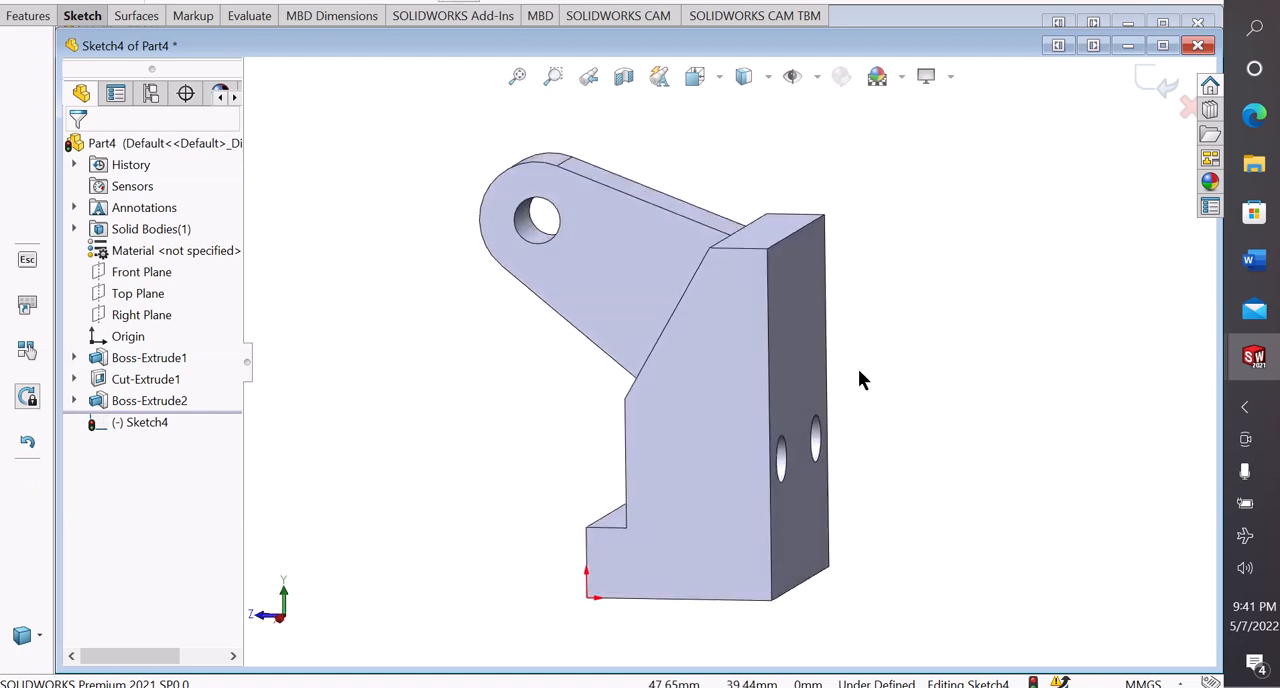
key(space)
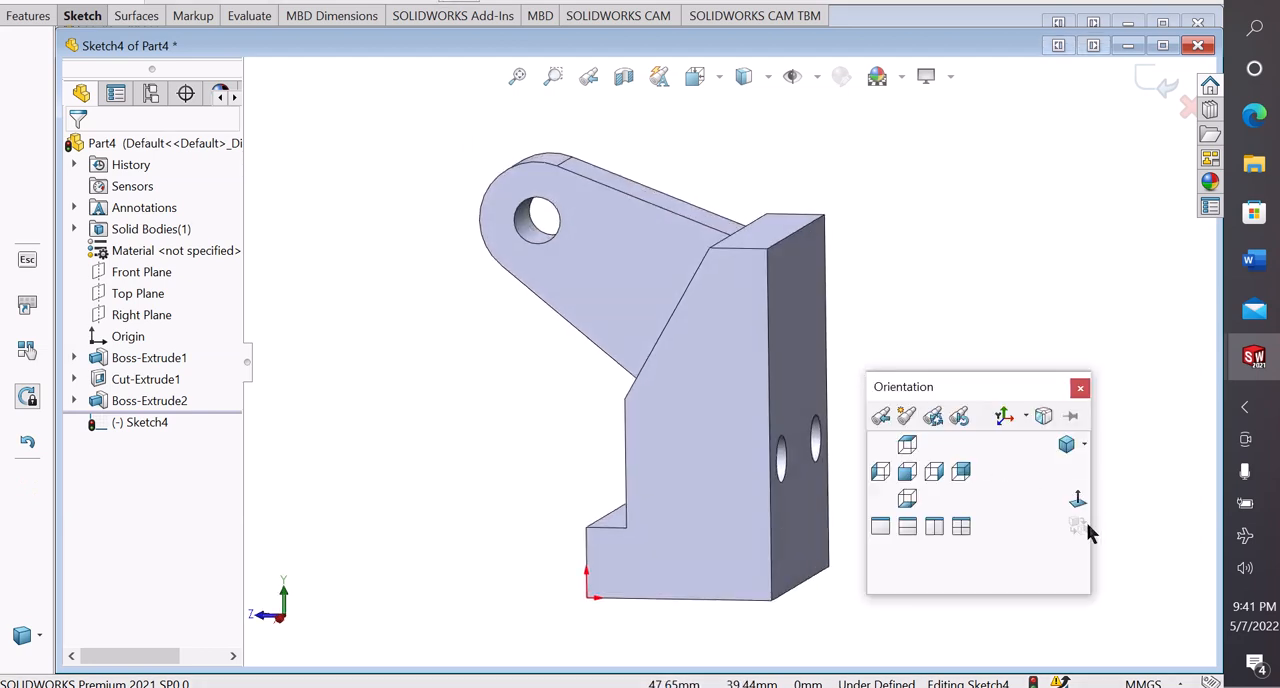
click(1068, 496)
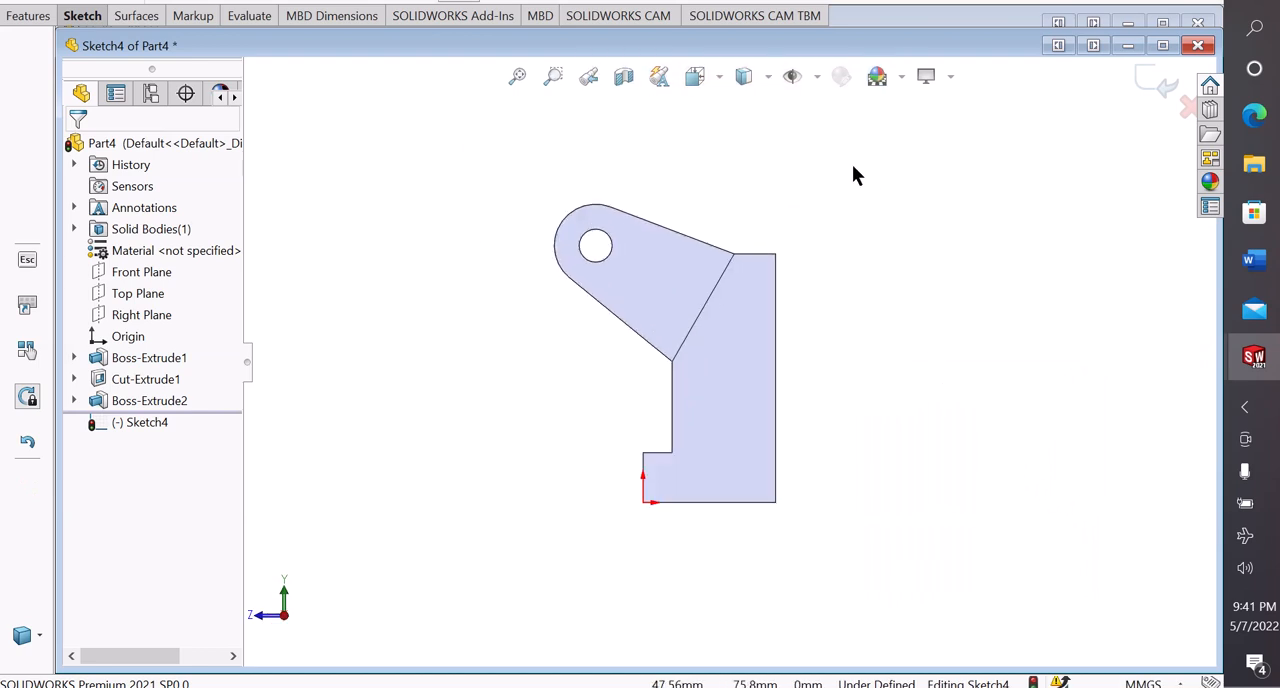
scroll(732, 462, down, 2)
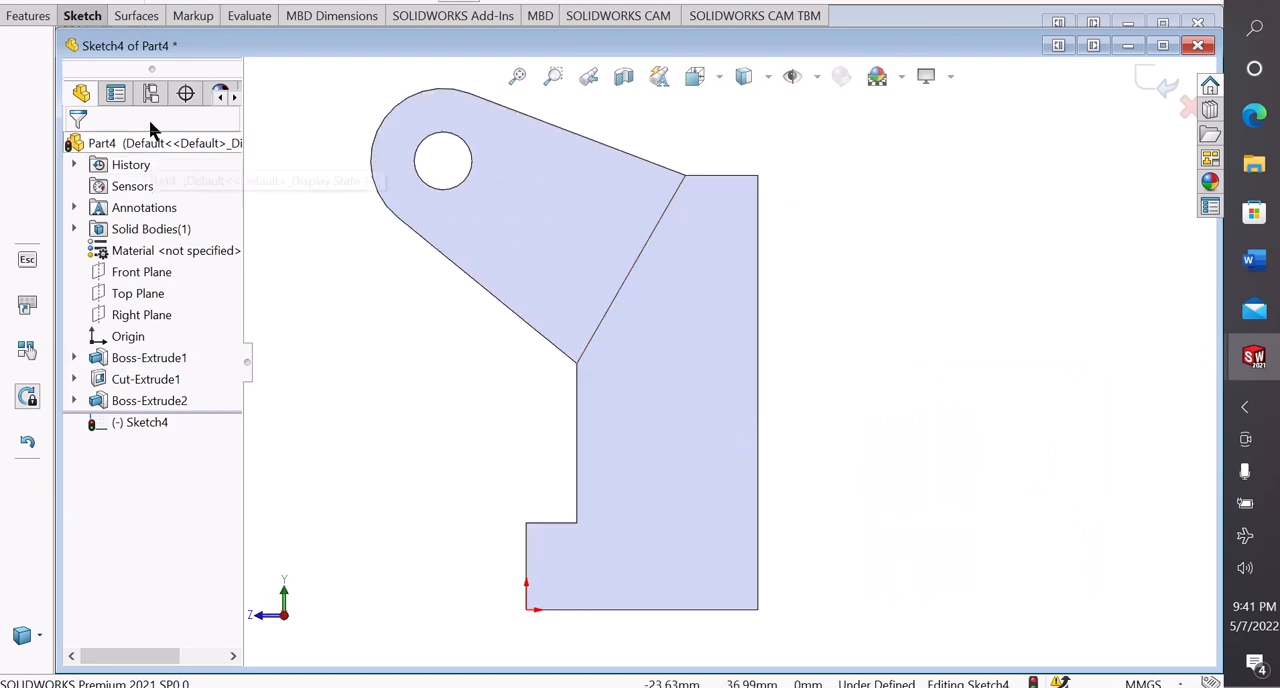
click(82, 16)
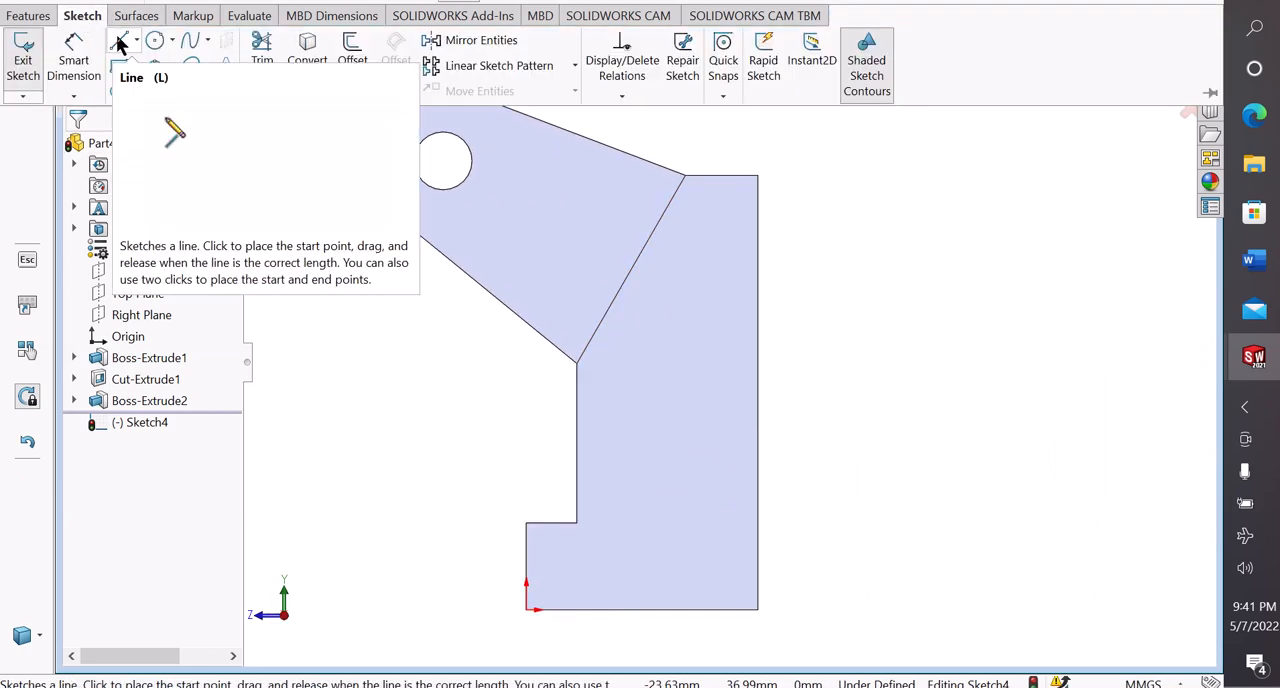
click(118, 42)
click(135, 64)
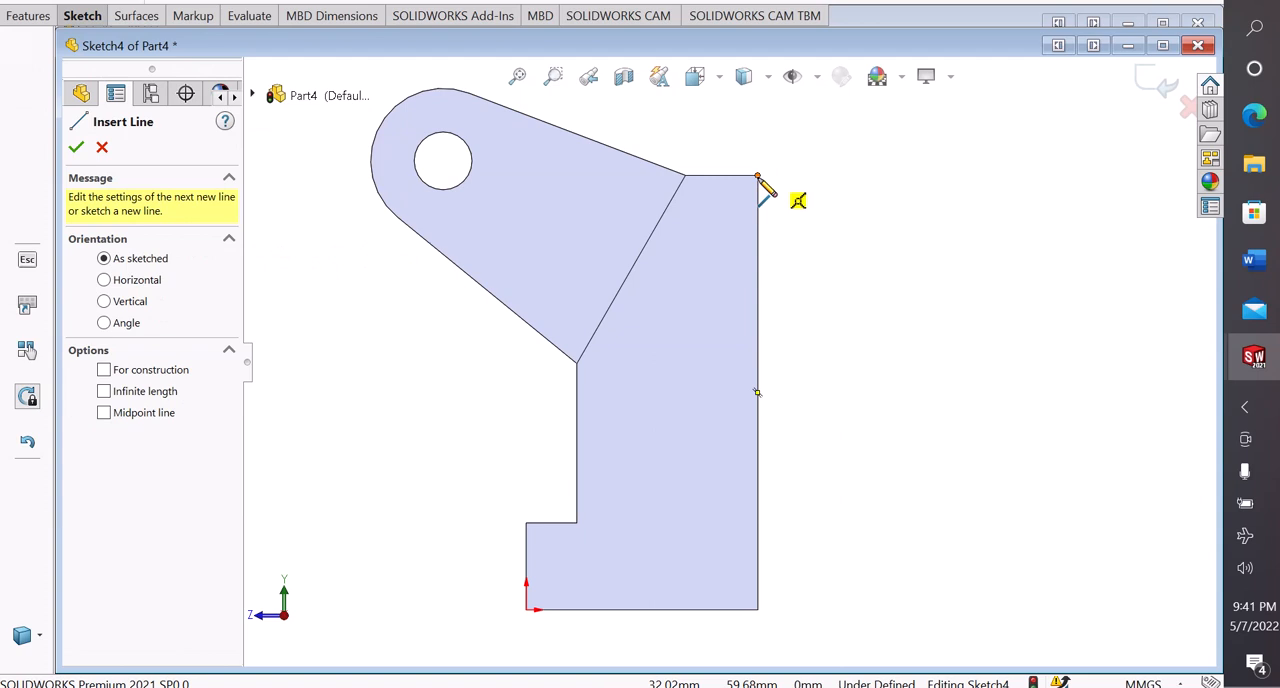
click(757, 176)
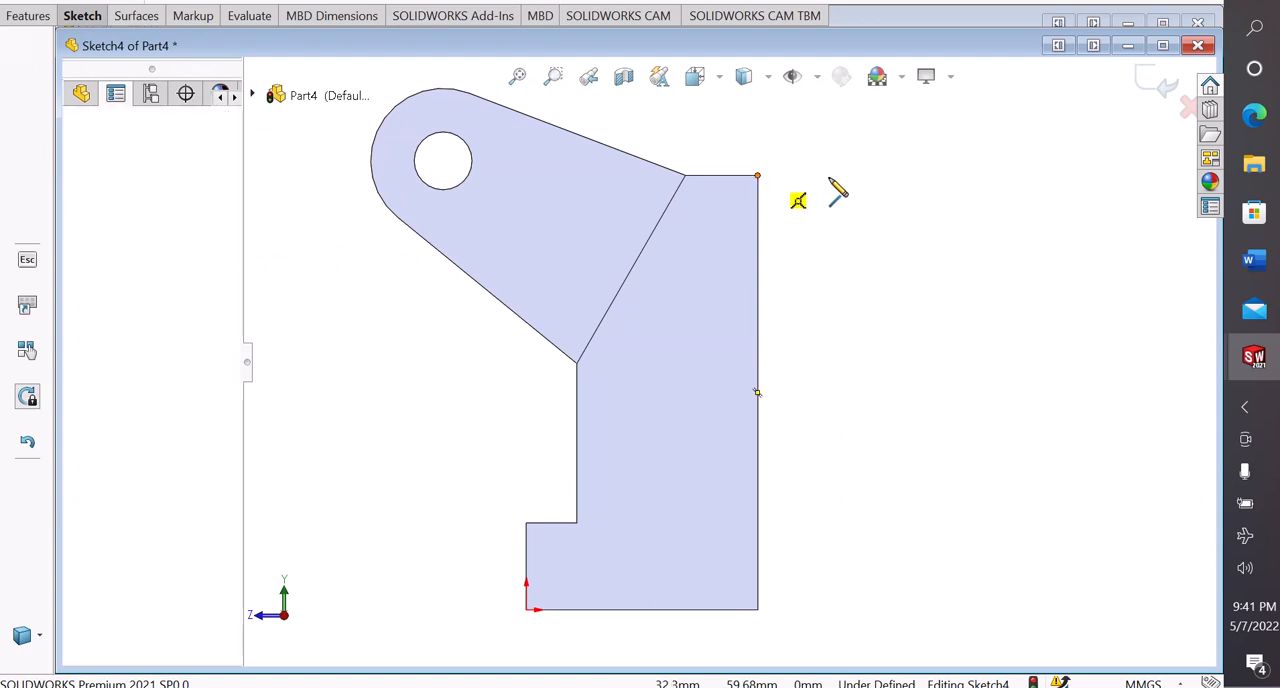
click(925, 176)
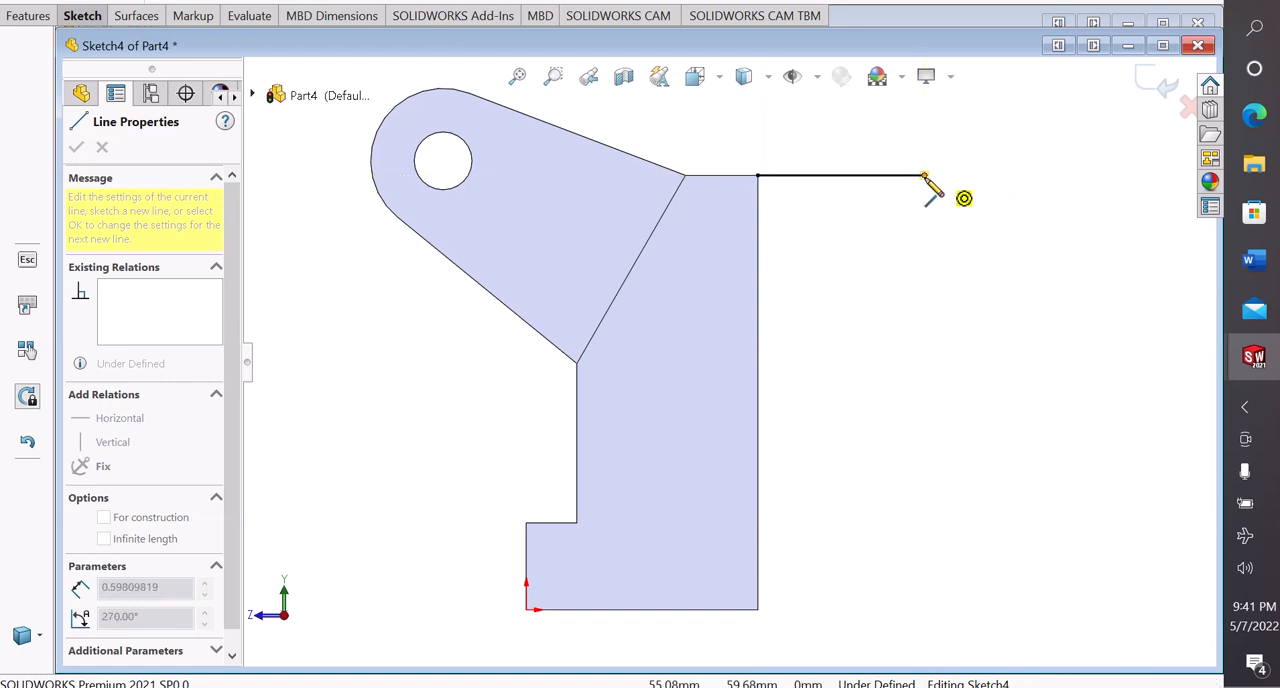
Close the rear lug outline with a tangent end arc of about 6.4 mm radius and a sloped lower line back to the body
click(924, 268)
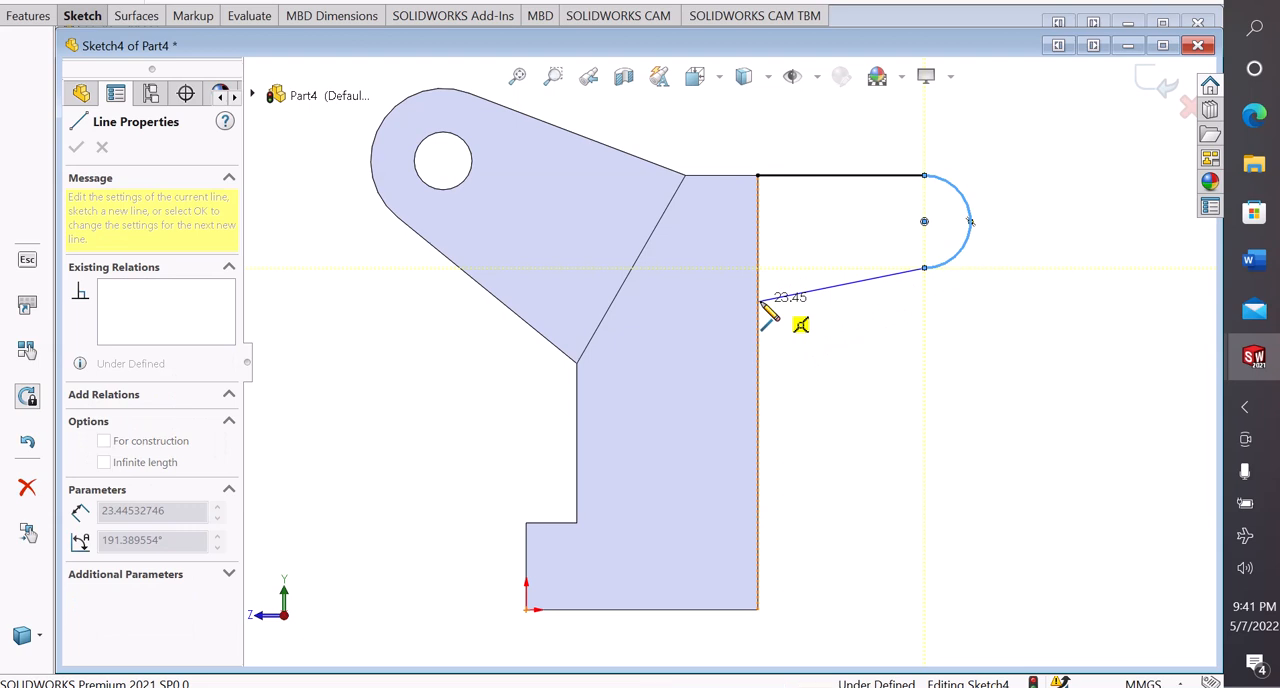
click(759, 300)
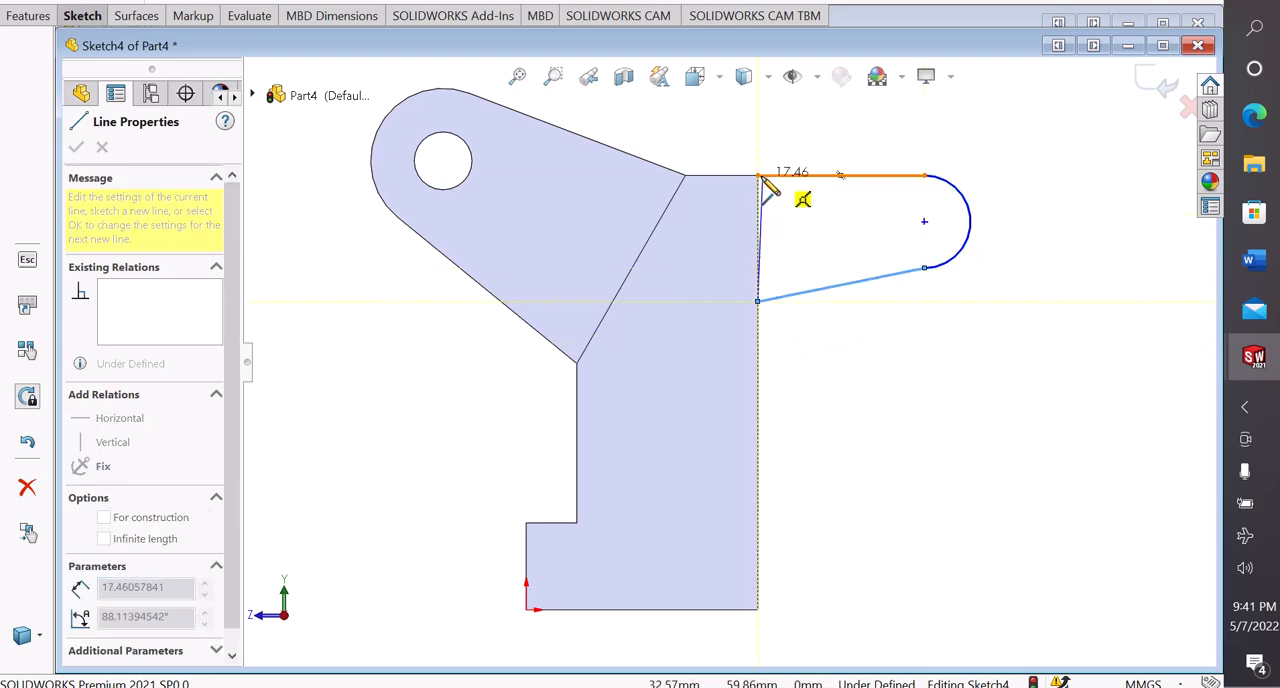
click(759, 177)
right_click(768, 183)
click(805, 190)
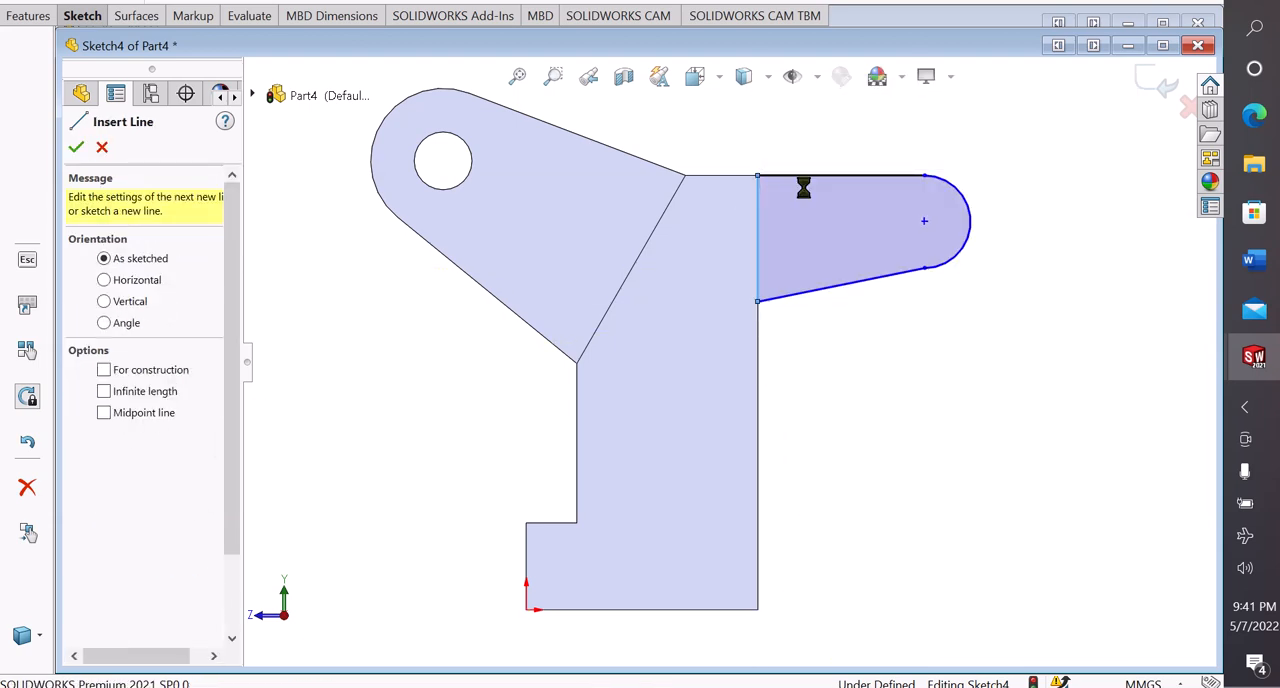
Make the rear lug's end arc and sloped lower line tangent at their shared endpoint
scroll(910, 290, down, 5)
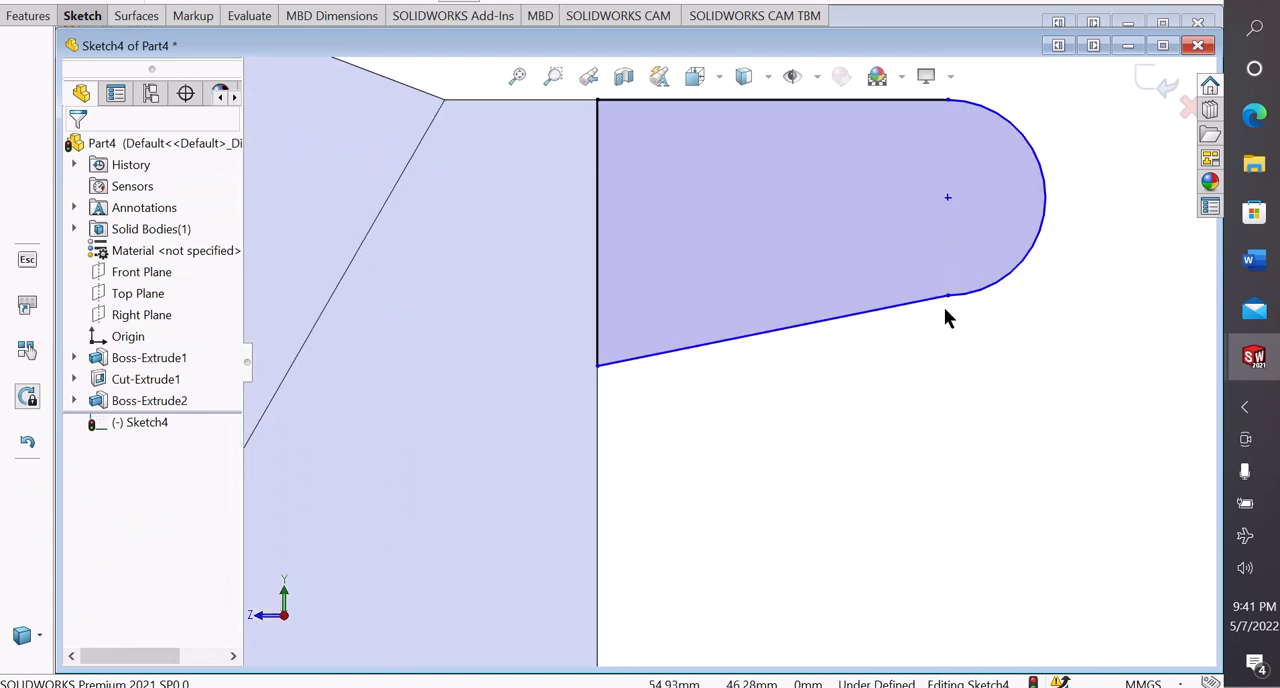
click(947, 296)
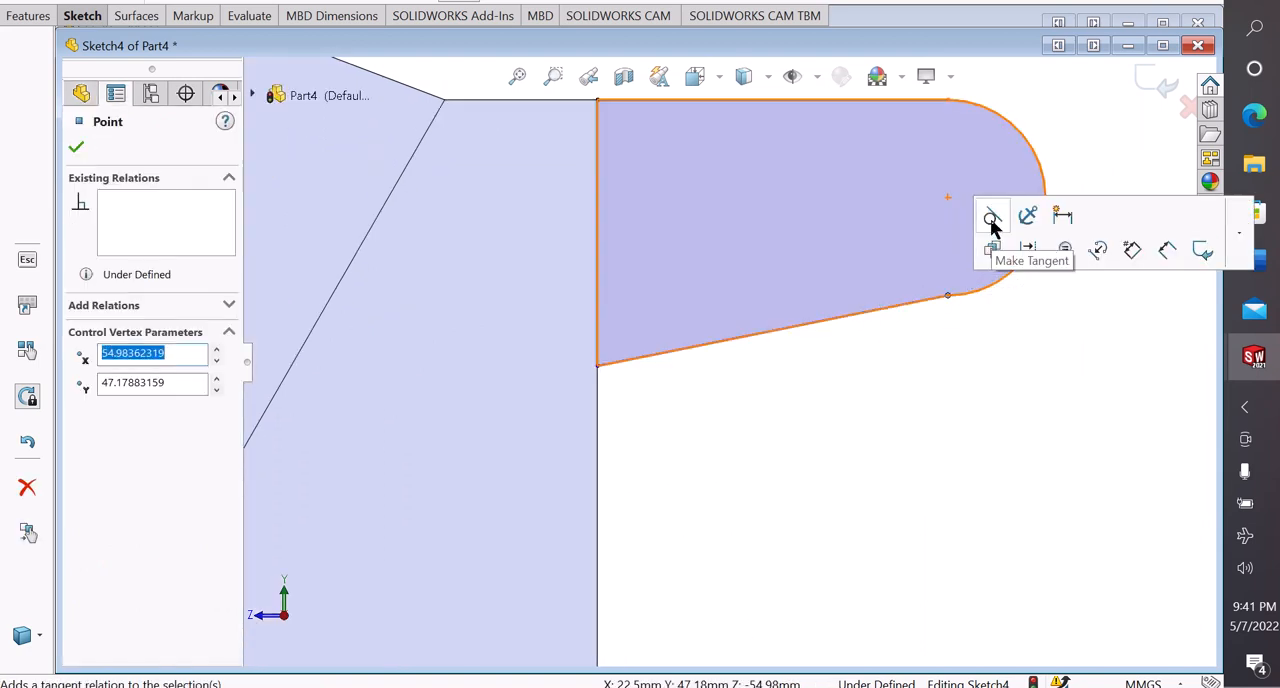
click(968, 347)
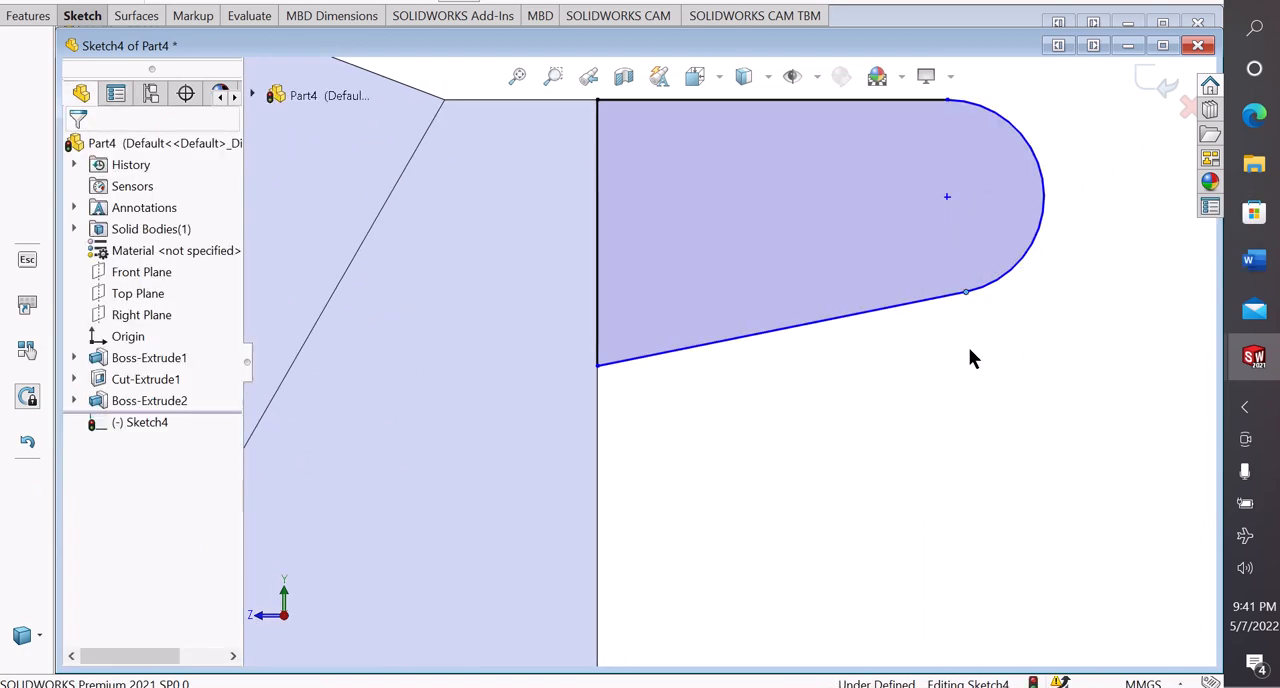
Dimension the rear lug's vertical line along the bracket body to 26 mm
scroll(866, 393, up, 3)
right_drag(907, 570, 892, 515)
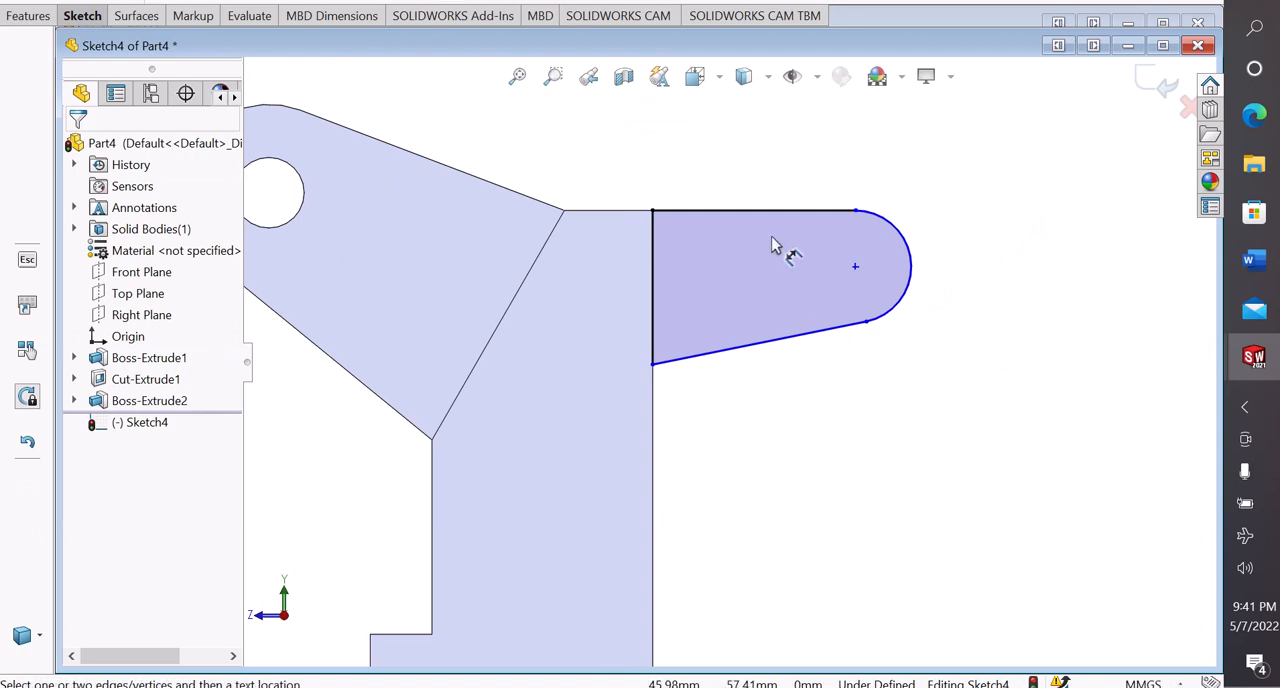
click(653, 272)
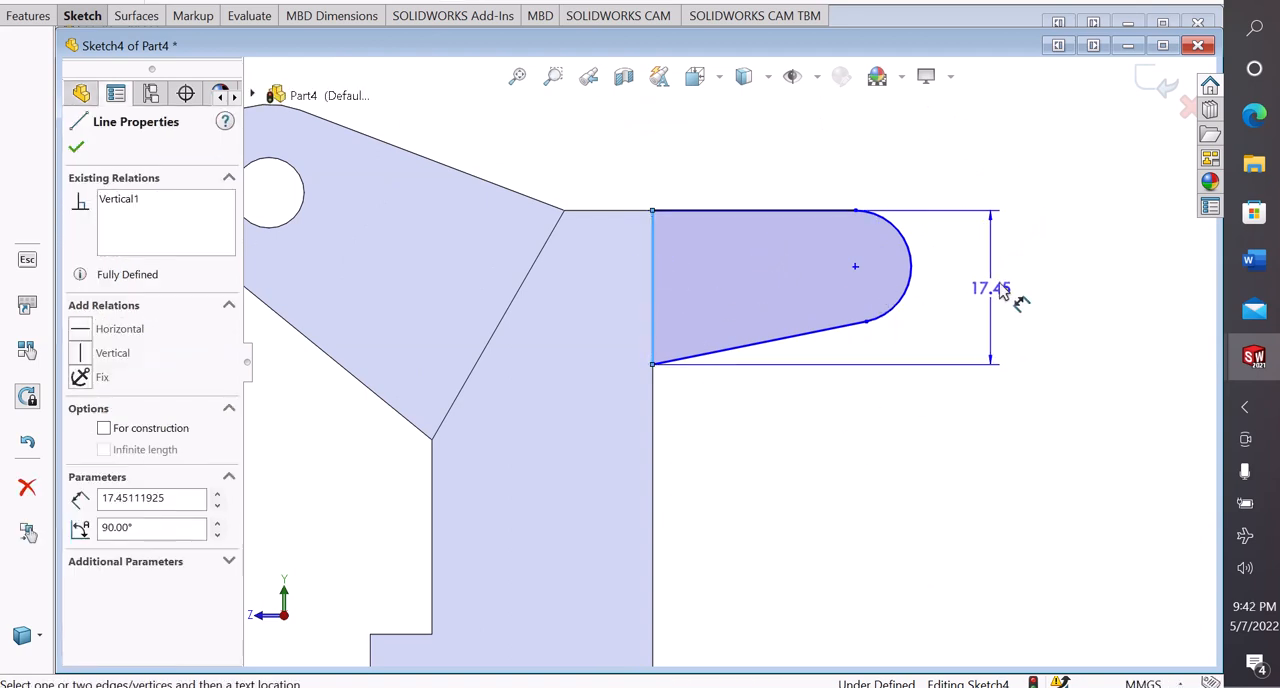
click(1005, 285)
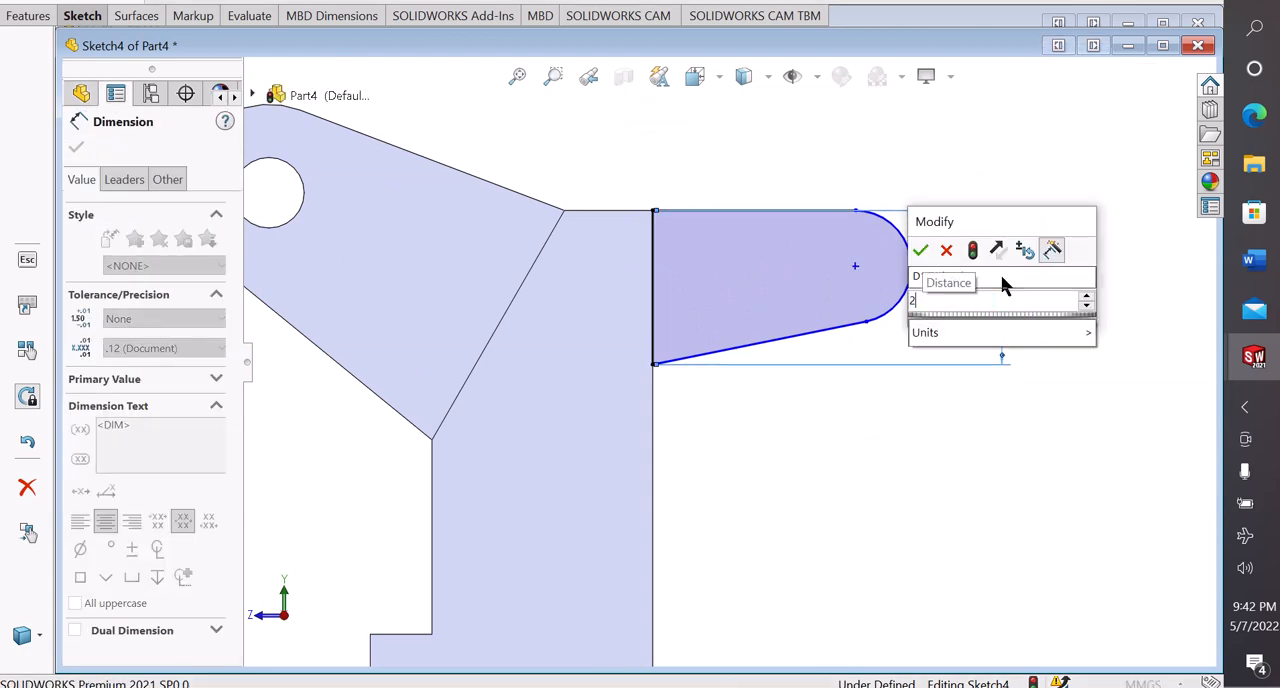
key(Return)
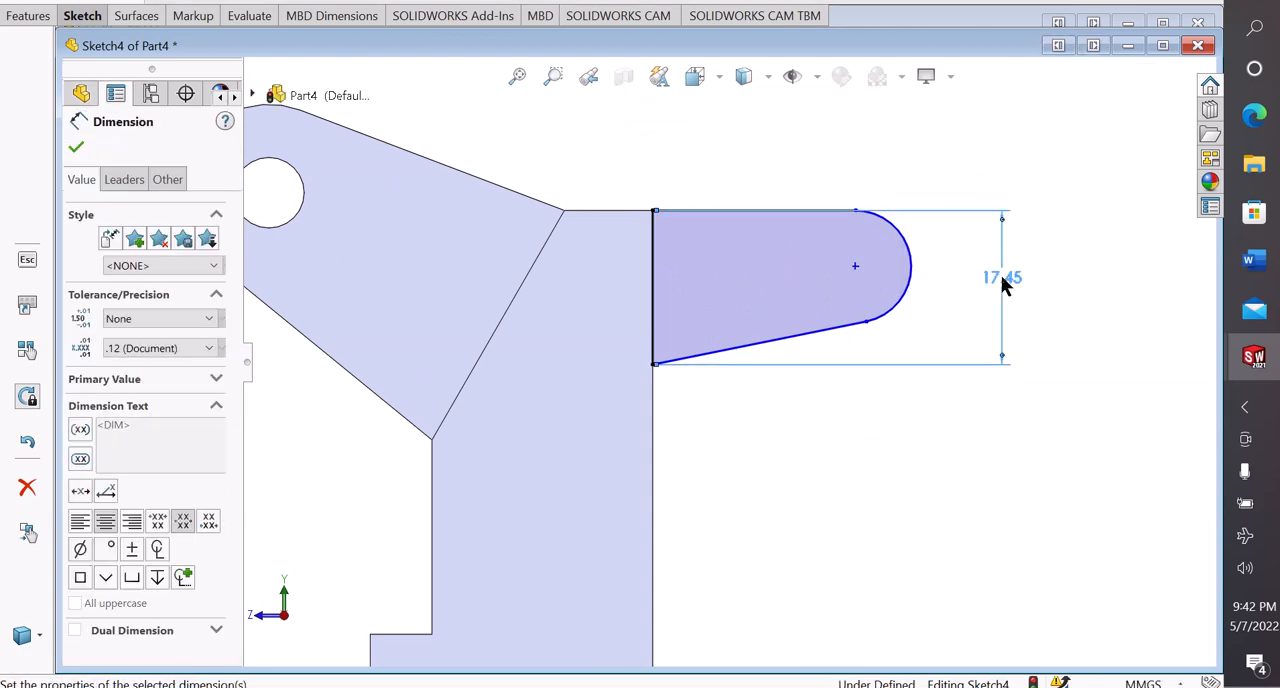
click(1105, 485)
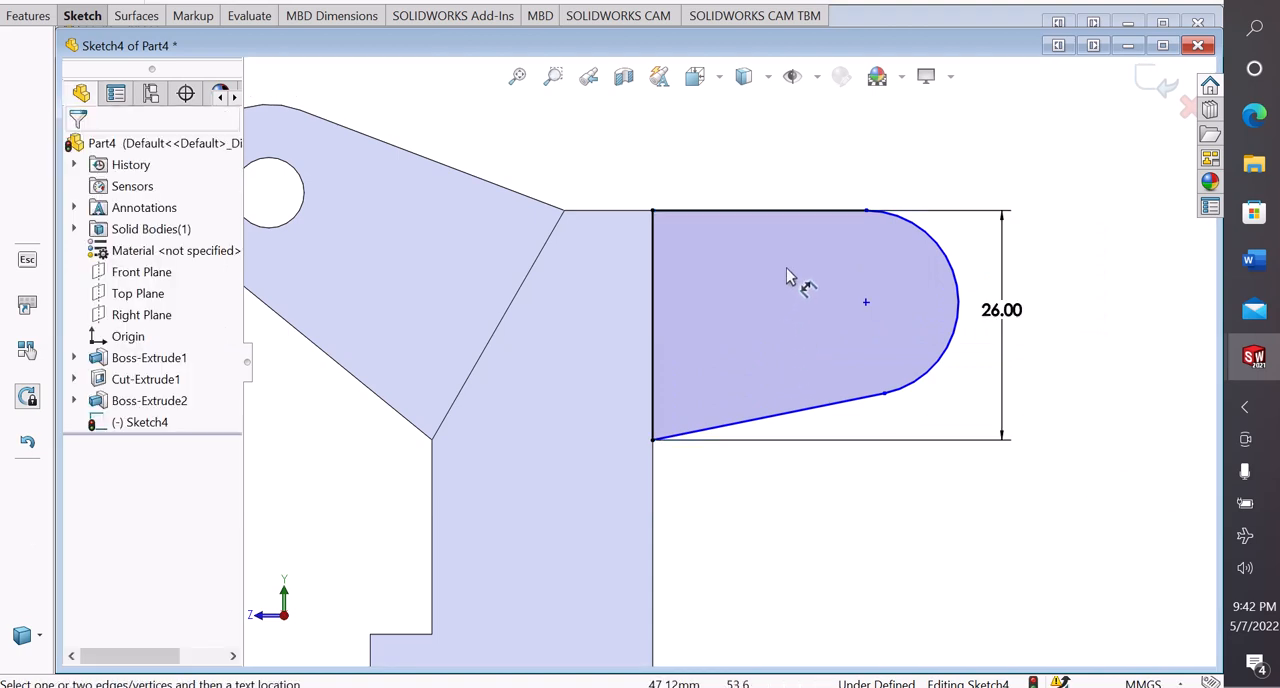
Dimension the rear lug's rounded end with a radius of 10 mm
click(943, 248)
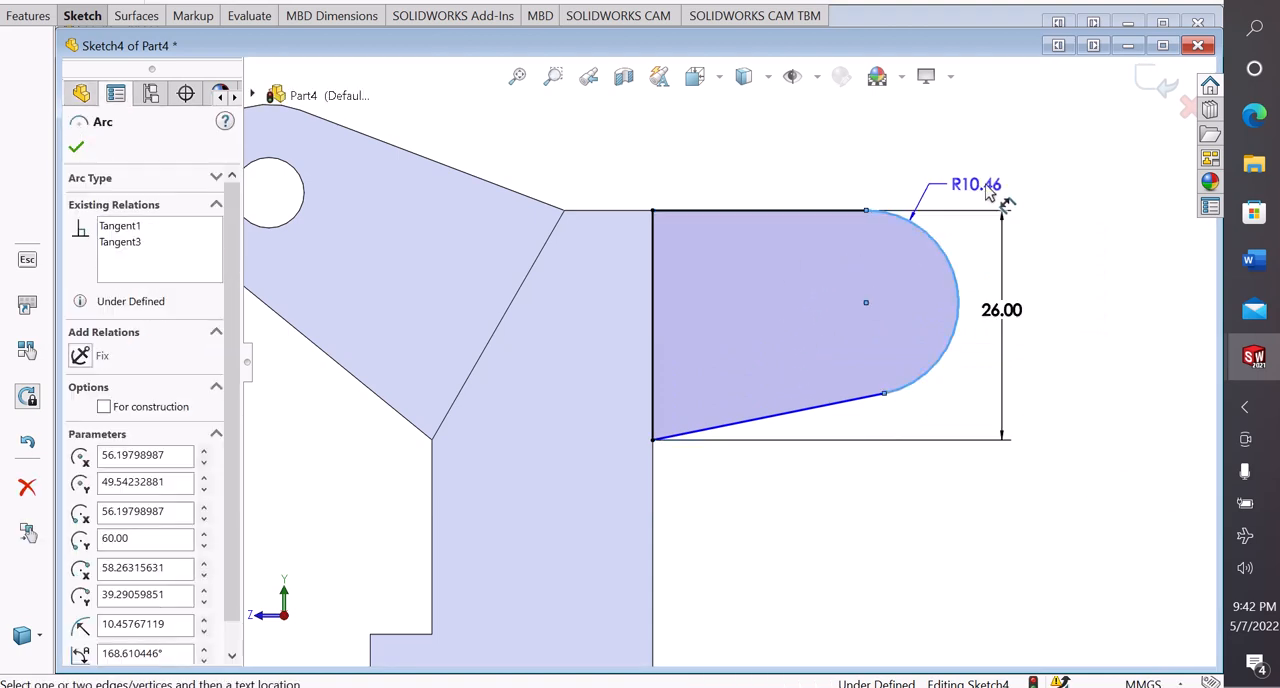
click(990, 193)
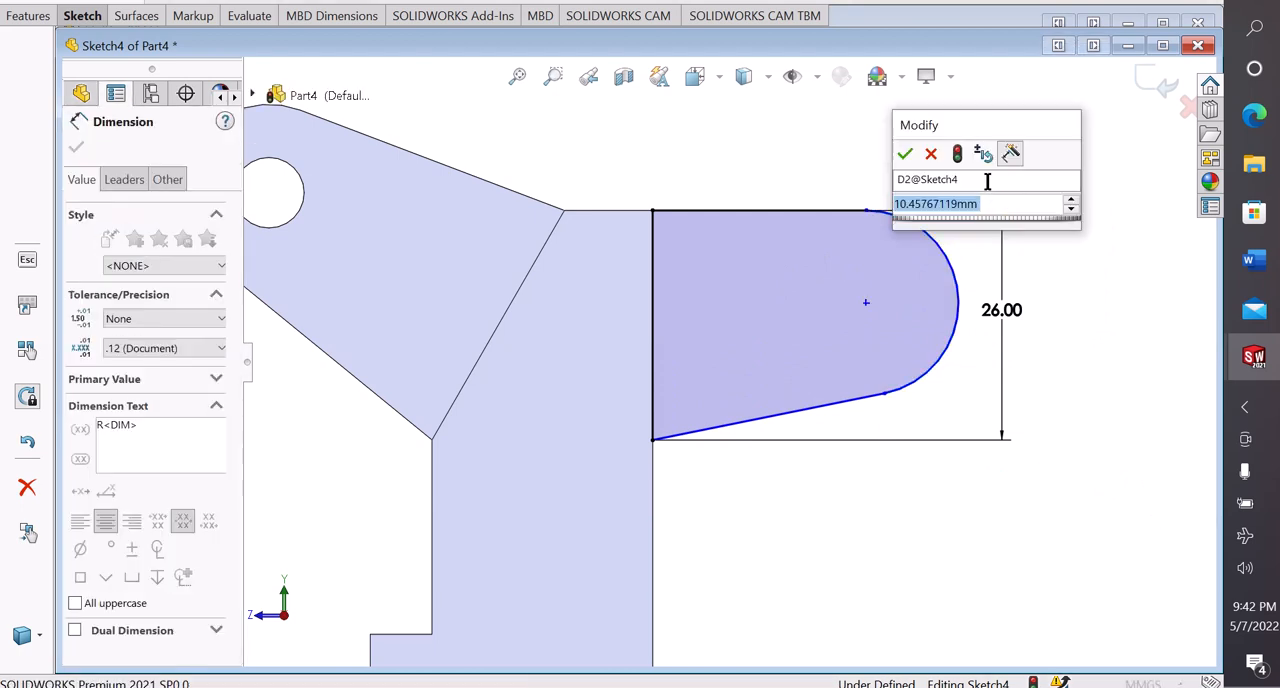
text(10)
key(Return)
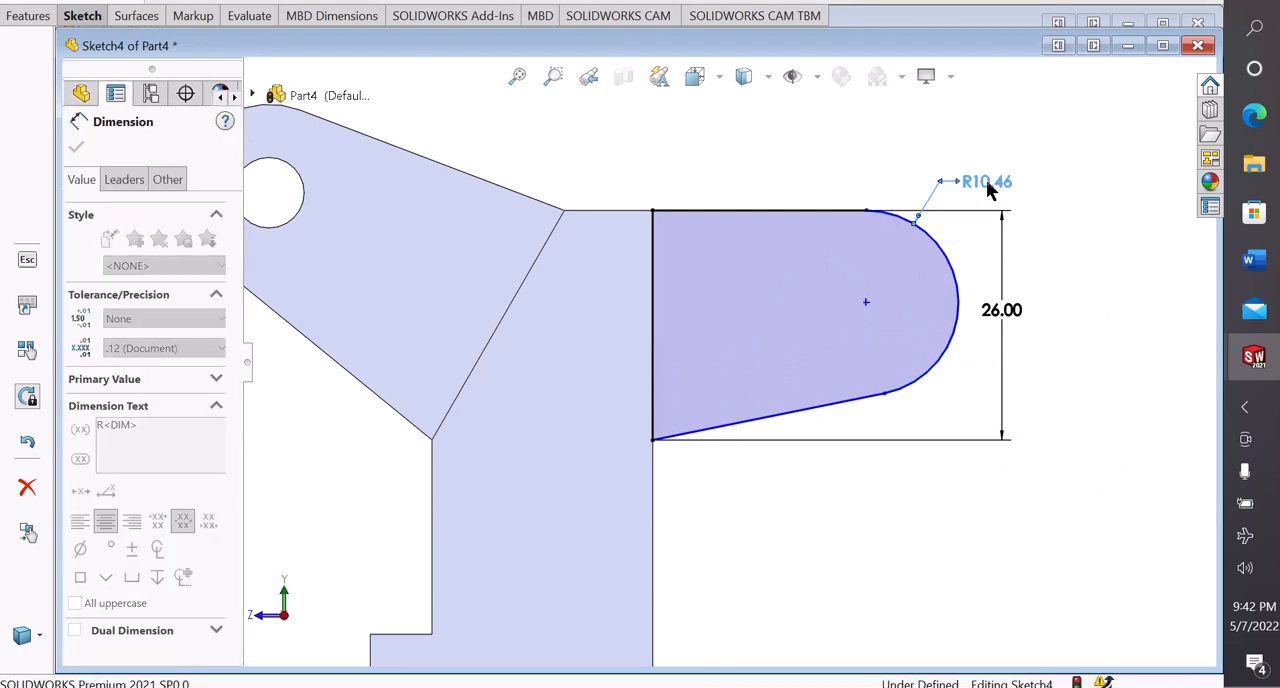
click(1090, 282)
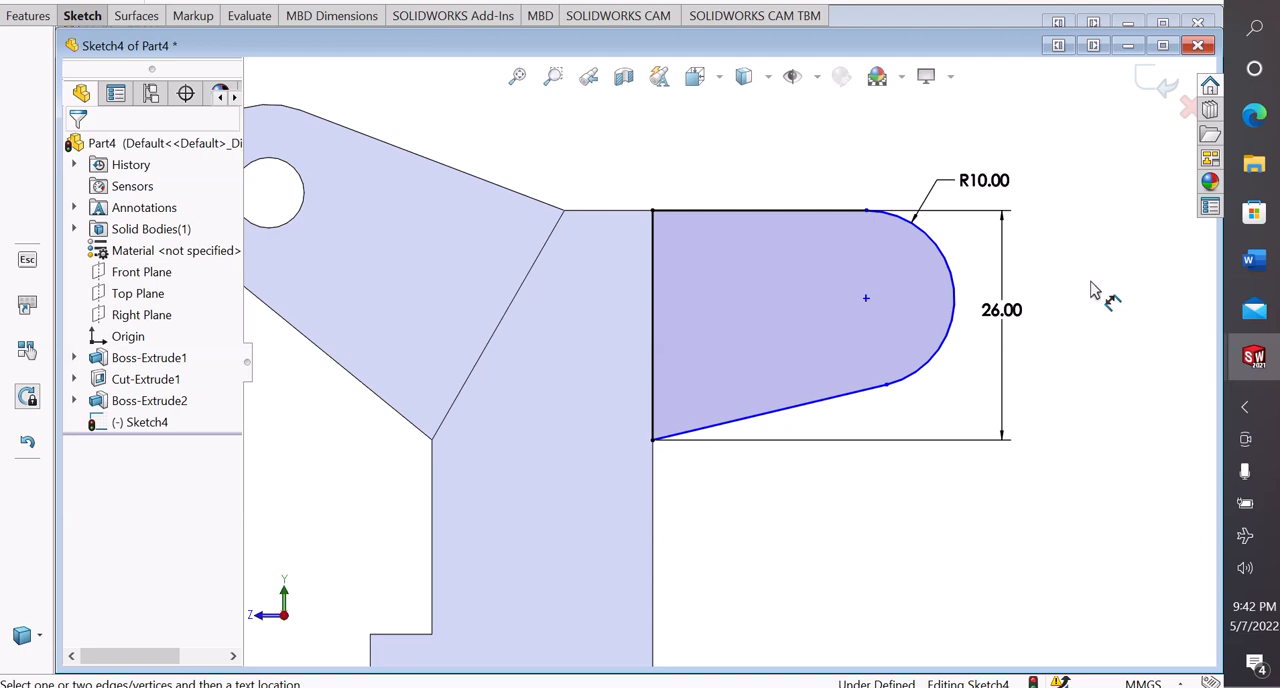
Dimension the rear lug's upper horizontal line to 30 mm between its two endpoints
click(653, 211)
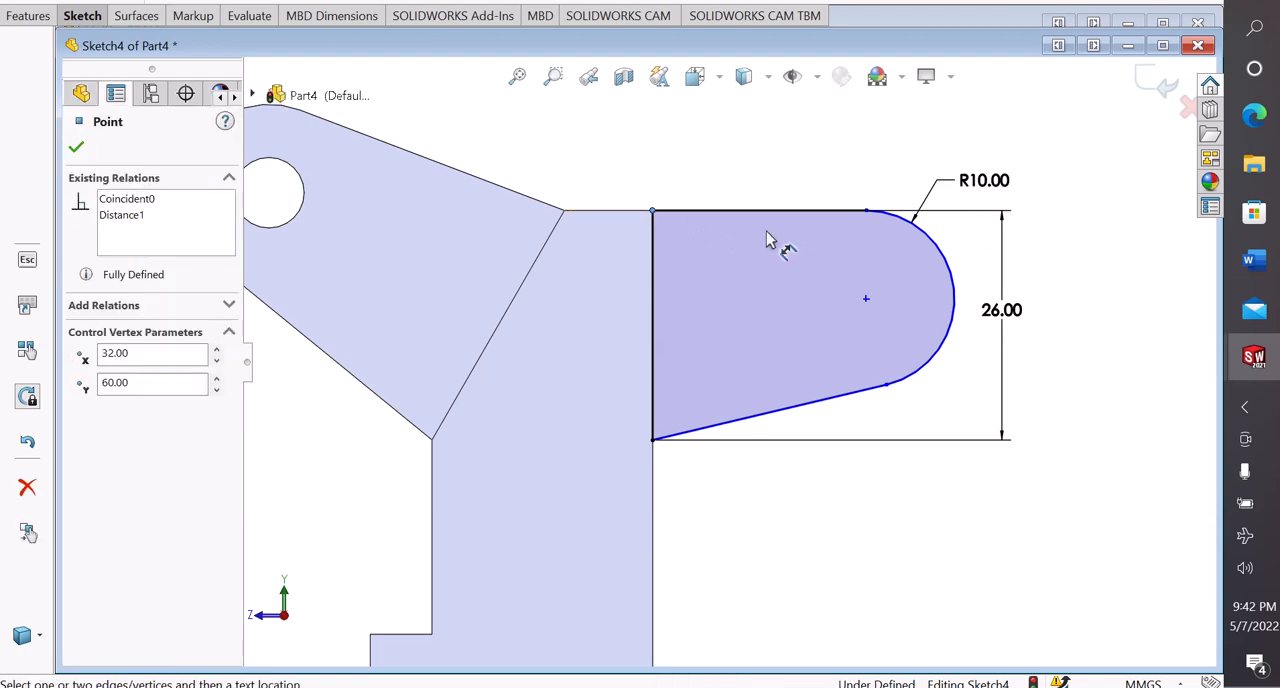
click(866, 211)
click(776, 162)
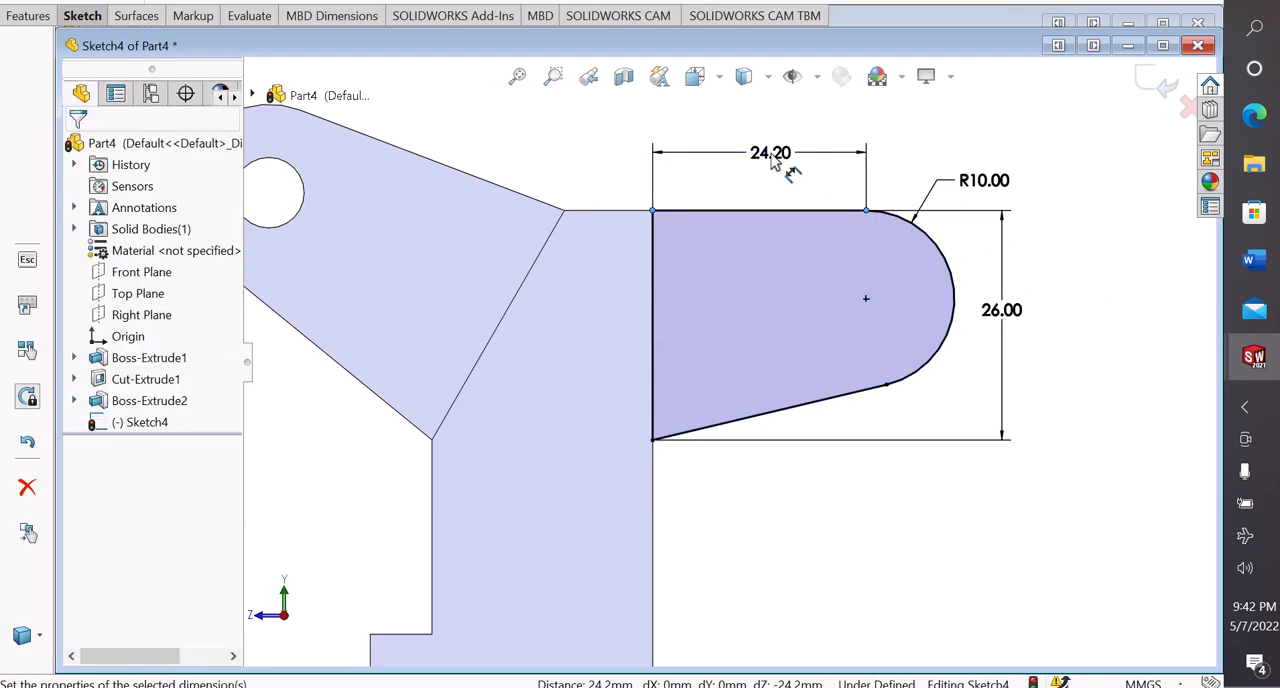
text(3)
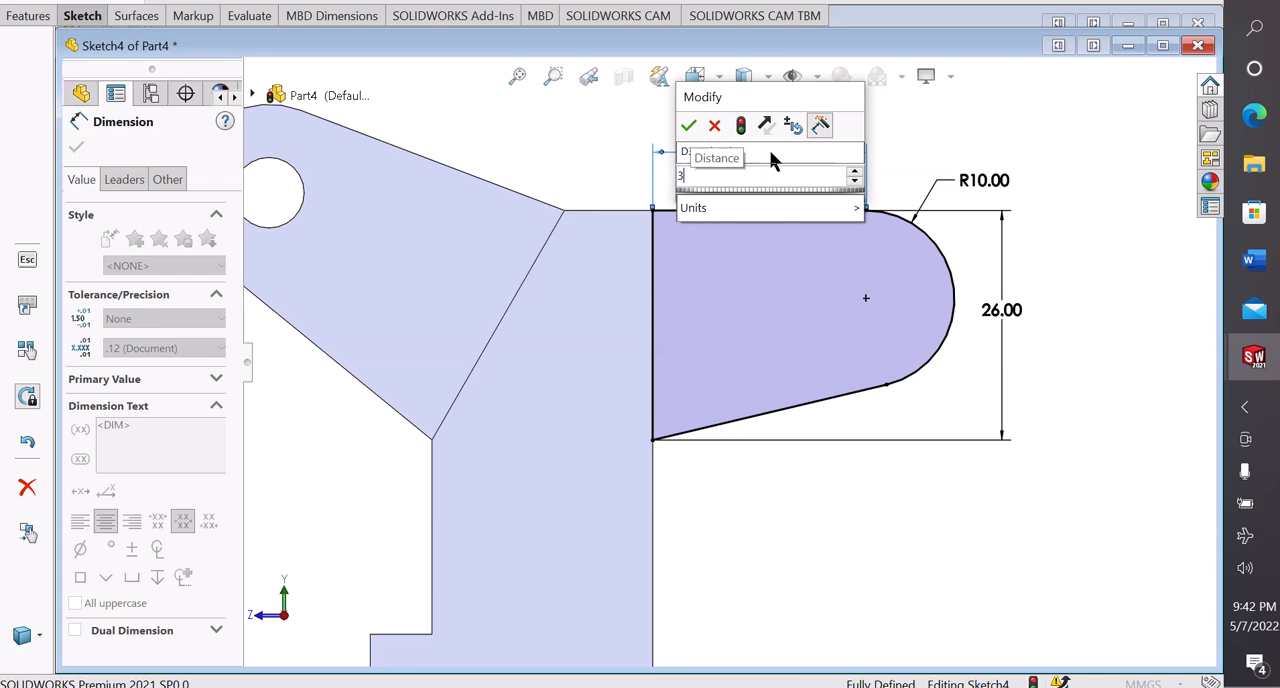
text(0)
key(Return)
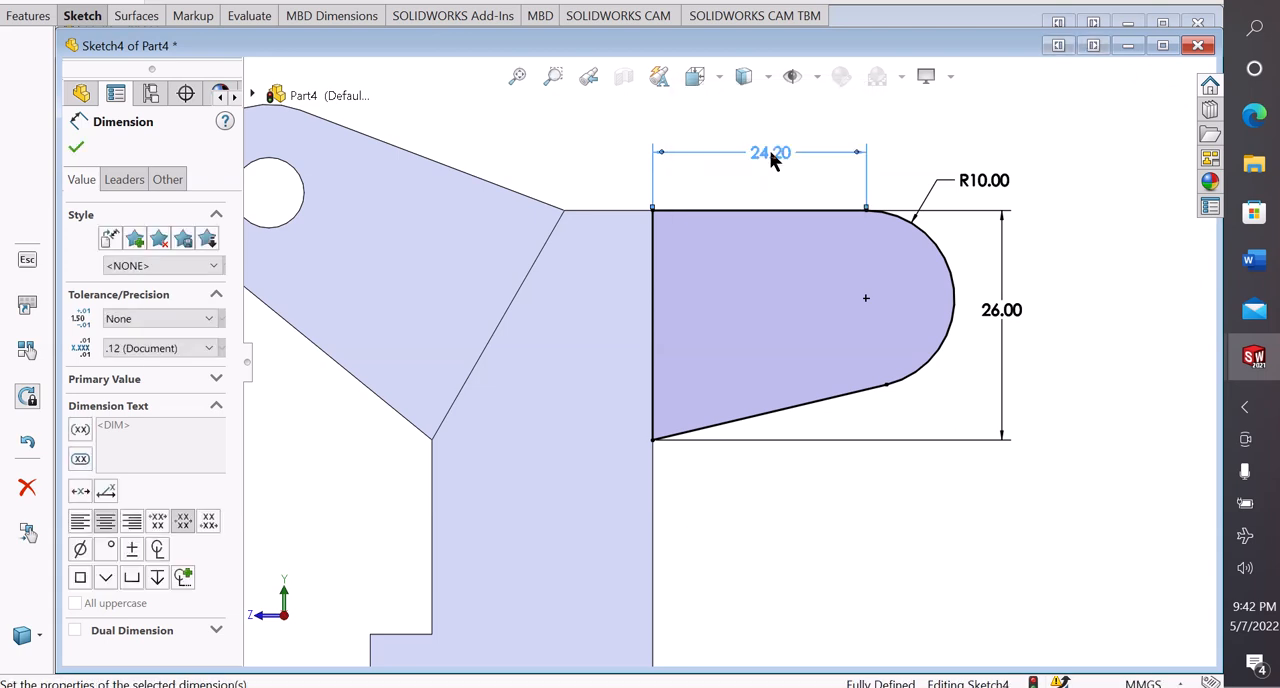
click(1041, 266)
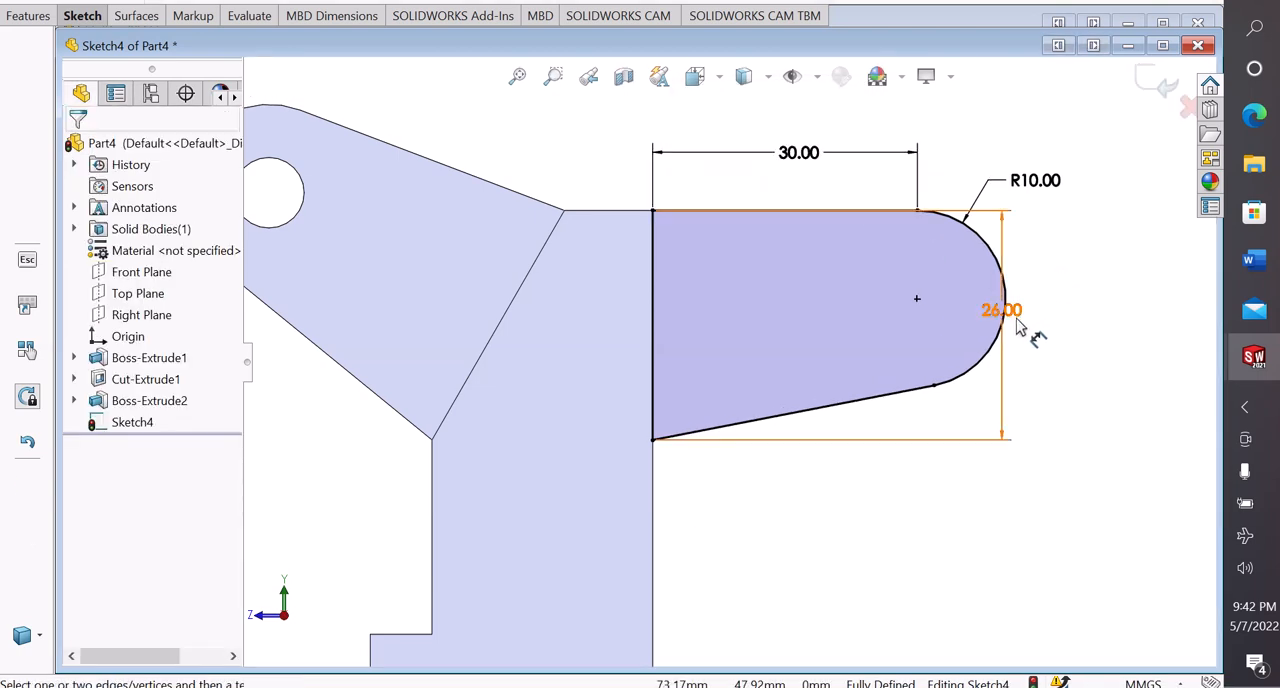
Move the 26 mm height dimension outward, clear of the rounded end, and leave the dimension command
drag(1016, 320, 1067, 324)
click(1006, 380)
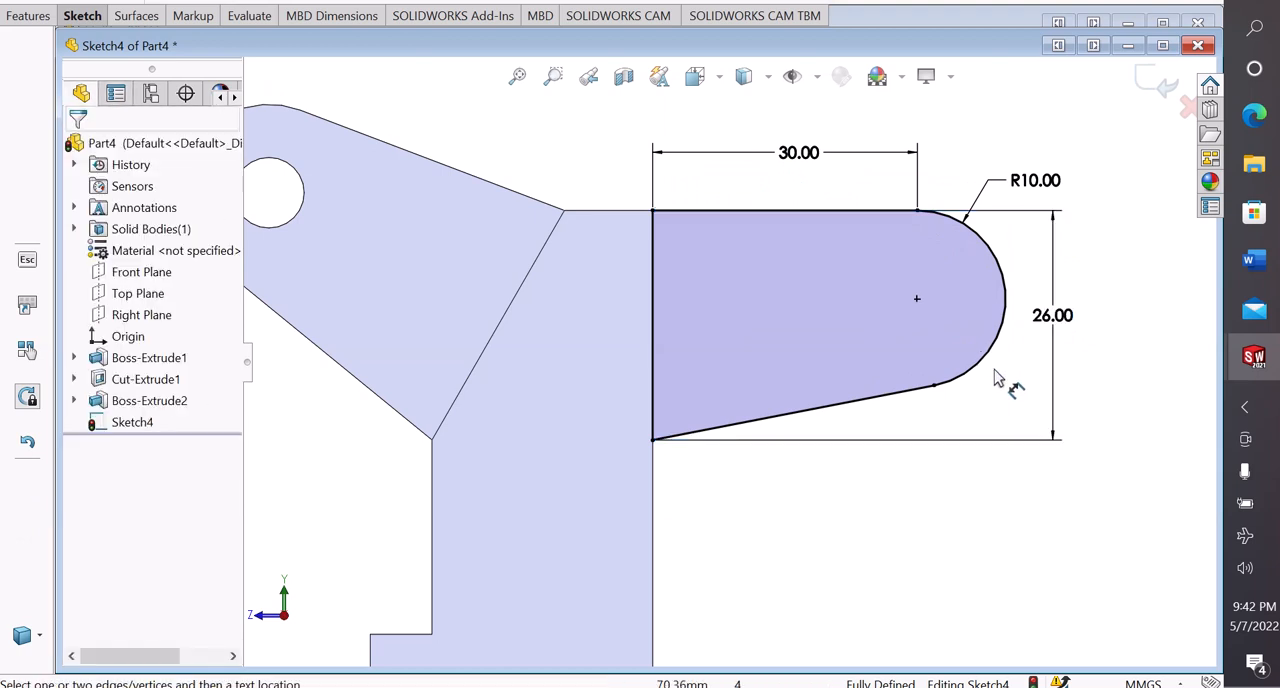
right_click(997, 377)
click(1020, 432)
Sketch a circle about 9.2 mm in diameter concentric with the rear lug's rounded end
scroll(916, 224, down, 1)
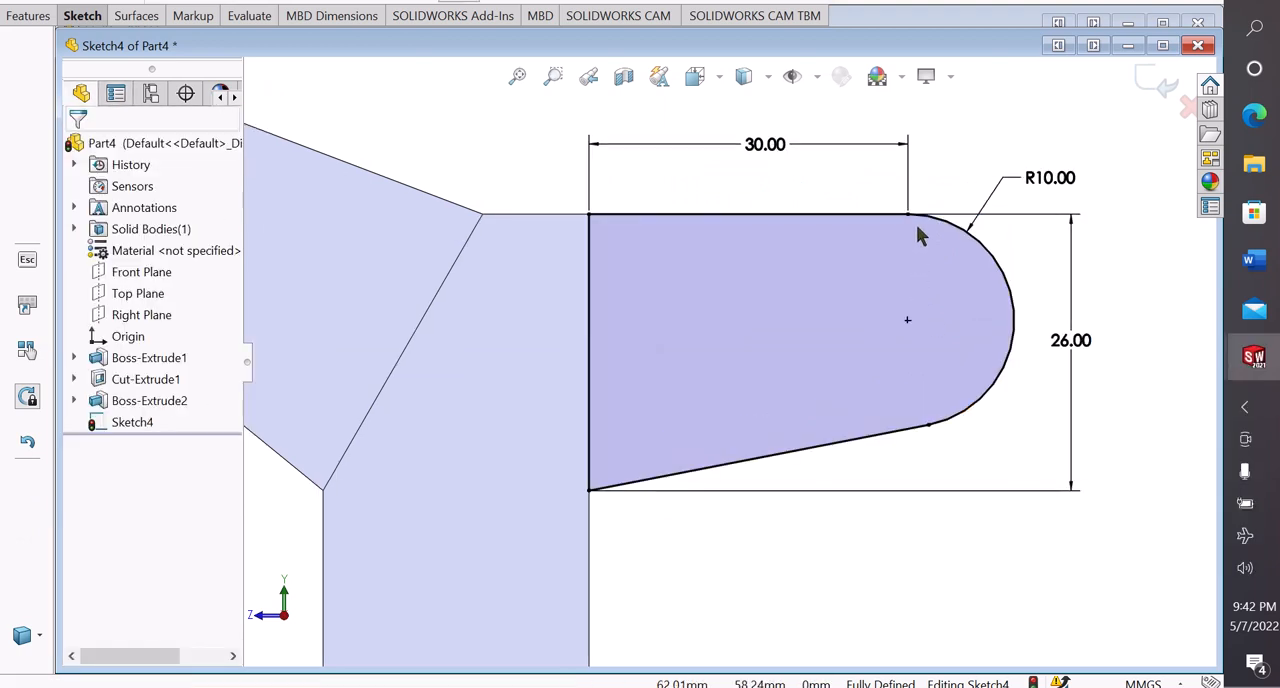
click(78, 18)
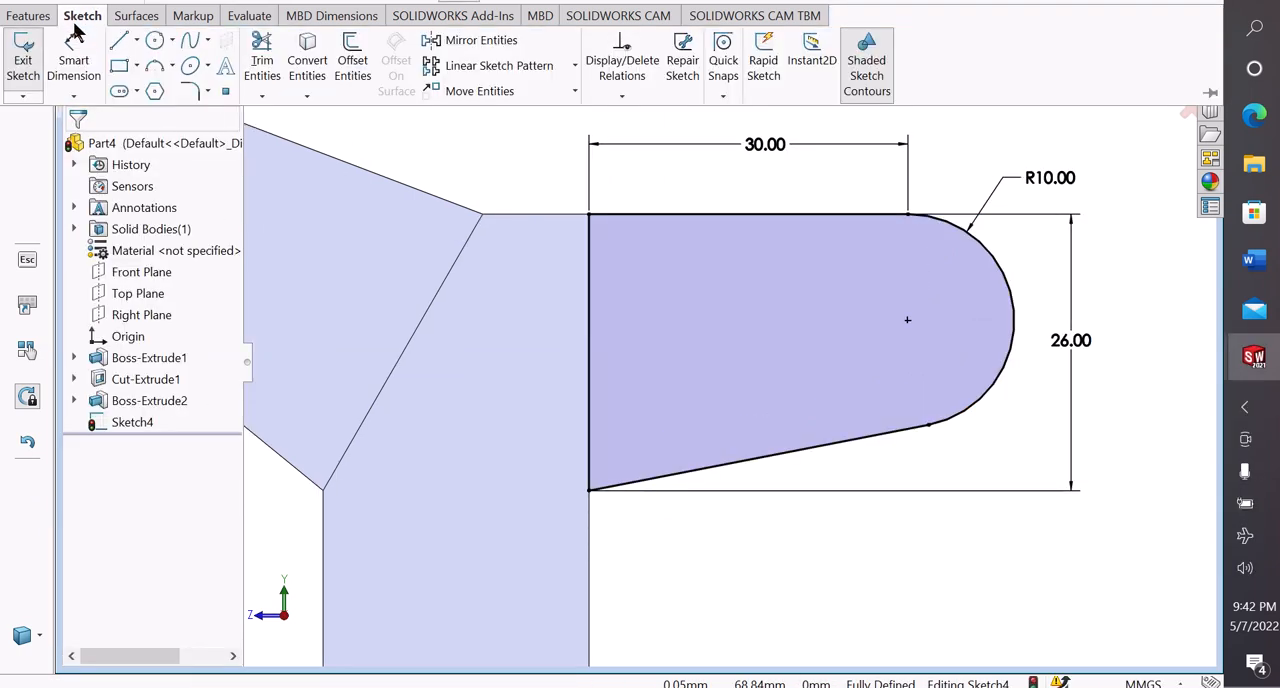
click(153, 46)
click(168, 63)
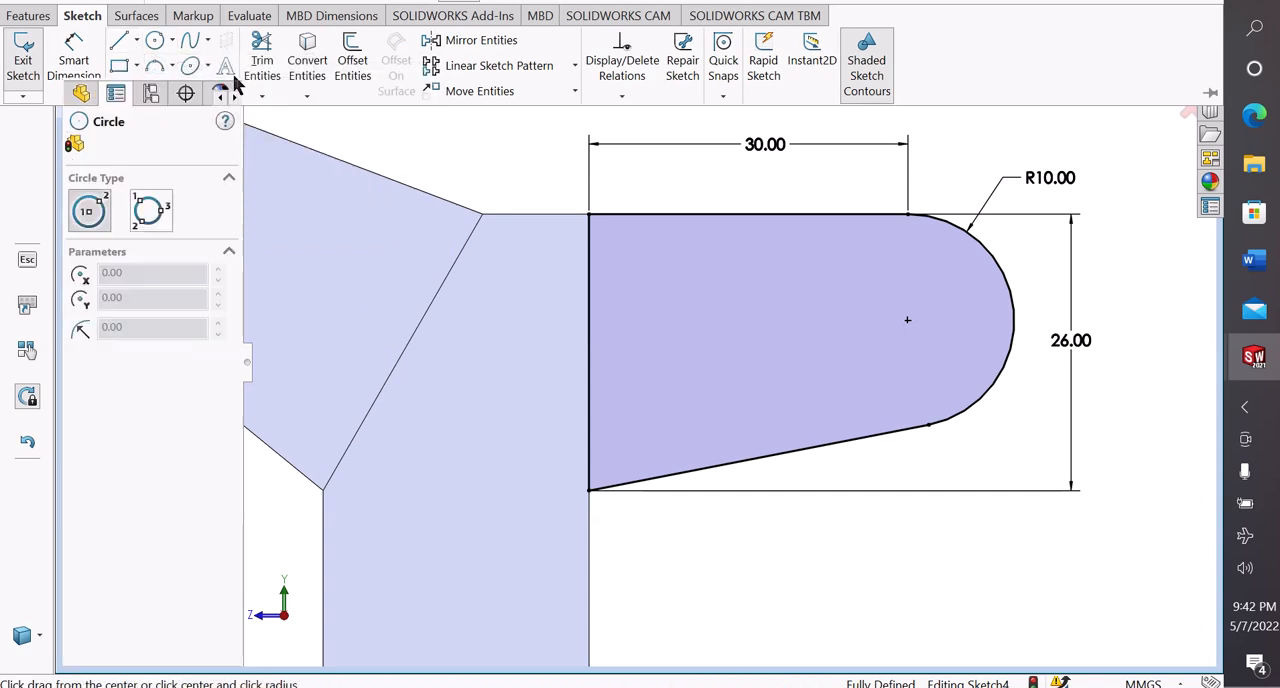
click(908, 320)
click(919, 277)
right_click(924, 290)
click(944, 289)
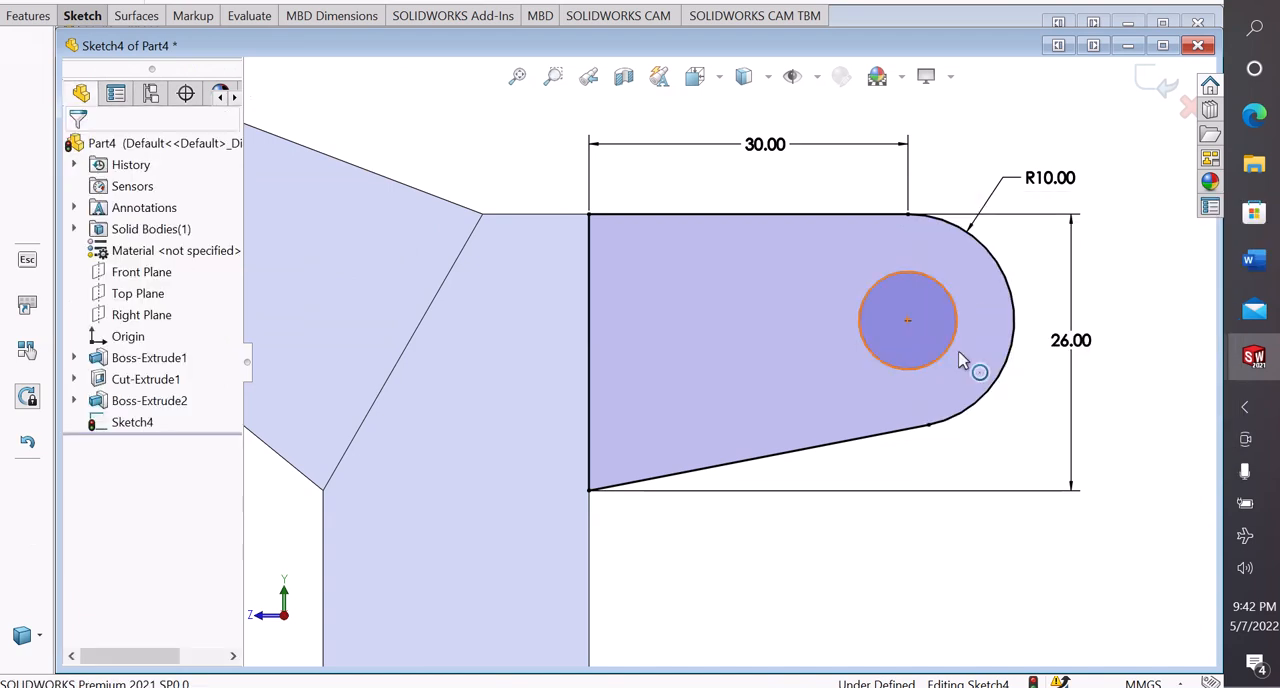
Dimension the lug's hole circle to 8 mm diameter and leave the dimension command
click(953, 344)
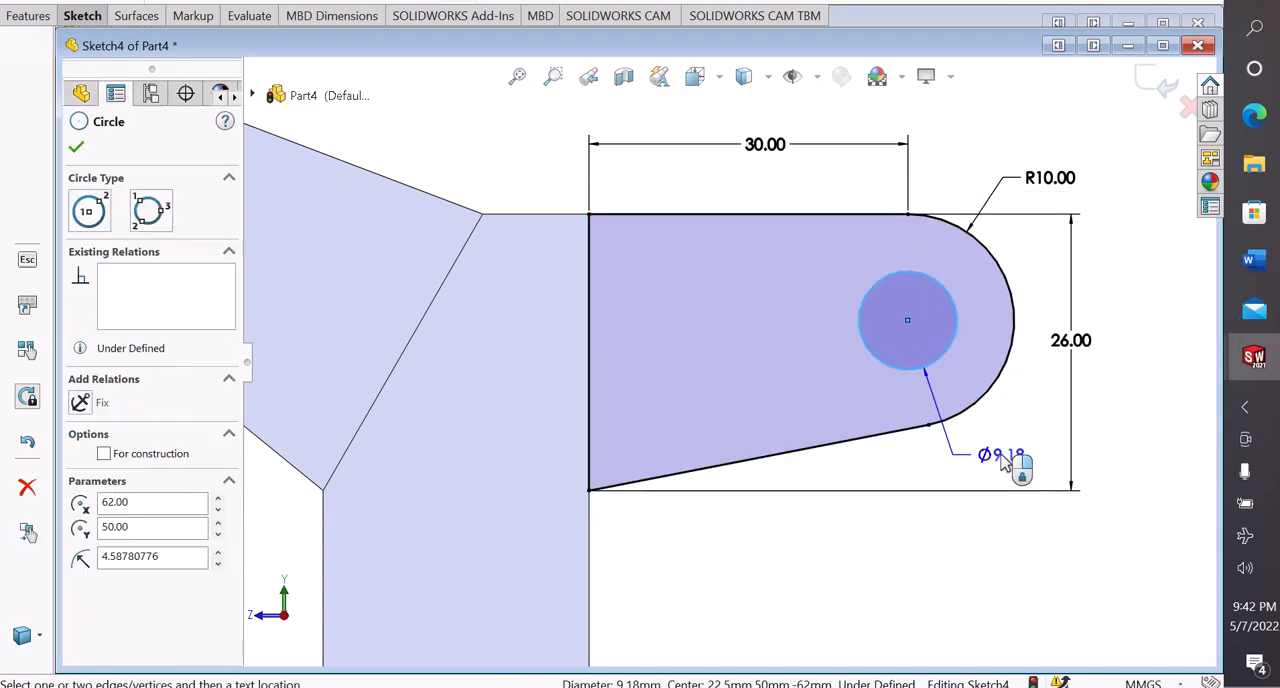
click(1004, 456)
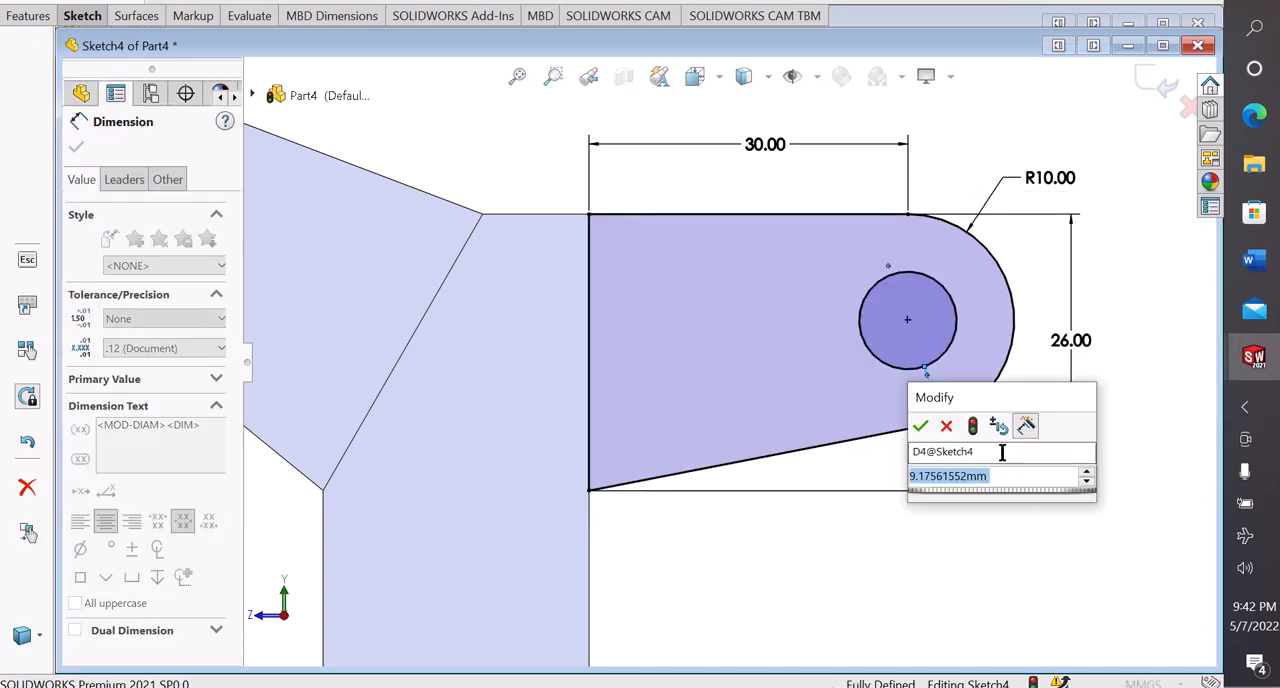
text(8)
key(Return)
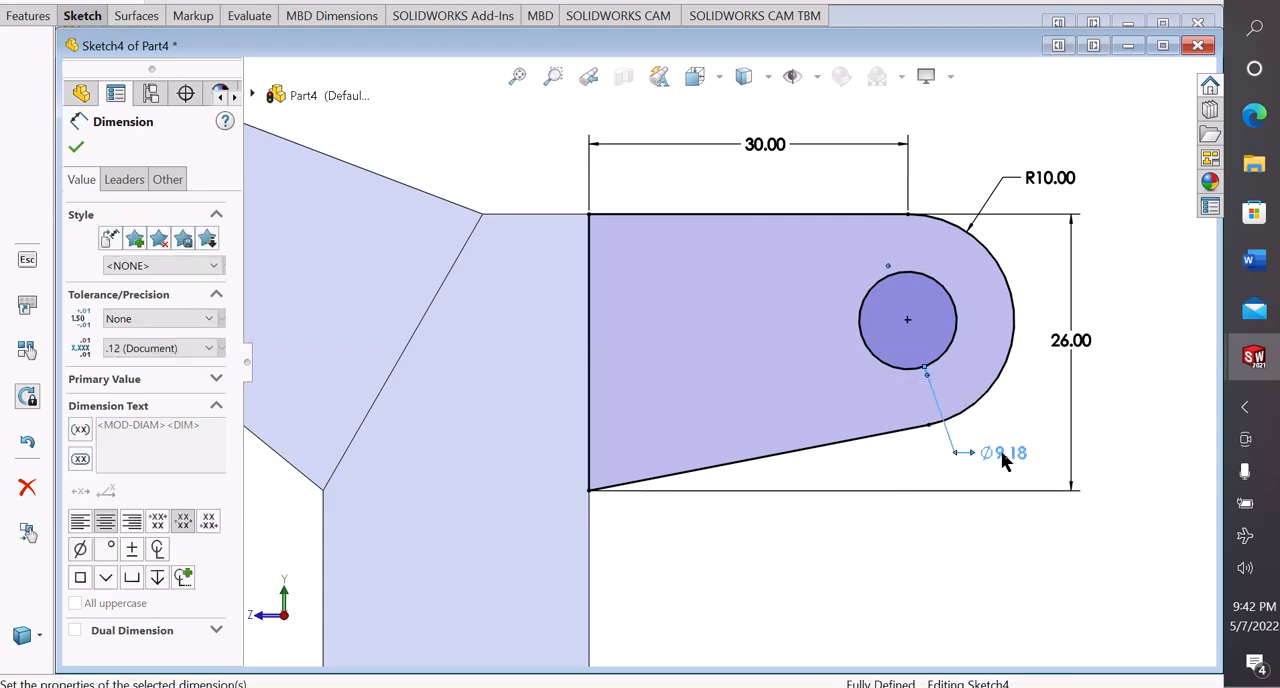
right_click(943, 506)
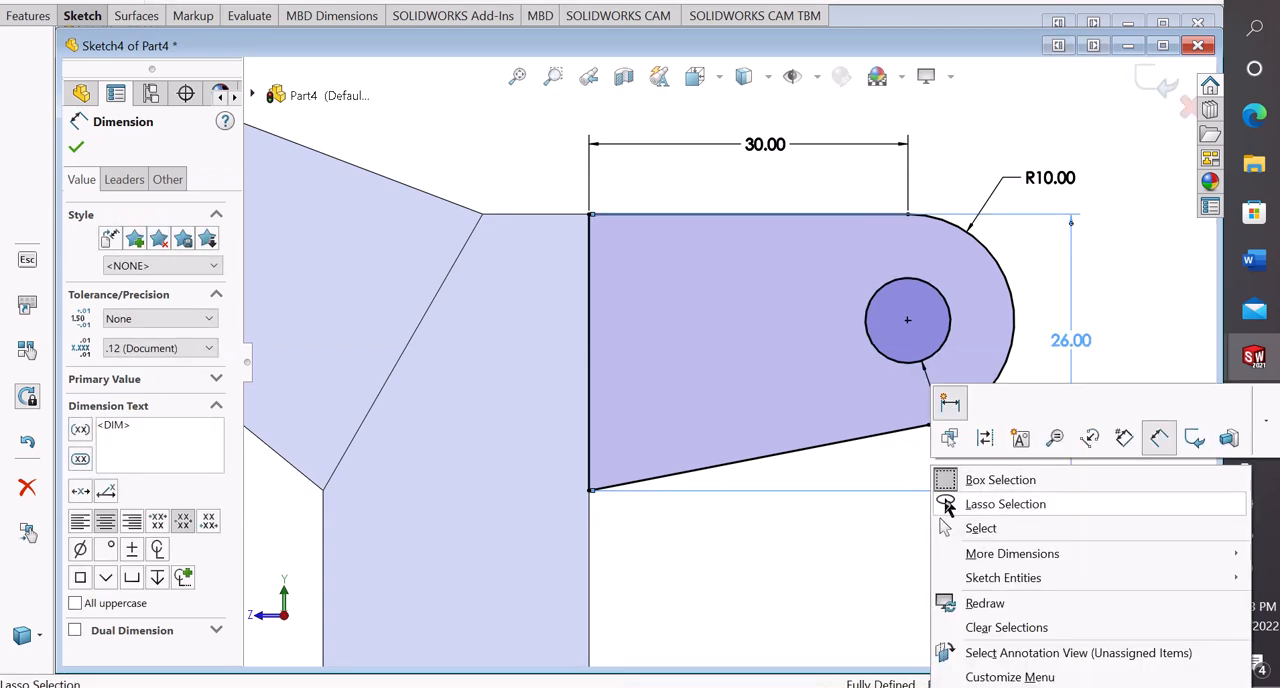
click(971, 531)
Set up a blind boss extrusion of the rear lug sketch, 33 mm deep, with its direction reversed across the bracket's rear face
scroll(981, 408, up, 3)
mouse_move(1023, 346)
middle_down()
mouse_move(975, 378)
mouse_move(927, 387)
middle_up()
click(32, 16)
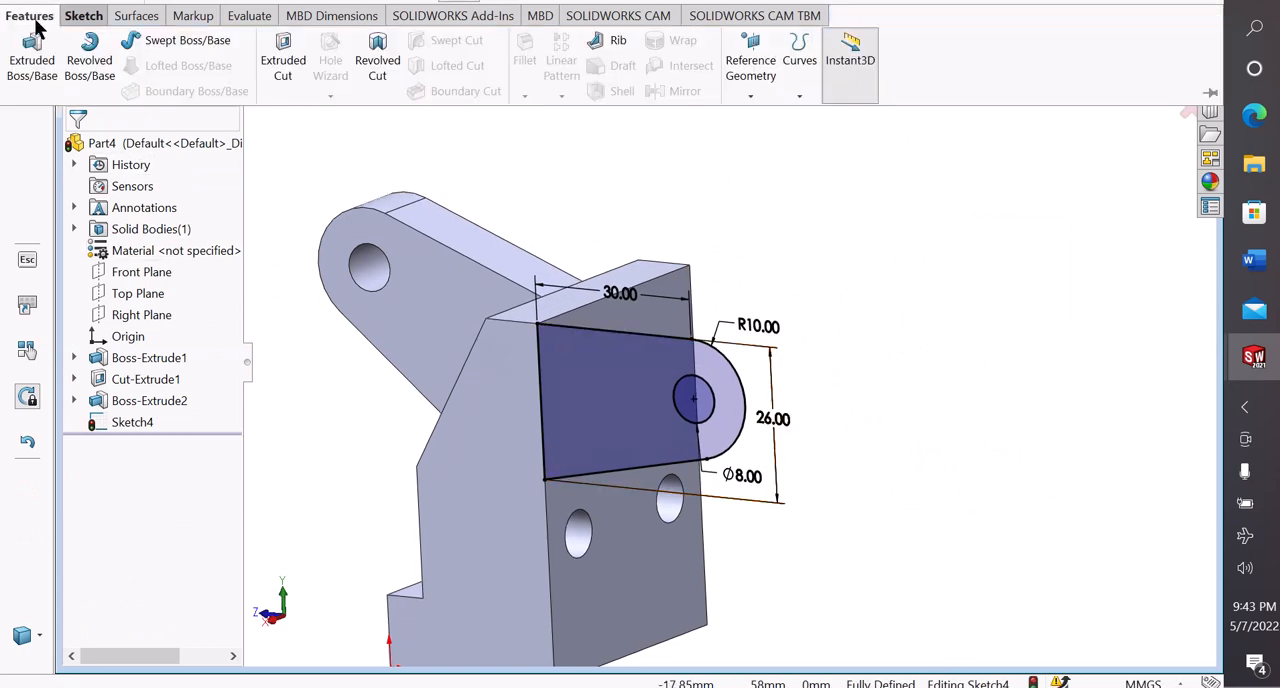
click(32, 62)
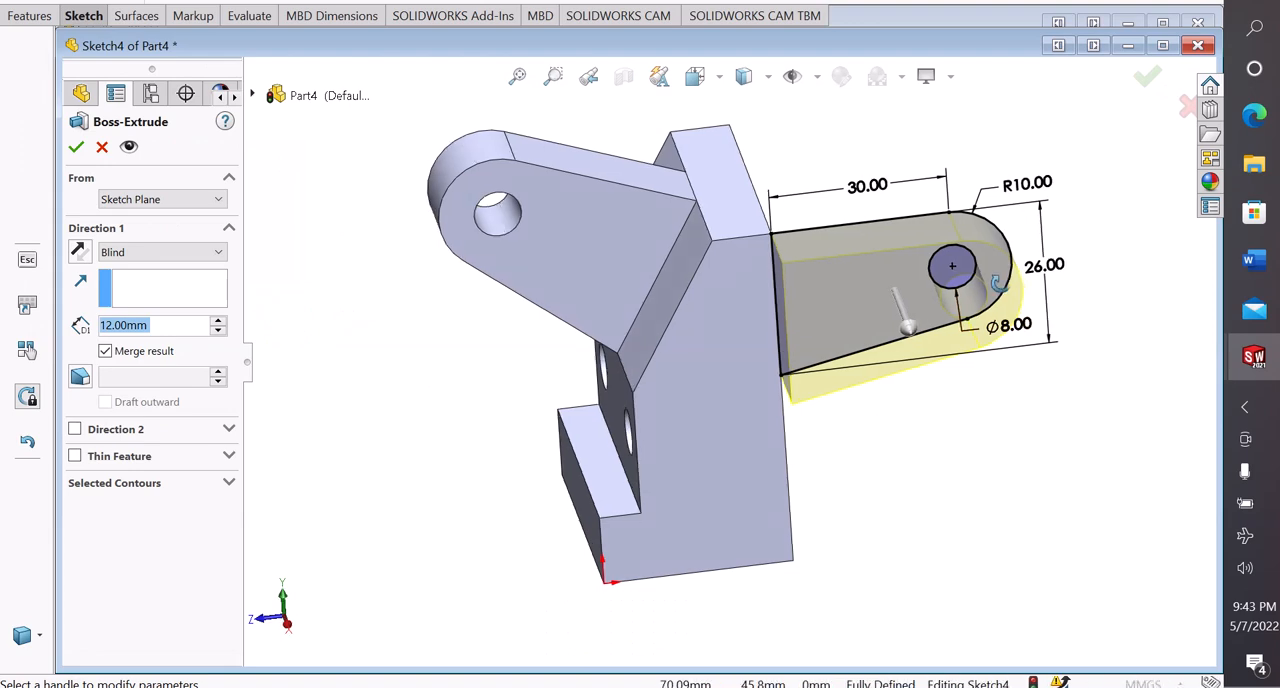
middle_drag(1000, 284, 1057, 363)
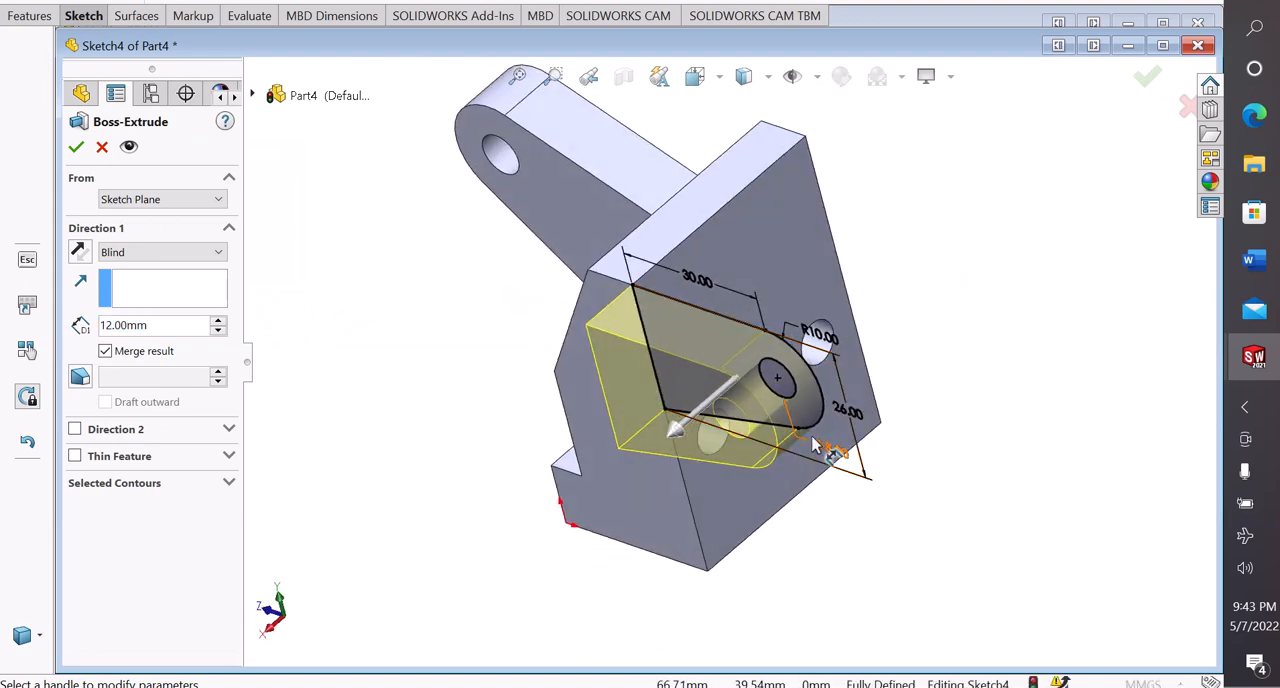
scroll(812, 438, down, 1)
scroll(808, 350, up, 1)
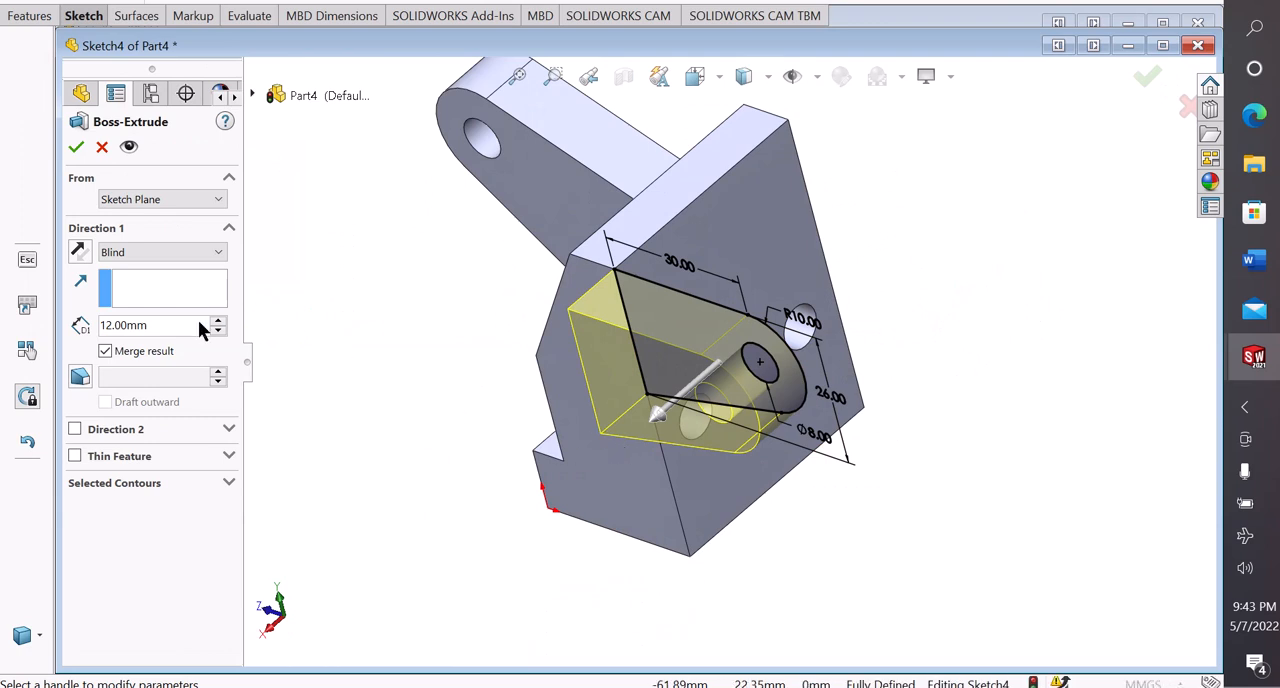
click(78, 252)
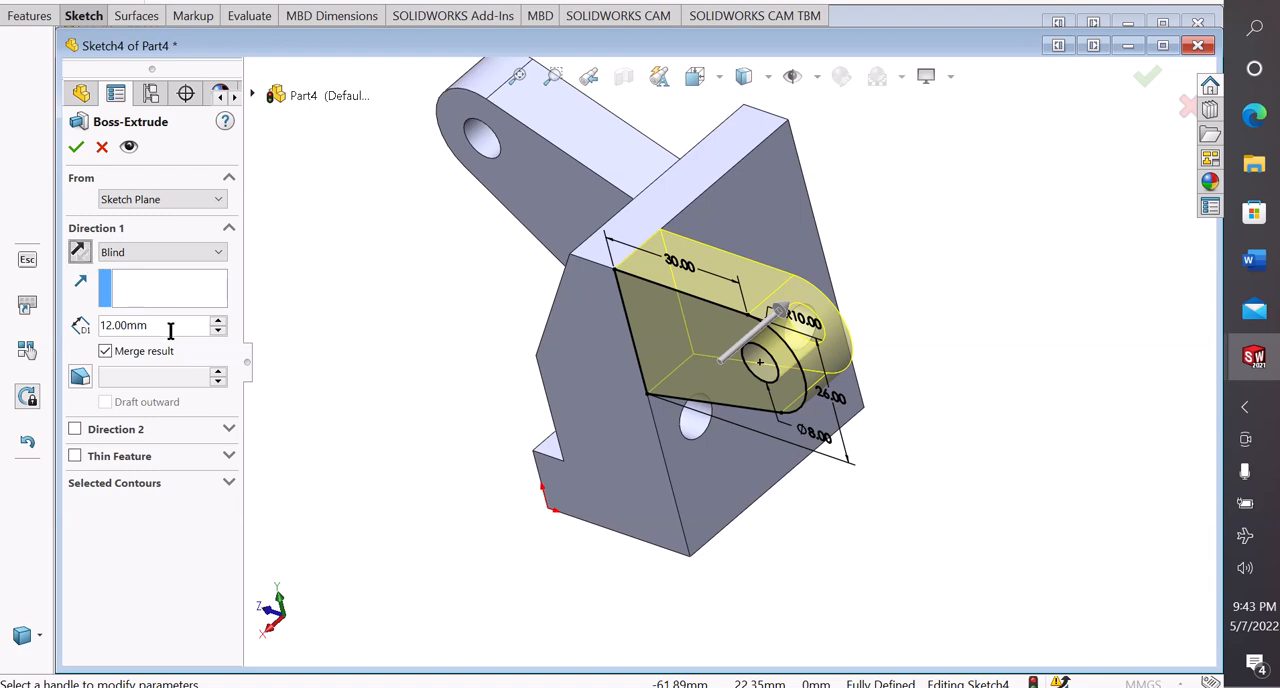
drag(170, 331, 73, 327)
text(33)
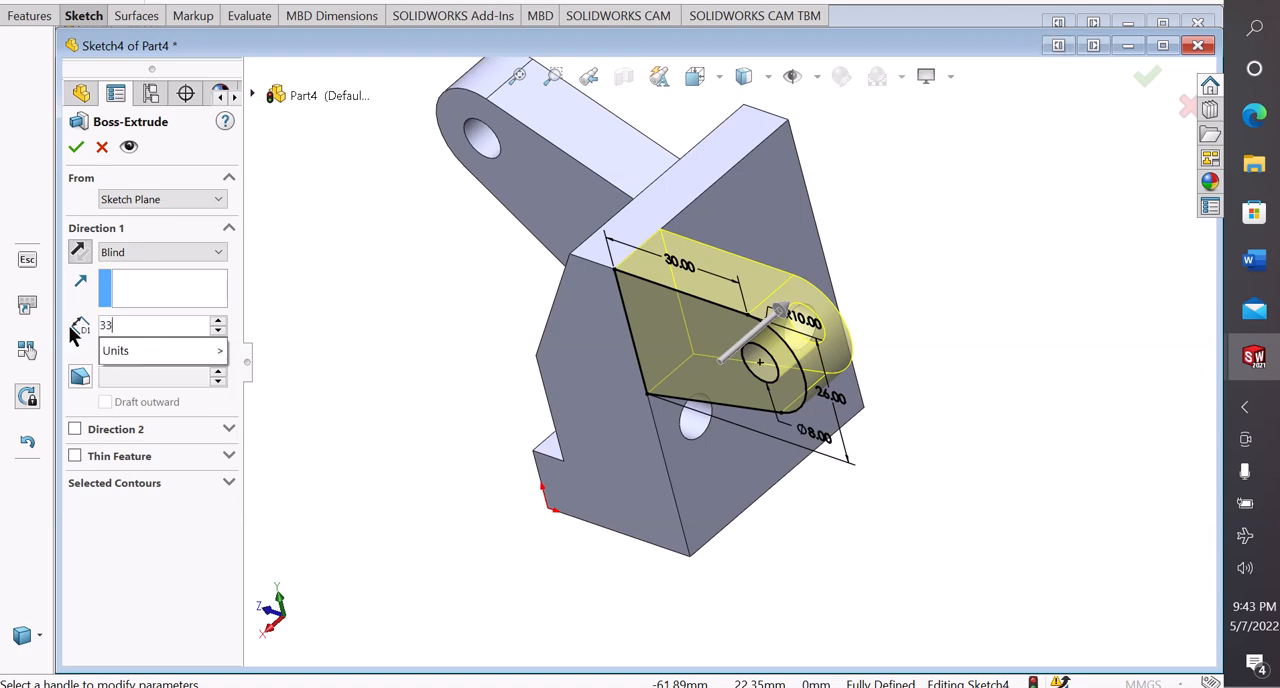
key(Return)
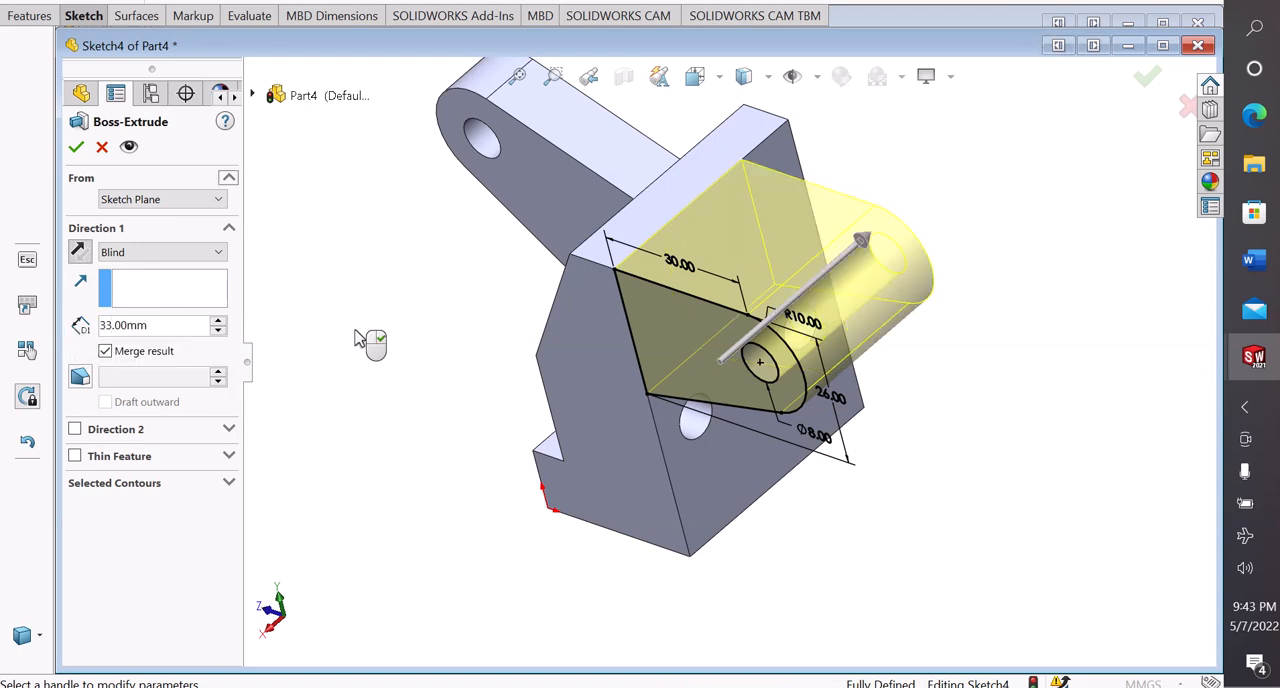
middle_drag(371, 337, 380, 360)
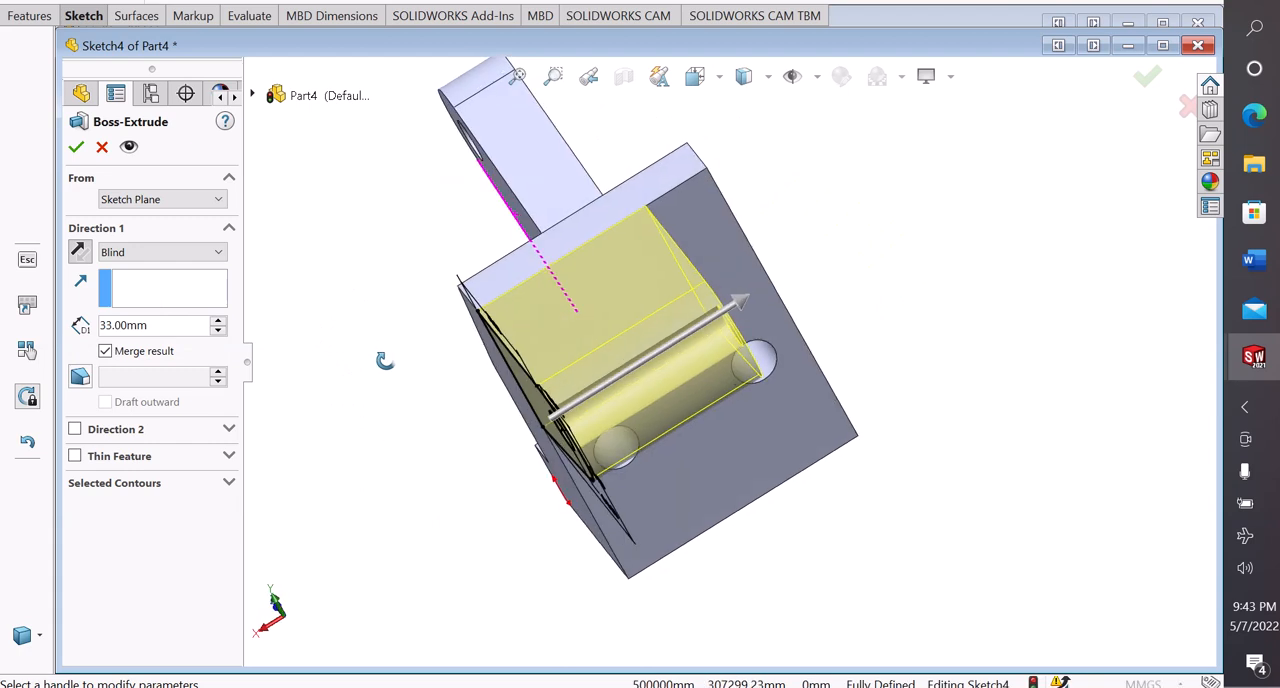
Start the lug extrusion at a 6 mm offset from the sketch plane, flipped inward across the body, and finish the feature
click(145, 200)
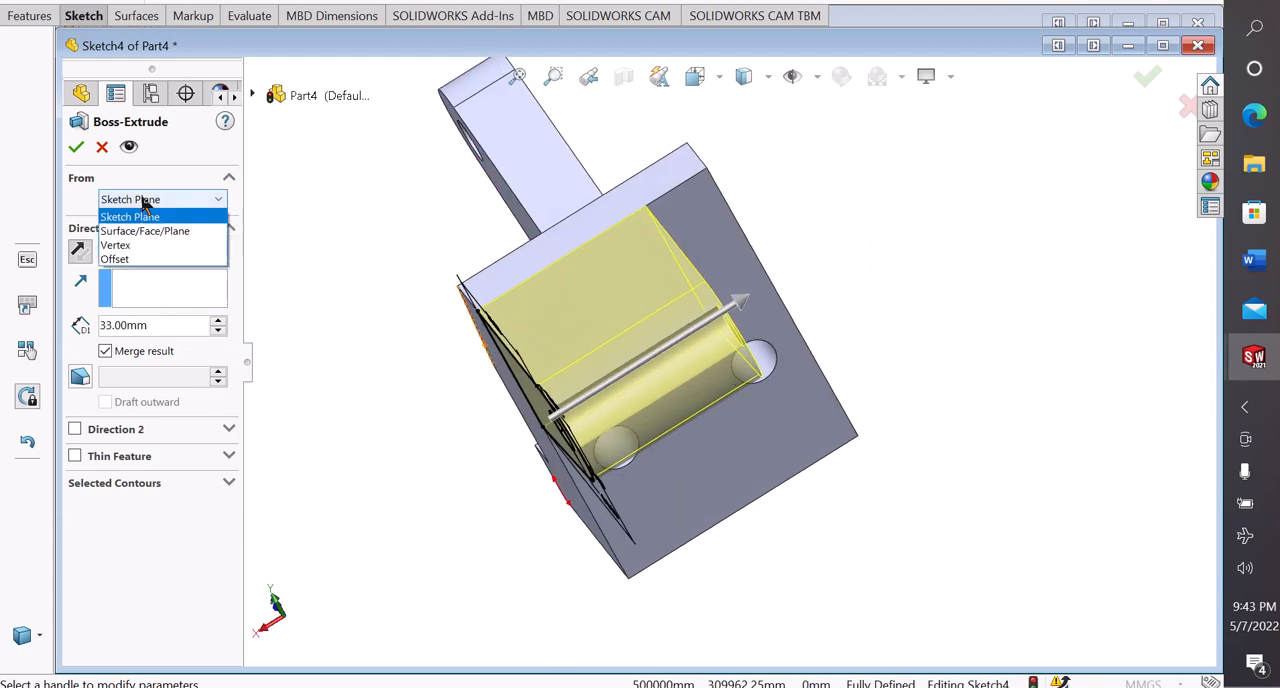
click(121, 258)
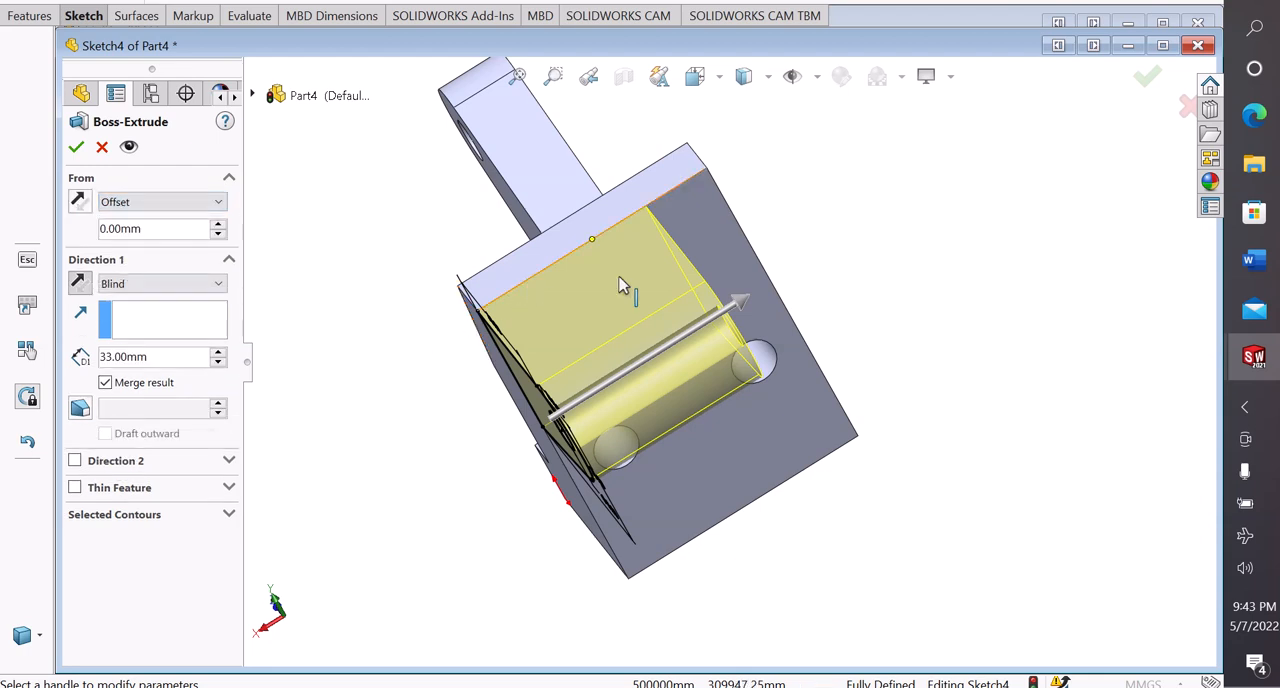
click(174, 229)
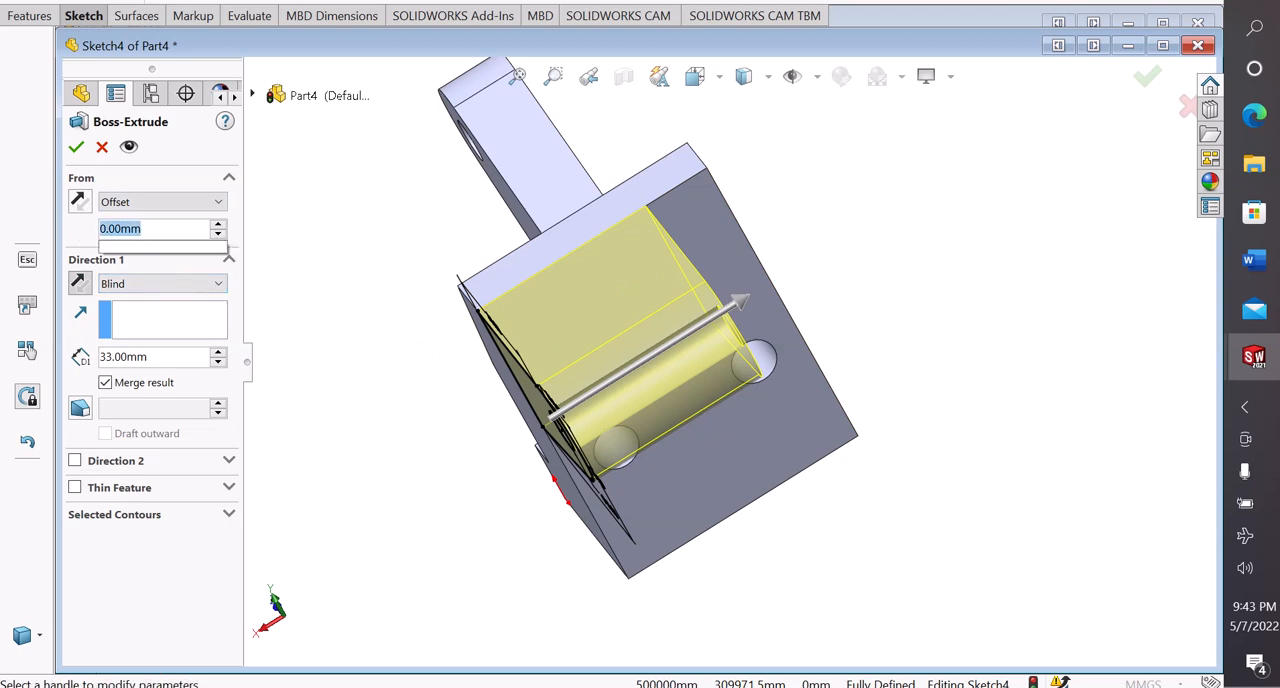
text(6)
key(Return)
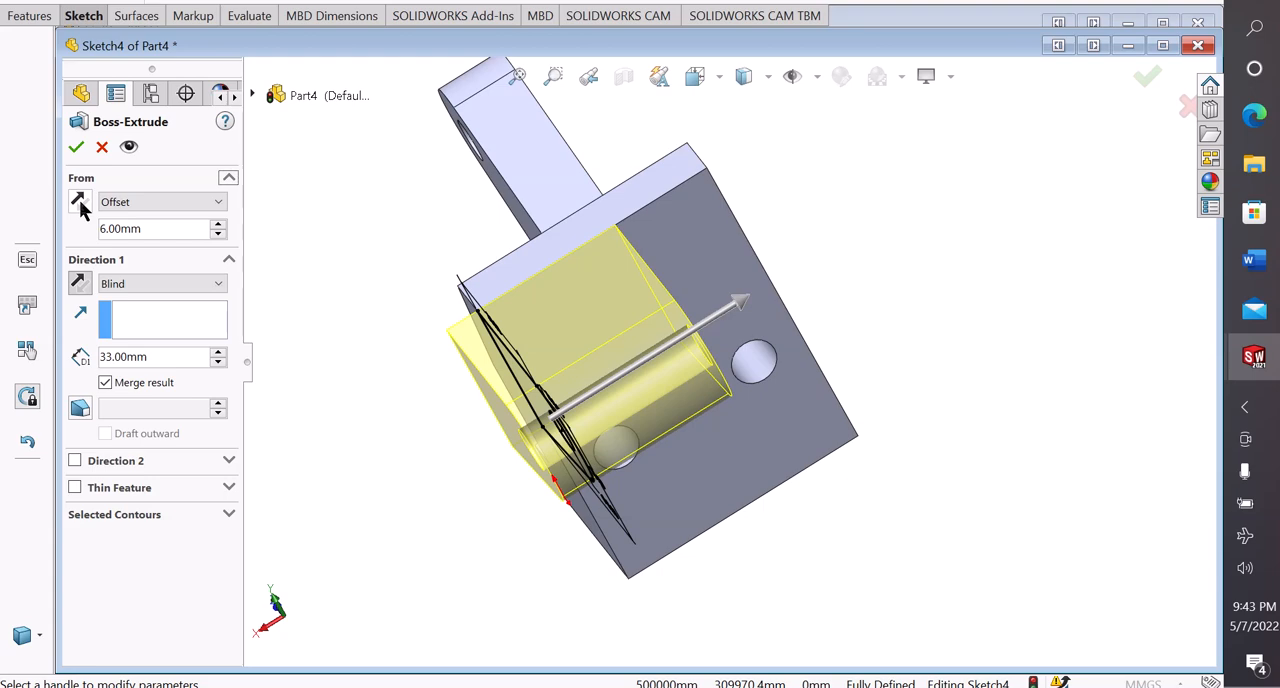
click(79, 200)
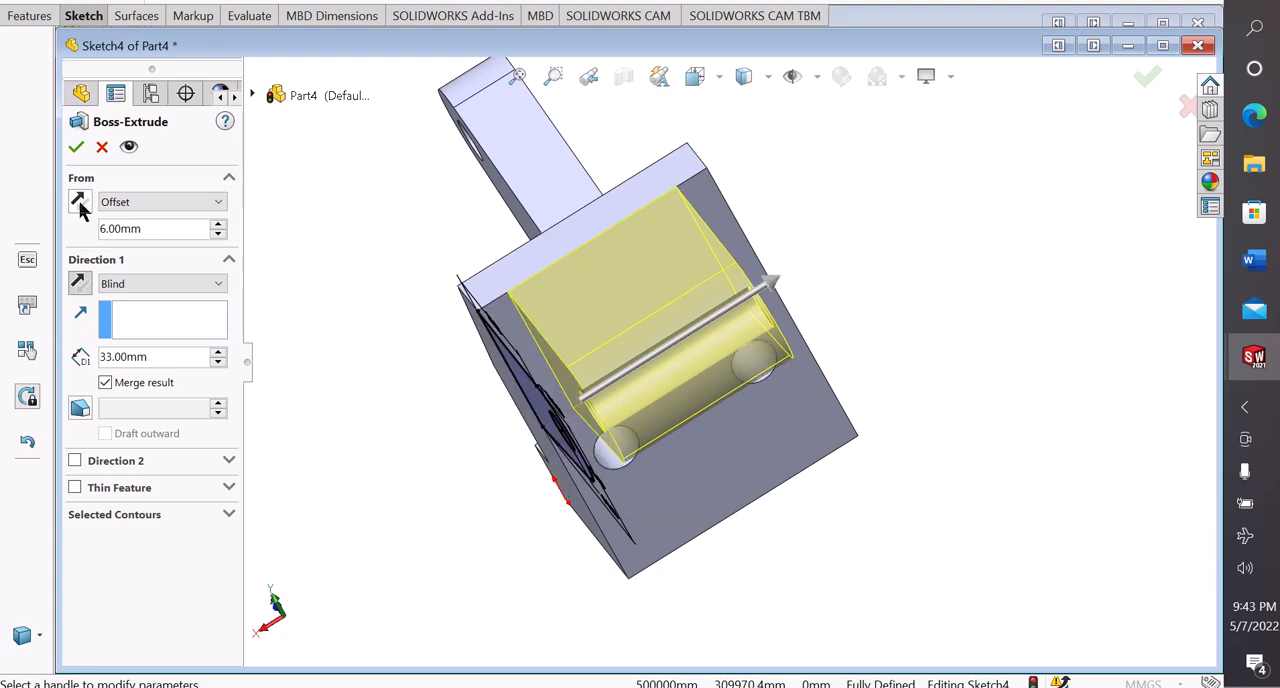
middle_drag(349, 326, 417, 326)
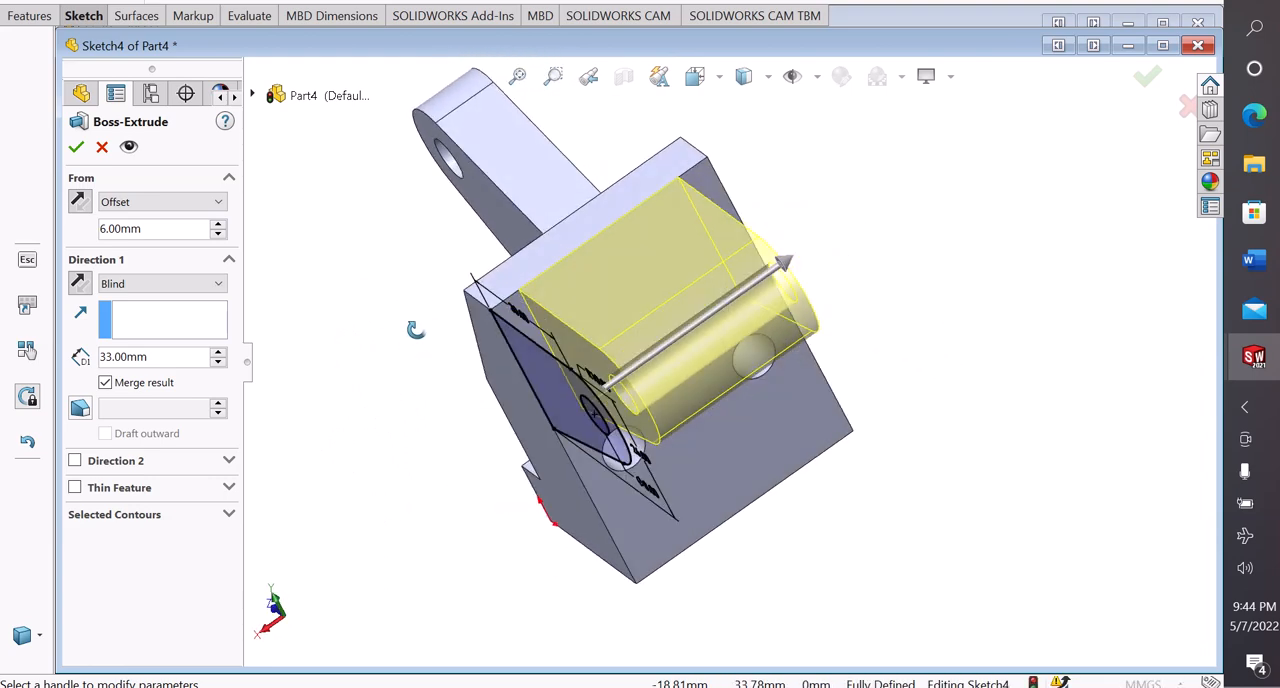
click(74, 148)
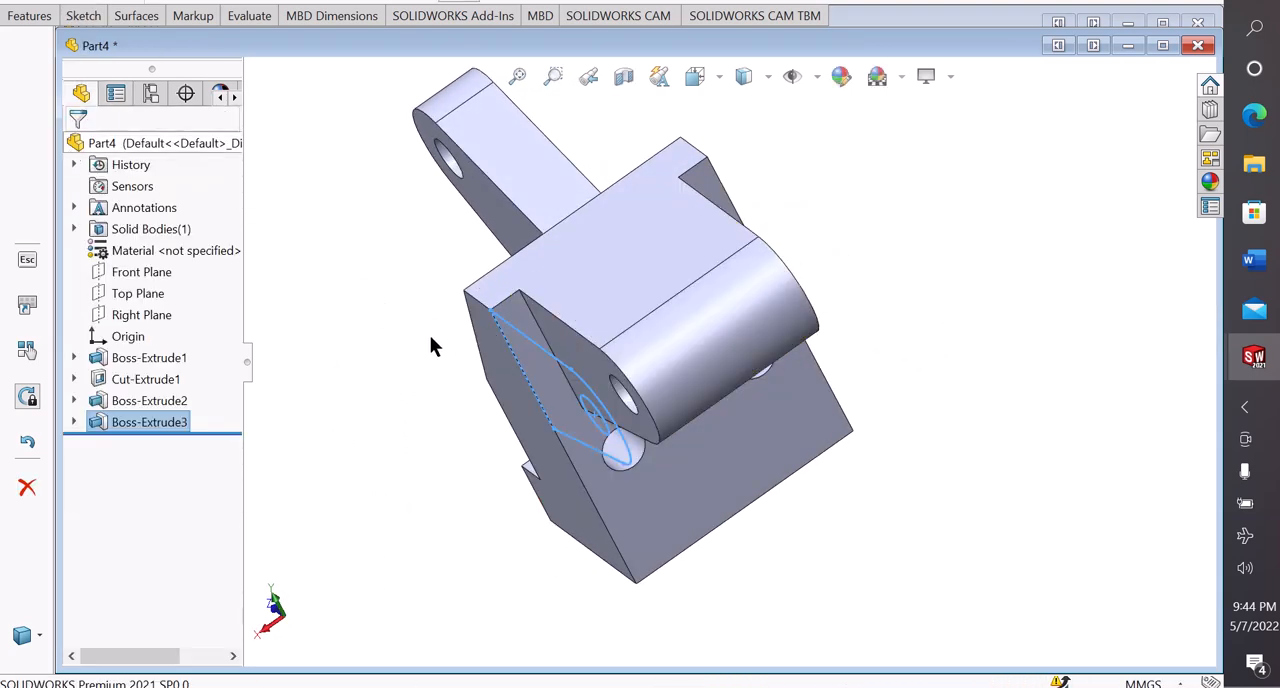
Examine the bracket from several sides and check its shape against the 2D drawing
key(f)
middle_drag(362, 423, 630, 303)
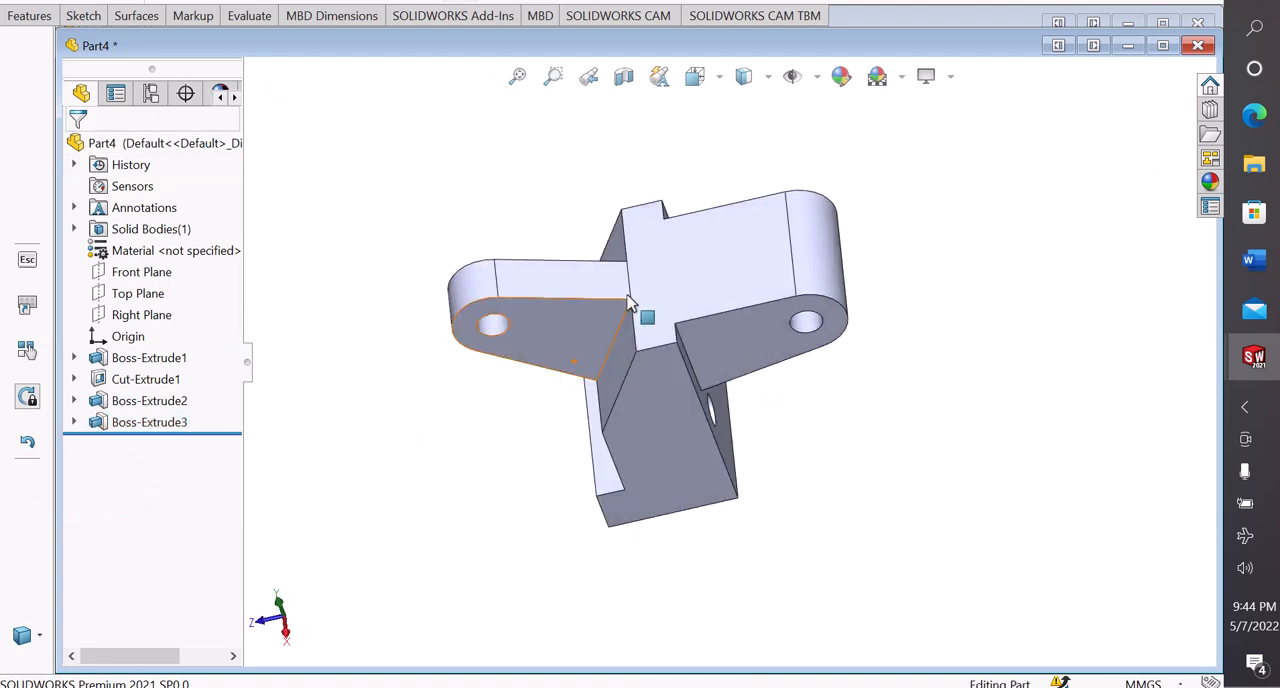
middle_drag(812, 260, 766, 323)
scroll(794, 342, down, 3)
scroll(798, 342, up, 2)
scroll(766, 323, up, 3)
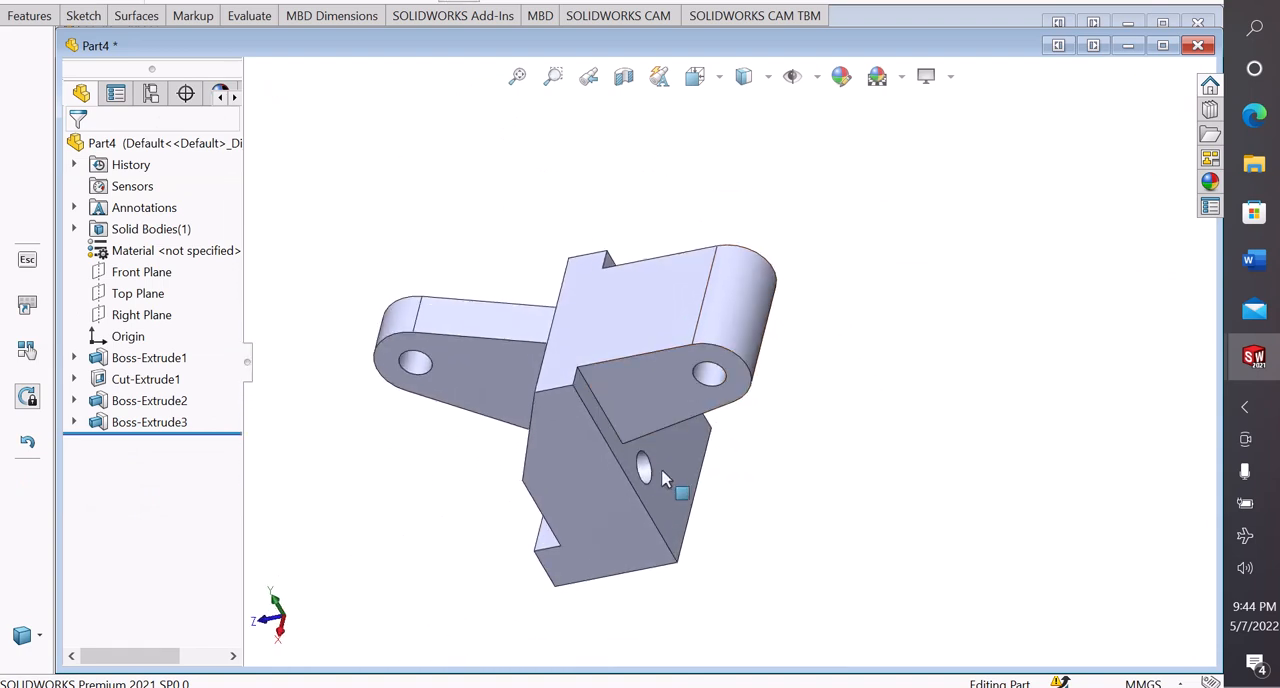
middle_drag(874, 451, 1203, 394)
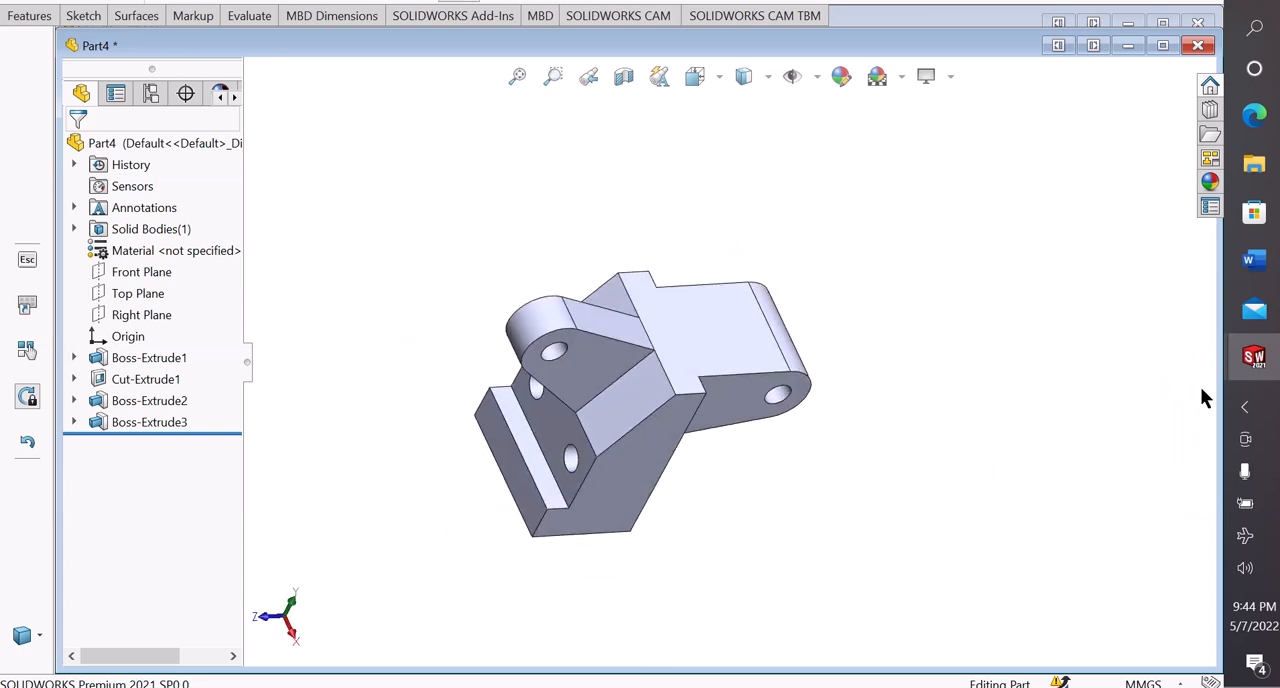
mouse_move(1254, 357)
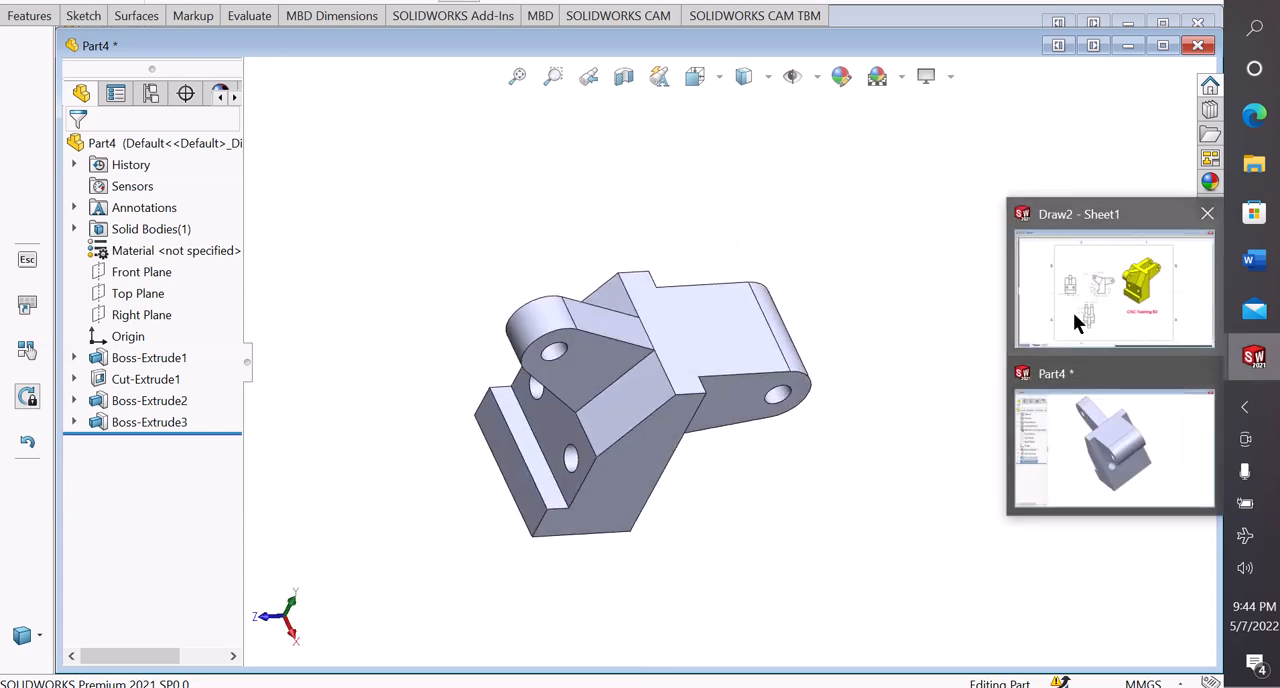
mouse_move(1073, 320)
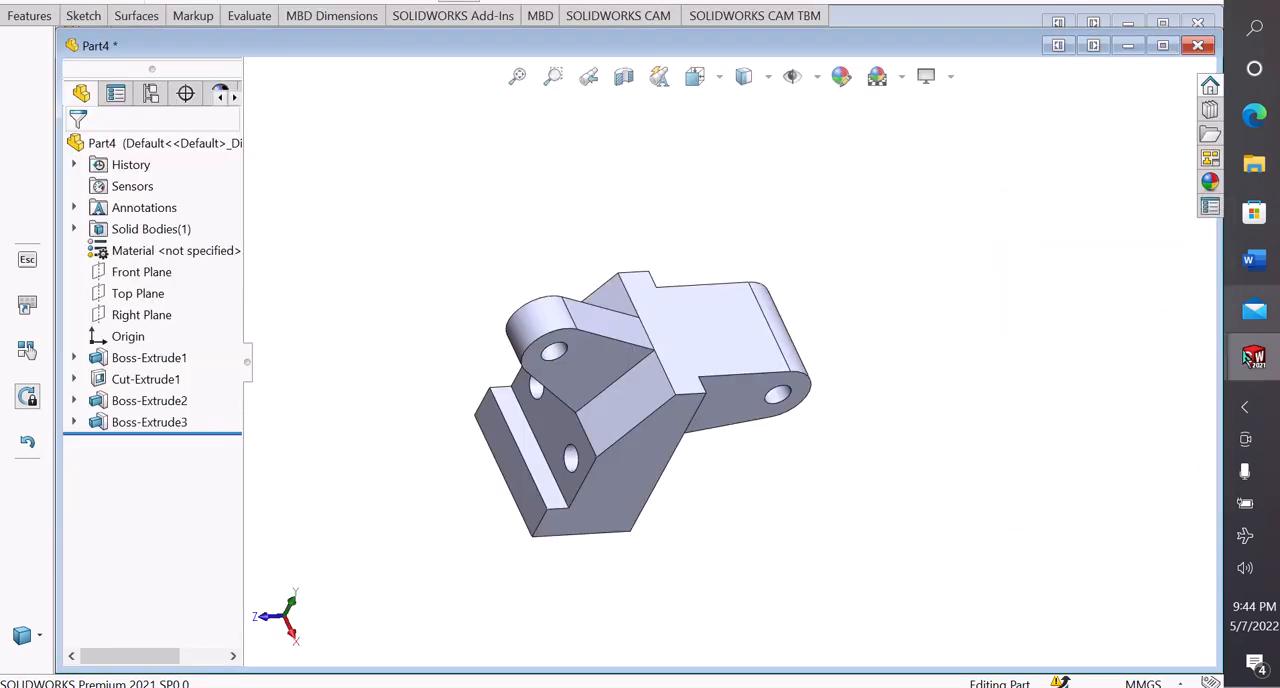
click(1175, 427)
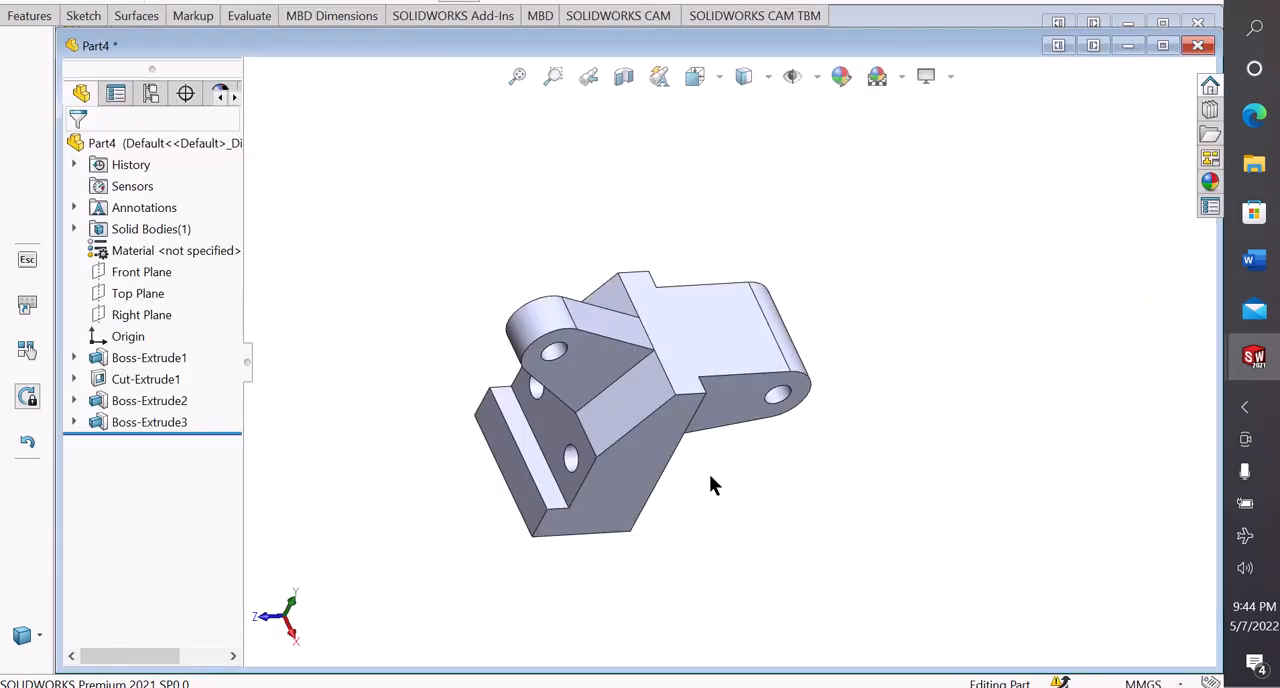
scroll(710, 473, up, 3)
scroll(704, 411, down, 3)
mouse_move(704, 420)
middle_down()
mouse_move(714, 403)
mouse_move(691, 399)
middle_up()
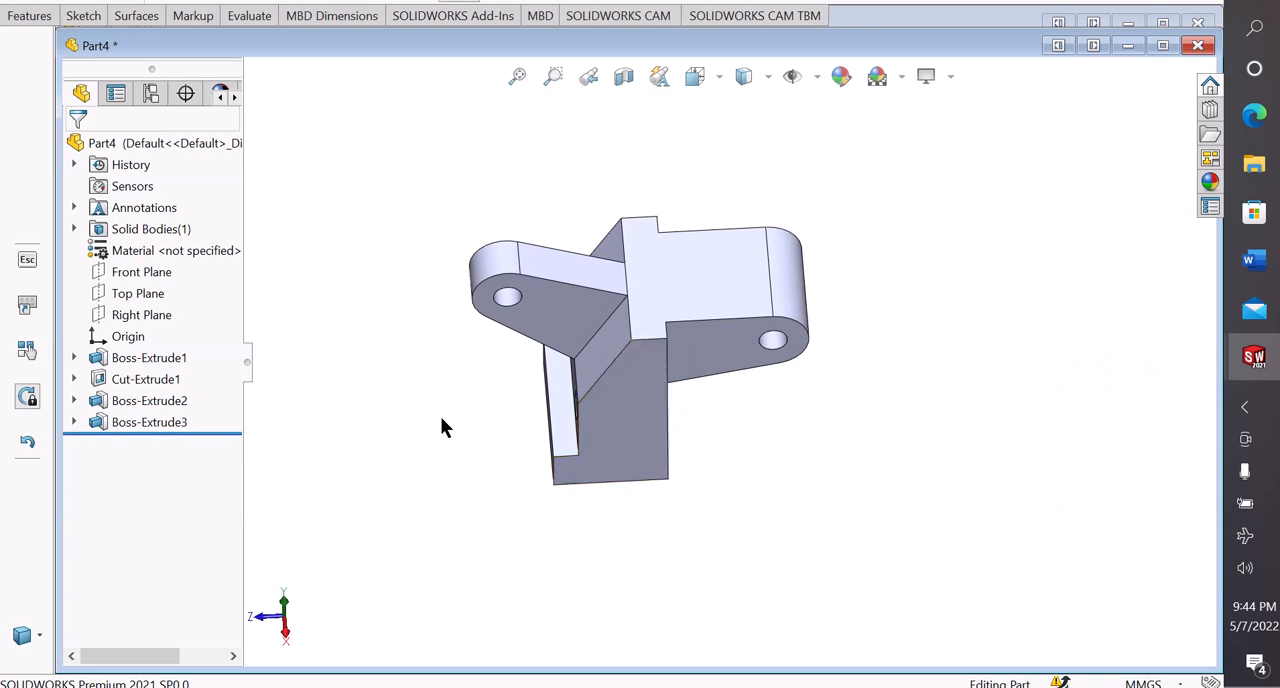
Start a sketch on the flat upper face shared by the bracket body and rear lug
scroll(658, 343, down, 4)
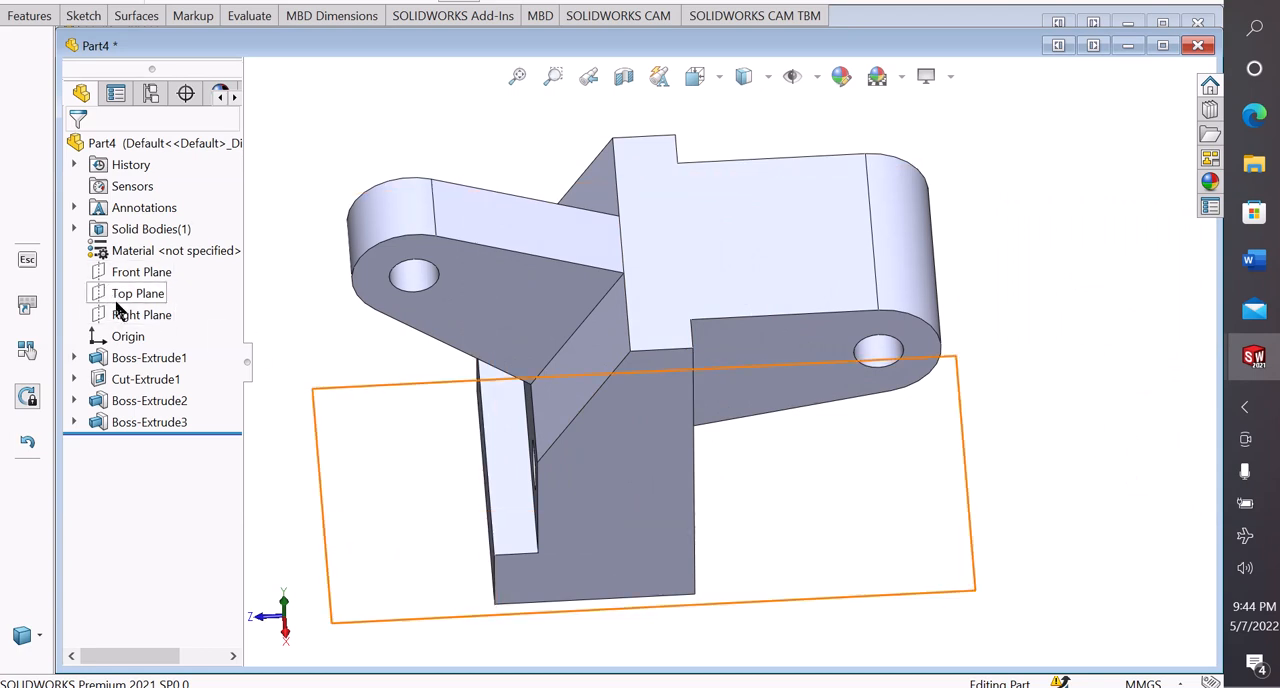
scroll(792, 277, down, 2)
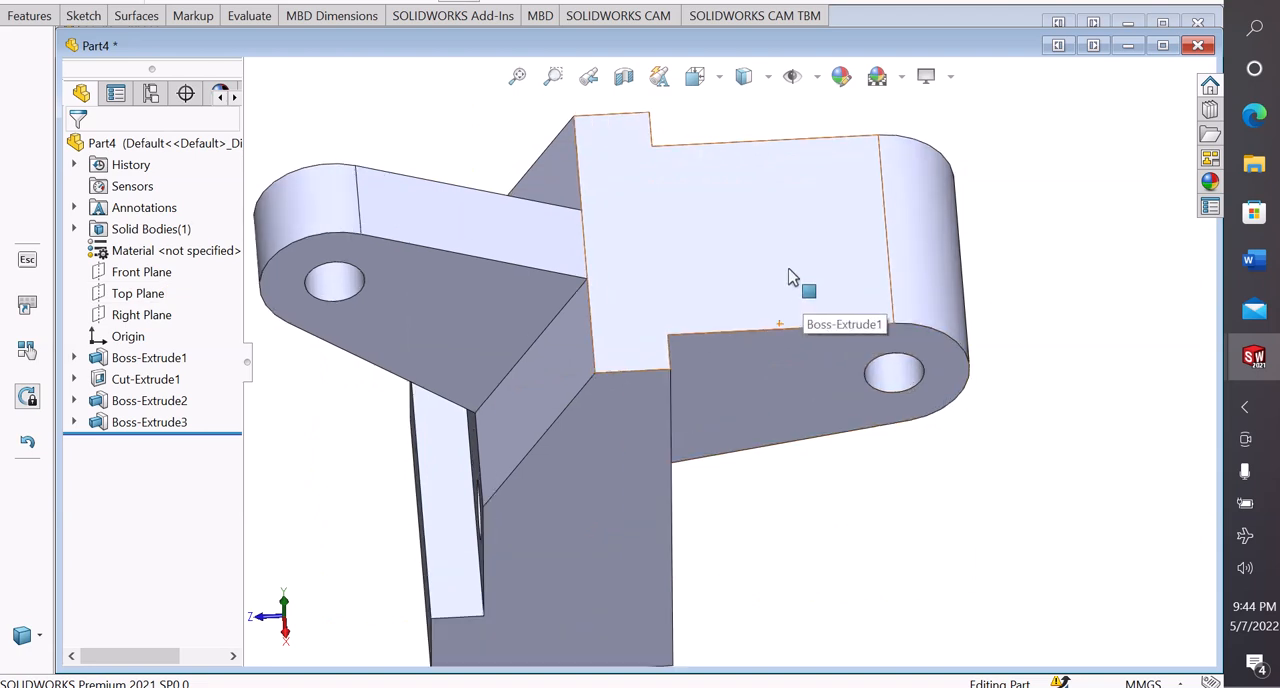
click(761, 260)
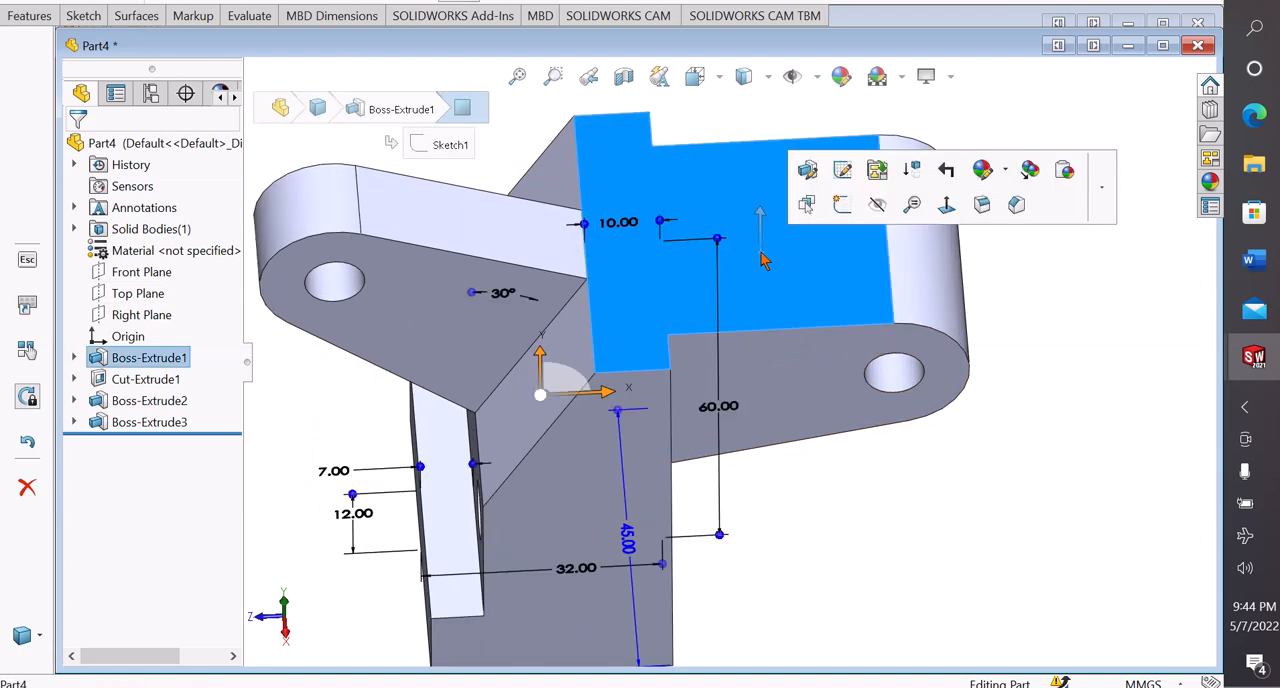
click(840, 205)
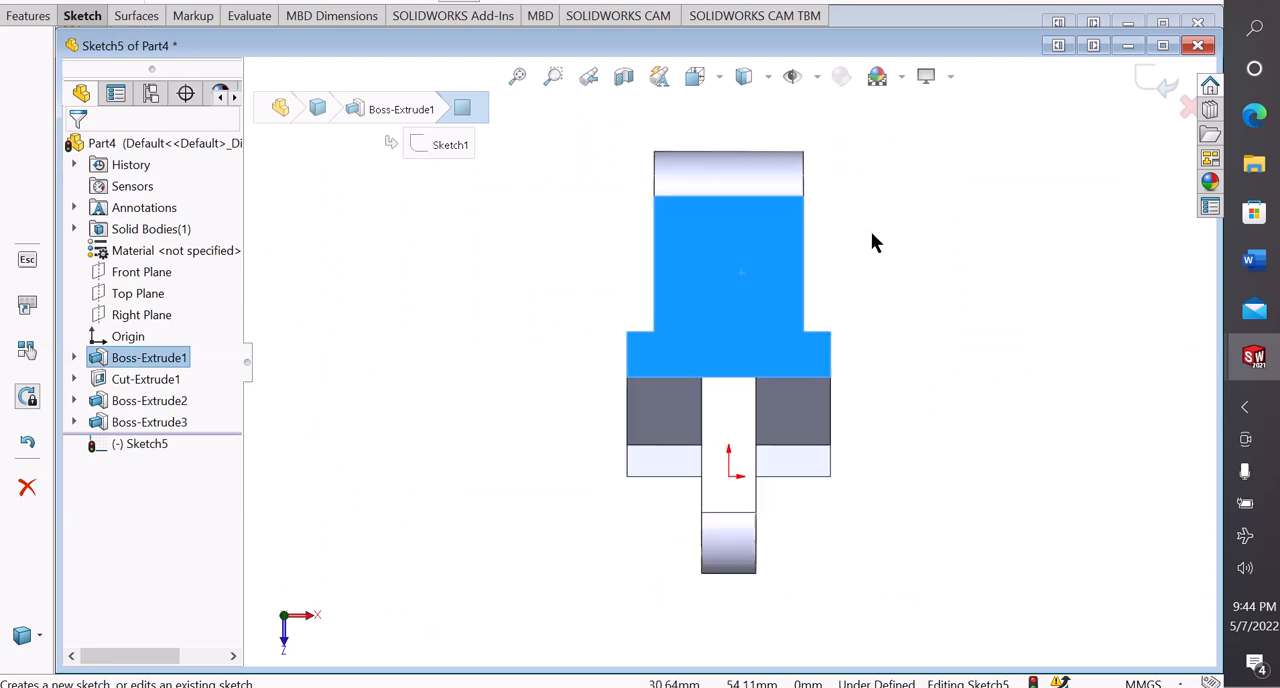
click(875, 234)
scroll(875, 234, down, 1)
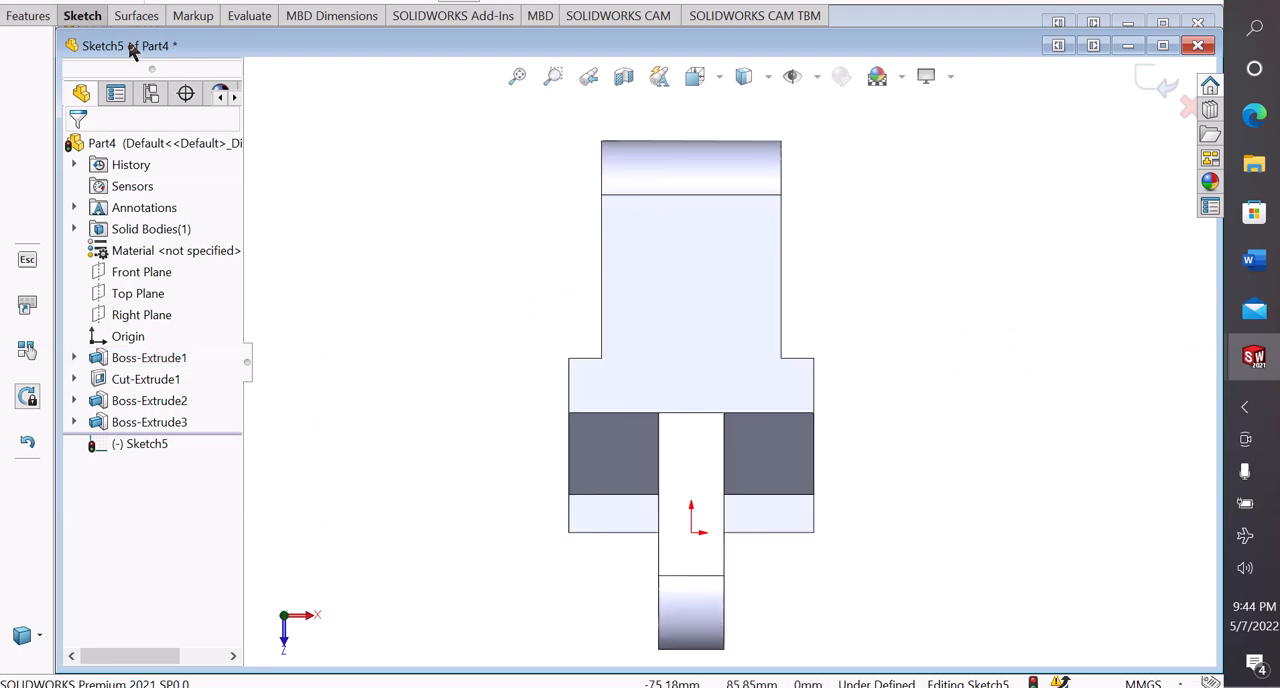
Sketch a corner rectangle over the rear lug, from beyond its rounded end to just short of the body, inside both lug sides
click(79, 22)
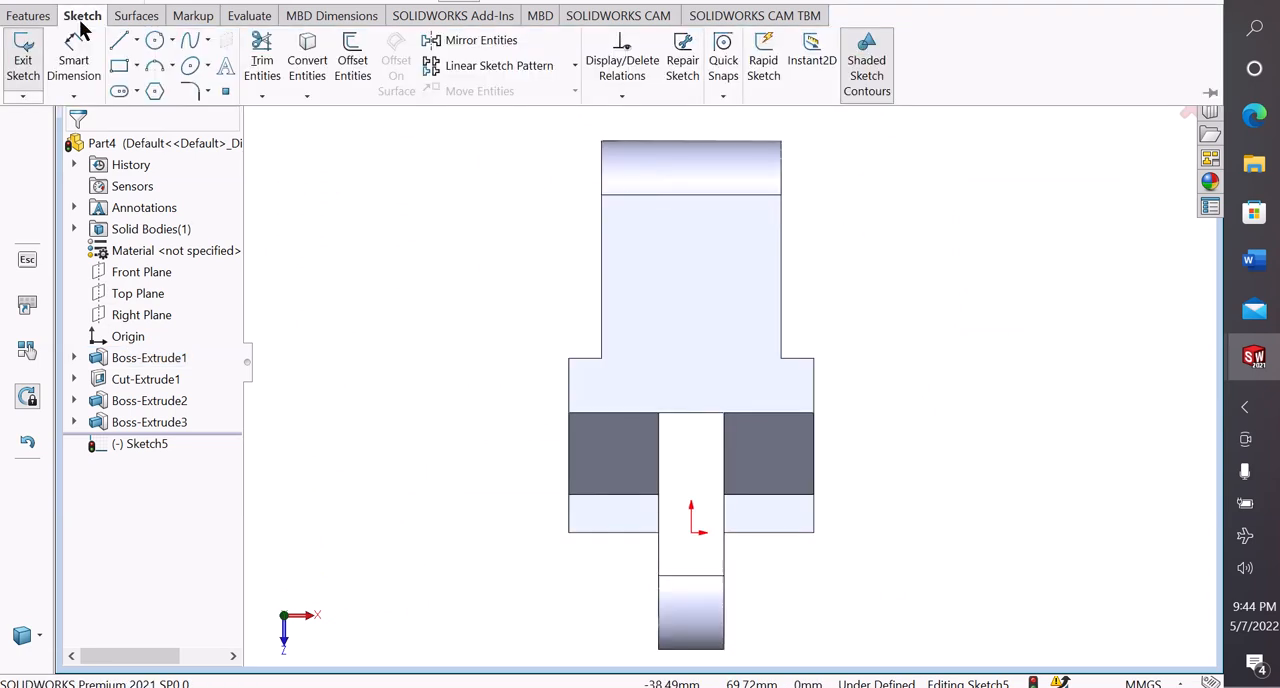
click(138, 67)
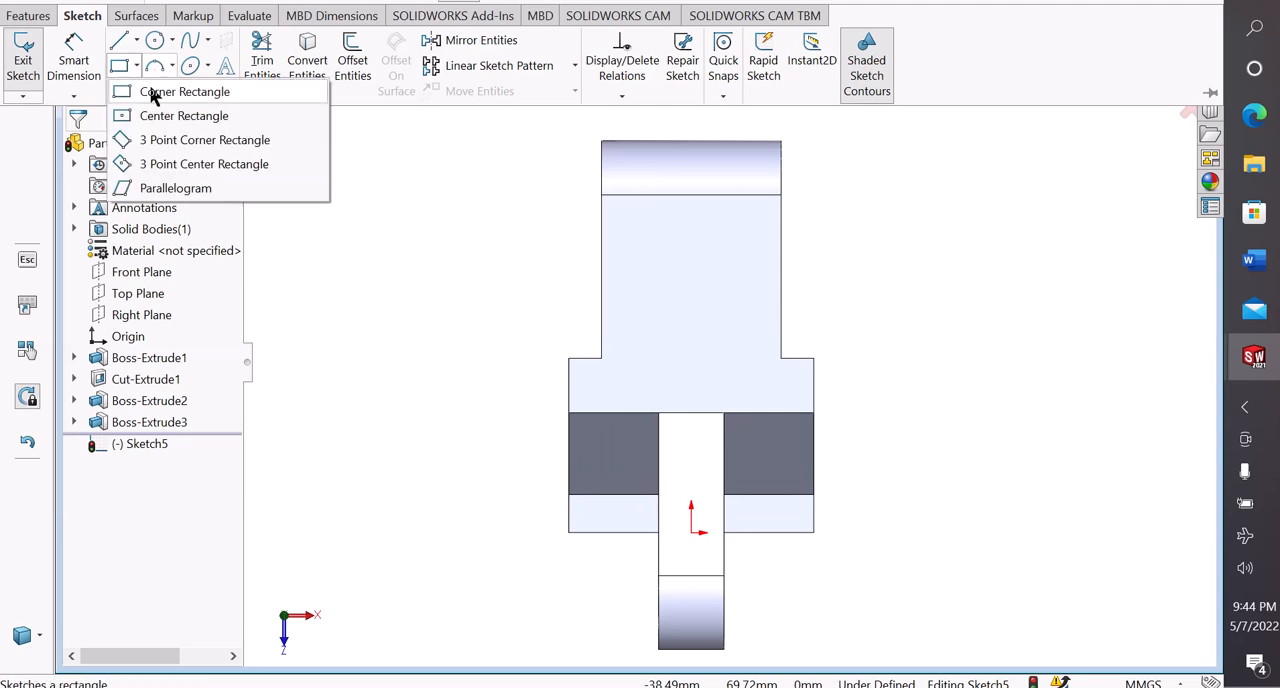
click(152, 92)
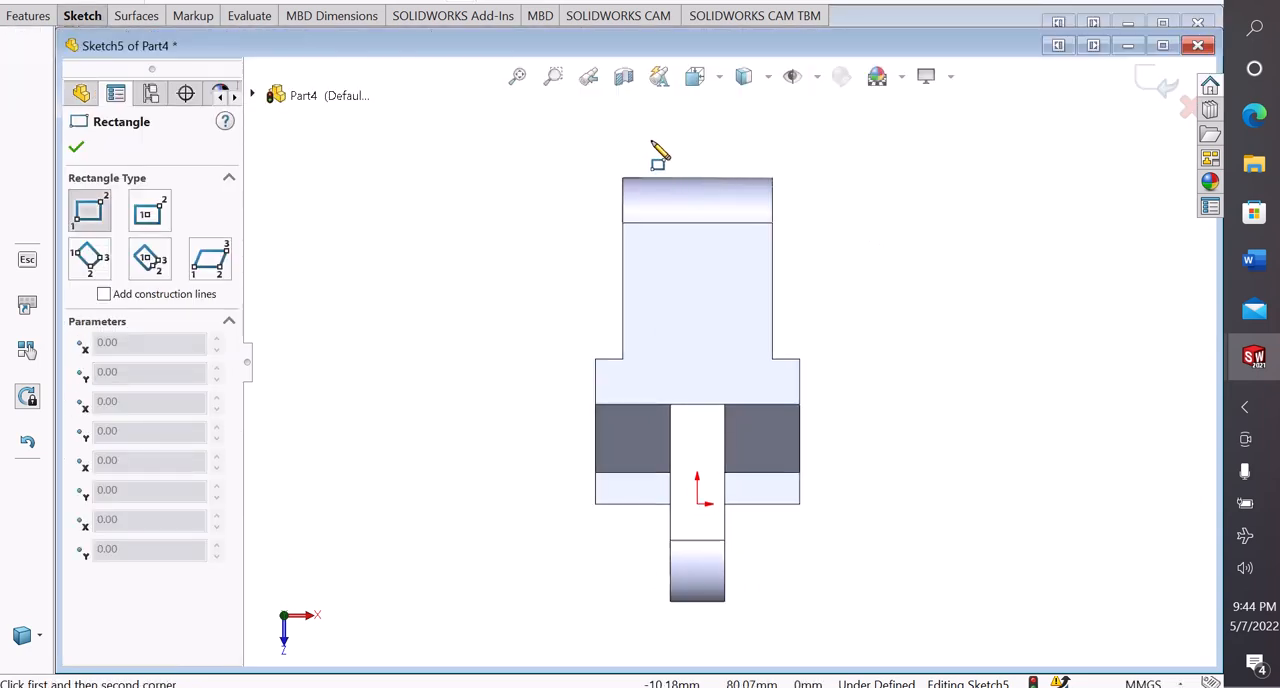
click(651, 142)
click(746, 349)
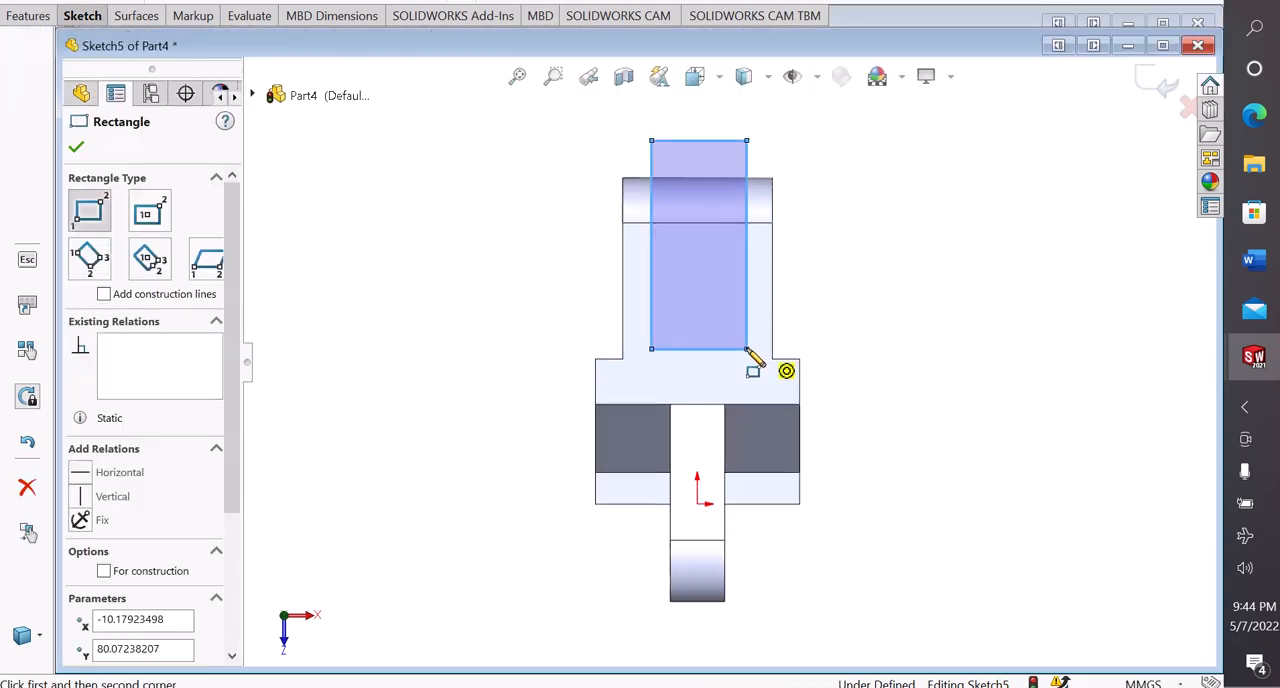
Make the slot rectangle's inner corner horizontal with the vertex where the rear lug's side meets the body
right_click(747, 349)
click(765, 362)
scroll(725, 358, down, 3)
scroll(728, 358, up, 2)
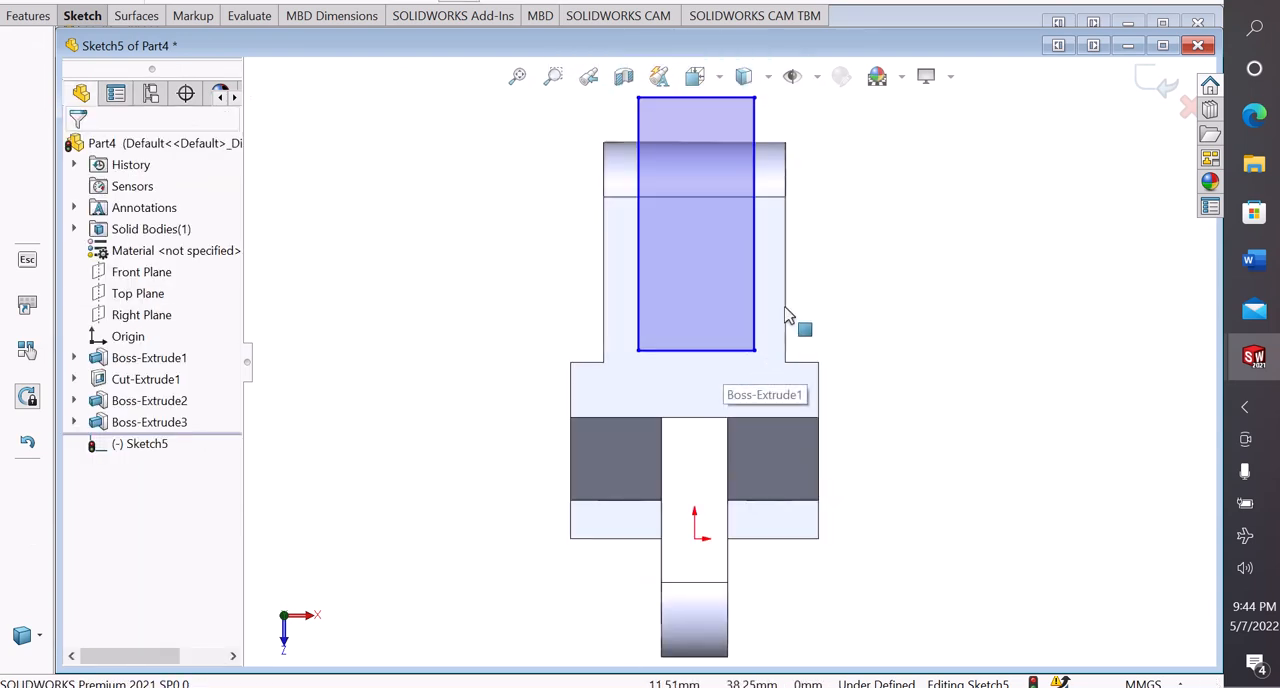
scroll(811, 280, up, 1)
scroll(810, 288, down, 1)
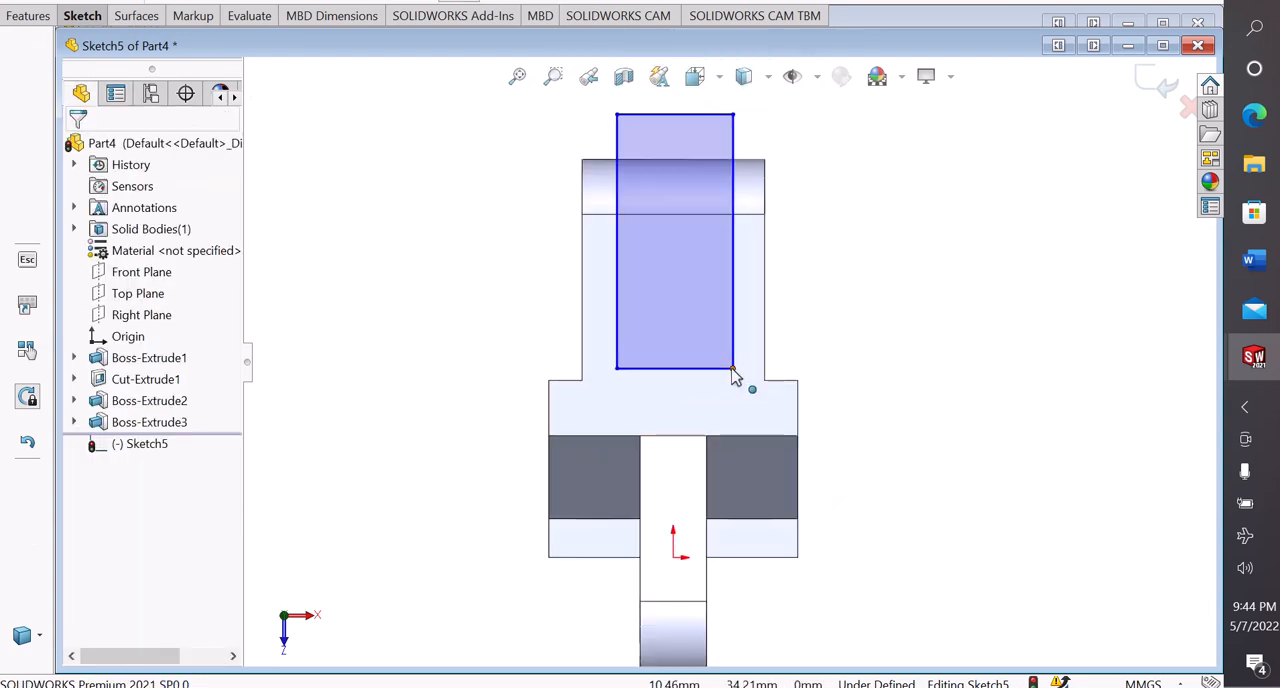
click(732, 368)
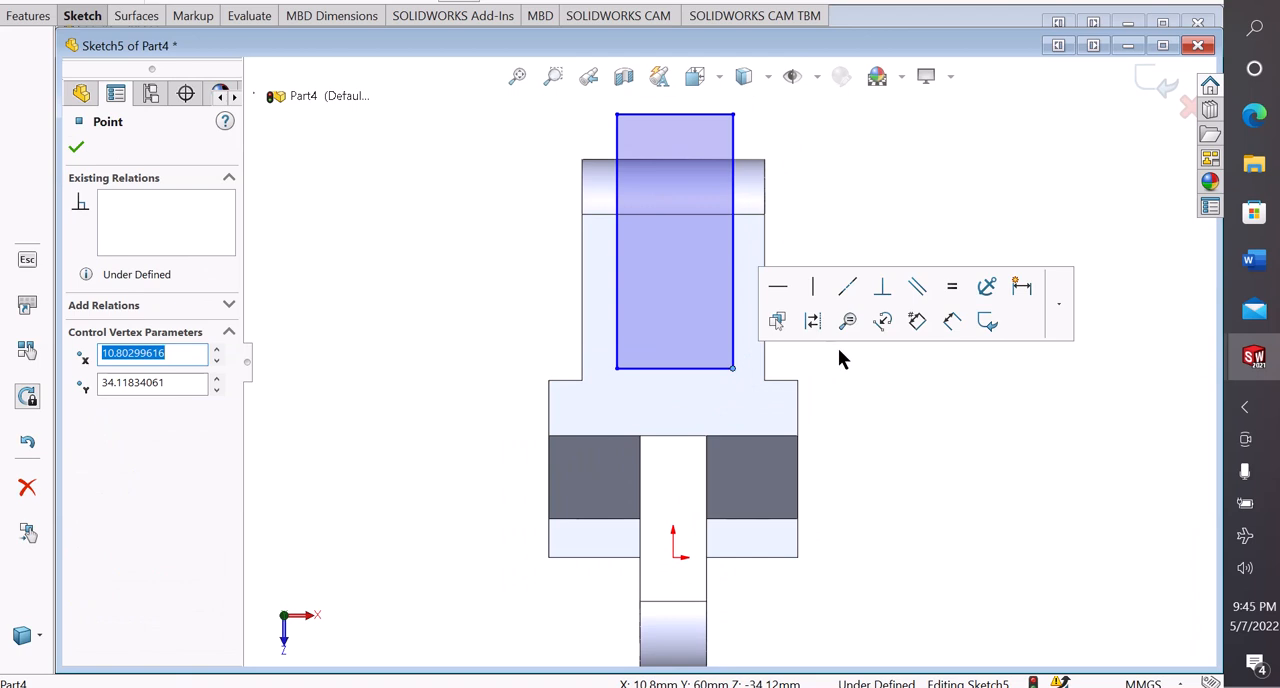
click(840, 353)
click(732, 368)
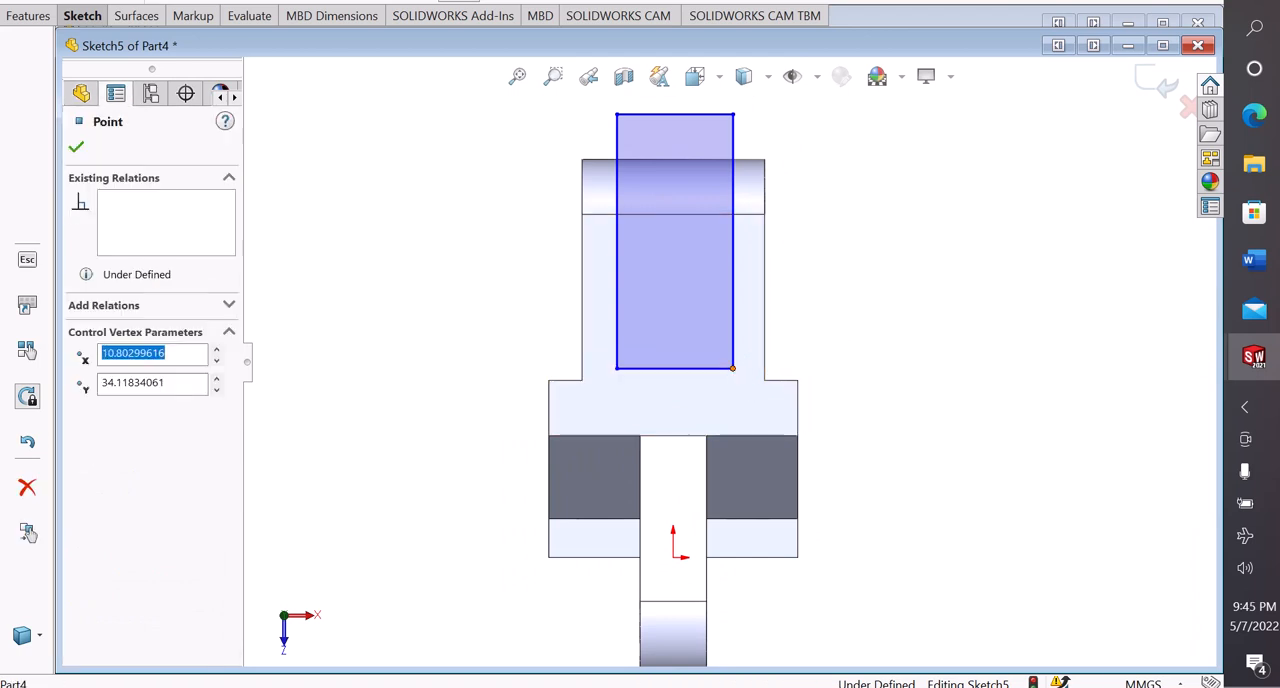
ctrl+click(766, 389)
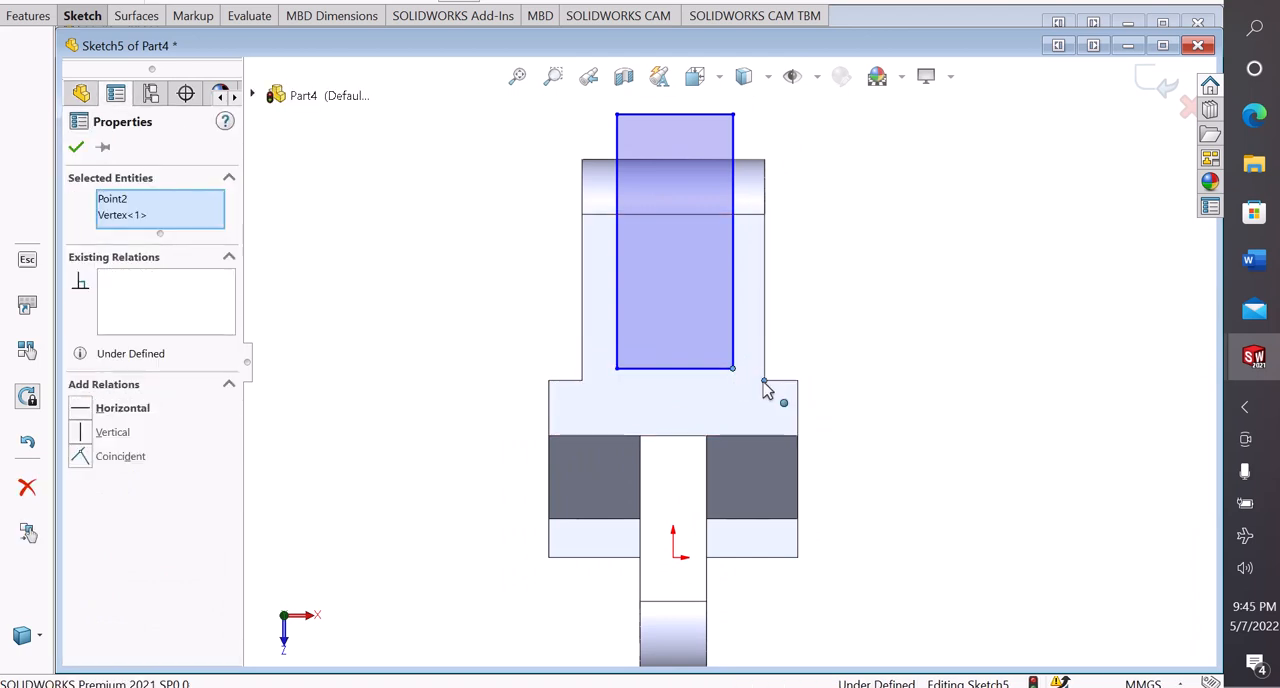
click(809, 299)
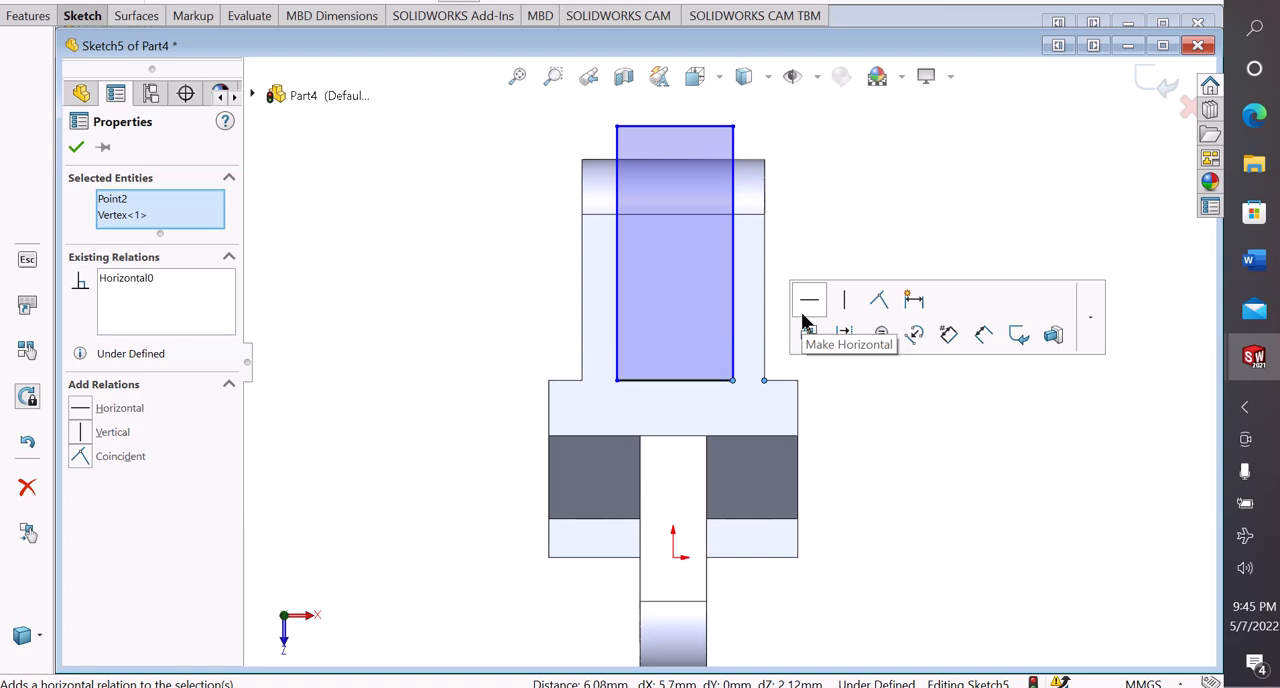
click(854, 374)
Dimension the slot rectangle's outer short edge to set its width to 13 mm
scroll(842, 374, up, 2)
scroll(779, 289, down, 1)
right_drag(910, 481, 854, 297)
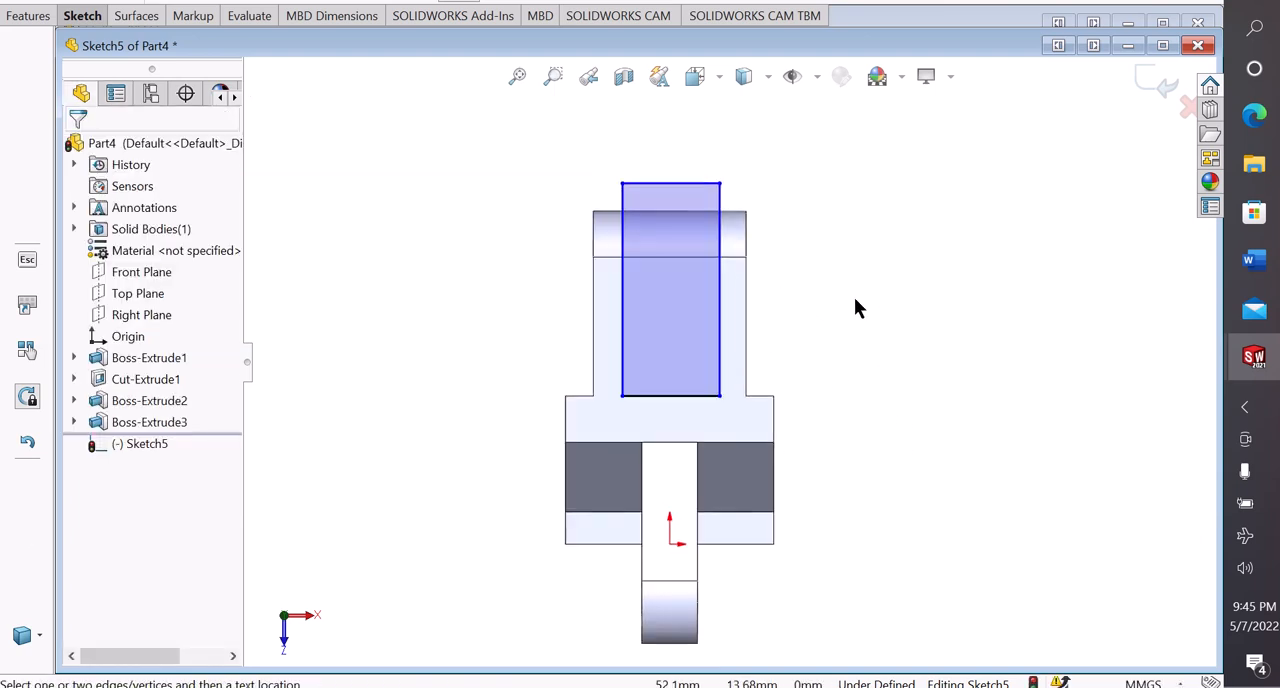
click(687, 184)
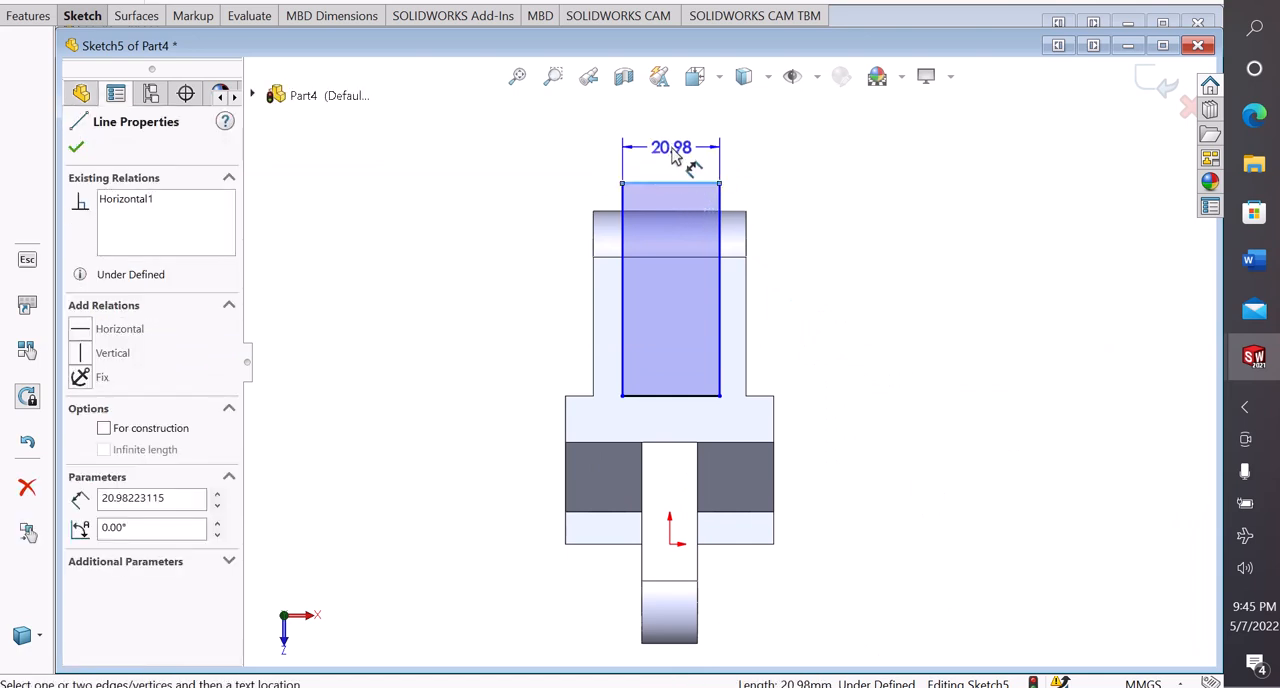
click(674, 150)
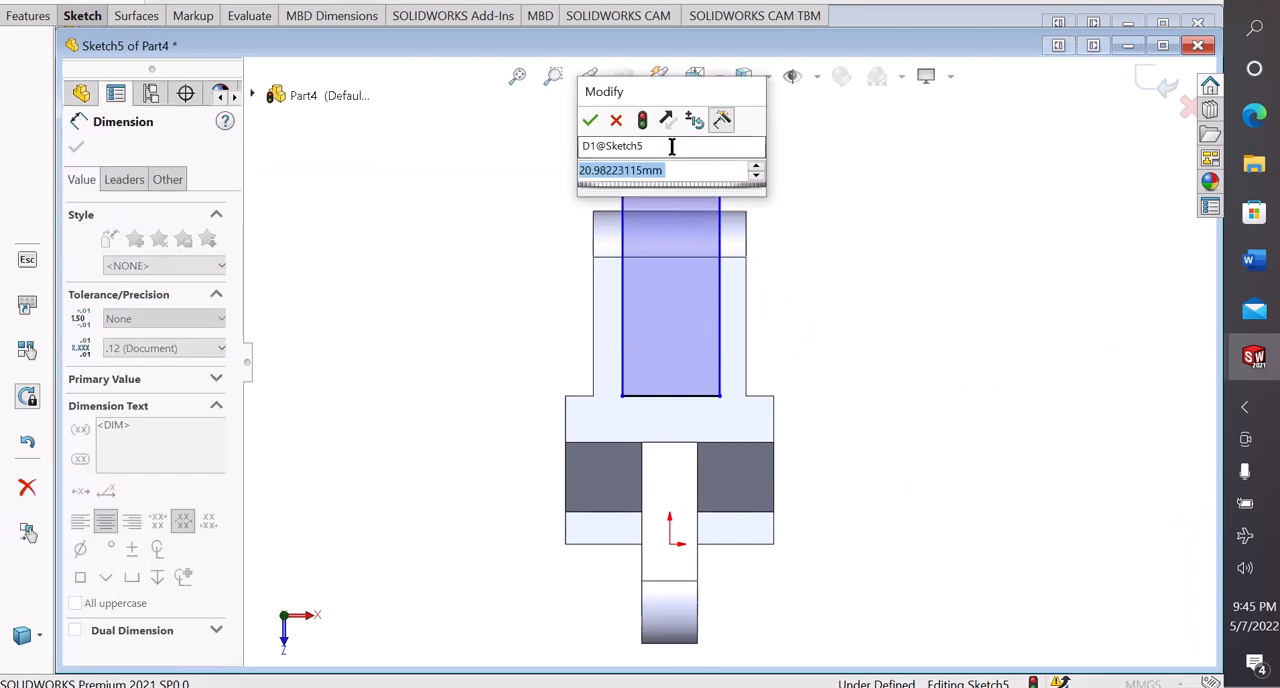
text(13)
key(Return)
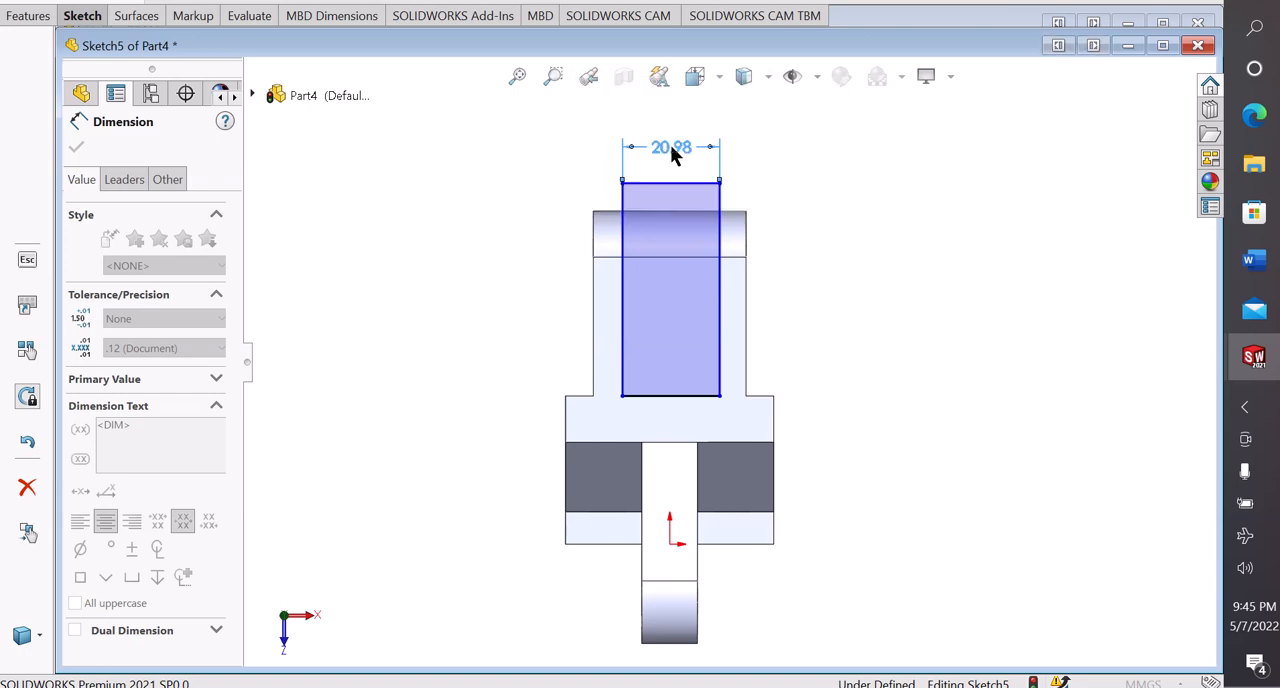
click(531, 194)
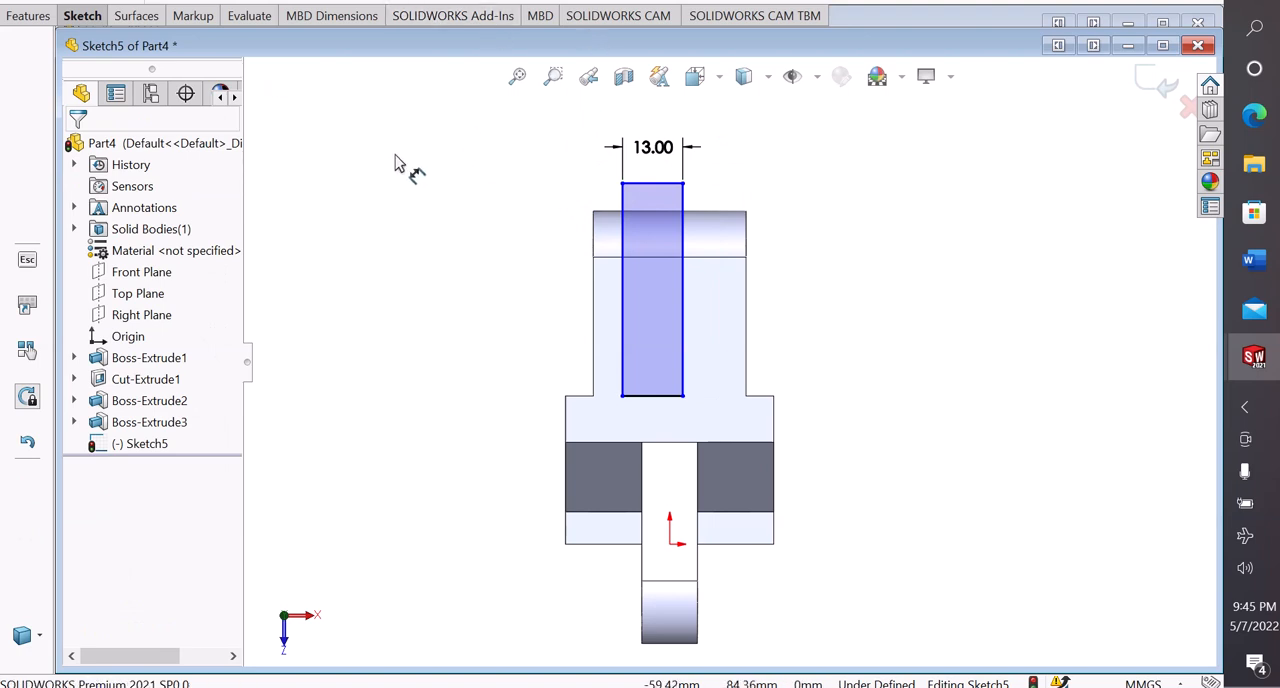
Dimension the slot rectangle's long side 10 mm from the nearest side edge of the rear lug
click(593, 333)
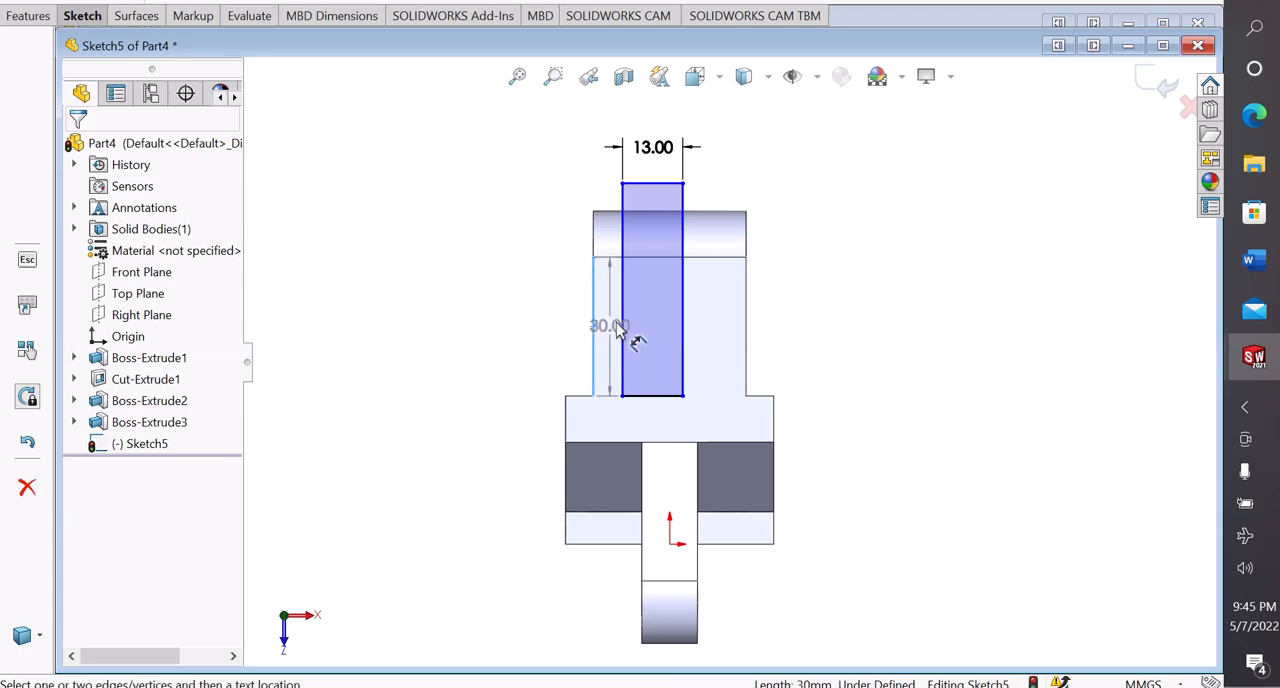
click(624, 322)
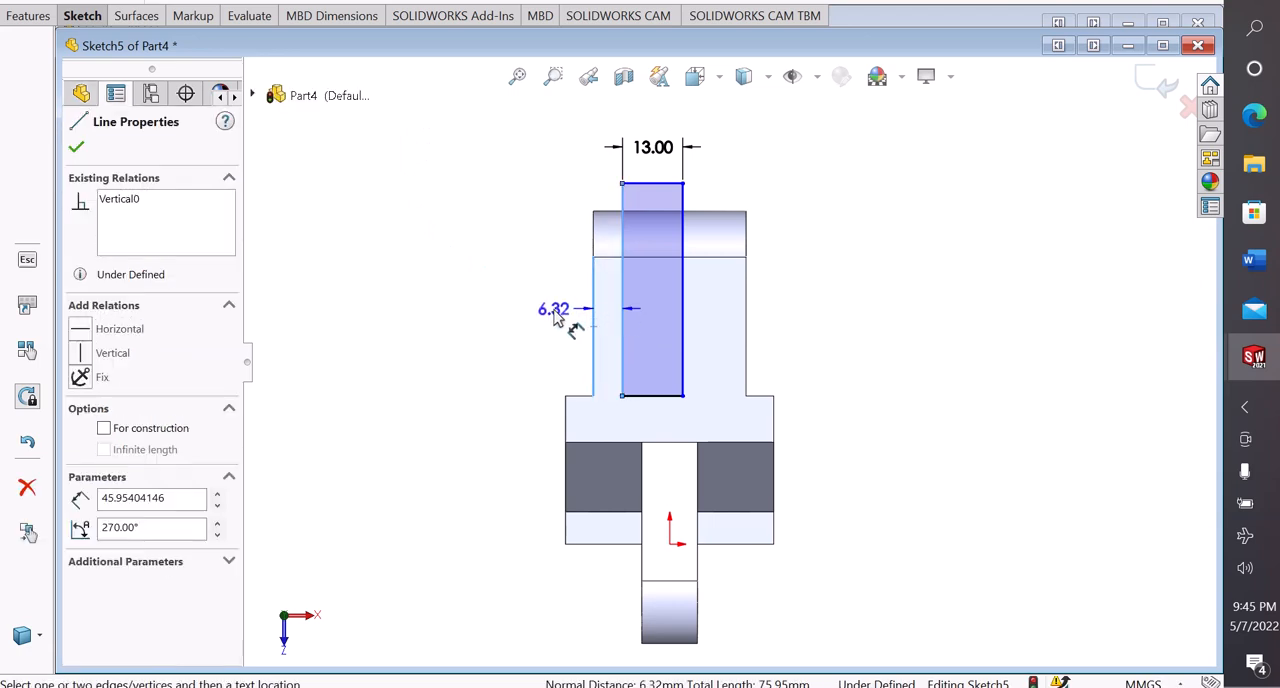
click(557, 316)
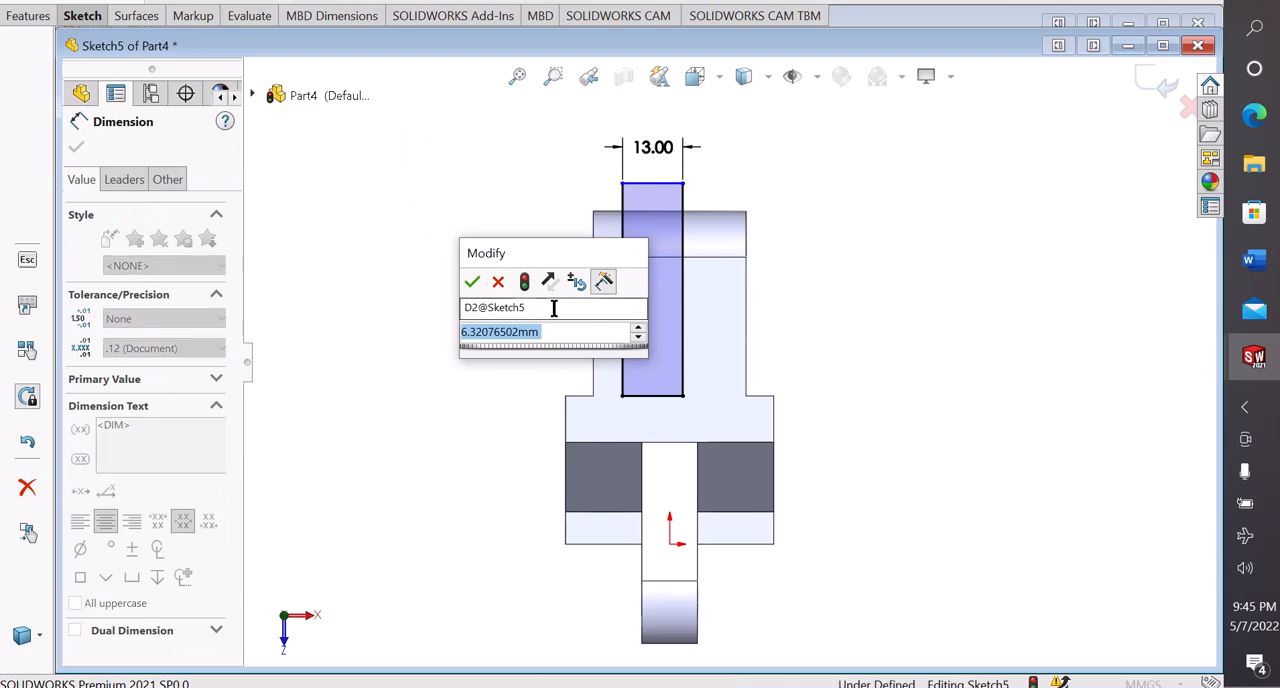
text(10)
key(Return)
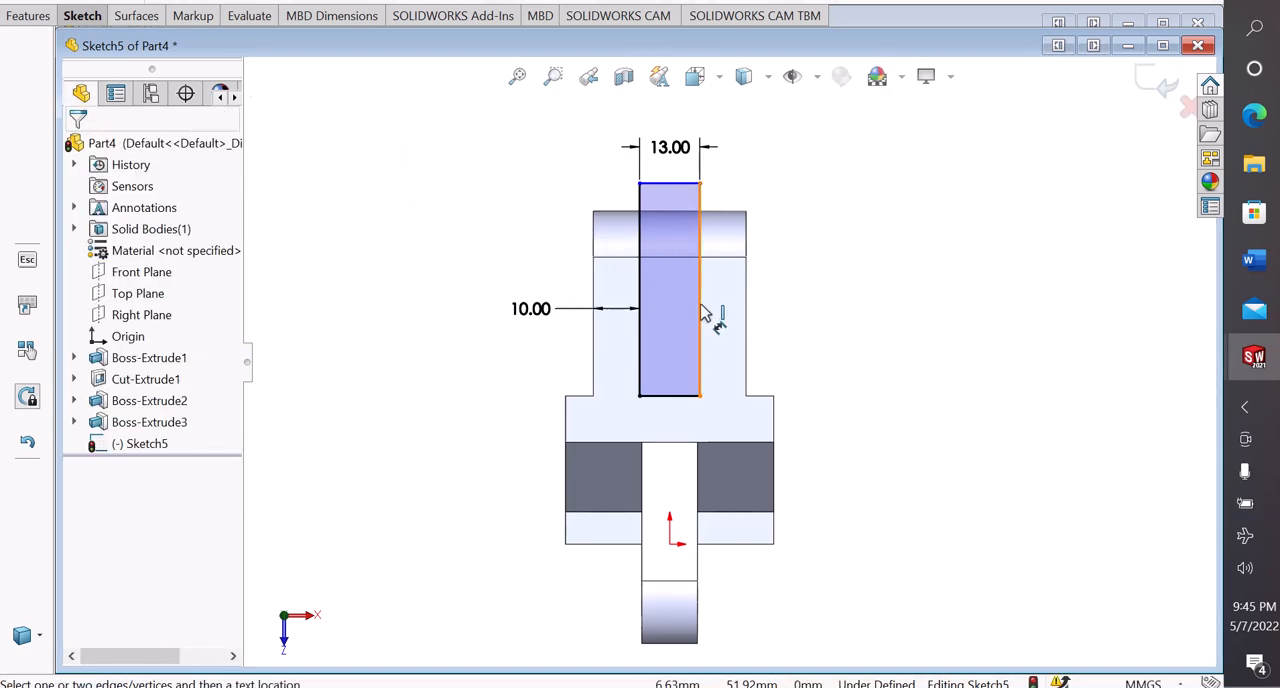
click(702, 295)
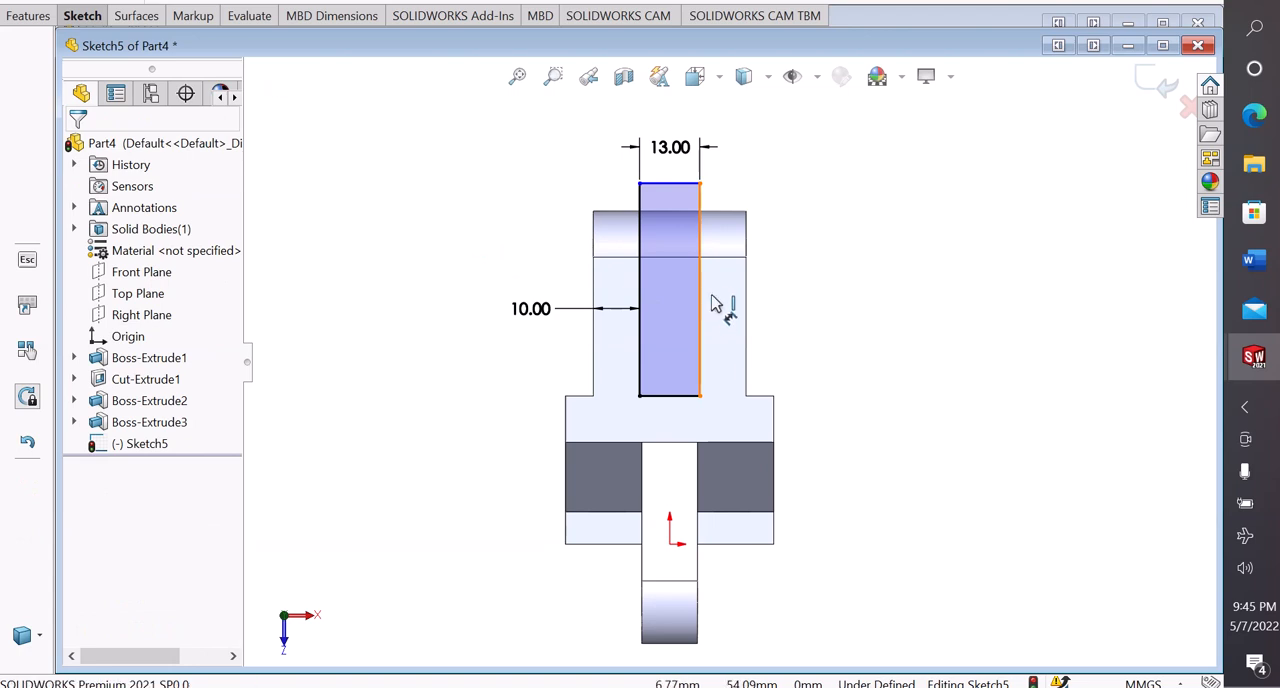
click(747, 301)
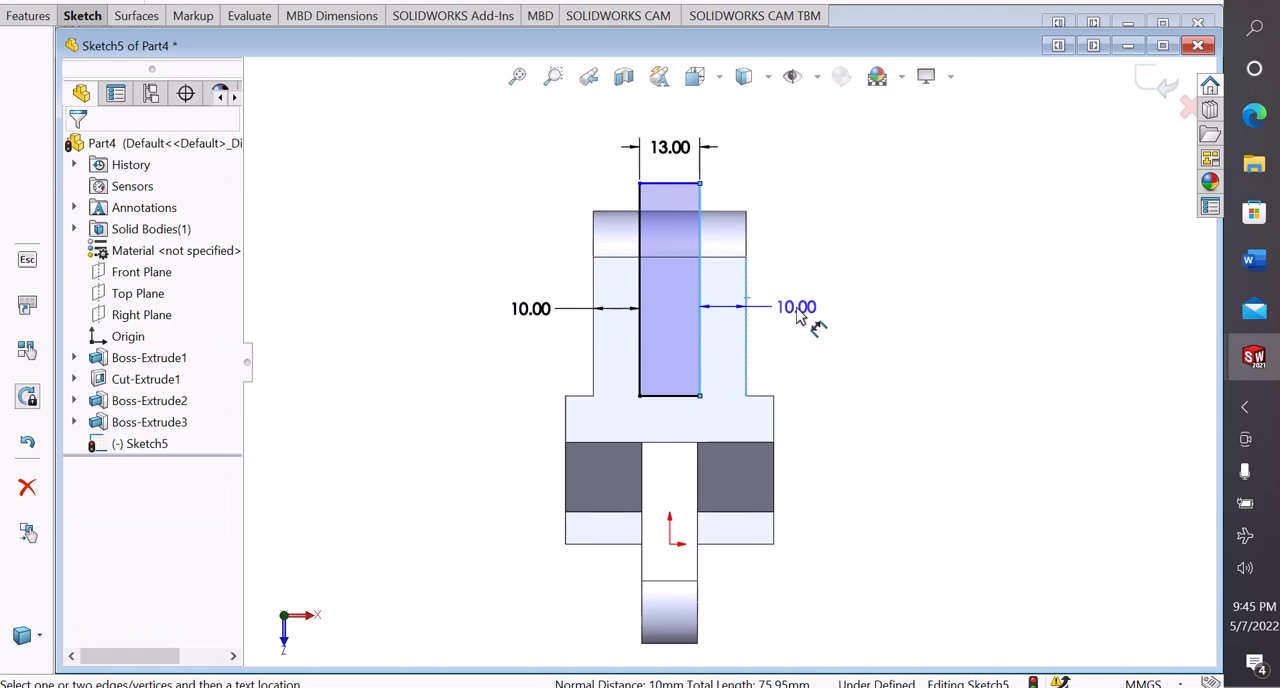
click(797, 312)
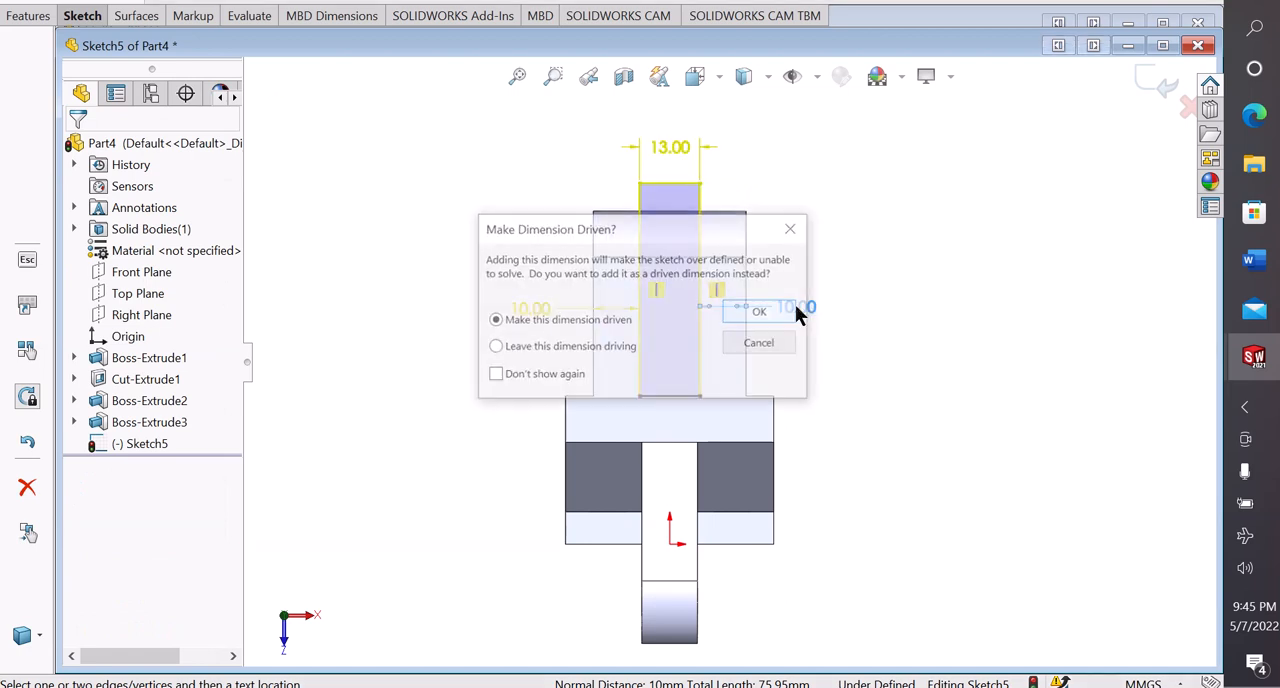
click(793, 229)
right_click(820, 240)
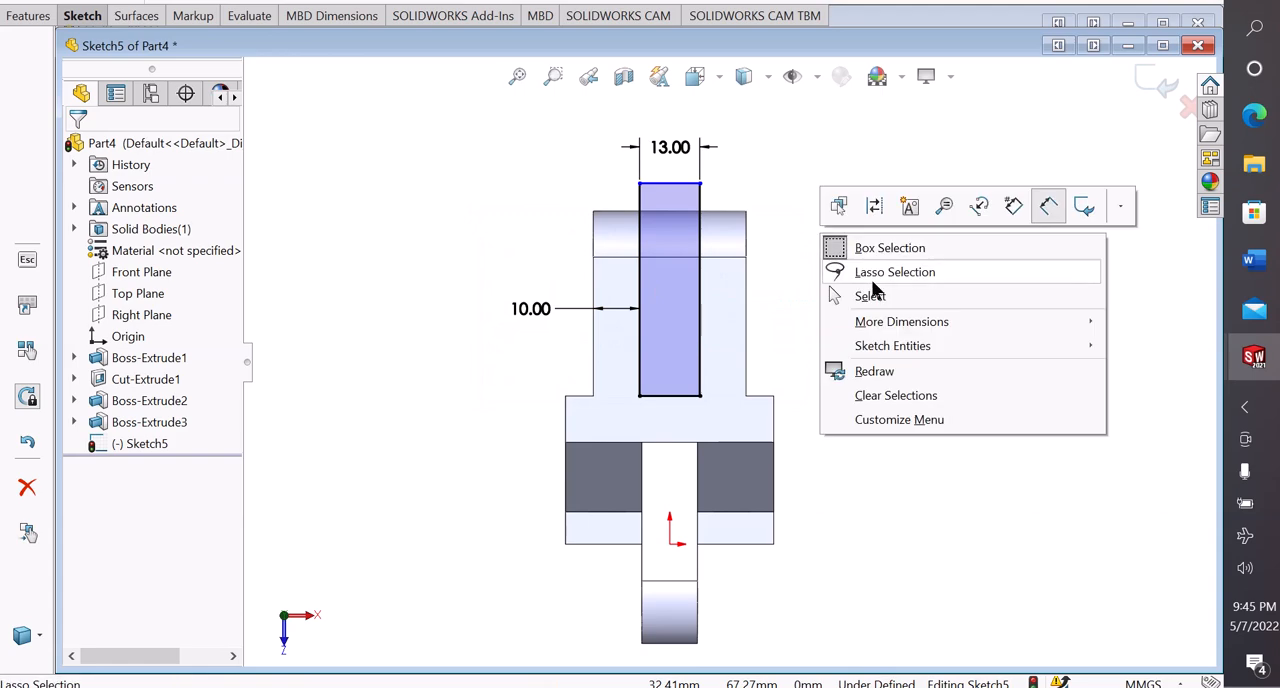
click(870, 292)
Cut-extrude the slot rectangle through the rear lug with a blind depth of 33 mm
middle_drag(829, 294, 381, 250)
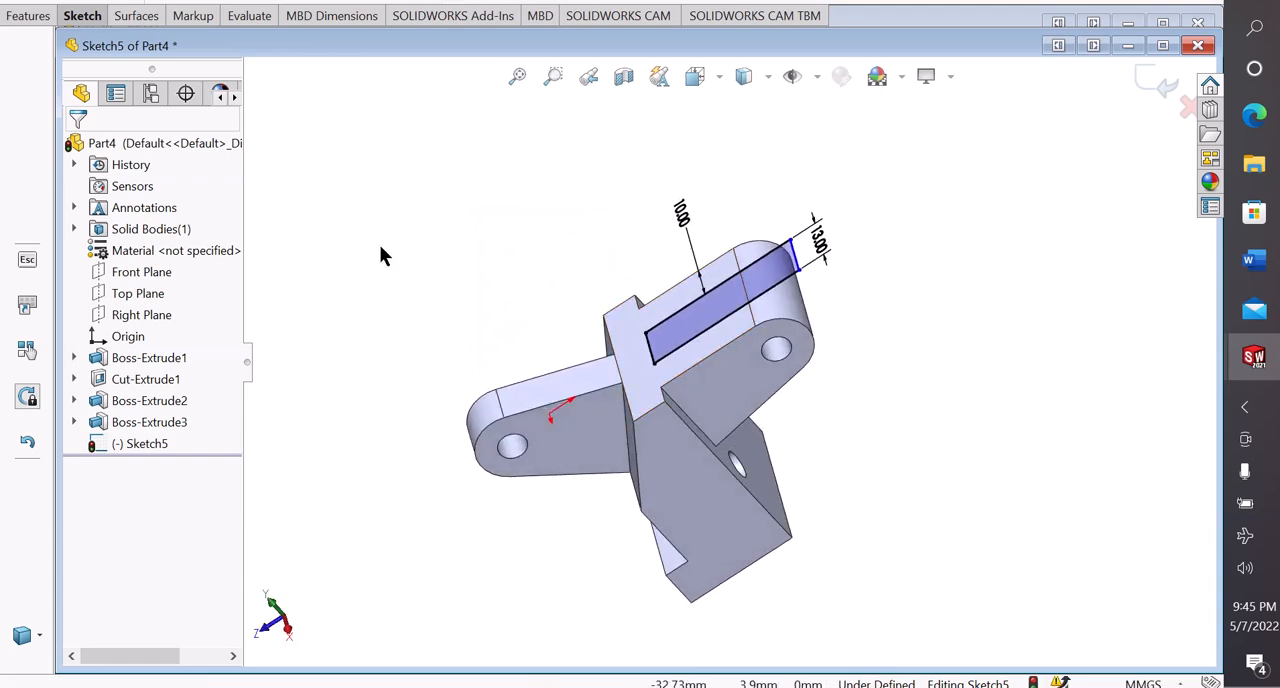
click(31, 20)
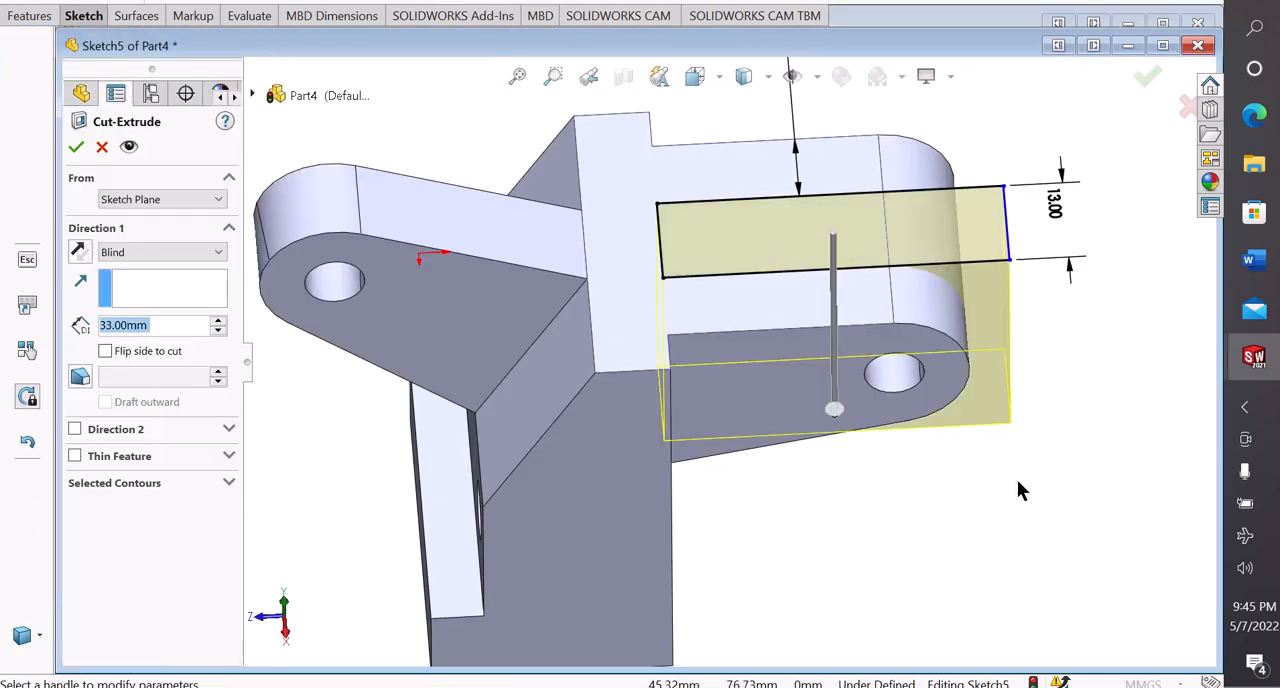
middle_drag(1017, 490, 920, 297)
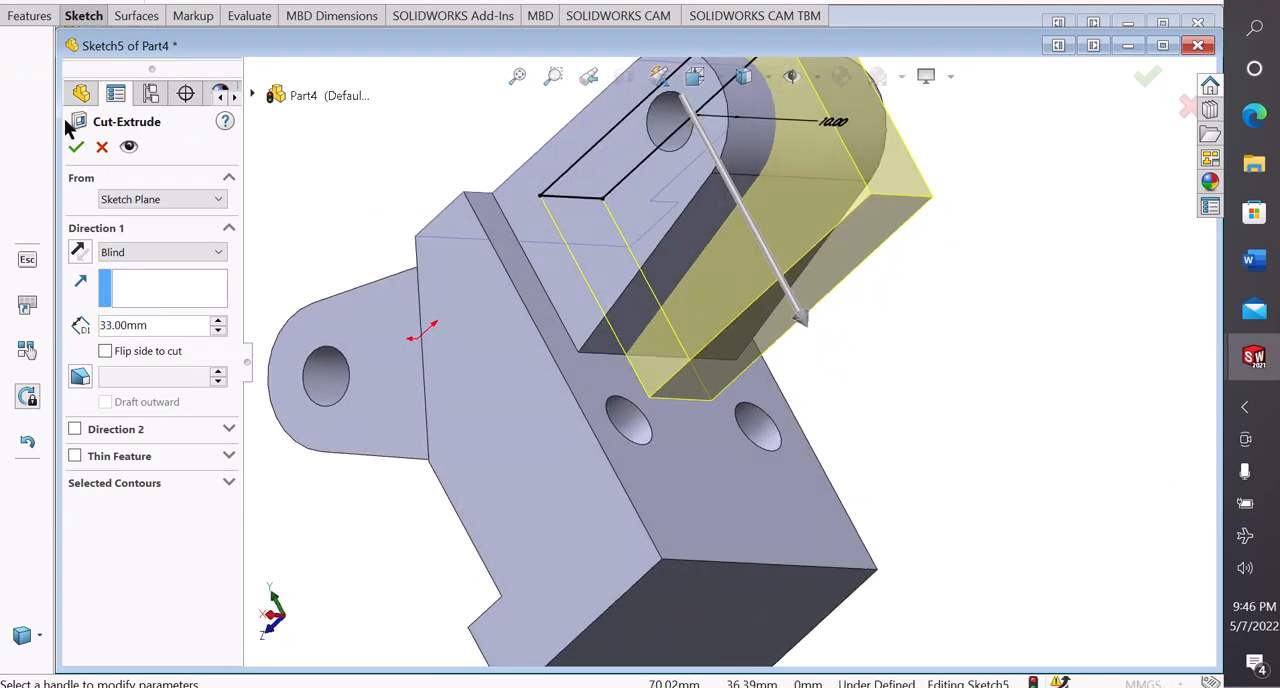
click(76, 147)
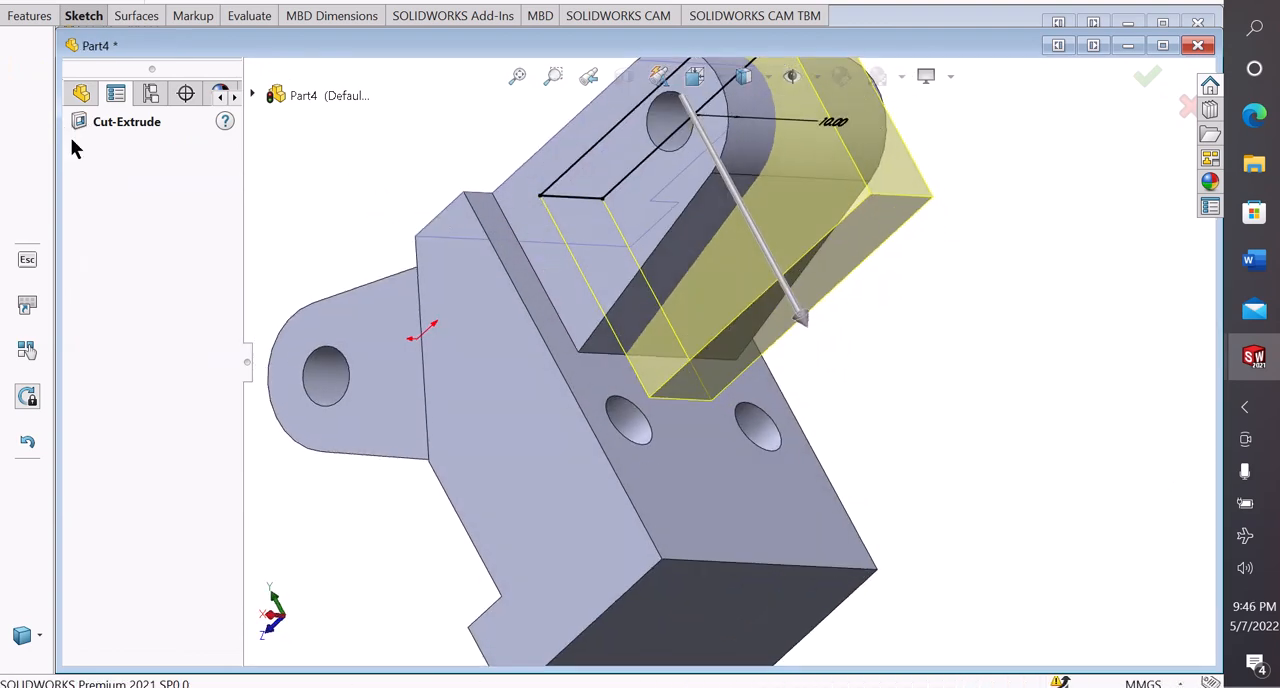
Apply the Green appearance from the Solid folder to the entire bracket
scroll(893, 304, up, 2)
mouse_move(887, 300)
middle_down()
mouse_move(919, 375)
mouse_move(946, 393)
mouse_move(829, 503)
mouse_move(846, 426)
mouse_move(900, 420)
mouse_move(944, 360)
mouse_move(935, 330)
mouse_move(960, 257)
mouse_move(857, 335)
mouse_move(977, 349)
mouse_move(903, 337)
mouse_move(979, 325)
mouse_move(994, 297)
mouse_move(997, 377)
mouse_move(986, 329)
mouse_move(791, 355)
mouse_move(720, 406)
mouse_move(783, 409)
mouse_move(755, 374)
mouse_move(586, 366)
mouse_move(580, 403)
mouse_move(777, 360)
mouse_move(864, 381)
mouse_move(766, 366)
mouse_move(749, 417)
mouse_move(709, 405)
middle_up()
click(946, 393)
middle_drag(790, 352, 598, 350)
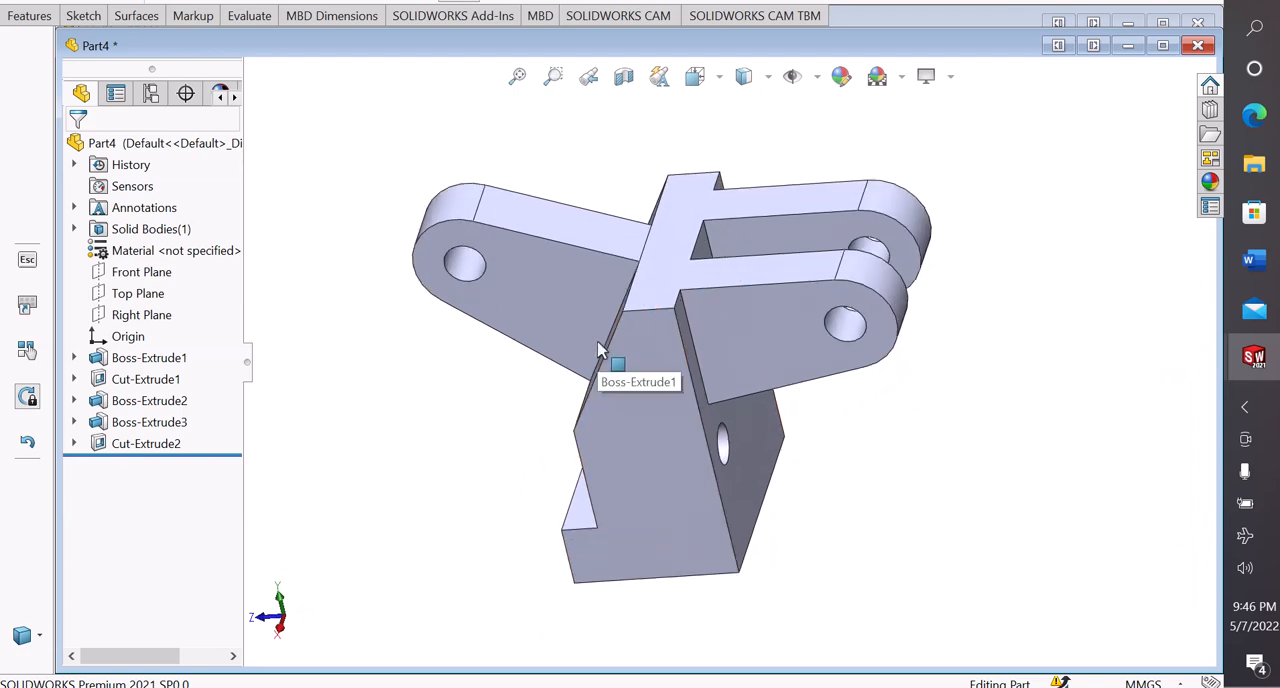
middle_drag(535, 396, 580, 414)
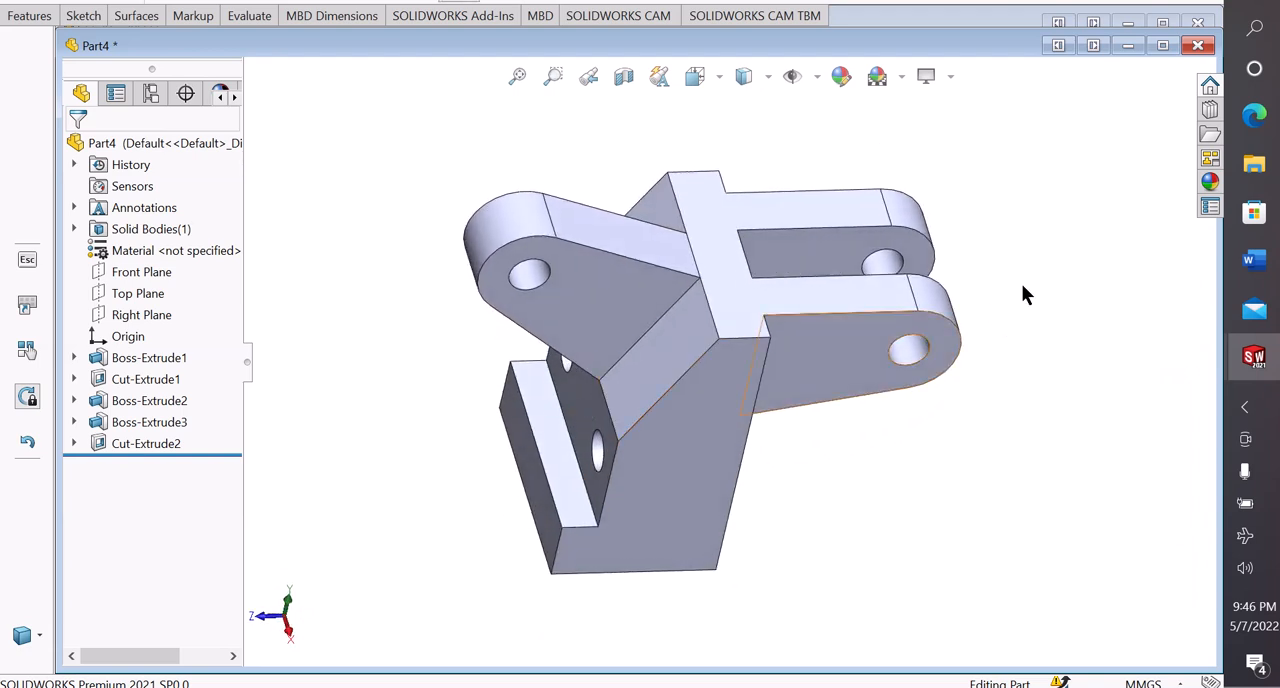
click(1211, 183)
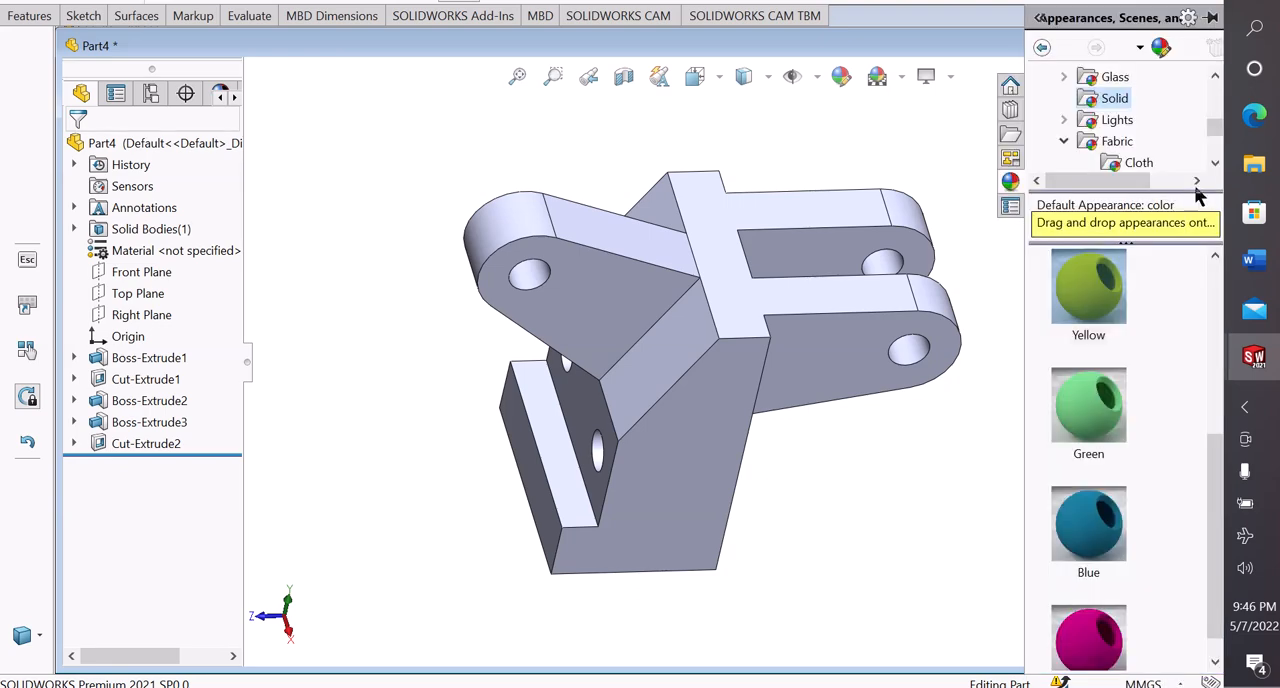
double_click(1097, 395)
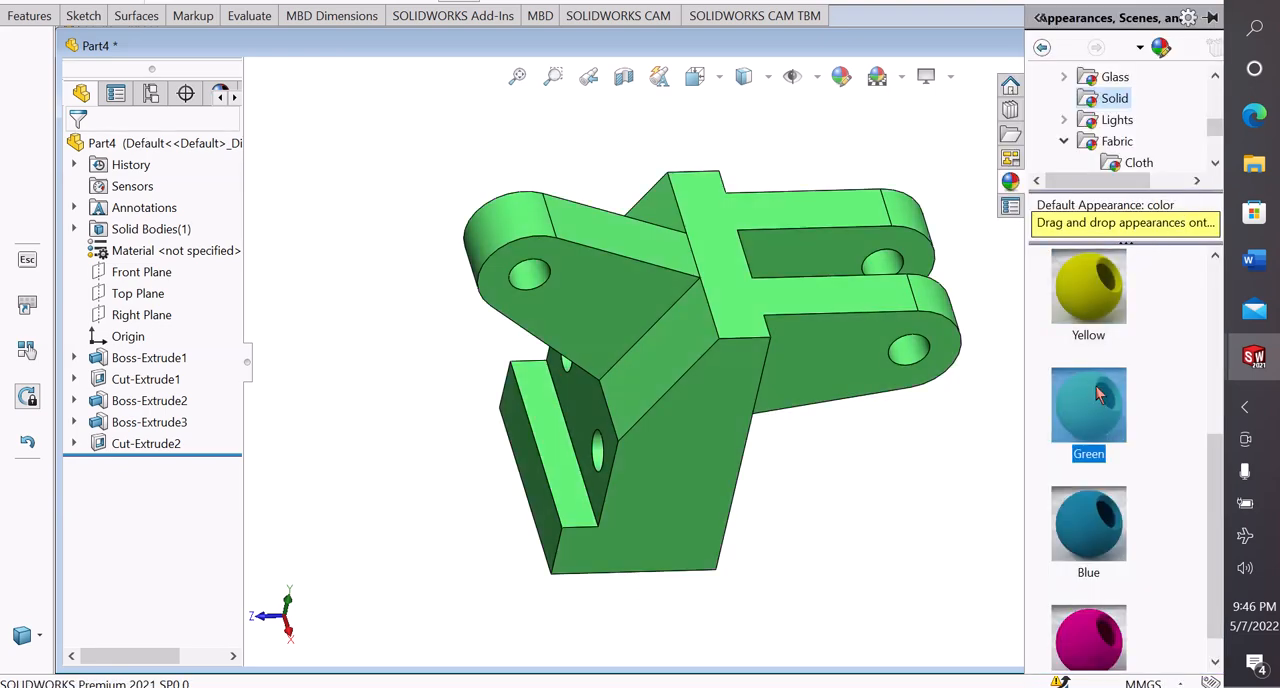
Examine the coloured bracket and its slotted rear lug from several sides
middle_drag(866, 490, 829, 423)
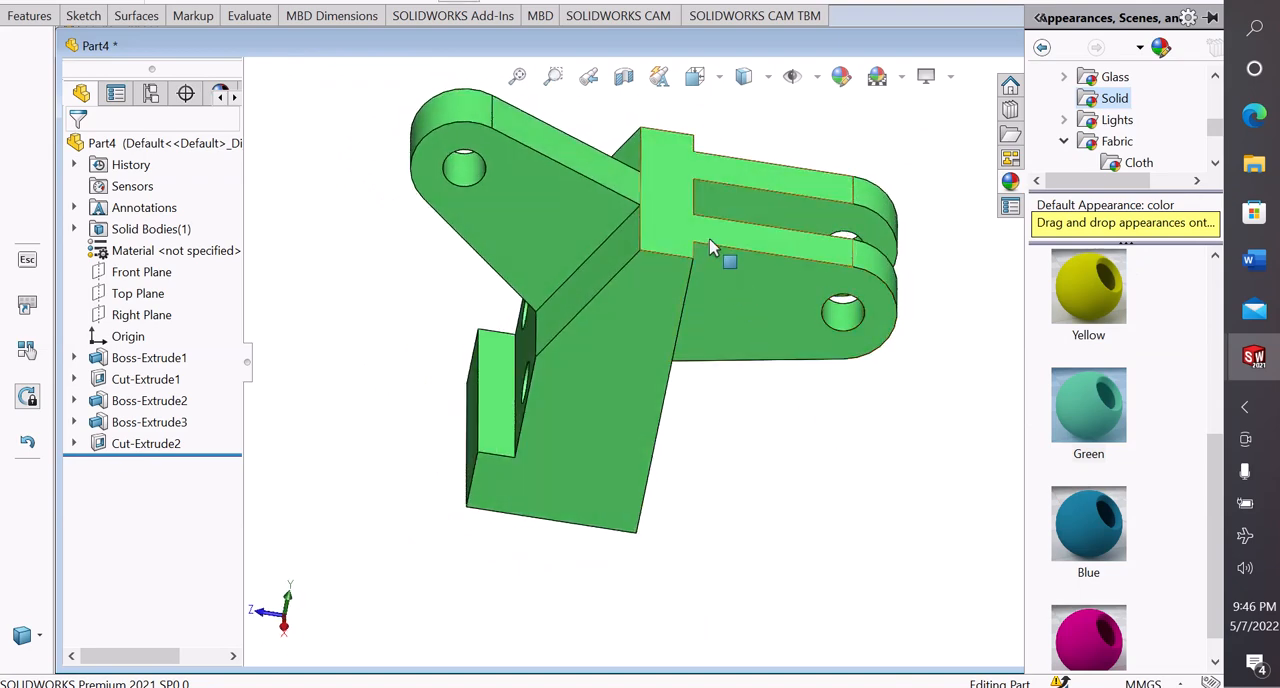
scroll(700, 240, down, 2)
middle_drag(690, 226, 683, 449)
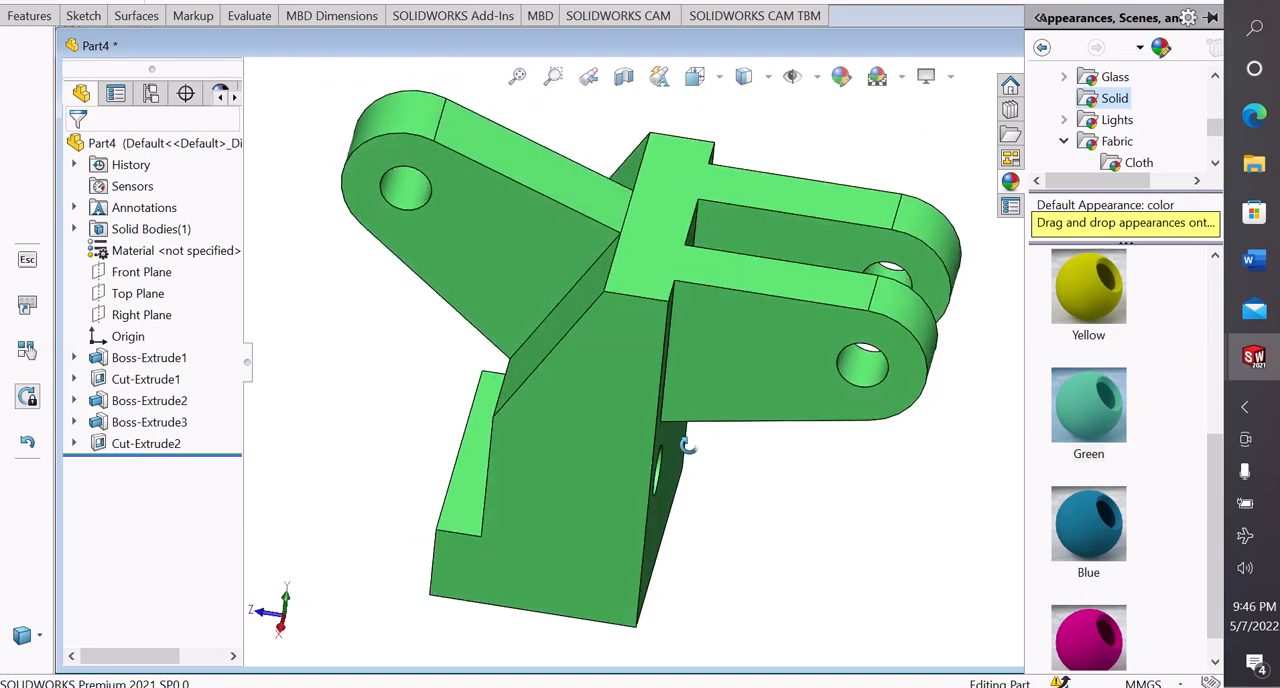
middle_drag(765, 484, 776, 468)
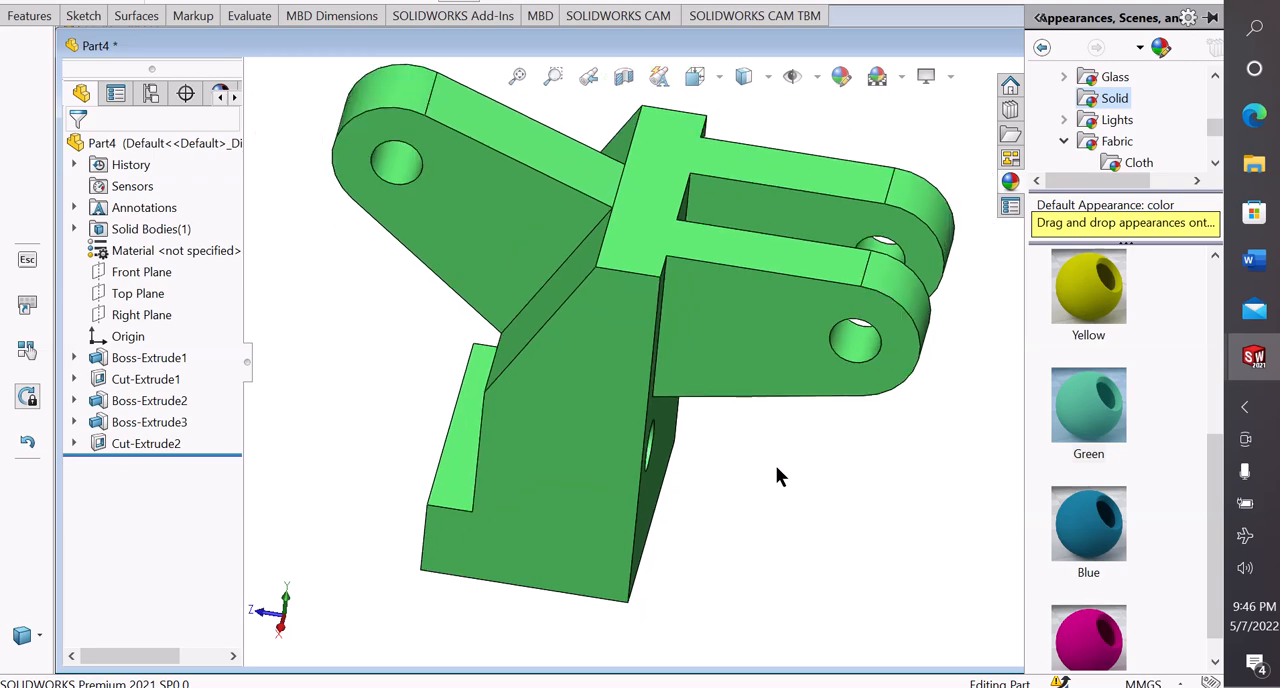